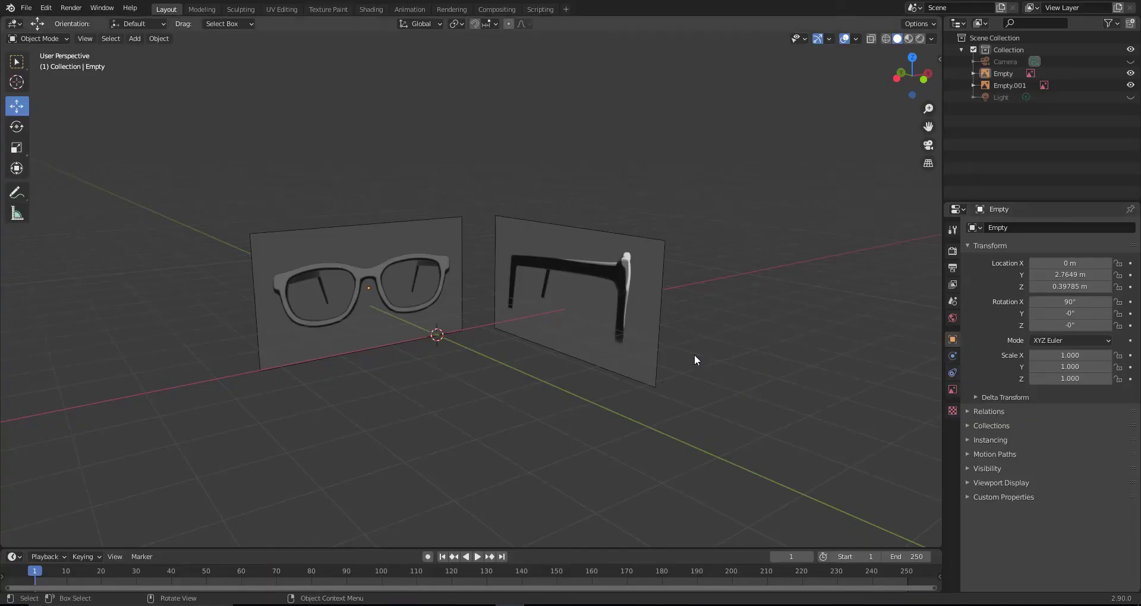
Orbit the viewport slightly around the glasses' front and side reference images
middle_click_drag(694, 354, 642, 332)
Add a plane mesh, nudge the side reference image, and view the scene from the side
left_click(135, 38)
mouse_move(150, 52)
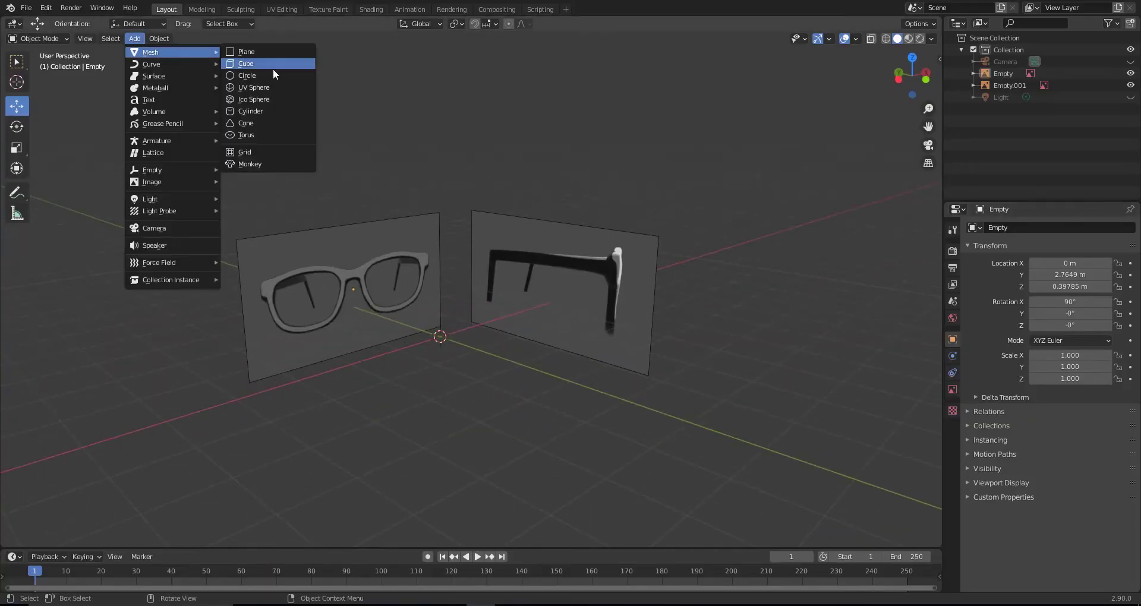
left_click(246, 52)
mouse_move(428, 404)
middle_mouse_down()
mouse_move(497, 345)
mouse_move(567, 410)
middle_mouse_up()
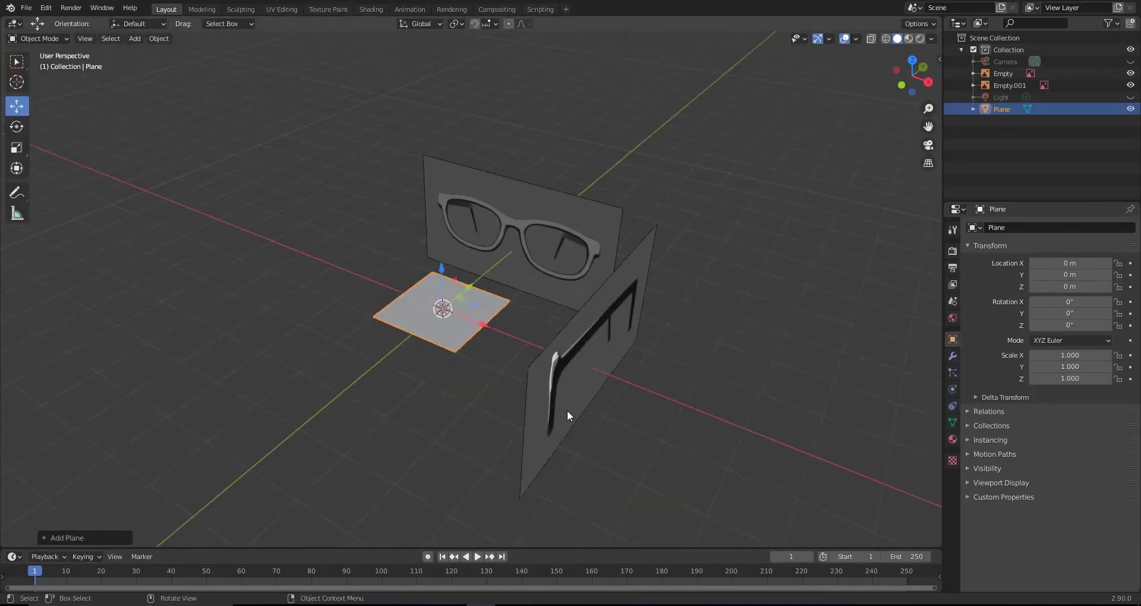
left_click(568, 410)
key("g")
left_click(366, 263)
left_click(436, 330)
key("KP_3")
Rotate the plane 90° around X so it stands upright
left_click(954, 271)
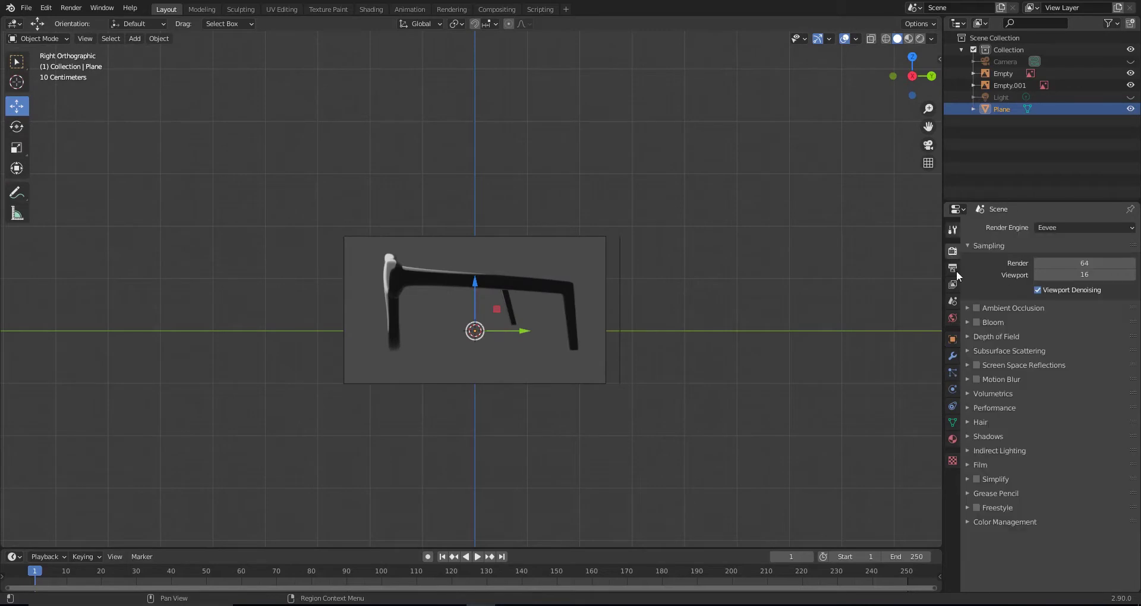
left_click(952, 339)
type("rx90")
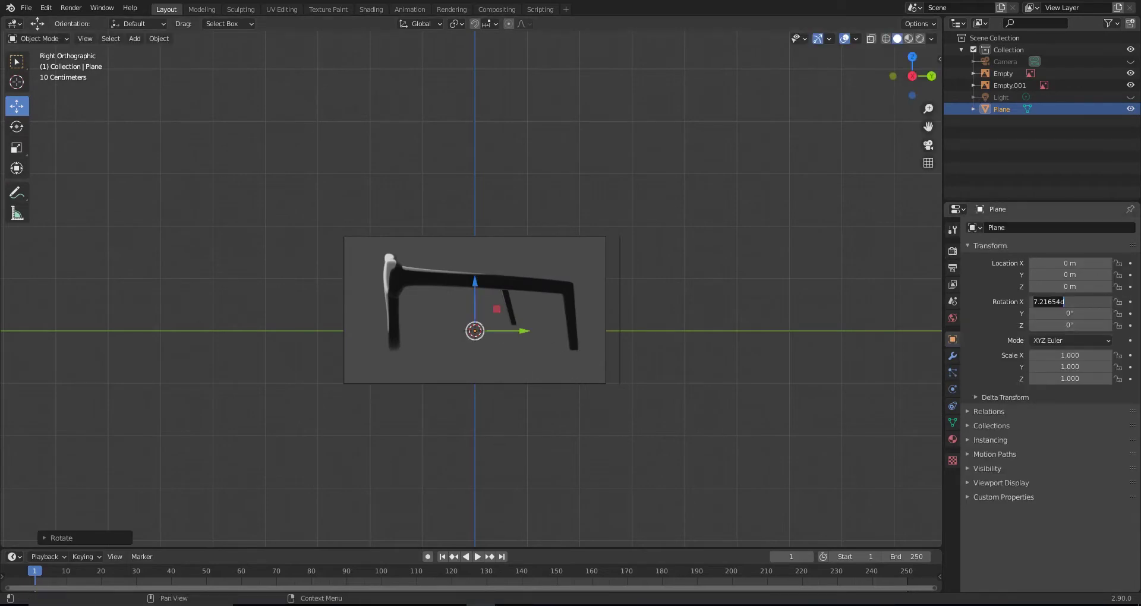
key("Return")
In front view, shrink the plane to 0.072 scale, raise it onto the nose bridge, and enter Edit Mode
middle_click_drag(427, 282, 529, 373)
key("KP_1")
scroll(529, 347, "up", 4)
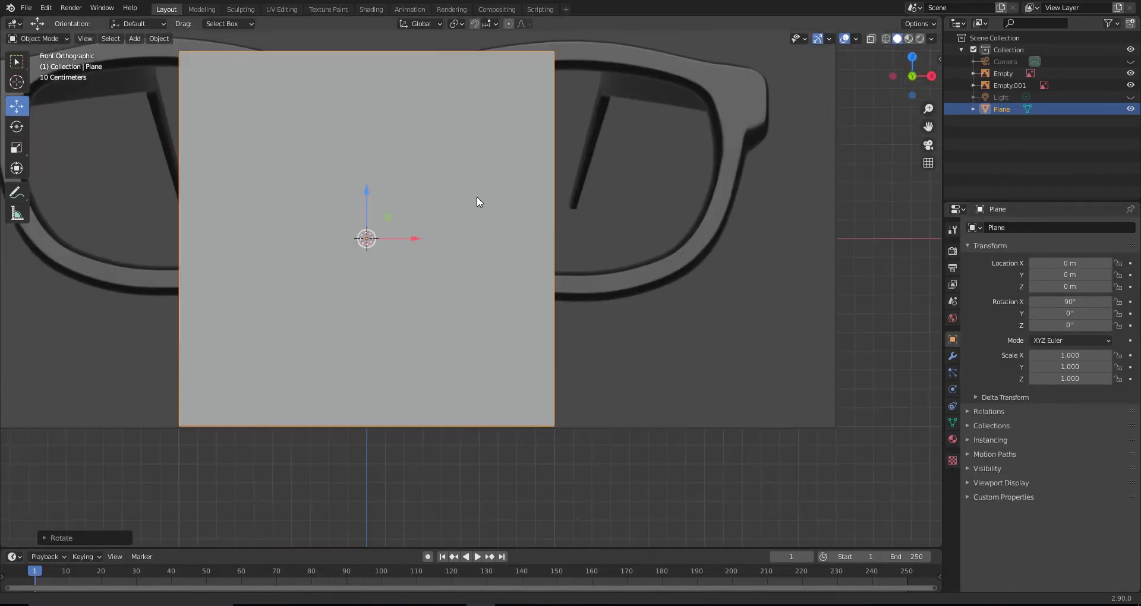
middle_click_drag(476, 196, 554, 332, "shift")
key("s")
left_click(417, 248)
left_click_drag(416, 248, 459, 165)
scroll(459, 178, "up", 3)
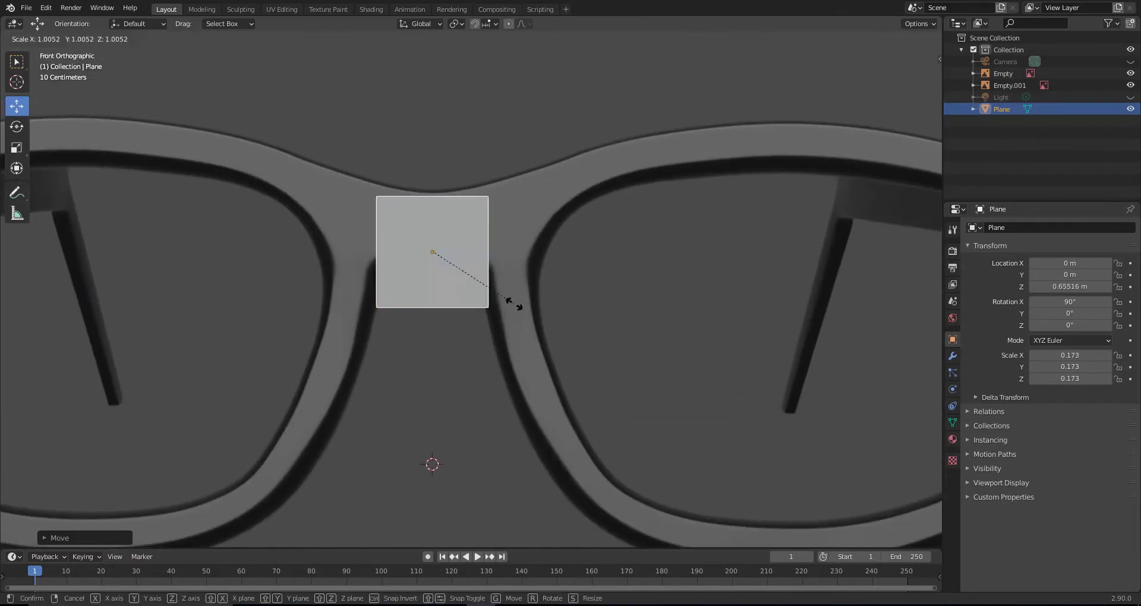
key("s")
left_click(429, 208)
left_click_drag(429, 208, 430, 181)
key("Tab")
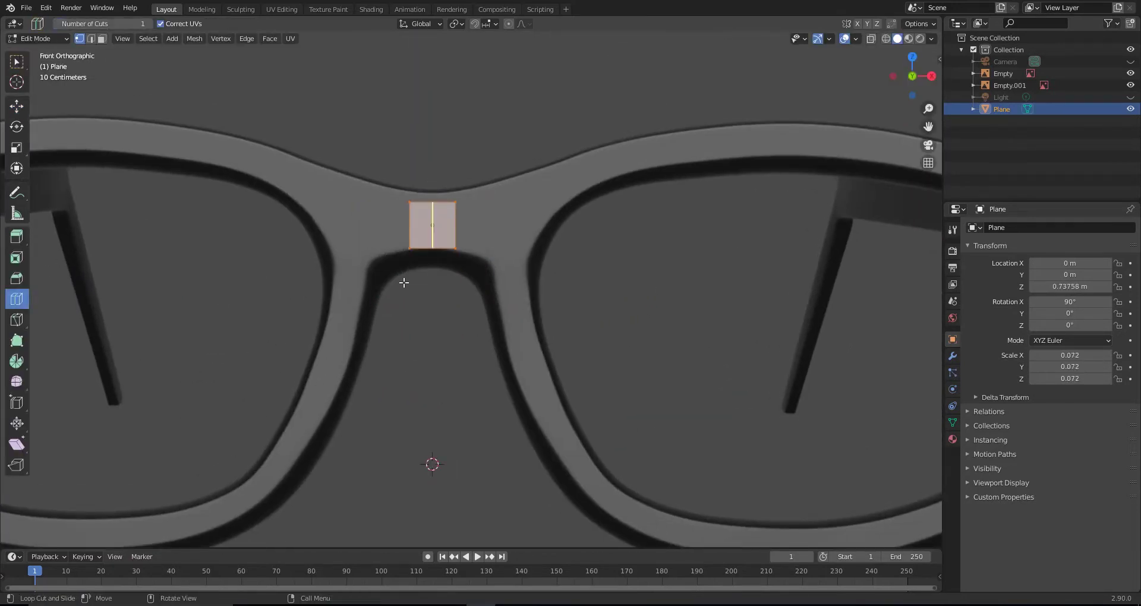
Delete the plane's left face, enlarge the remaining face and lower its bottom edge
scroll(348, 174, "up", 2)
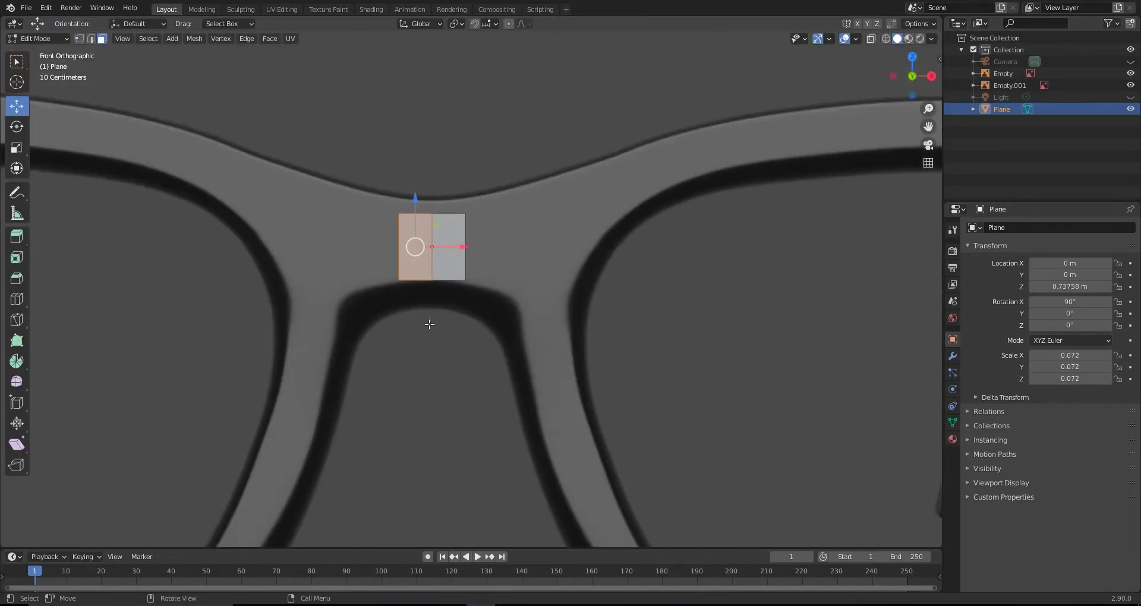
key("x")
left_click(420, 351)
key("a")
key("s")
left_click(465, 349)
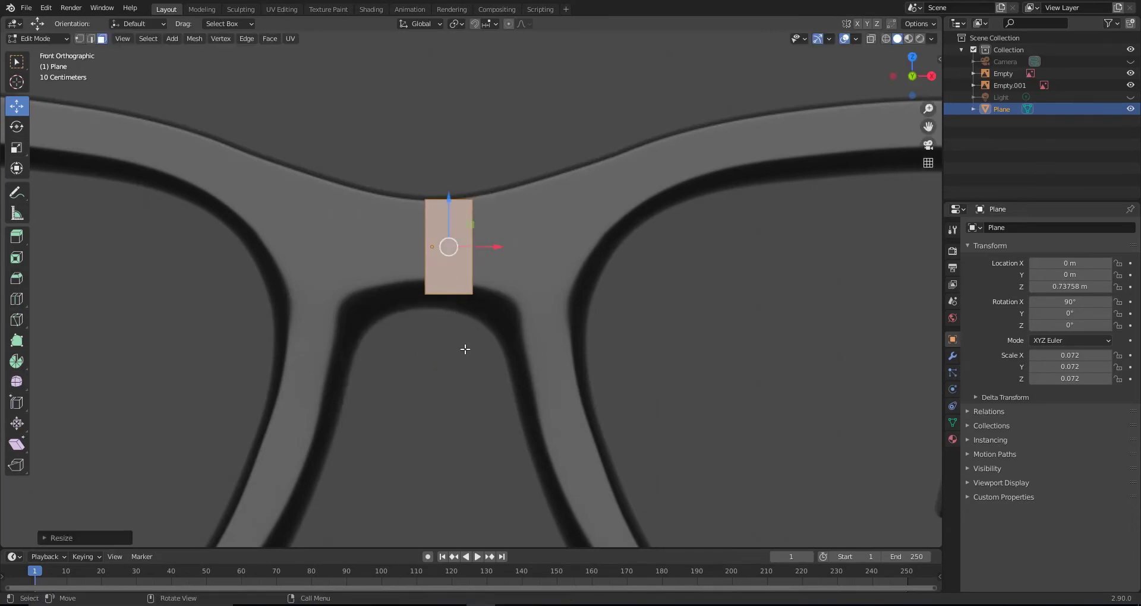
key("g")
key("z")
left_click(451, 275)
Narrow the face into a bridge strip and extrude its right edge into a new face
left_click_drag(505, 174, 467, 311)
key("g")
key("x")
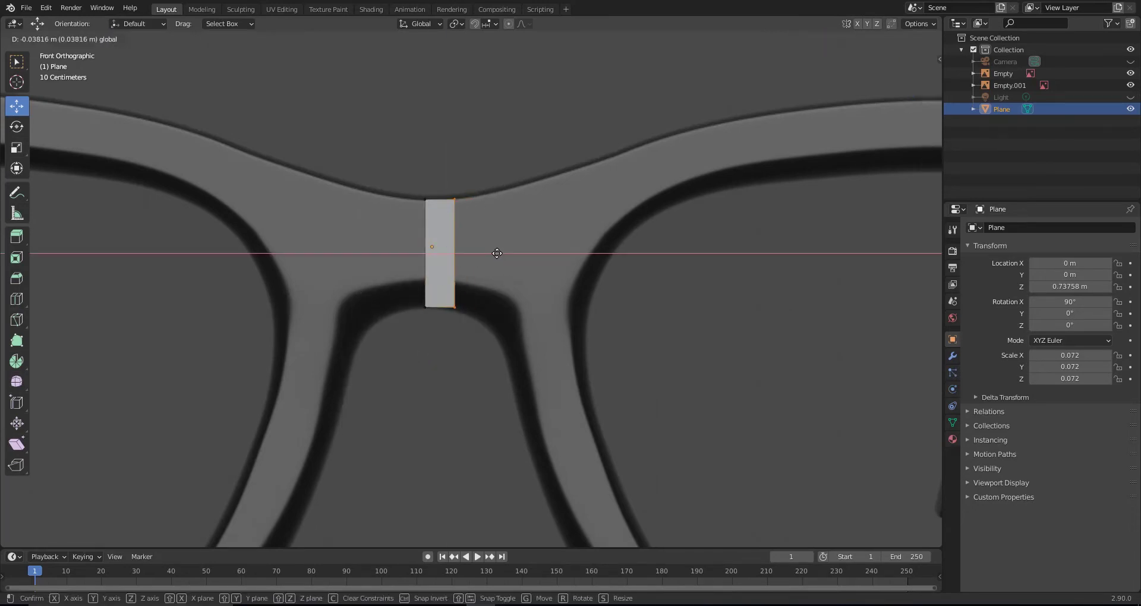
left_click(480, 253)
left_click_drag(456, 258, 455, 260)
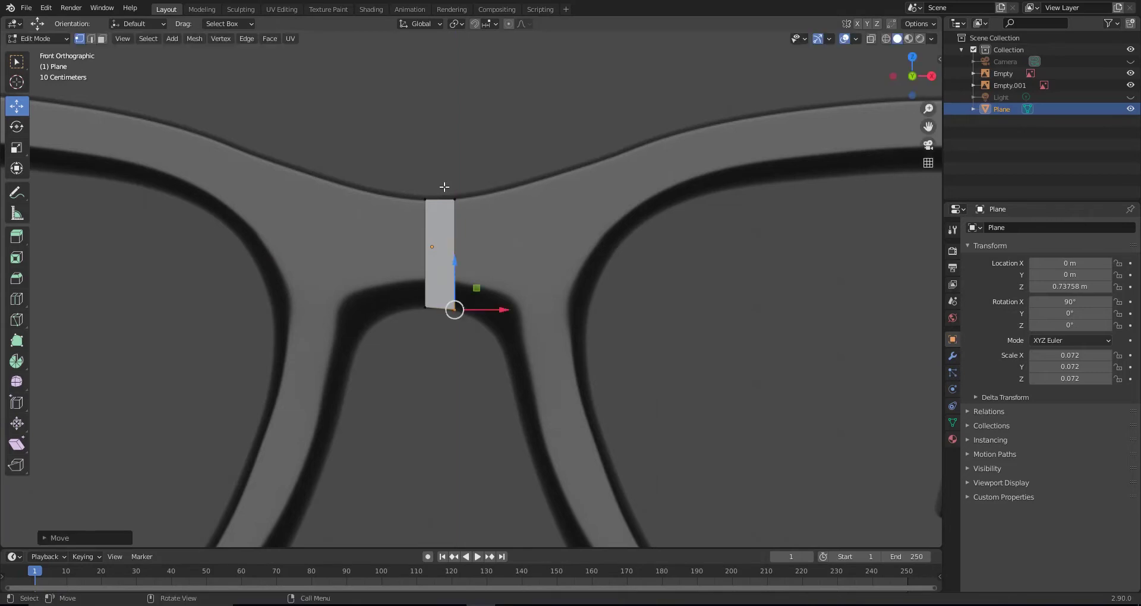
key("e")
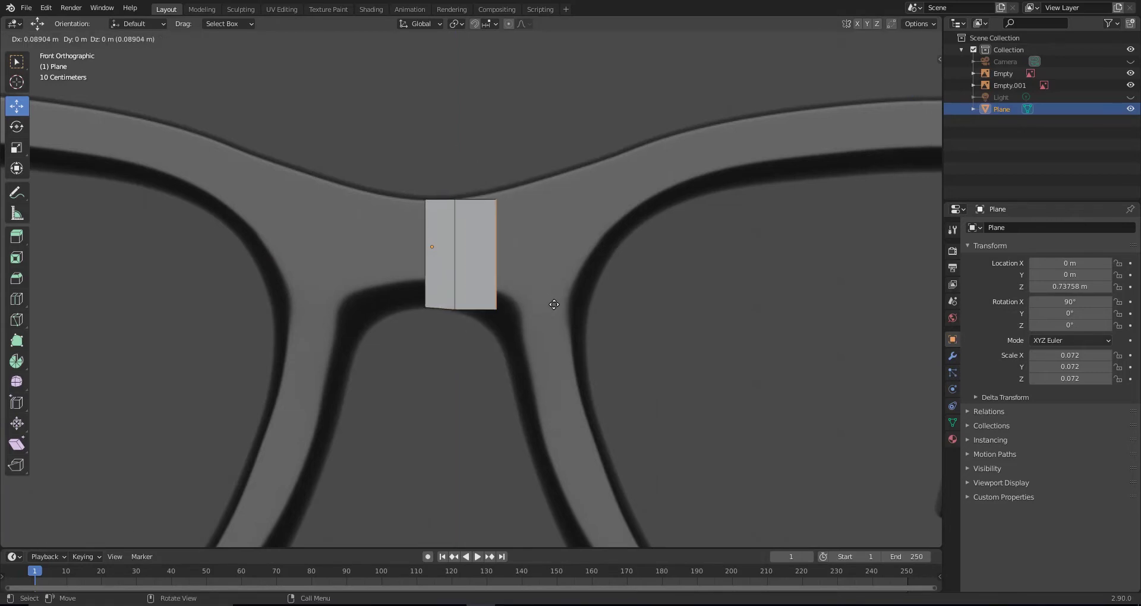
key("z")
left_click(548, 331)
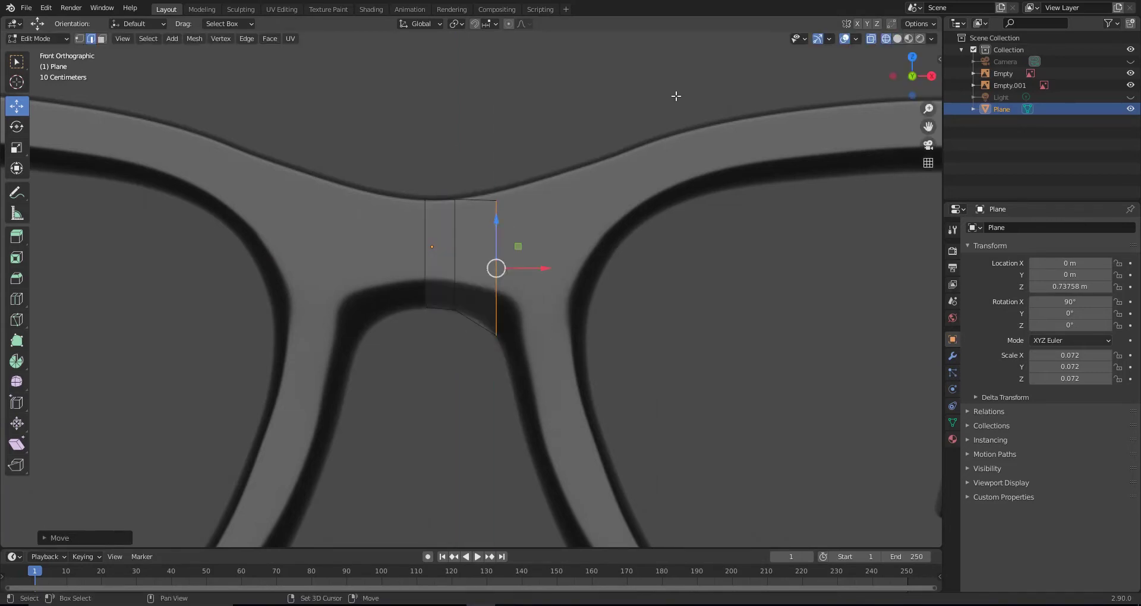
Push the strip's right edge outward, lengthen it, and drop its bottom vertex down along the frame
left_click(17, 299)
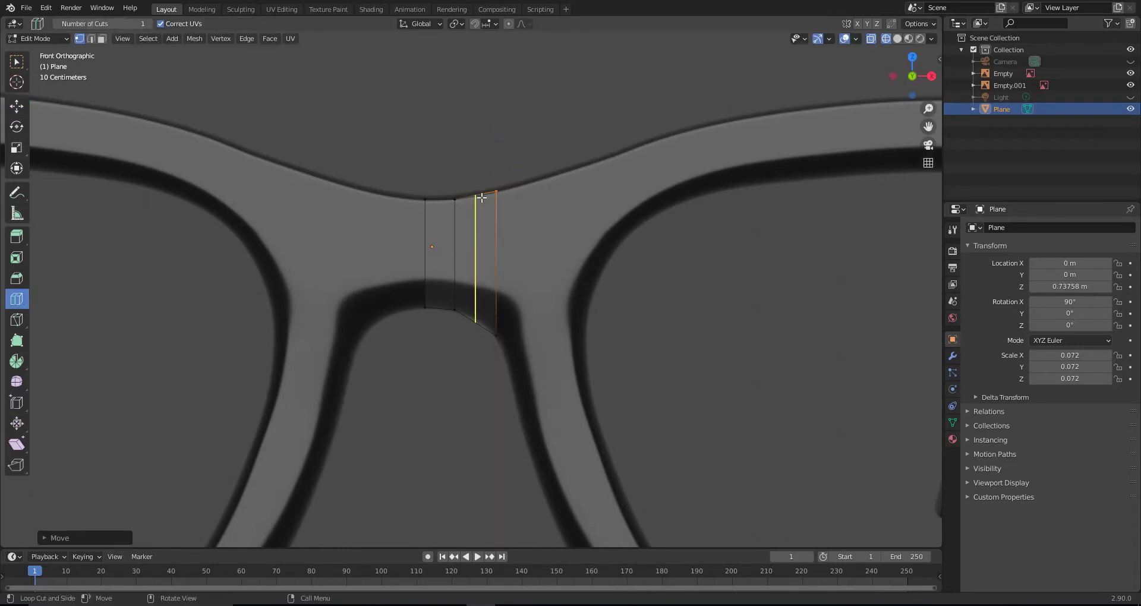
left_click(502, 250)
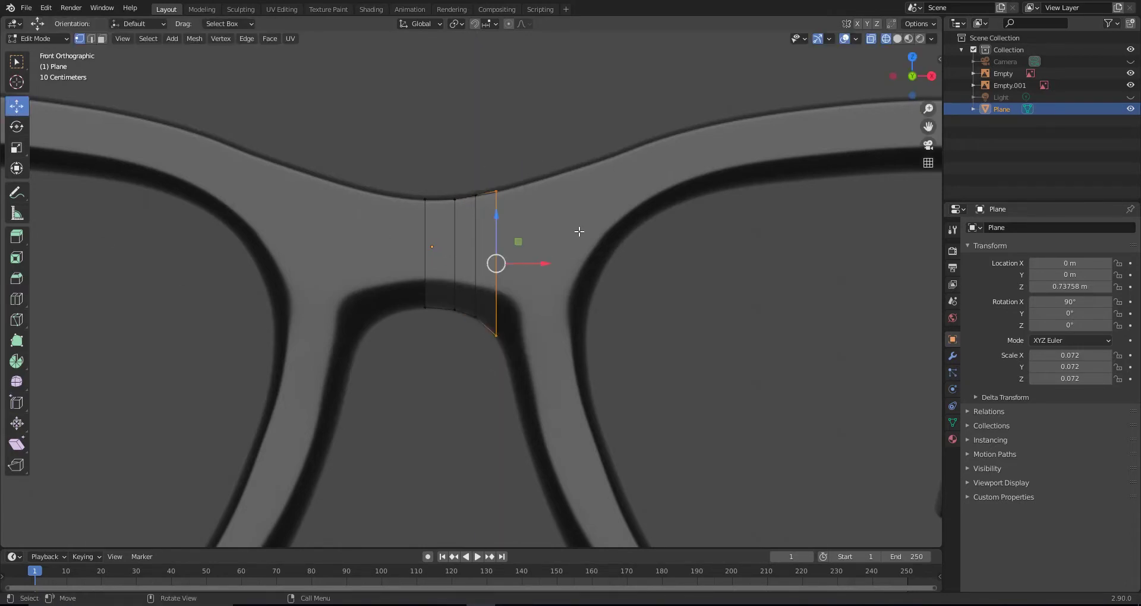
key("g")
left_click(622, 231)
key("s")
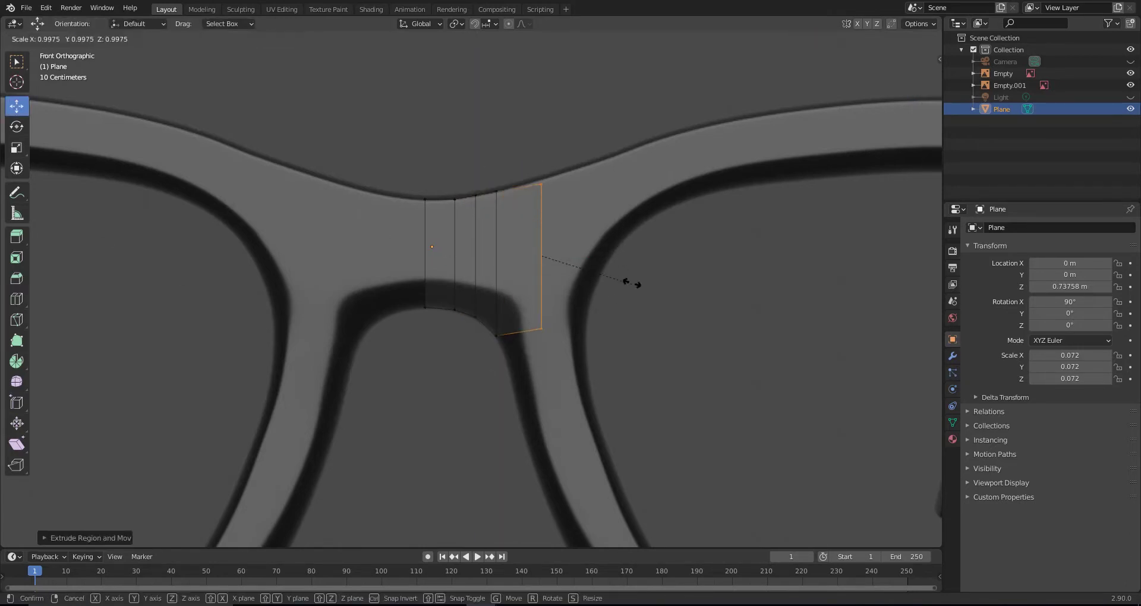
left_click(654, 282)
key("g")
left_click(581, 403)
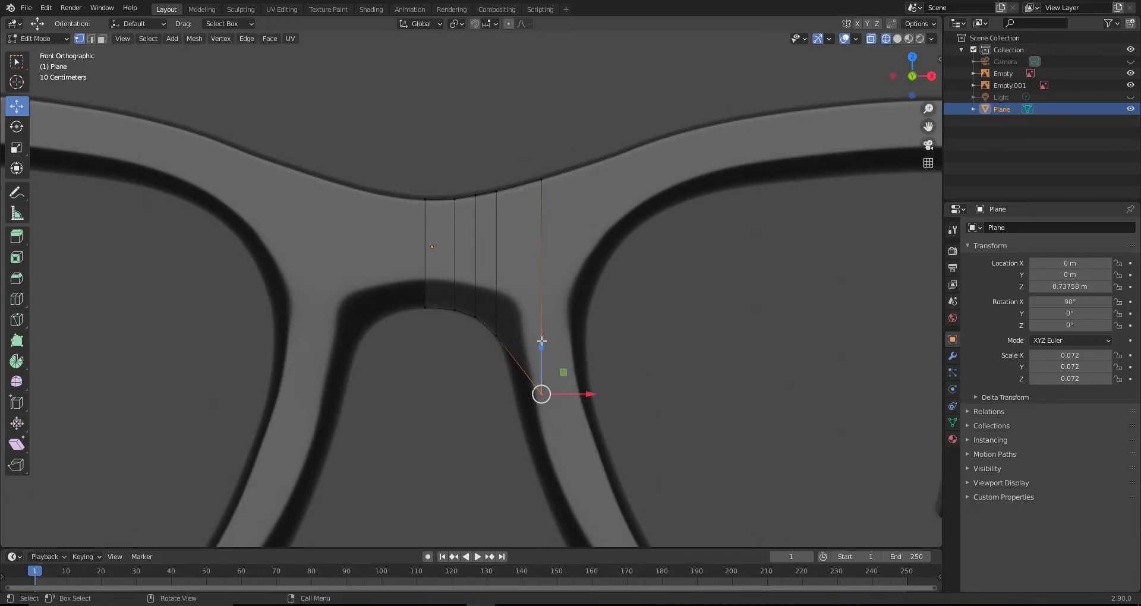
key("g")
key("z")
left_click(535, 437)
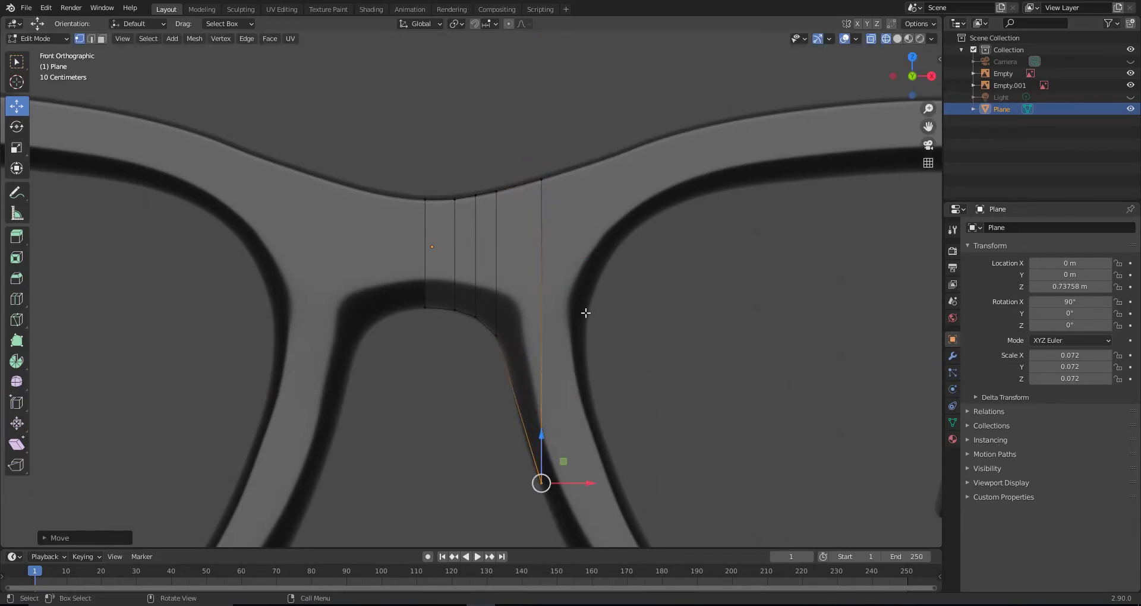
Select the long vertical edge and bottom vertex, then add a crosswise loop cut to the strip
scroll(585, 313, "up", 1)
left_click_drag(612, 143, 514, 543)
key("e")
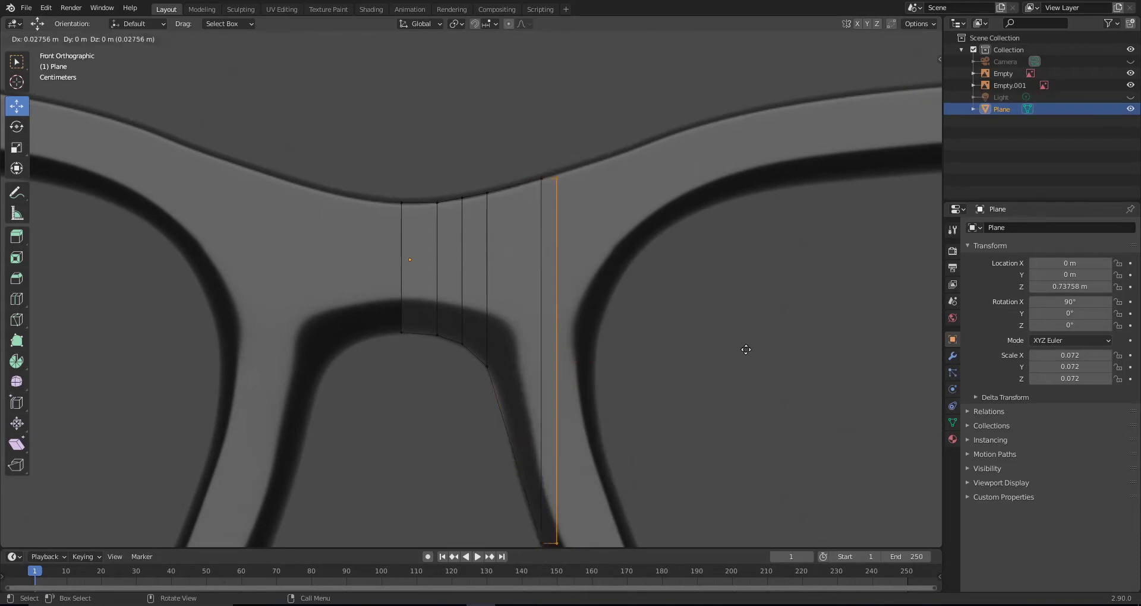
key("Escape")
scroll(581, 336, "down", 1)
left_click(535, 509)
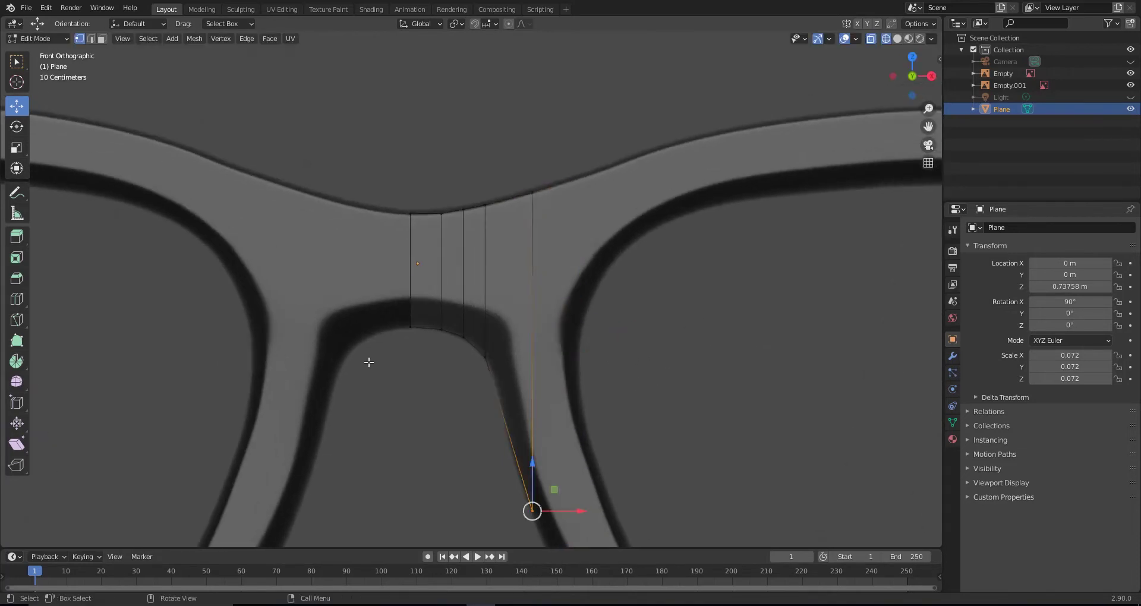
key("ctrl+r")
key("shift+space")
Flatten the new horizontal loop along Z so the cut runs straight across the strip
key("g")
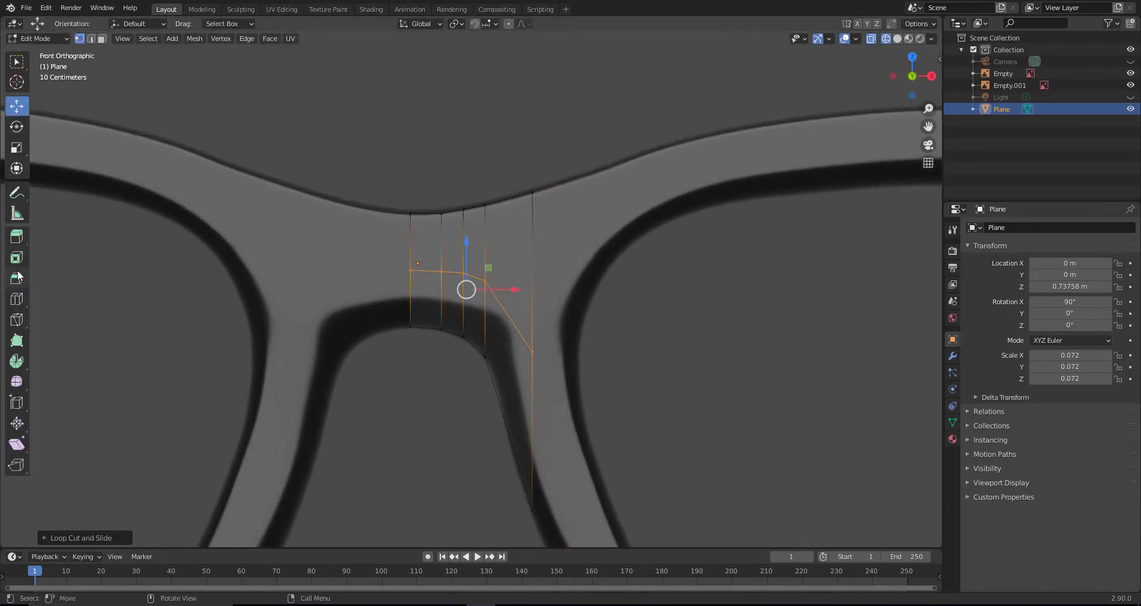
key("s")
key("z")
left_click(462, 298)
left_click(537, 254, "alt")
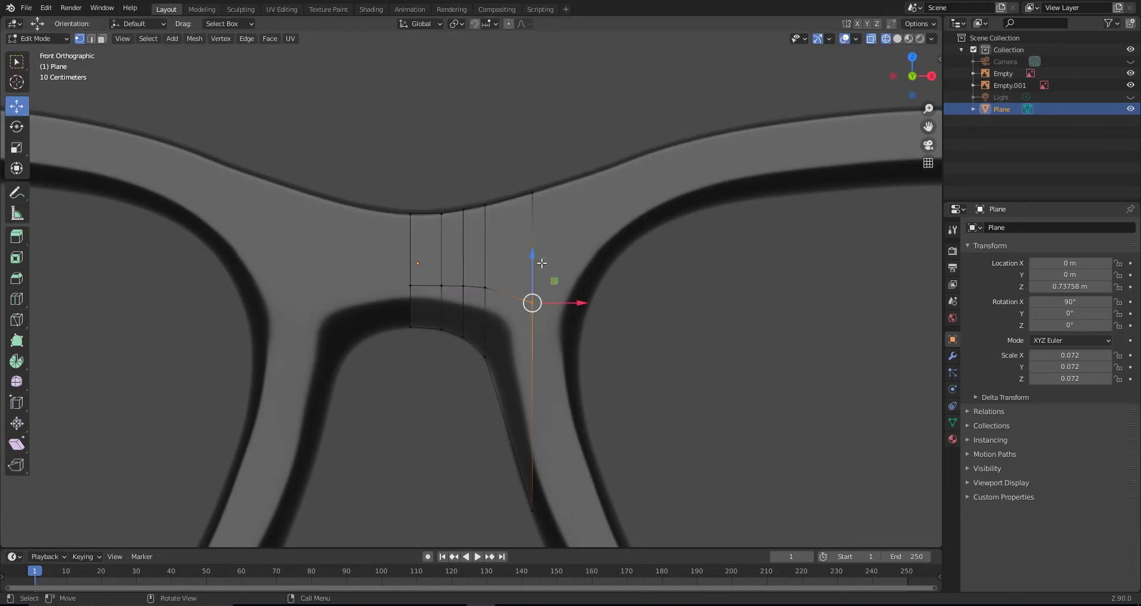
key("ctrl+z")
left_click_drag(468, 238, 467, 239)
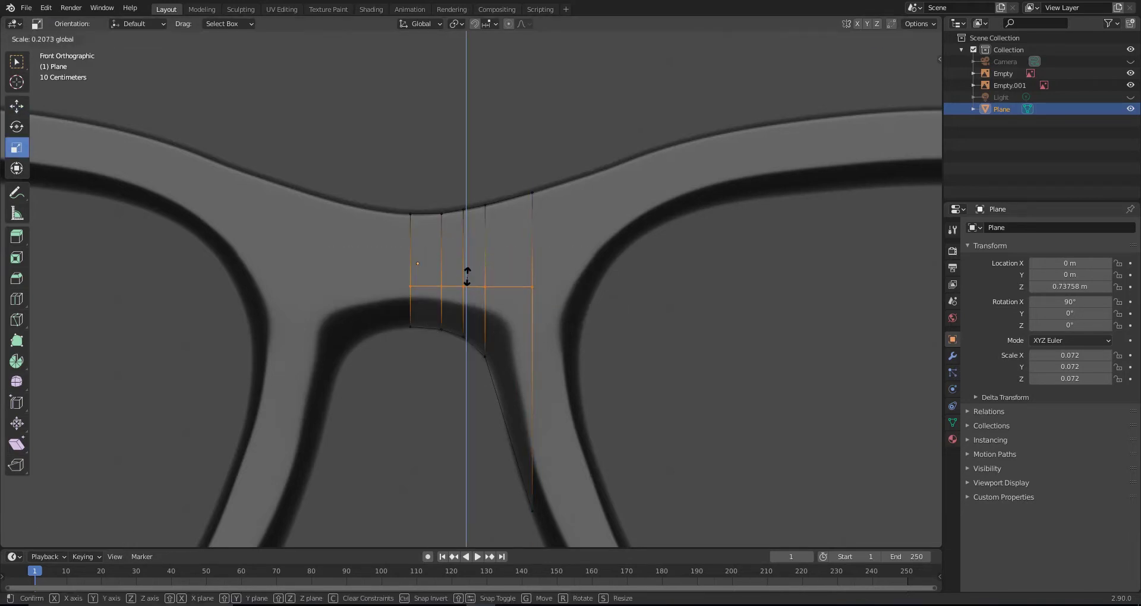
Add another horizontal loop cut across the bridge strip
scroll(578, 214, "up", 1)
scroll(578, 213, "down", 1, "shift")
scroll(578, 213, "down", 1, "shift")
scroll(578, 310, "down", 1, "shift")
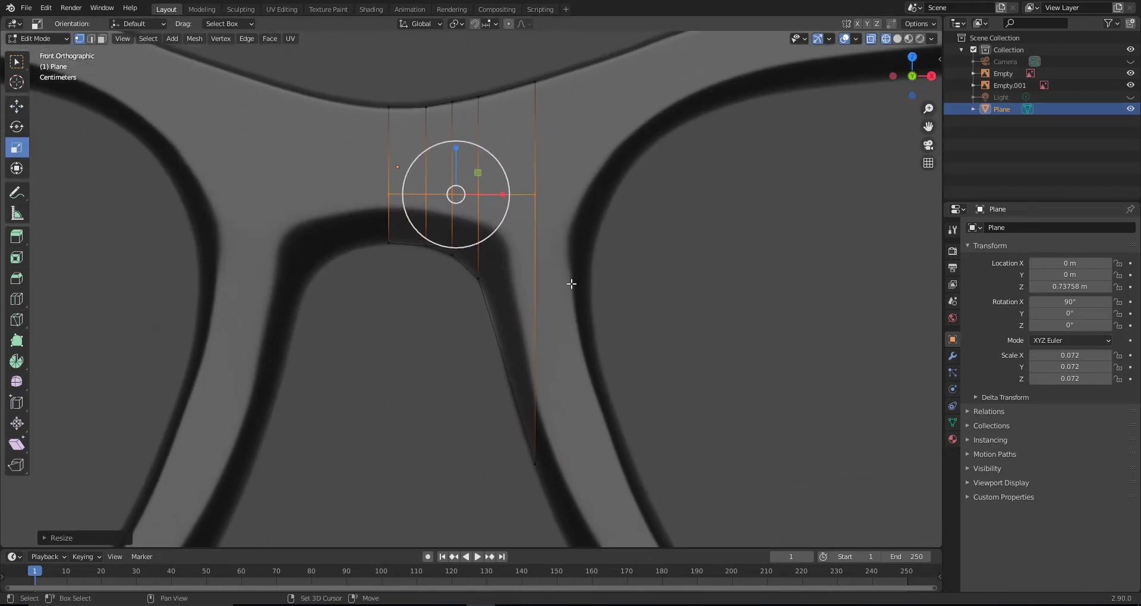
key("ctrl+r")
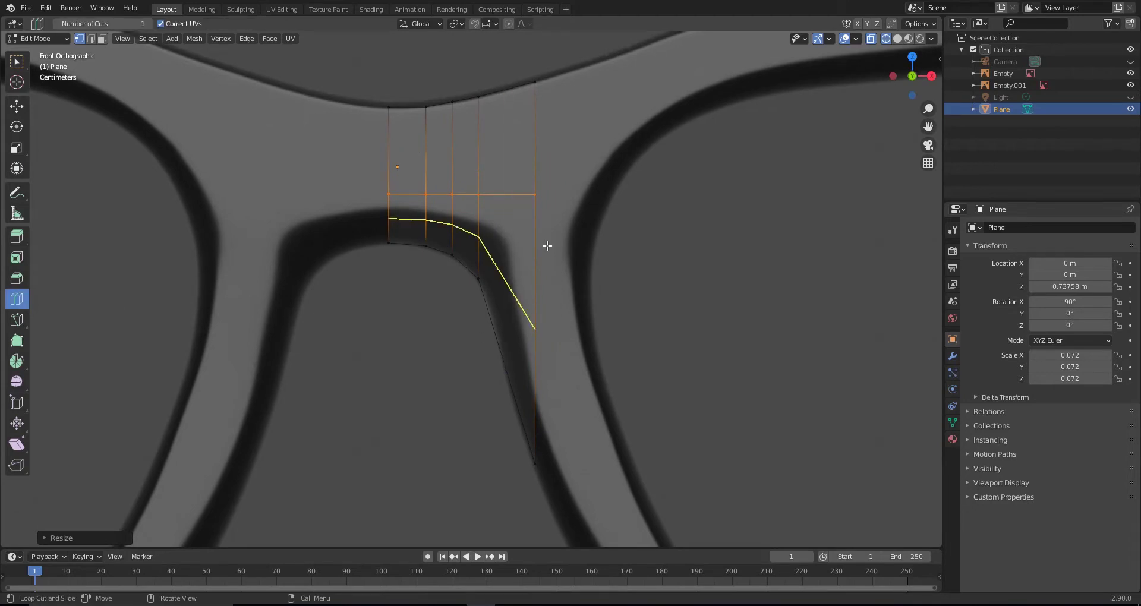
key("shift+space")
Extrude the strip's right edge toward the right lens rim and lower the new vertex onto it
key("g")
middle_click_drag(603, 321, 584, 372, "shift")
left_click(515, 246)
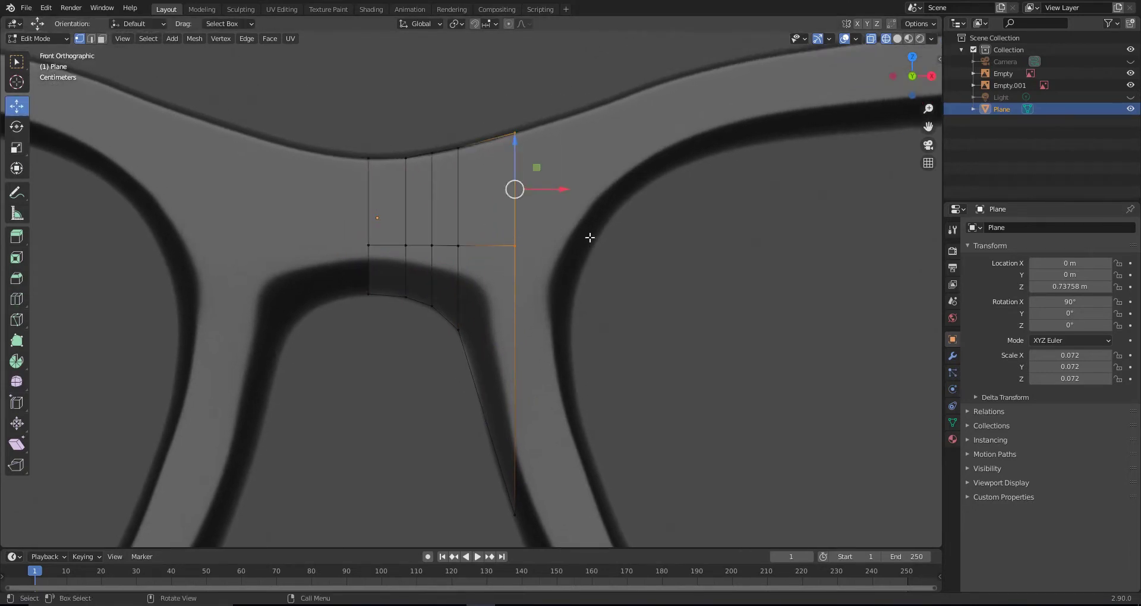
key("e")
left_click(655, 180)
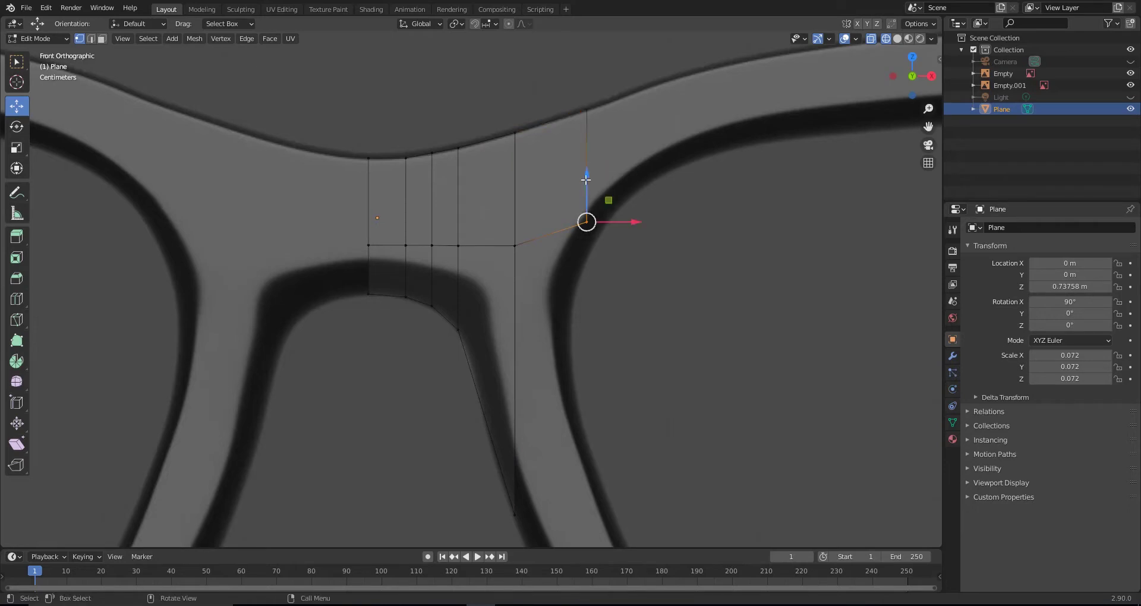
left_click_drag(586, 180, 586, 212)
Extrude another face further along the rim and align its top vertex with the lens frame
middle_click_drag(562, 285, 541, 194, "shift")
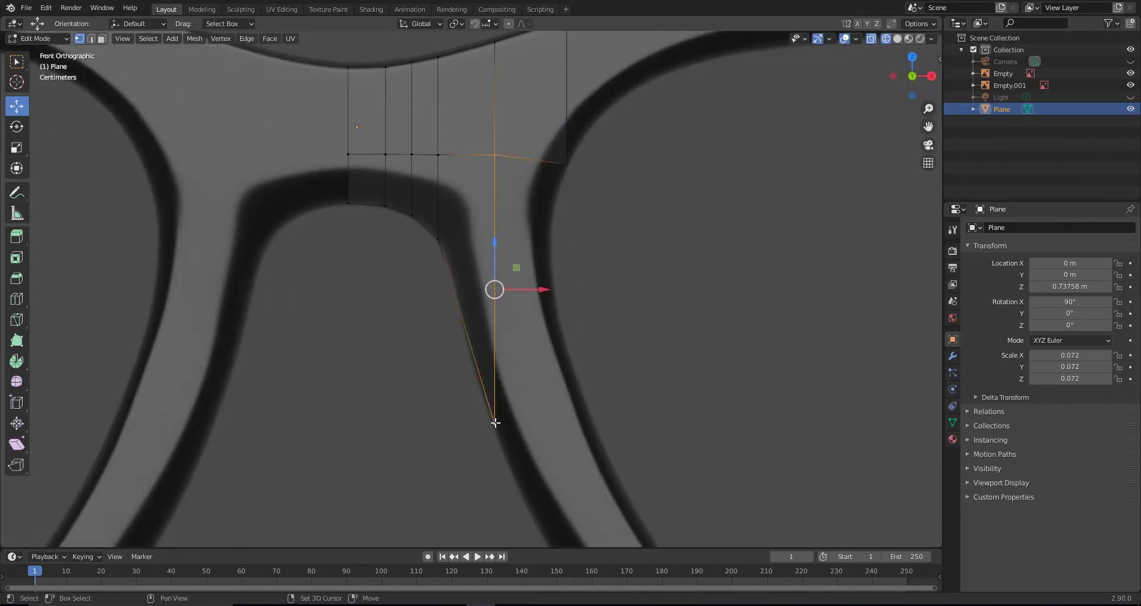
key("e")
left_click(662, 402)
left_click_drag(541, 186, 553, 199)
left_click(560, 437)
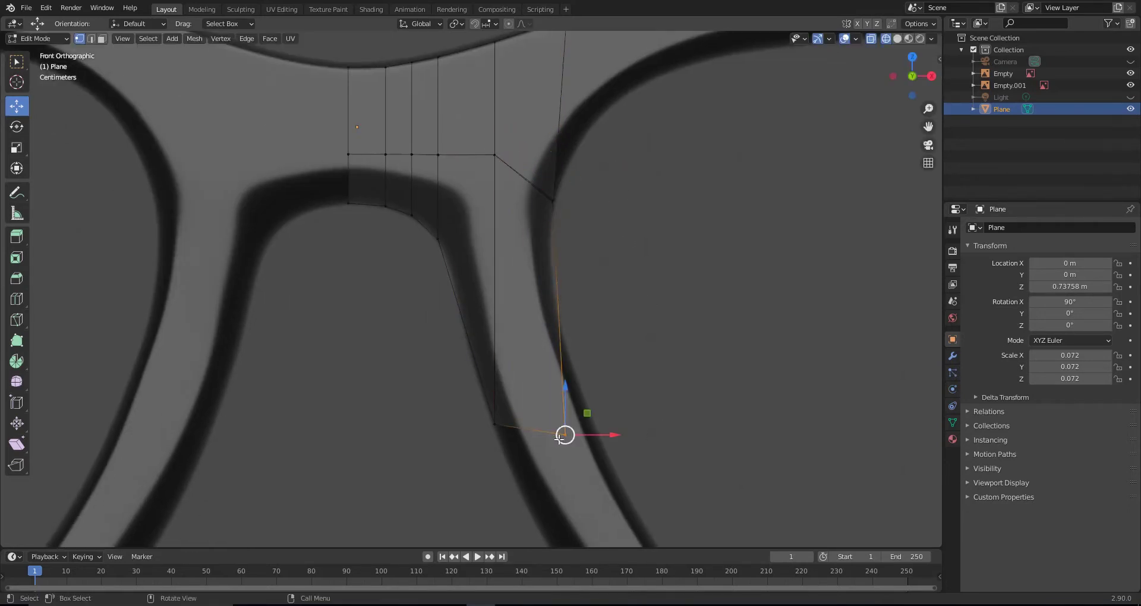
scroll(522, 332, "down", 4)
scroll(489, 250, "up", 4)
Merge the selected vertices at the cursor and move the merged vertex along Z
right_click(473, 264)
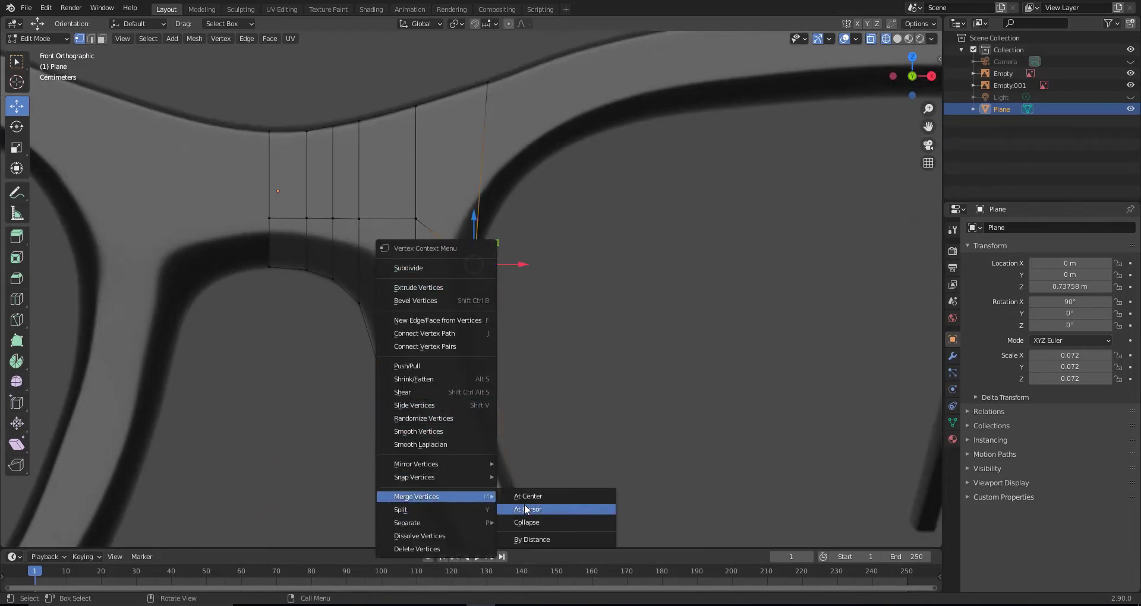
left_click(524, 504)
scroll(524, 504, "up", 2)
key("g")
key("z")
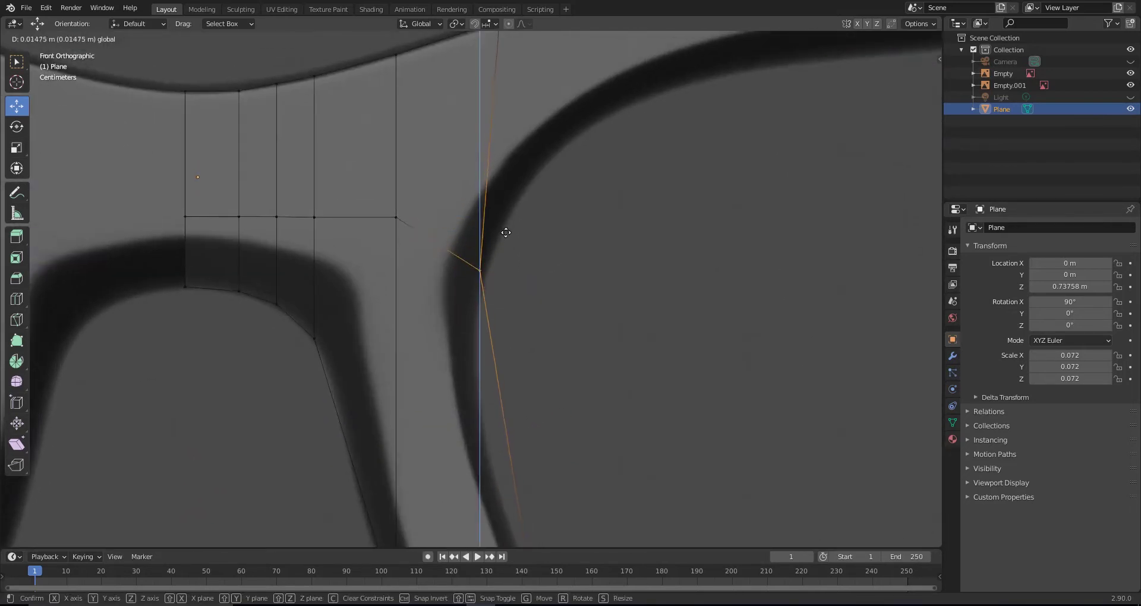
left_click(506, 233)
Knife-cut a new edge across the lower bridge face and shift the cut vertex along X
middle_click_drag(333, 330, 327, 224, "shift")
left_click(17, 320)
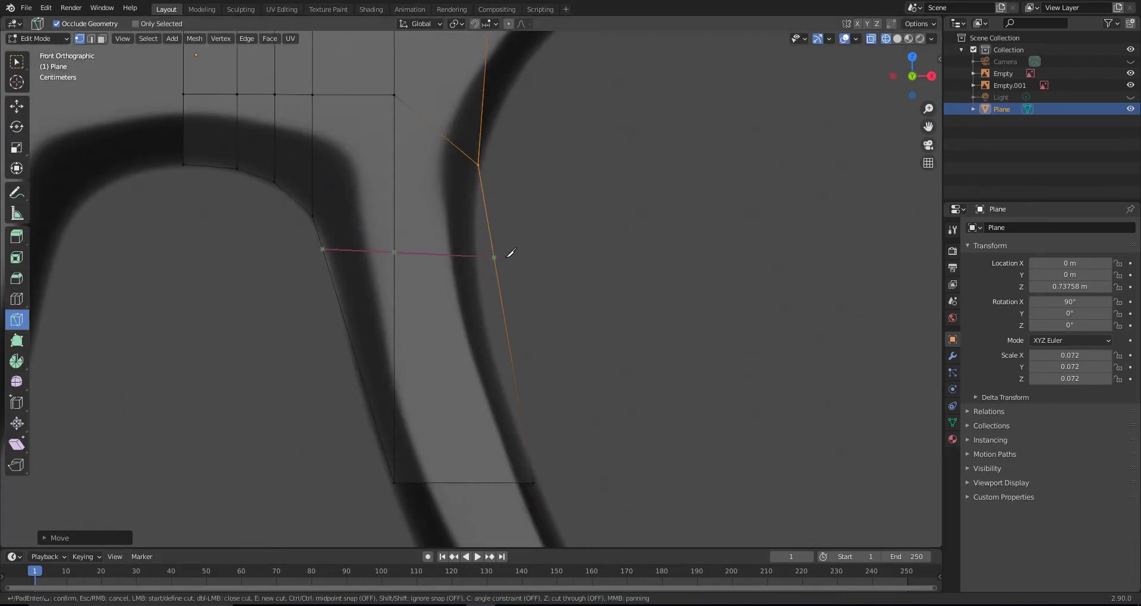
key("Return")
left_click(360, 371)
key("Return")
key("shift+space")
key("g")
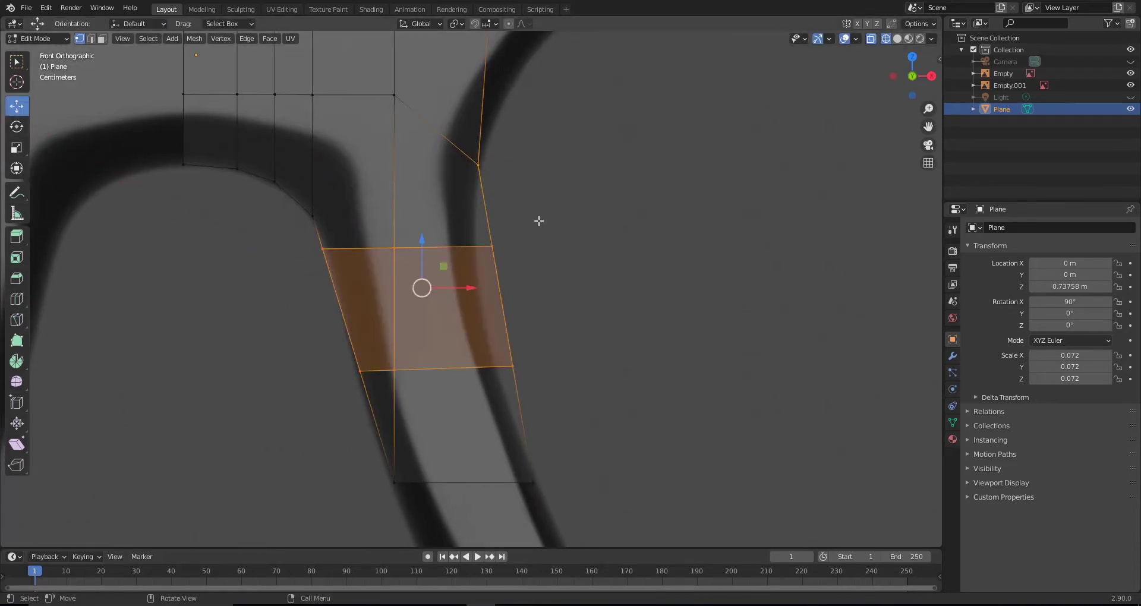
key("g")
key("x")
Reposition bridge vertices along Z and X to follow the reference's nose curve
left_click(517, 243)
scroll(517, 243, "down", 3)
scroll(518, 242, "up", 2)
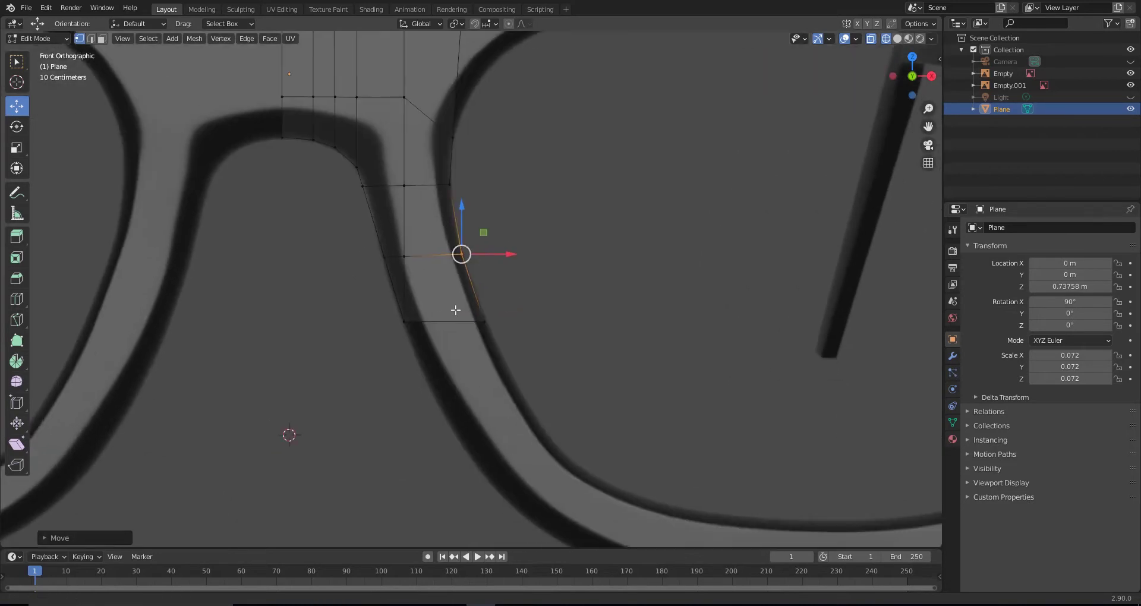
left_click(382, 140)
key("g")
key("z")
left_click(352, 220)
scroll(352, 221, "down", 2)
key("g")
key("x")
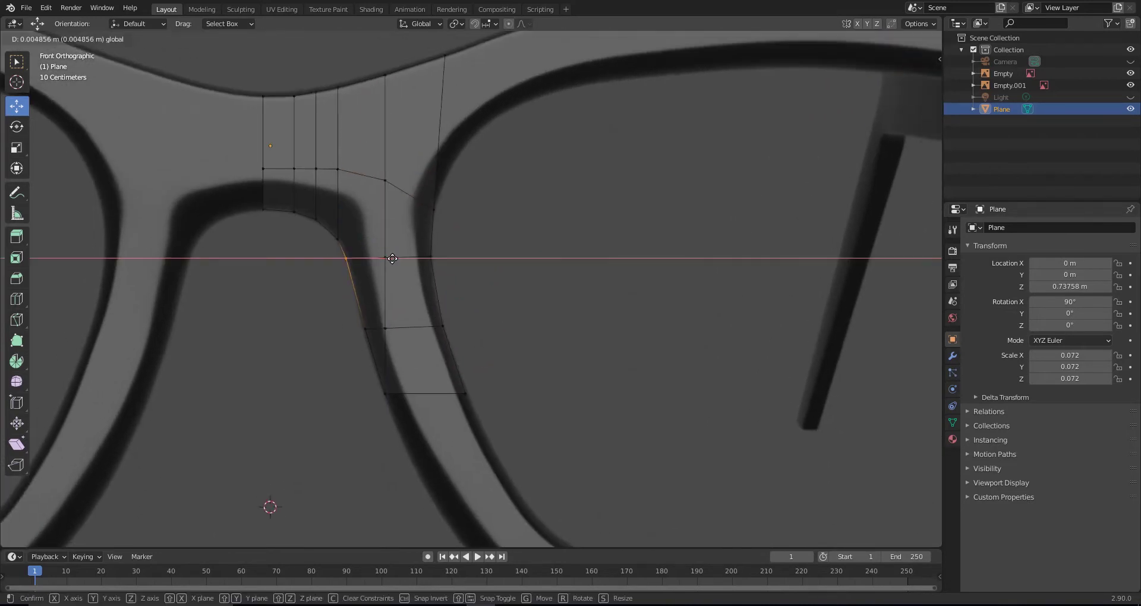
left_click(388, 255)
scroll(354, 331, "up", 2)
Toggle X-ray and orbit to inspect the bridge mesh, then return to front orthographic view
left_click(348, 348)
scroll(447, 352, "up", 2)
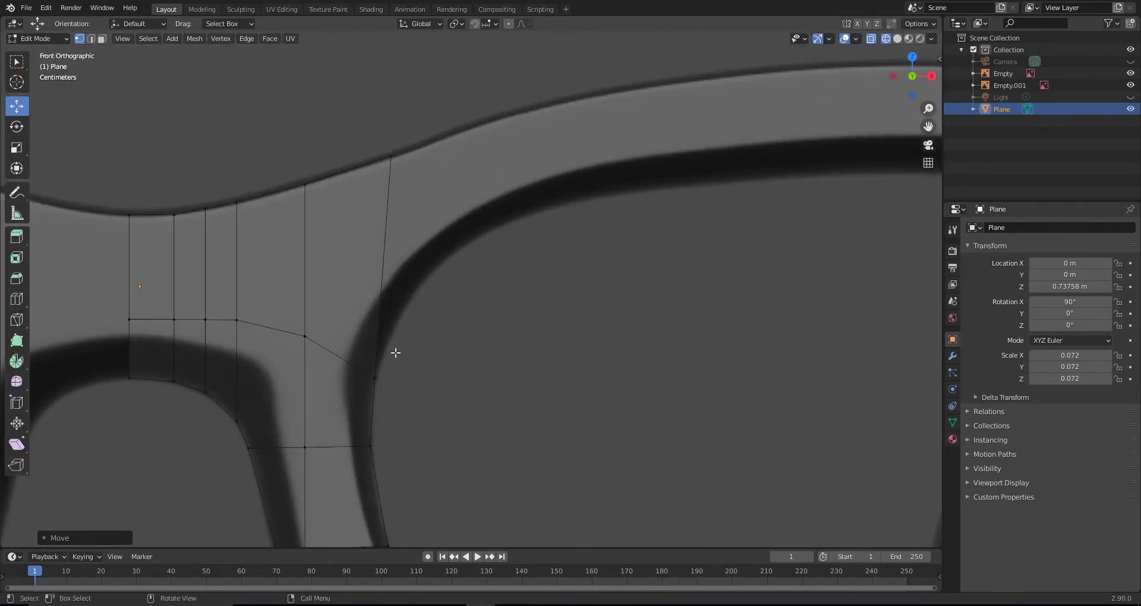
key("alt+z")
mouse_move(396, 353)
middle_mouse_down()
mouse_move(364, 441)
mouse_move(301, 491)
middle_mouse_up()
key("KP_1")
Extrude the bridge's outer edge out and raise it onto the lens's top rim
scroll(396, 172, "down", 1)
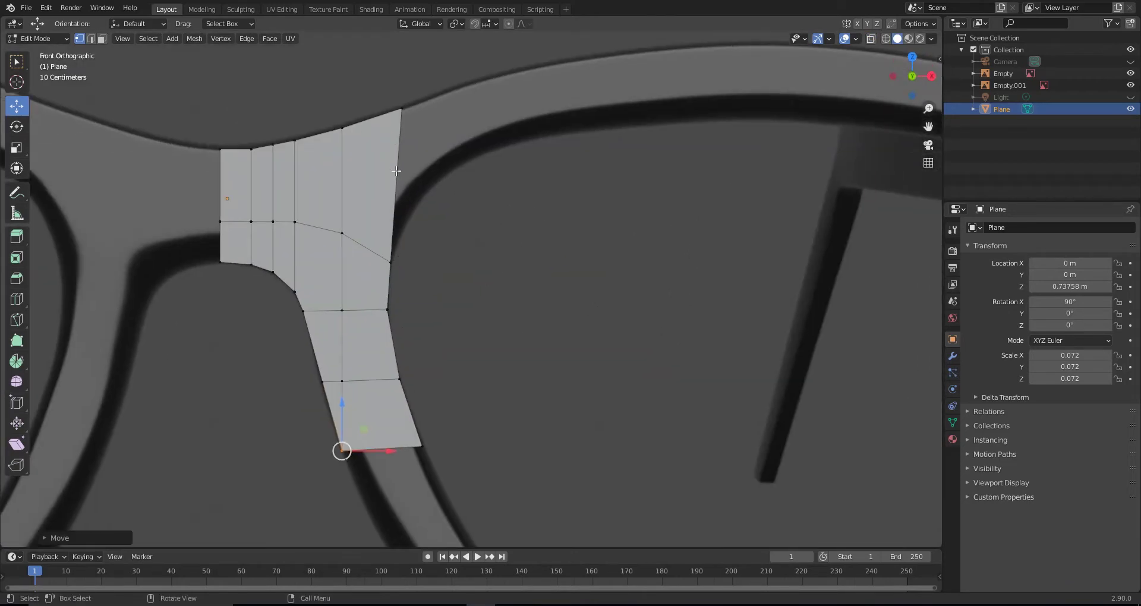
left_click(397, 165)
key("e")
left_click(499, 229)
key("alt+z")
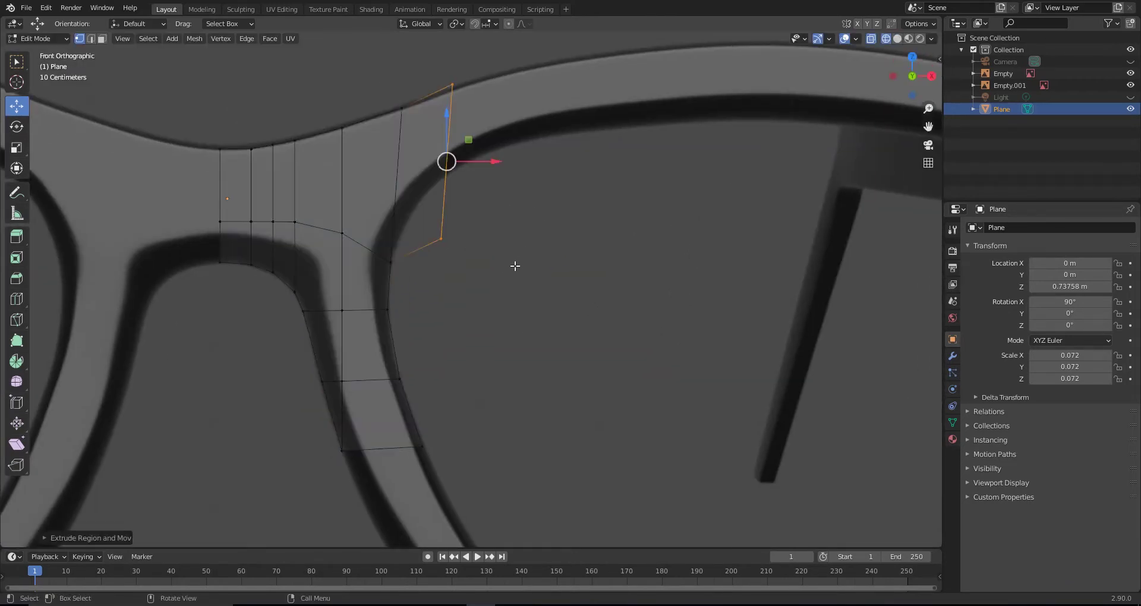
key("s")
left_click(448, 120)
left_click_drag(448, 120, 449, 135)
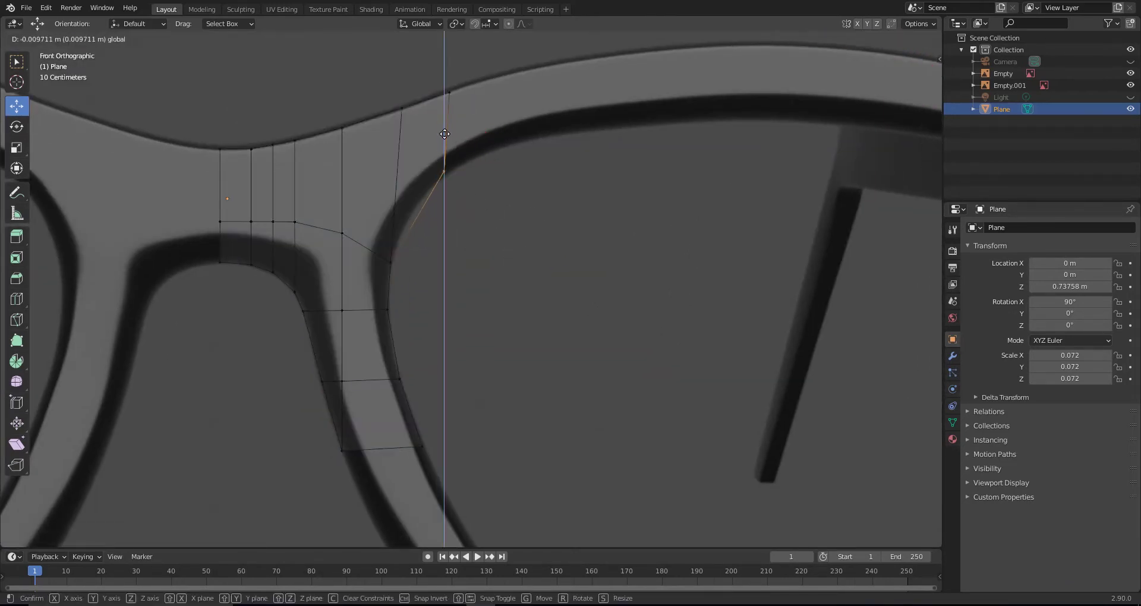
Add a loop cut through the new face and slide it up the rim
left_click(17, 299)
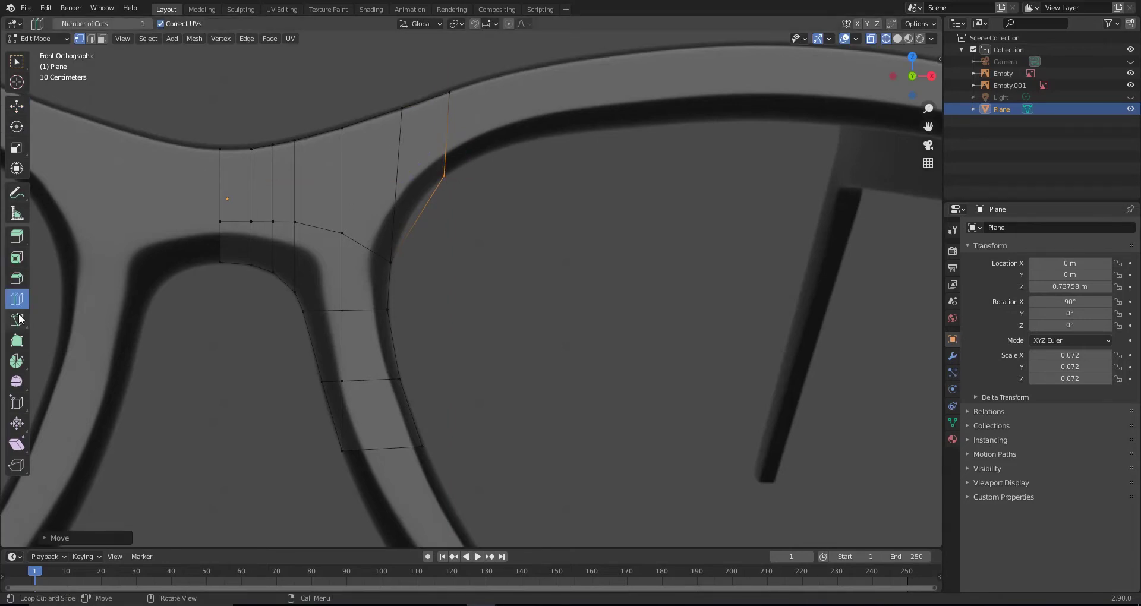
key("ctrl+r")
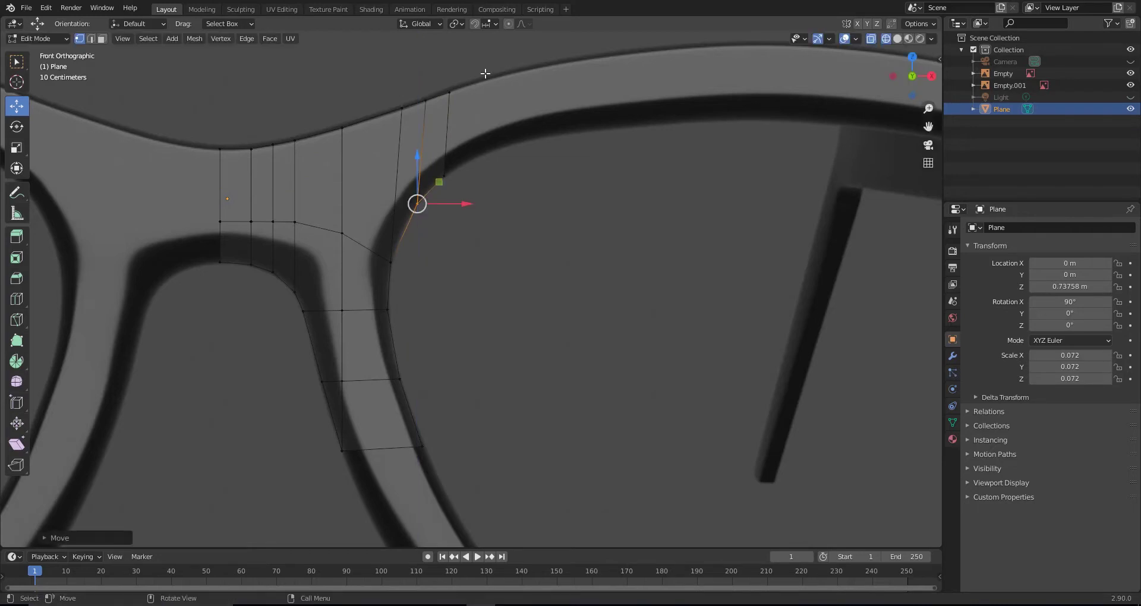
left_click_drag(441, 210, 474, 143)
key("g")
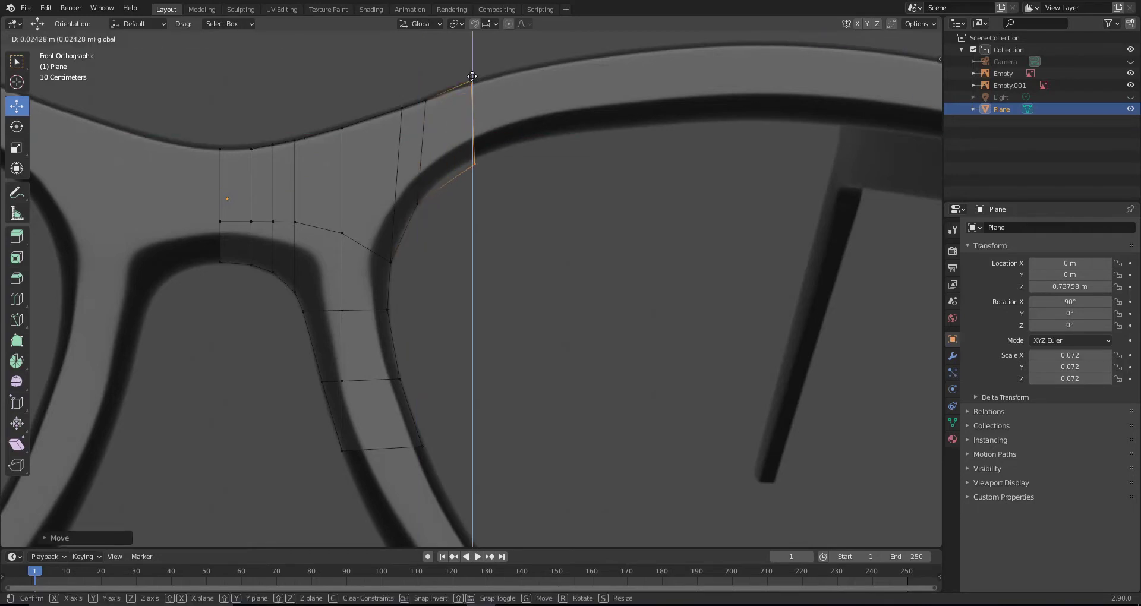
left_click(495, 119)
Extrude another segment along the top rim and scale its end to the rim width
key("s")
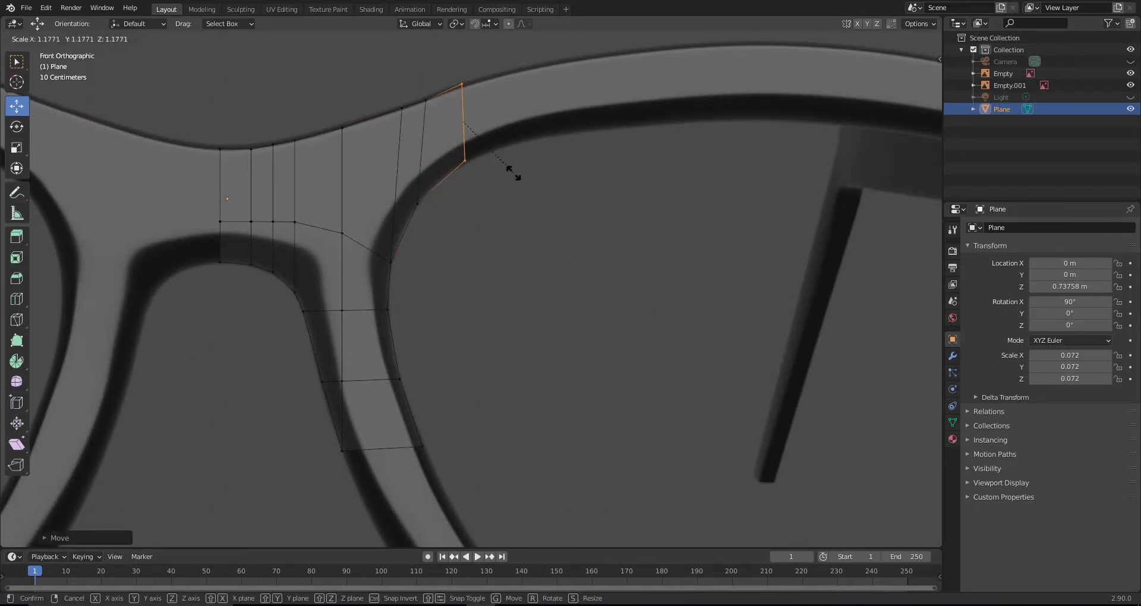
key("z")
left_click(514, 174)
middle_click_drag(505, 178, 380, 244, "shift")
key("e")
left_click(505, 192)
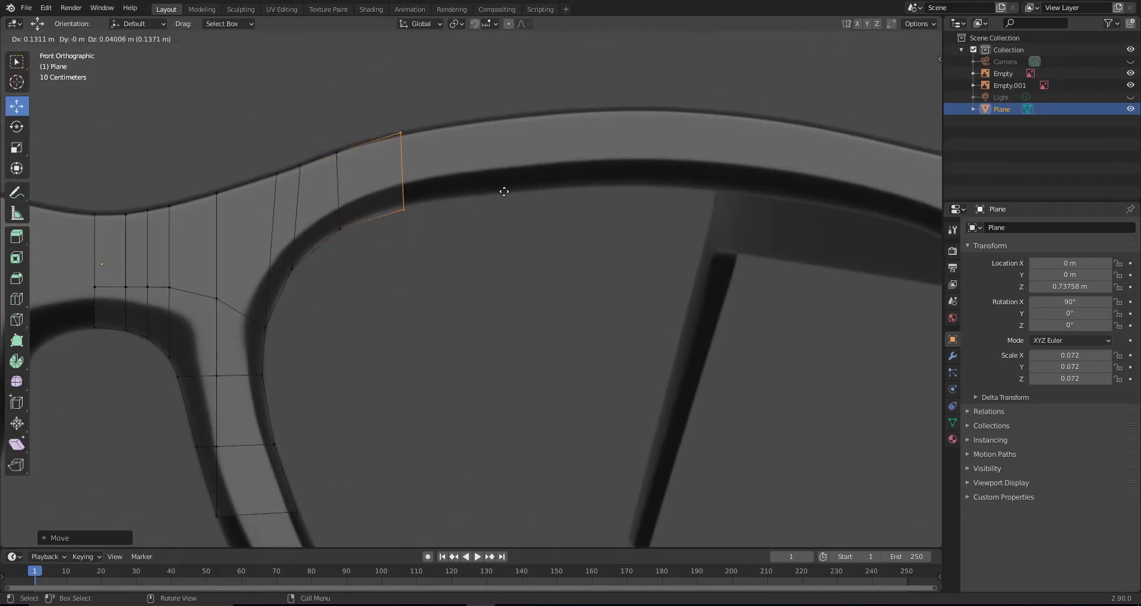
Nudge the inner corner vertices so they sit on the rim edge
key("z")
left_click(523, 193)
left_click_drag(340, 227, 345, 223)
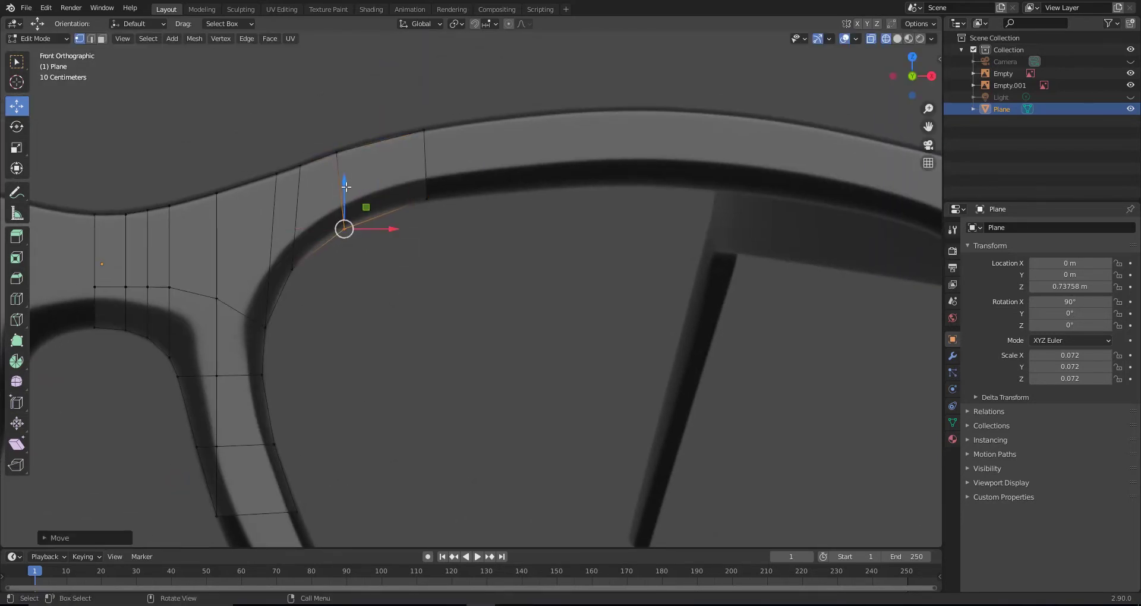
left_click_drag(429, 160, 429, 162)
key("b")
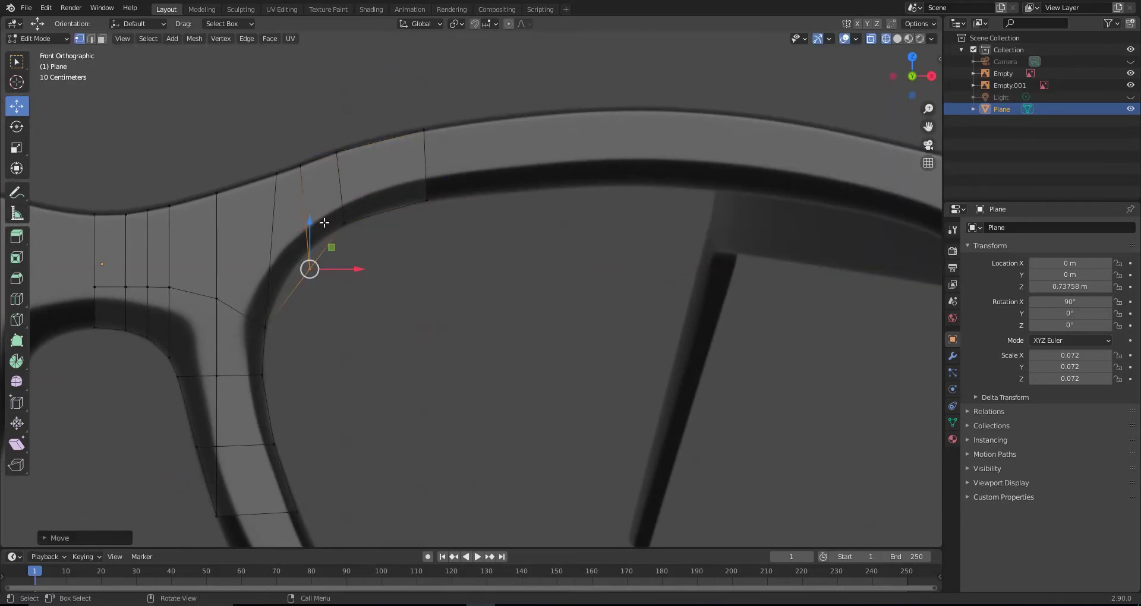
key("Escape")
key("g")
key("z")
key("x")
key("z")
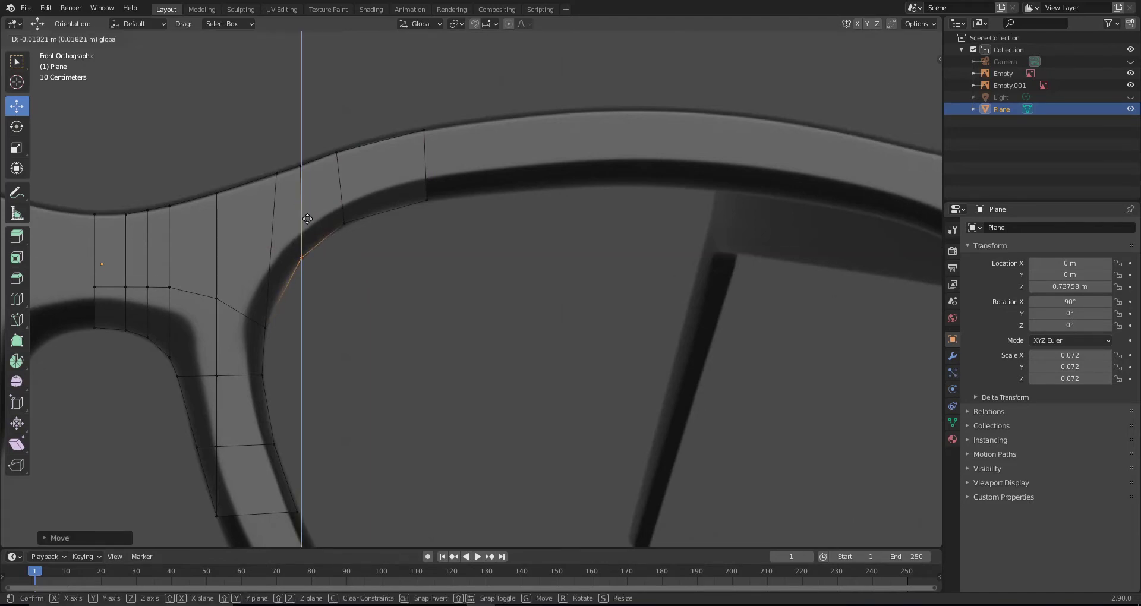
key("Escape")
Extrude the inner side's lower edge down and rotate it to follow the rim curve
scroll(390, 270, "down", 3)
scroll(390, 271, "up", 2)
scroll(353, 269, "down", 2, "shift")
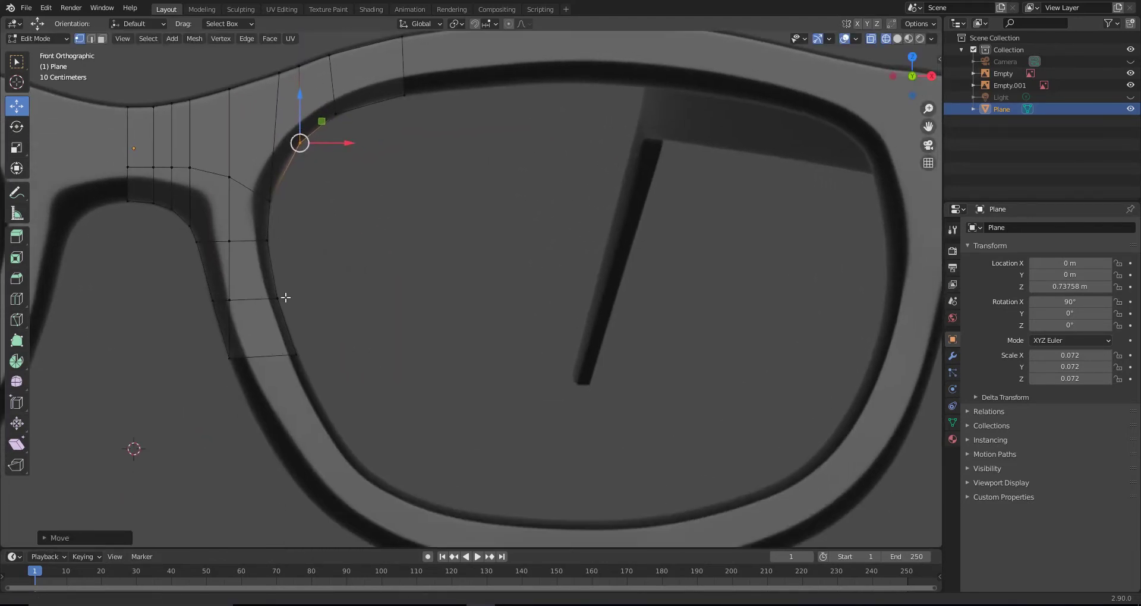
scroll(283, 297, "down", 1, "shift")
scroll(270, 365, "down", 1, "shift")
scroll(283, 349, "down", 1, "shift")
left_click_drag(220, 300, 318, 343)
key("e")
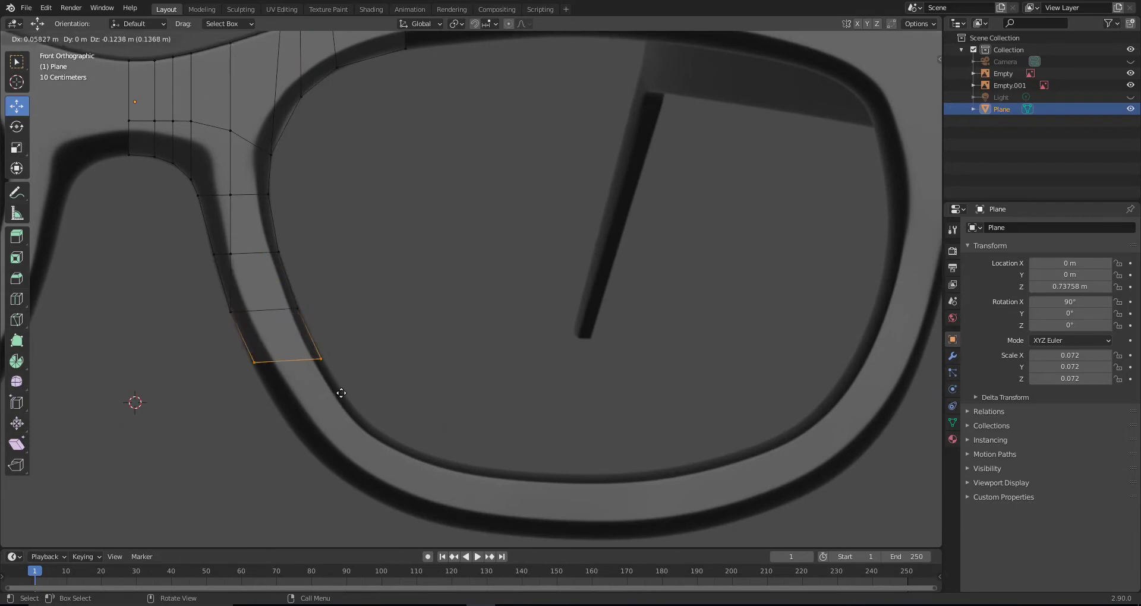
key("r")
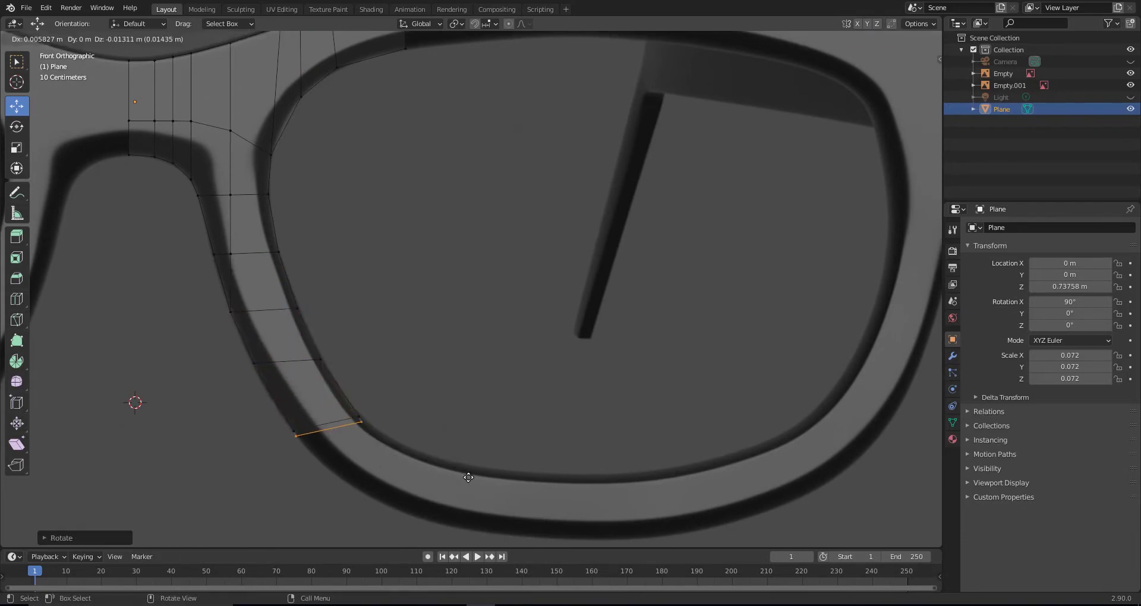
left_click(526, 505)
Continue the strip along the bottom rim, rotating each new segment to match it
key("g")
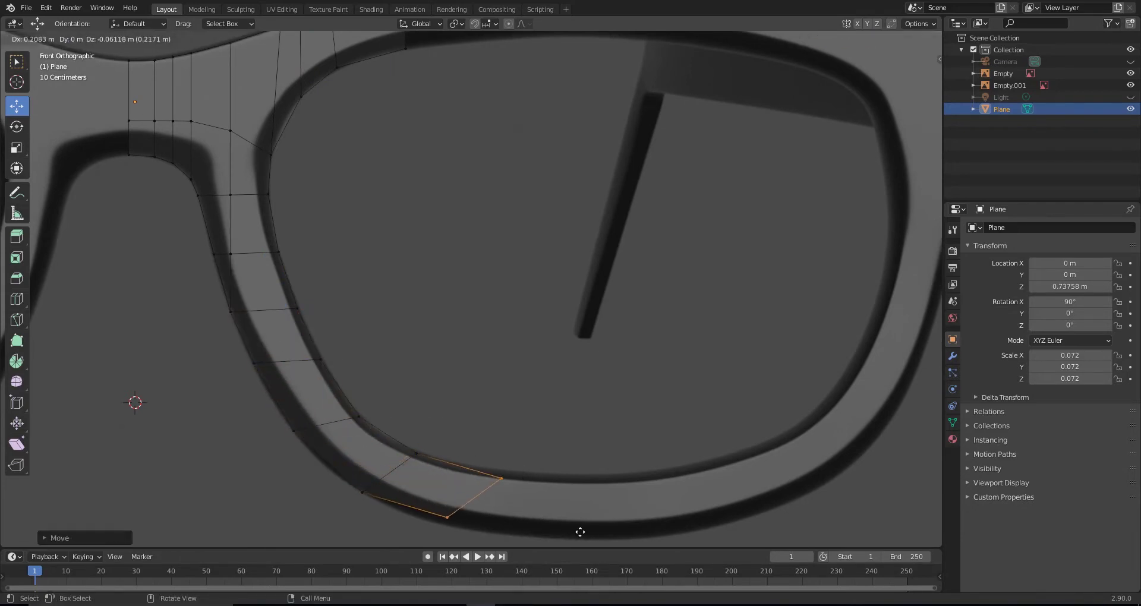
key("r")
left_click(660, 501)
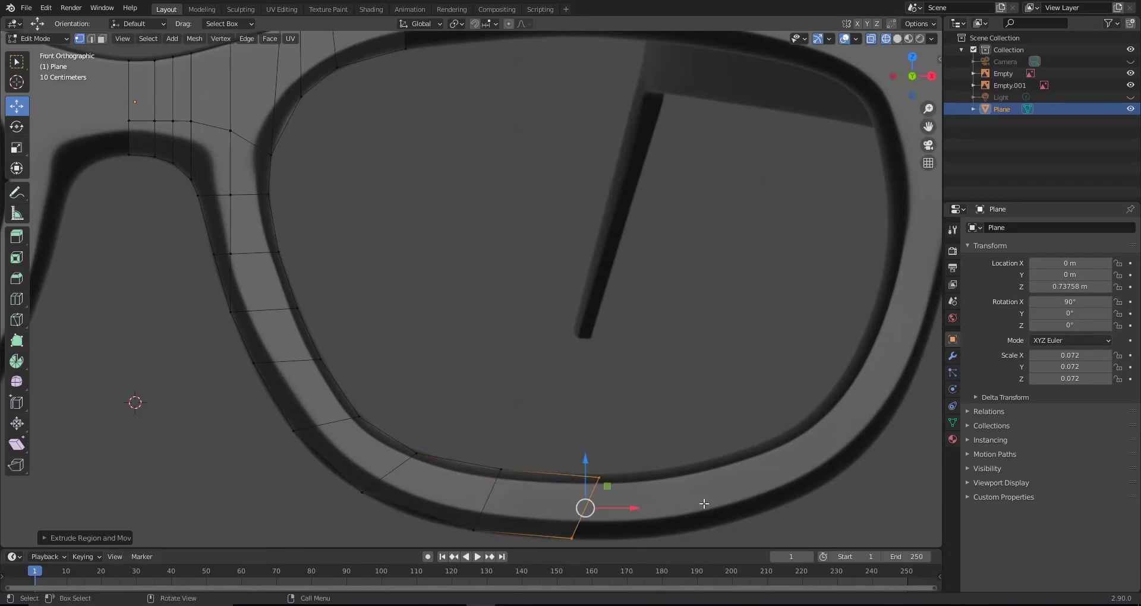
key("r")
left_click(629, 490)
scroll(443, 483, "down", 1)
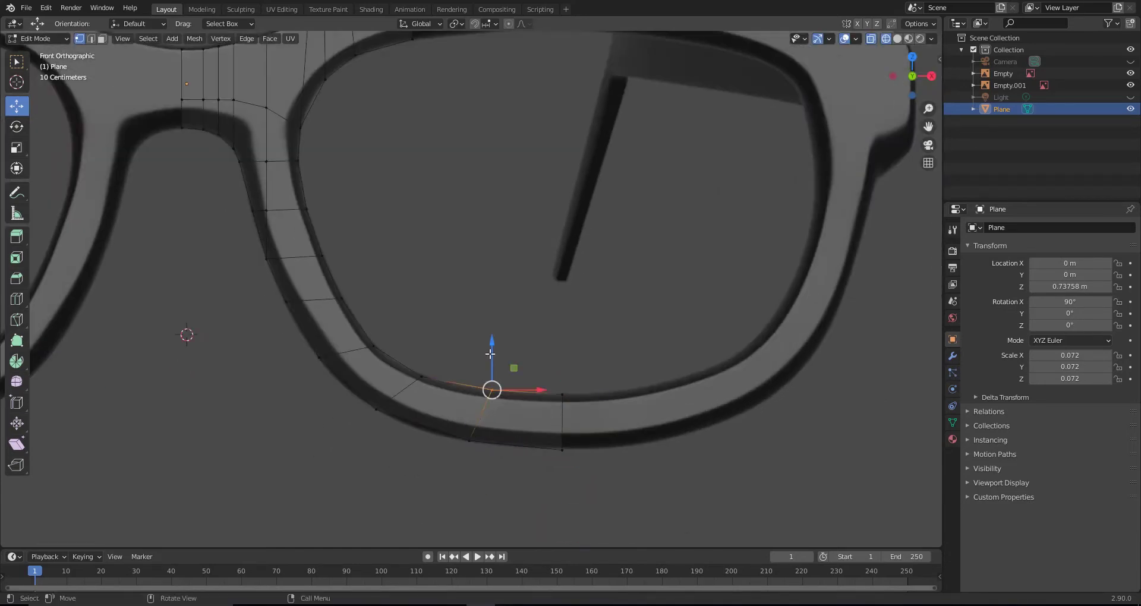
Add a loop cut across the bottom segments and slide it toward the rim edge
scroll(490, 354, "up", 2)
left_click(17, 299)
left_click(389, 330)
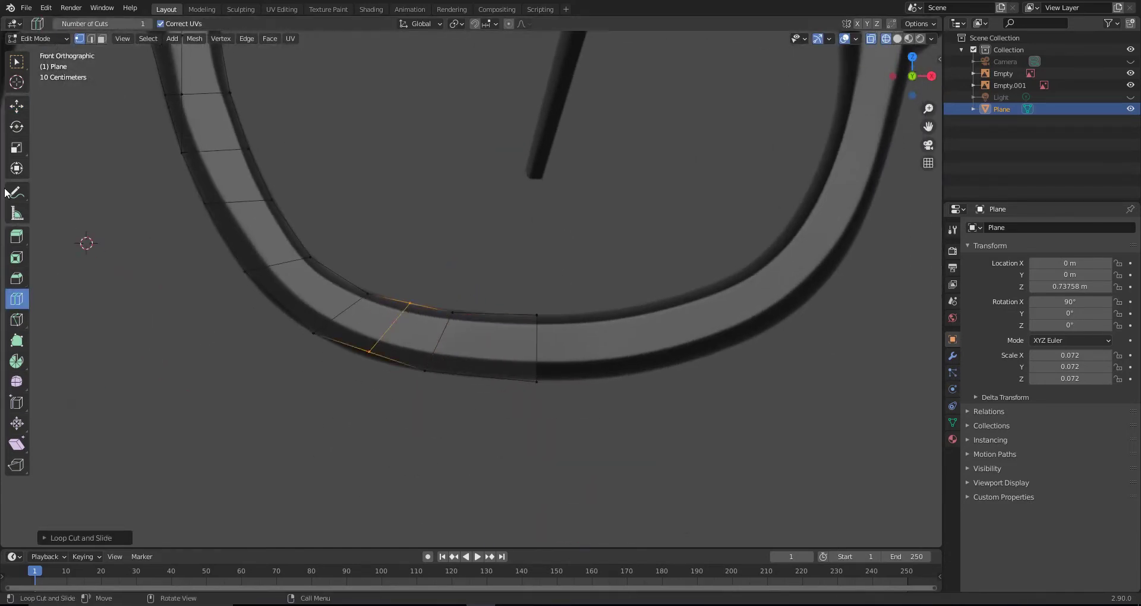
left_click(7, 192)
mouse_move(370, 352)
left_mouse_down()
mouse_move(408, 303)
mouse_move(368, 293)
left_mouse_up()
middle_click_drag(368, 293, 363, 331, "shift")
Select the end edge on the top rim and extrude a face rightward
key("ctrl+r")
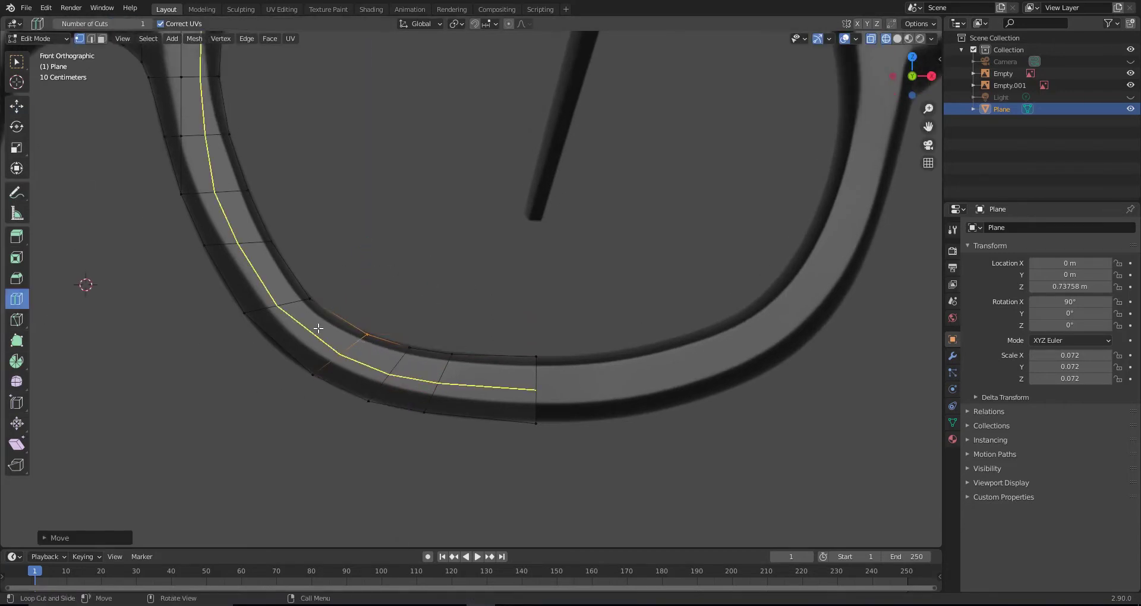
left_click_drag(278, 345, 280, 348)
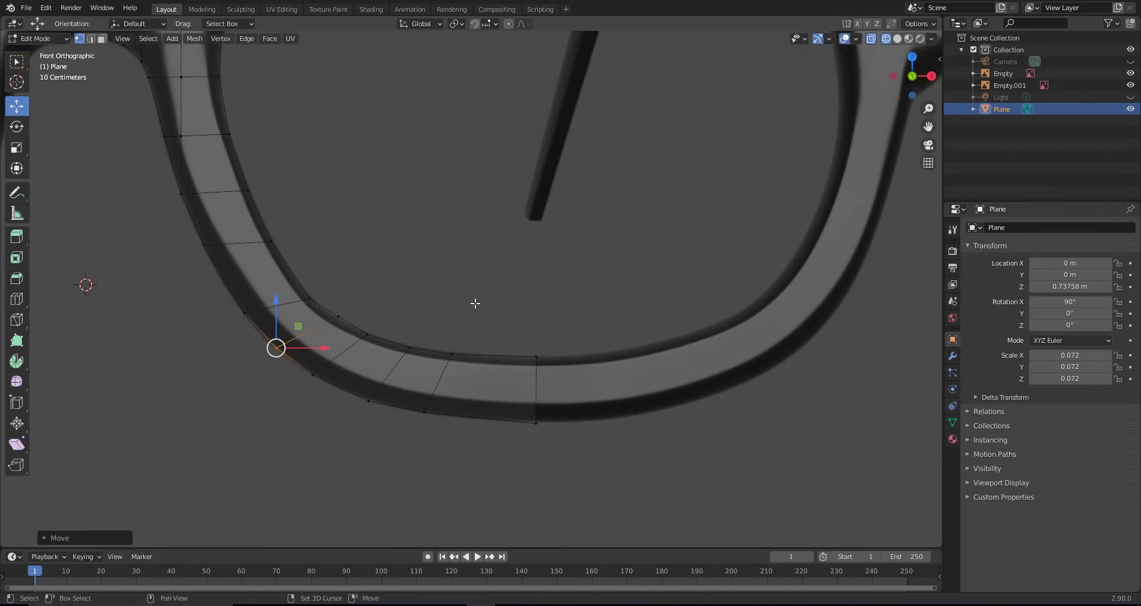
scroll(452, 307, "up", 3)
scroll(433, 308, "up", 2)
left_click_drag(382, 113, 280, 253)
key("e")
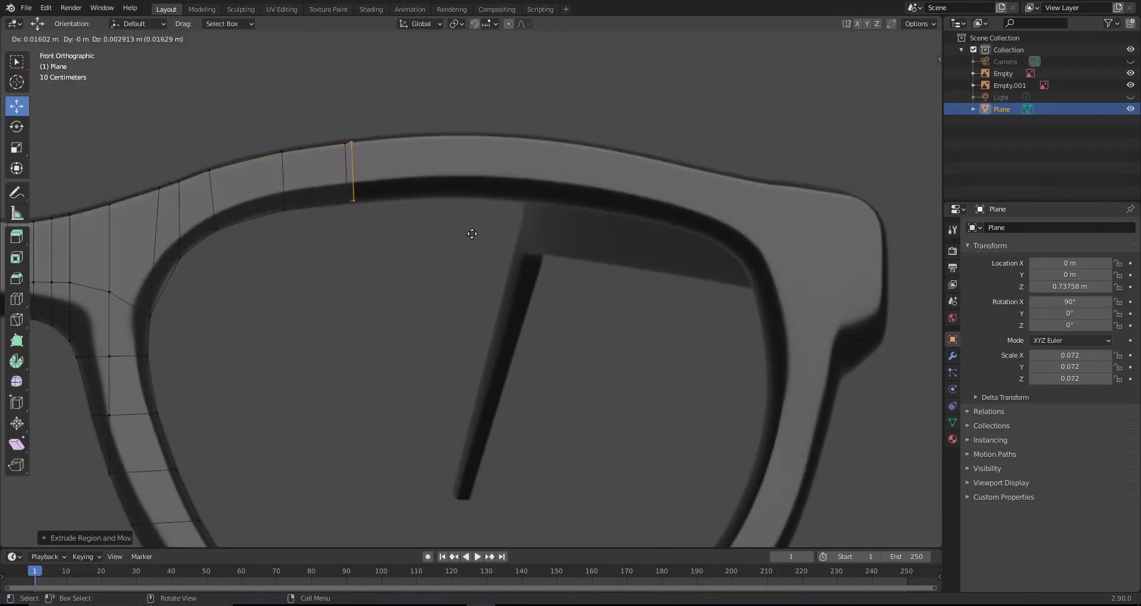
left_click(535, 232)
Extrude more faces rightward along the top rim, scaling and rotating them to follow it
key("e")
left_click(634, 233)
key("s")
left_click(634, 239)
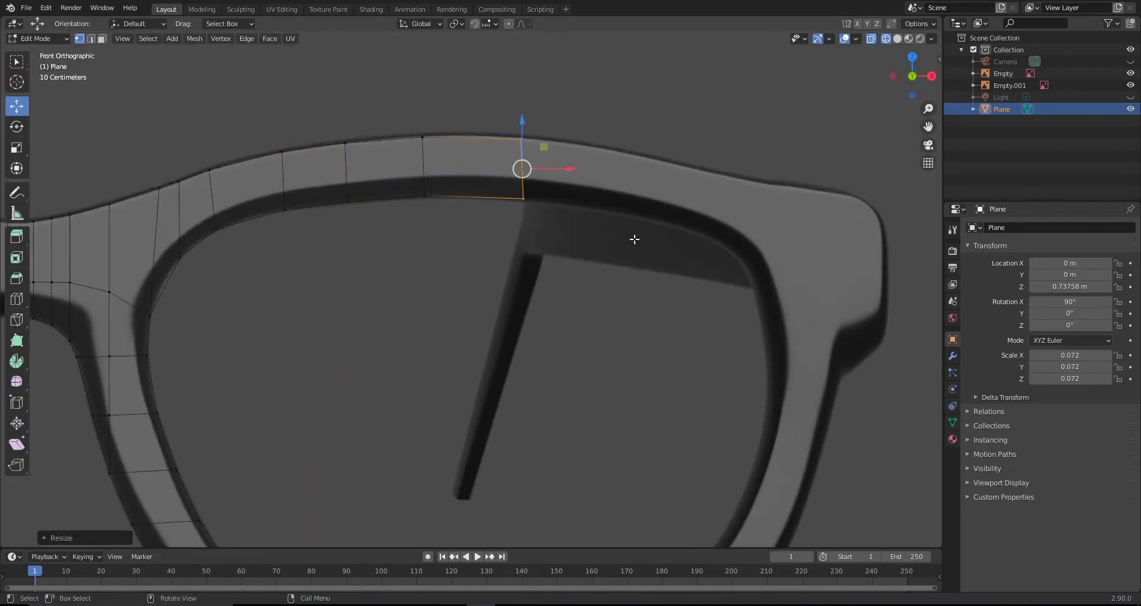
key("e")
key("Escape")
key("e")
key("r")
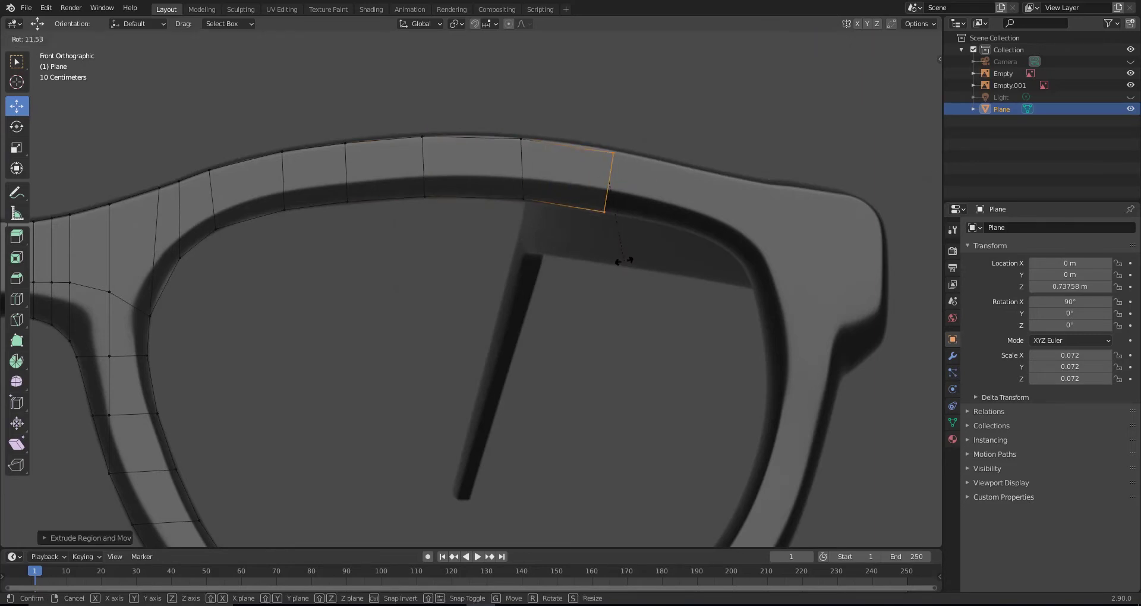
left_click(624, 261)
Extend the rim edge further toward the outer corner and scale it larger
left_click_drag(667, 218, 755, 240)
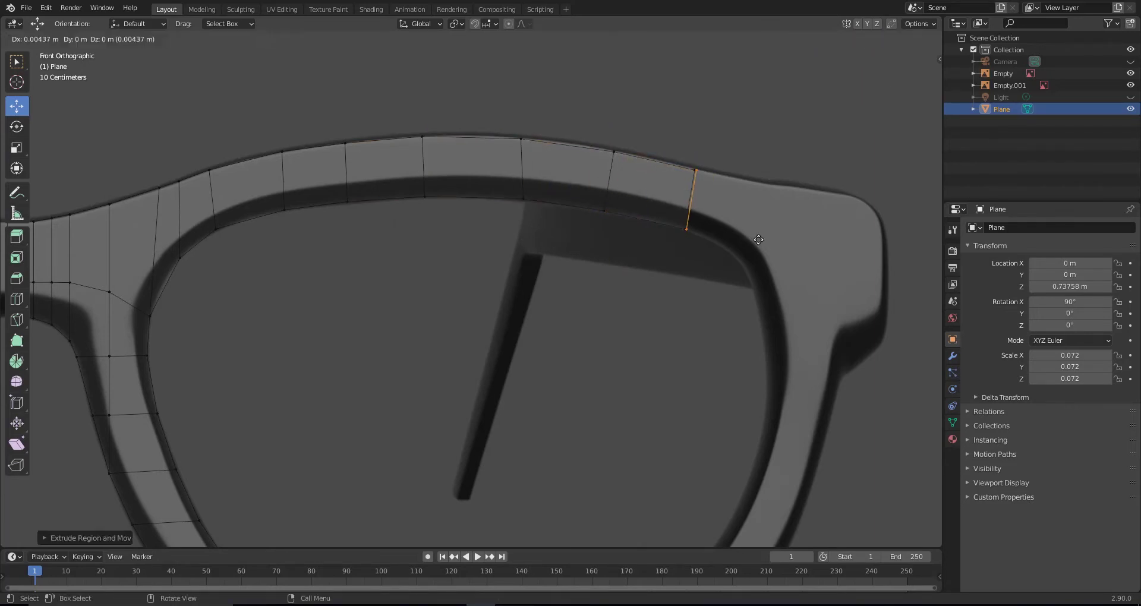
left_click(821, 258)
key("s")
left_click(842, 172)
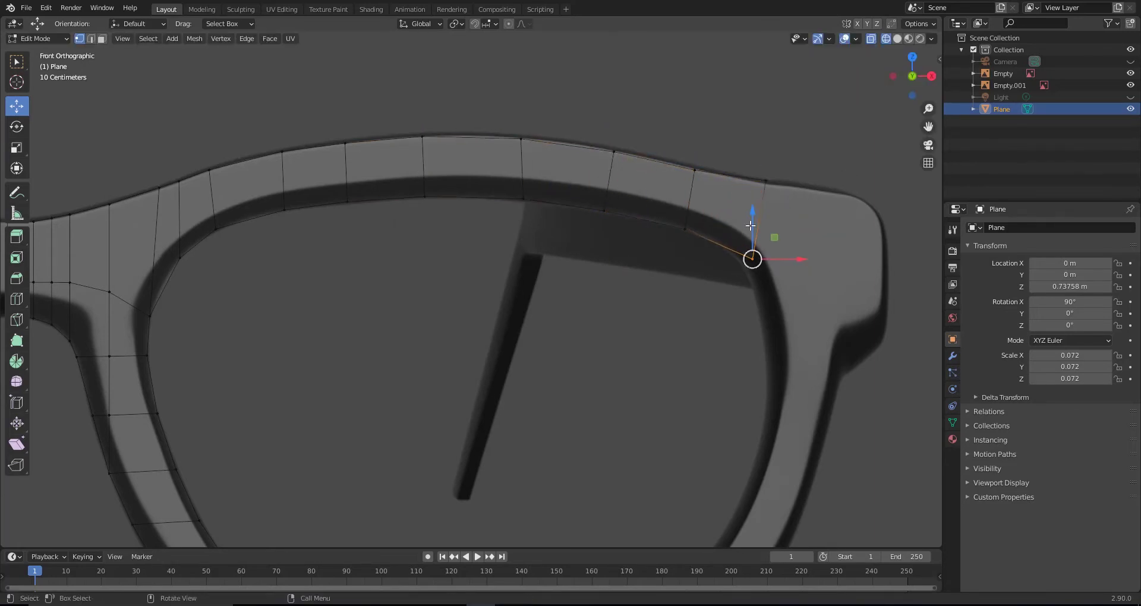
key("g")
key("x")
Raise the upper rim's top vertices slightly so the brow line curves smoothly
left_click(797, 178)
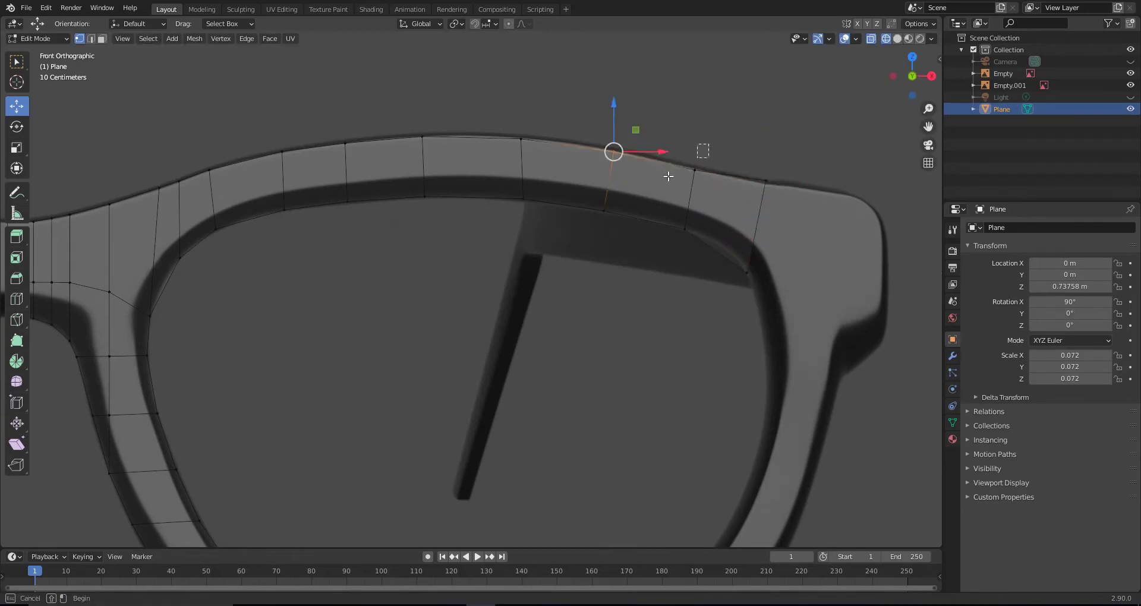
left_click_drag(502, 119, 538, 157)
left_click_drag(520, 100, 519, 97)
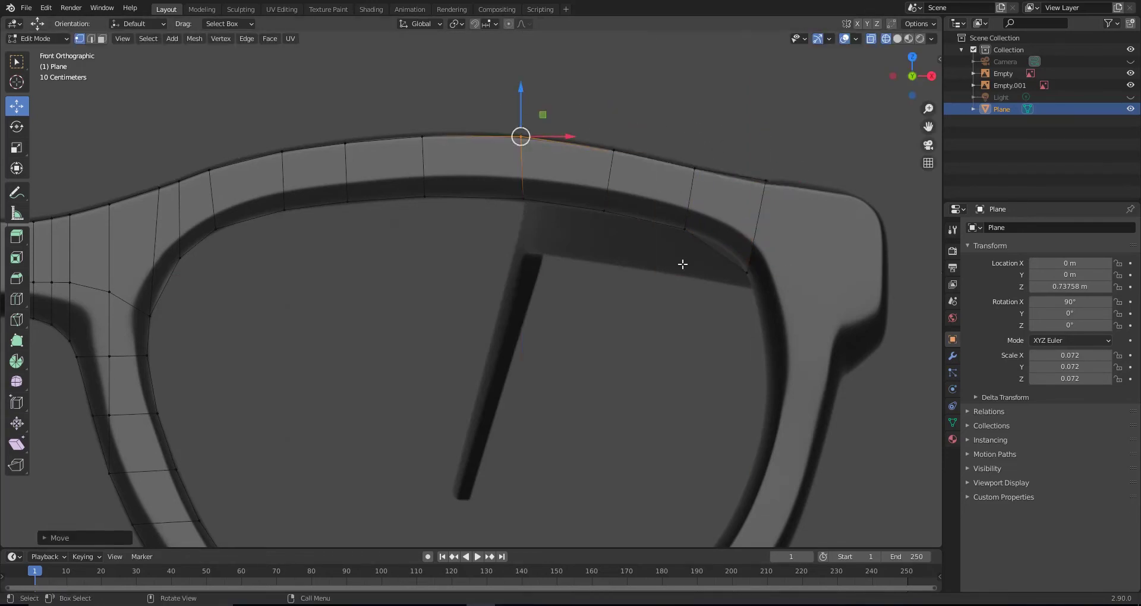
left_click_drag(569, 214, 571, 215)
scroll(607, 273, "down", 5)
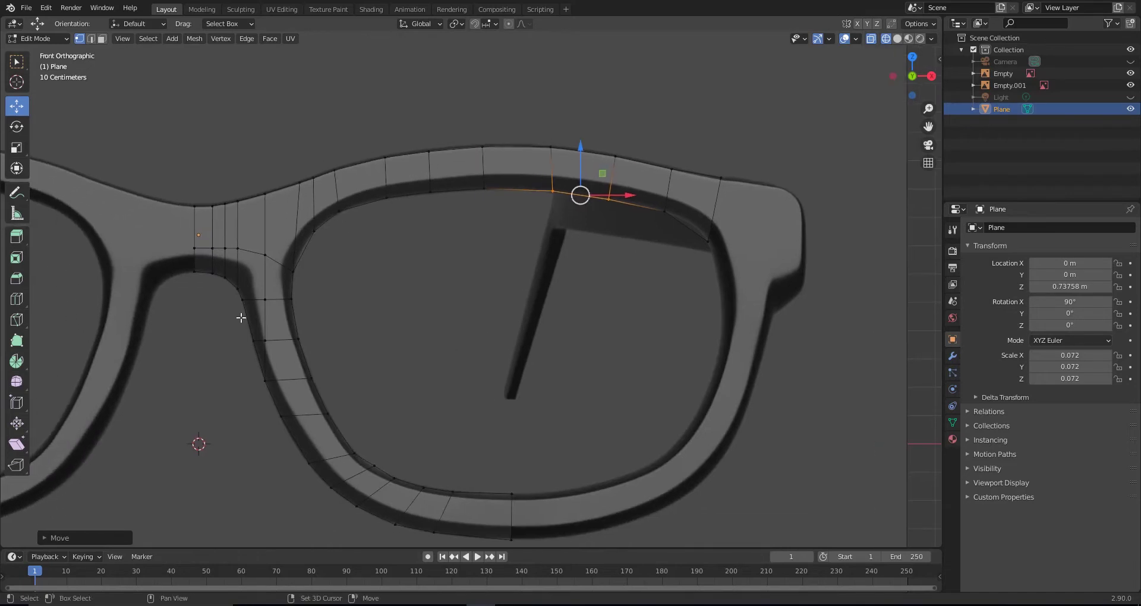
left_click(16, 299)
scroll(42, 304, "up", 2)
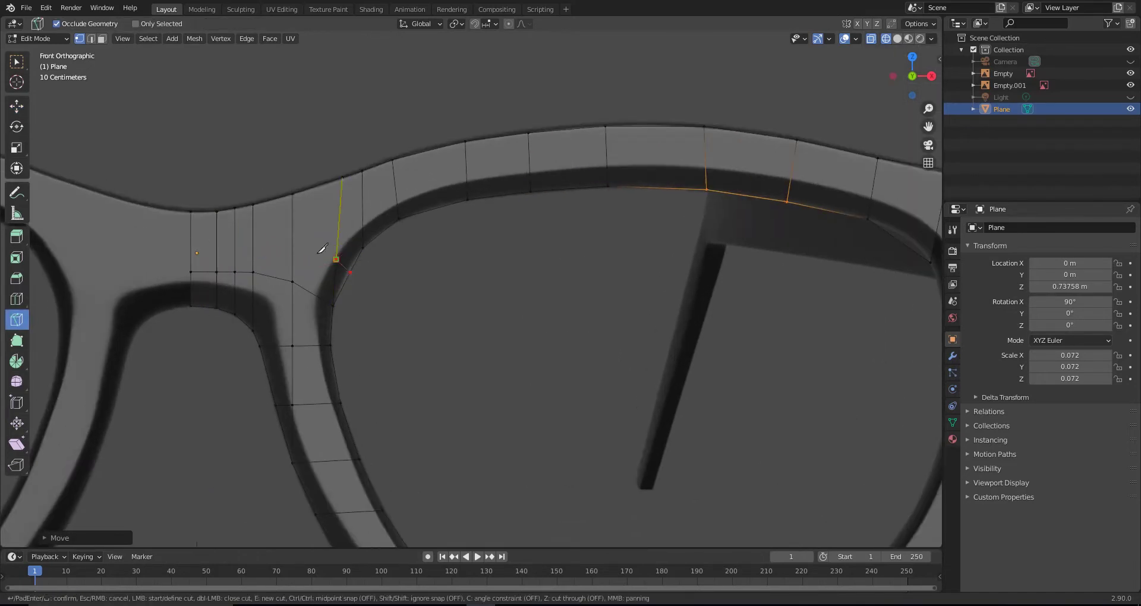
Commit the knife cut near the bridge and slide the new vertex along X
key("Return")
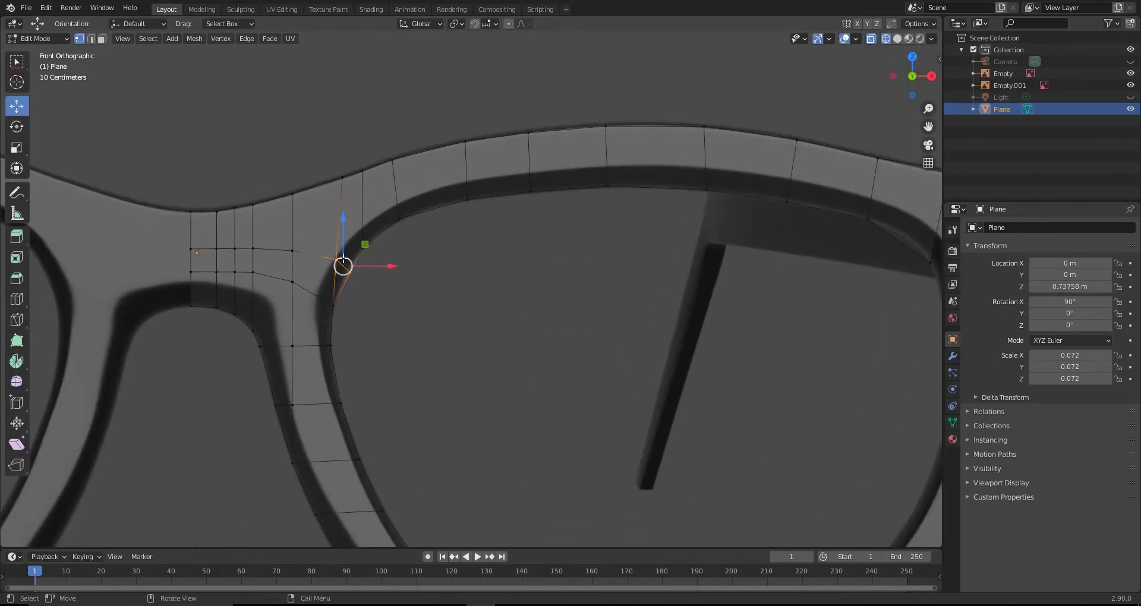
key("g")
key("x")
left_click(331, 263)
Add a loop cut on the upper rim and slide it horizontally into place
middle_click_drag(561, 268, 463, 284, "shift")
key("ctrl+r")
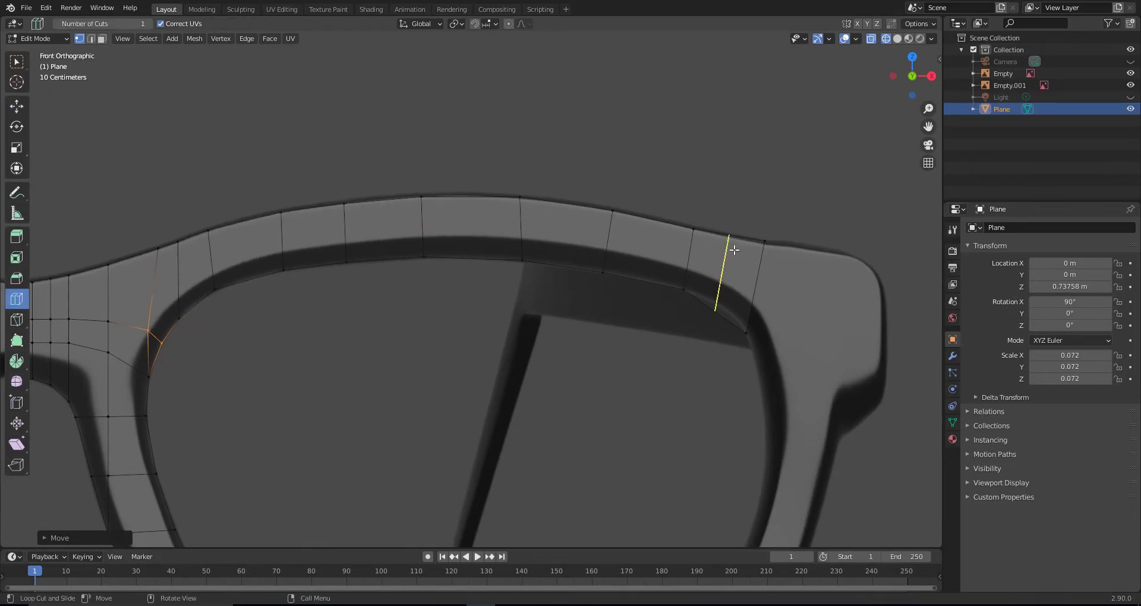
key("g")
key("z")
key("x")
left_click(738, 237)
scroll(698, 214, "down", 2)
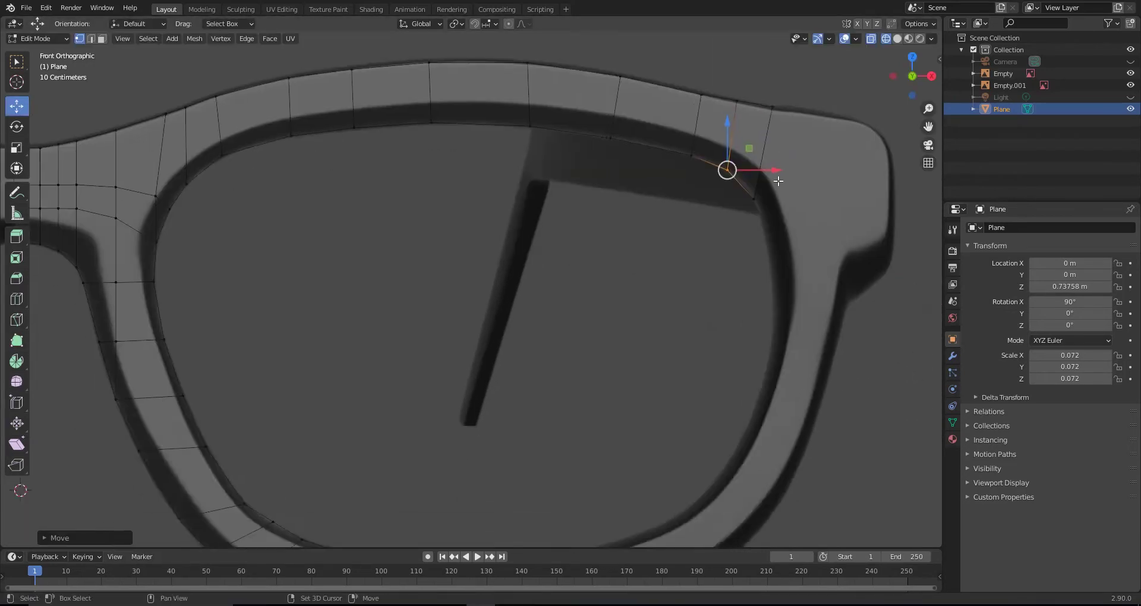
scroll(698, 214, "down", 3)
scroll(492, 382, "up", 5)
Extrude the lower rim edge and rotate it around the lens's outer lower corner
left_click(412, 285)
key("e")
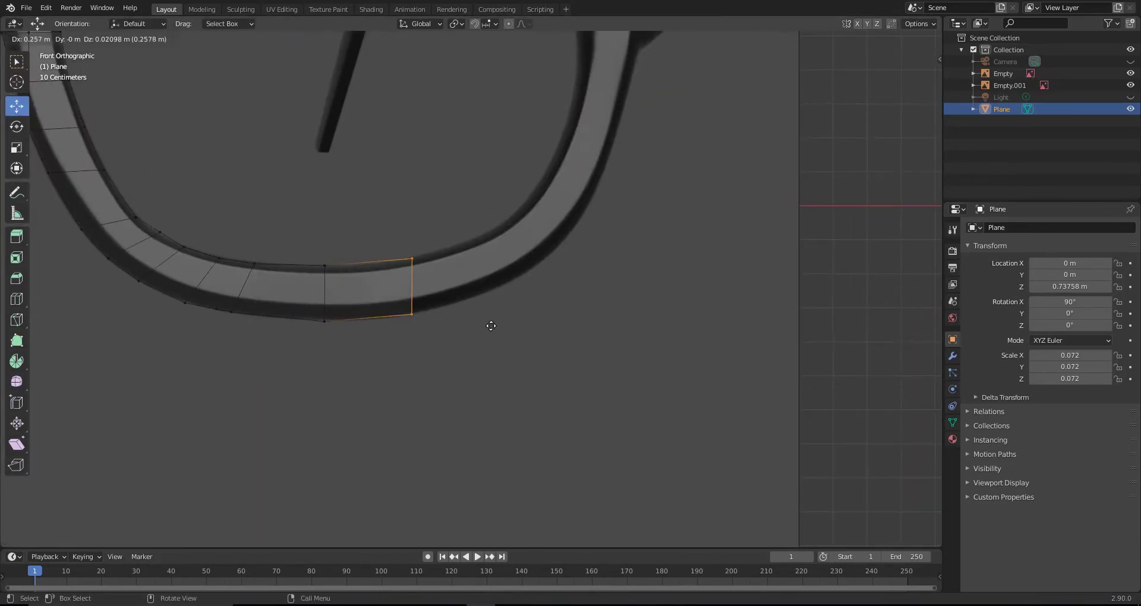
left_click(622, 288)
key("r")
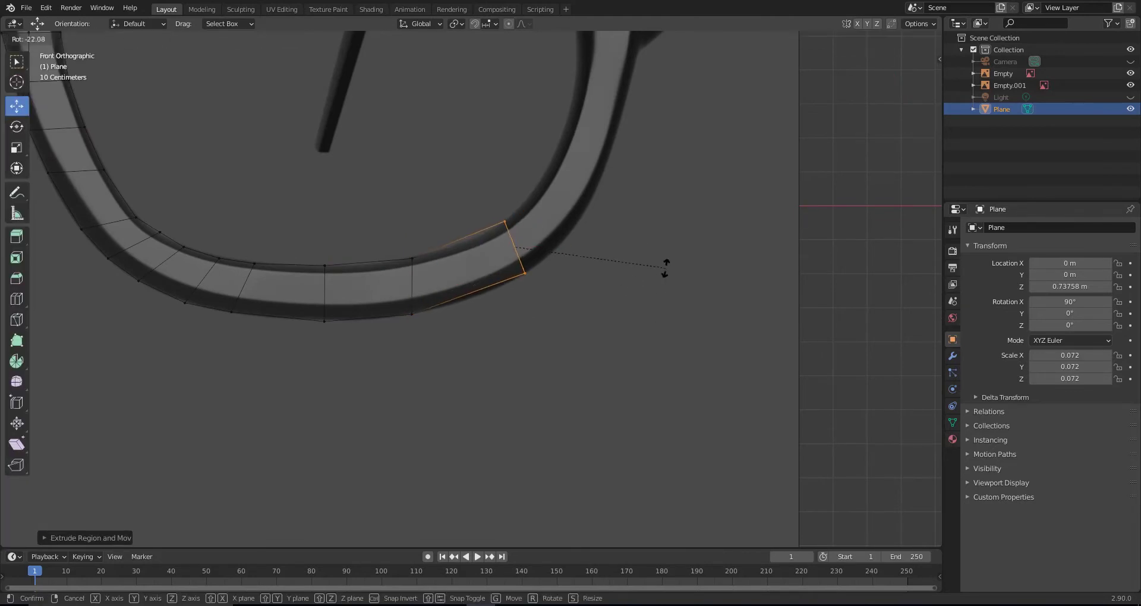
left_click(663, 262)
middle_click_drag(641, 257, 563, 394, "shift")
key("g")
left_click(683, 326)
key("r")
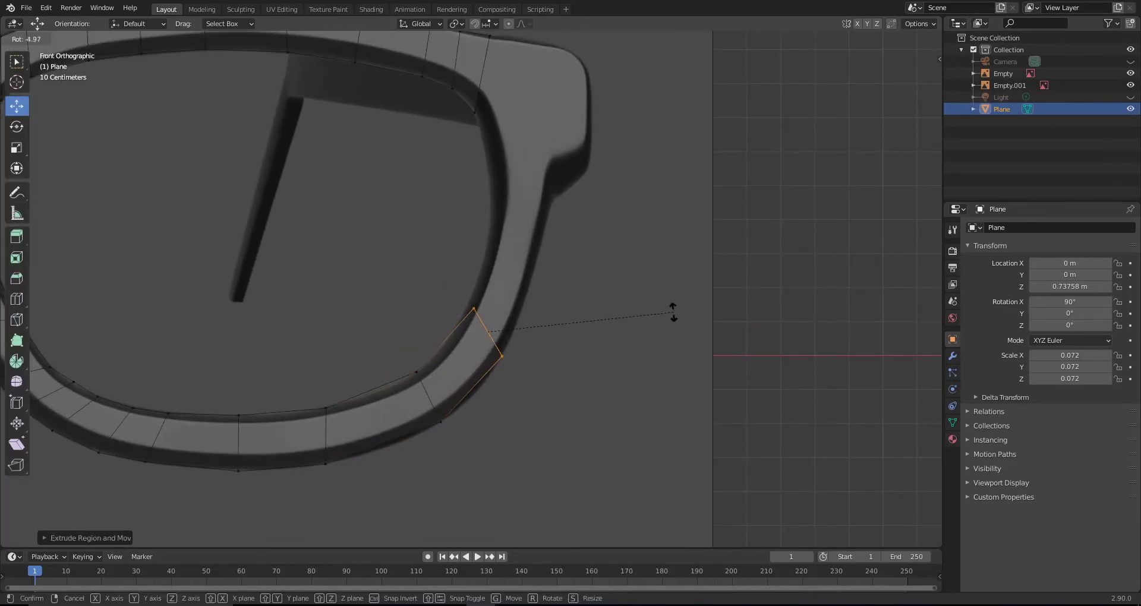
left_click(649, 282)
Extrude two sections up the outer side toward the temple and adjust the top edge
key("e")
left_click(674, 207)
key("e")
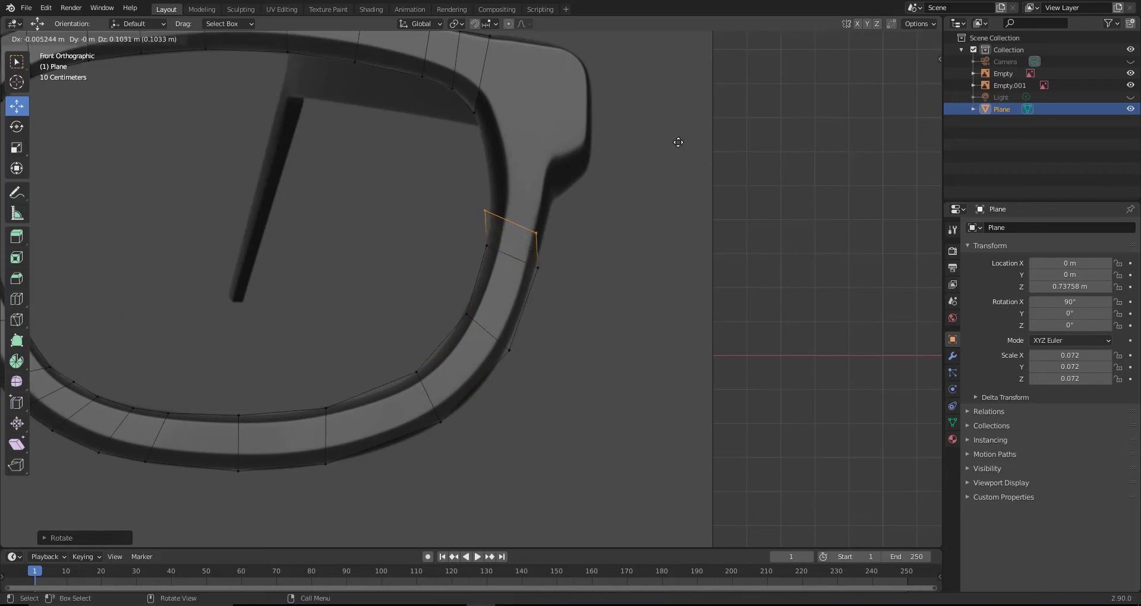
left_click(665, 214)
key("g")
key("x")
left_click(511, 196)
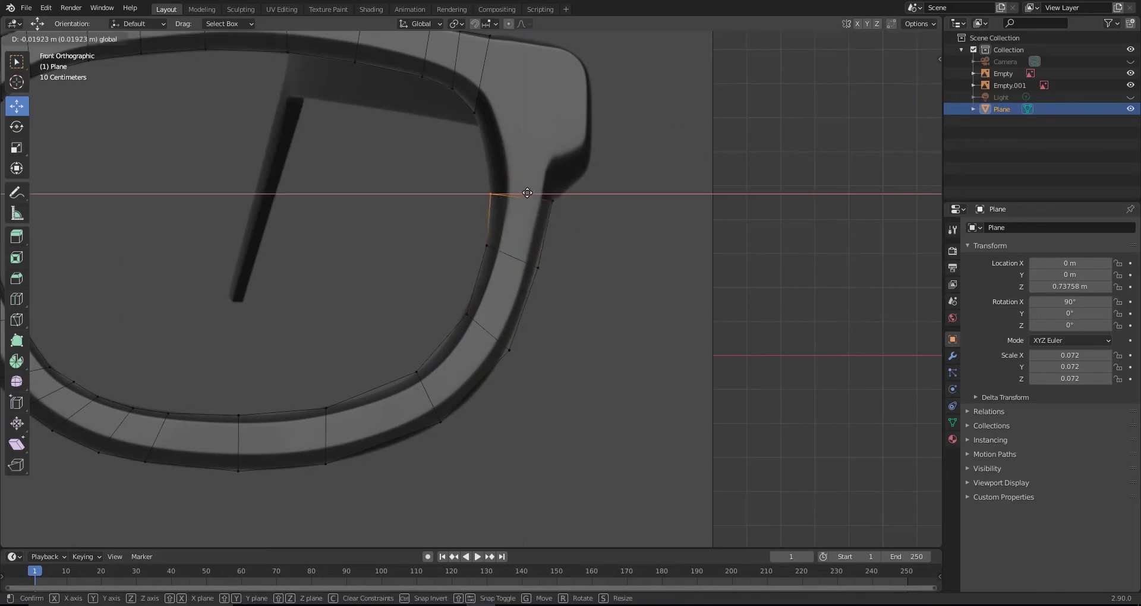
middle_click_drag(525, 362, 547, 335, "shift")
left_click(488, 286)
left_click(440, 344)
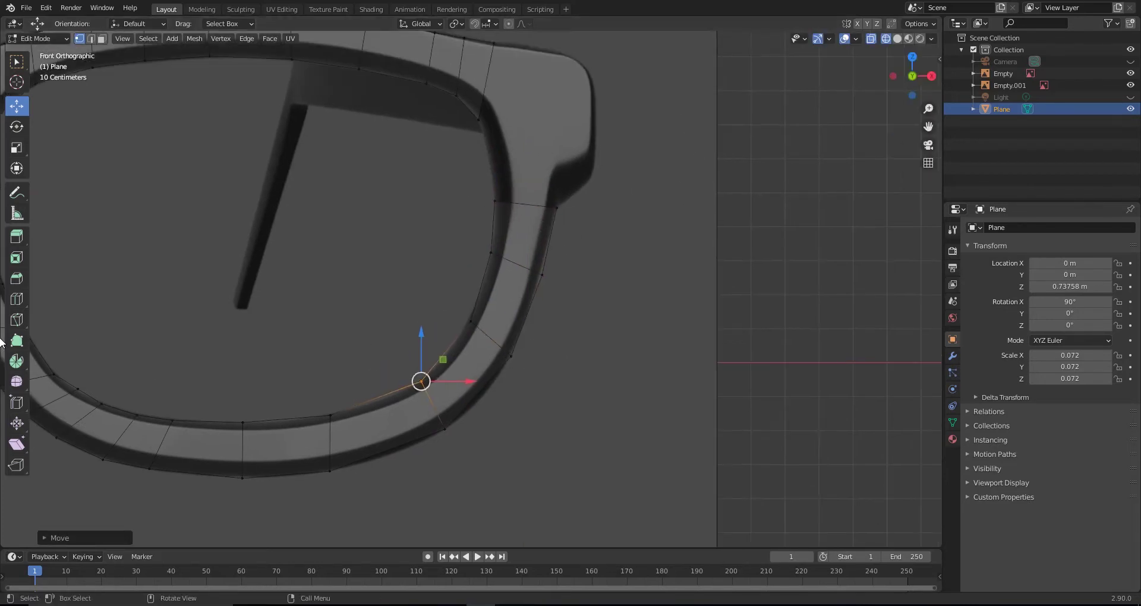
Nudge a lower rim vertex of the right lens to smooth its curve
middle_click_drag(386, 368, 369, 403, "shift")
key("ctrl+r")
left_click(16, 105)
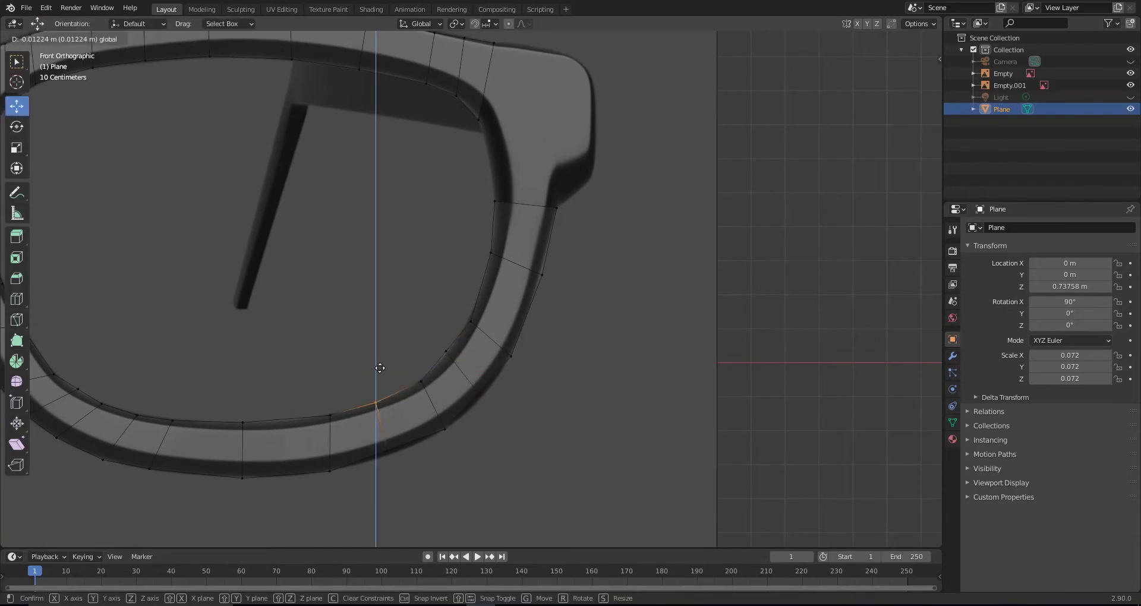
left_click(386, 457)
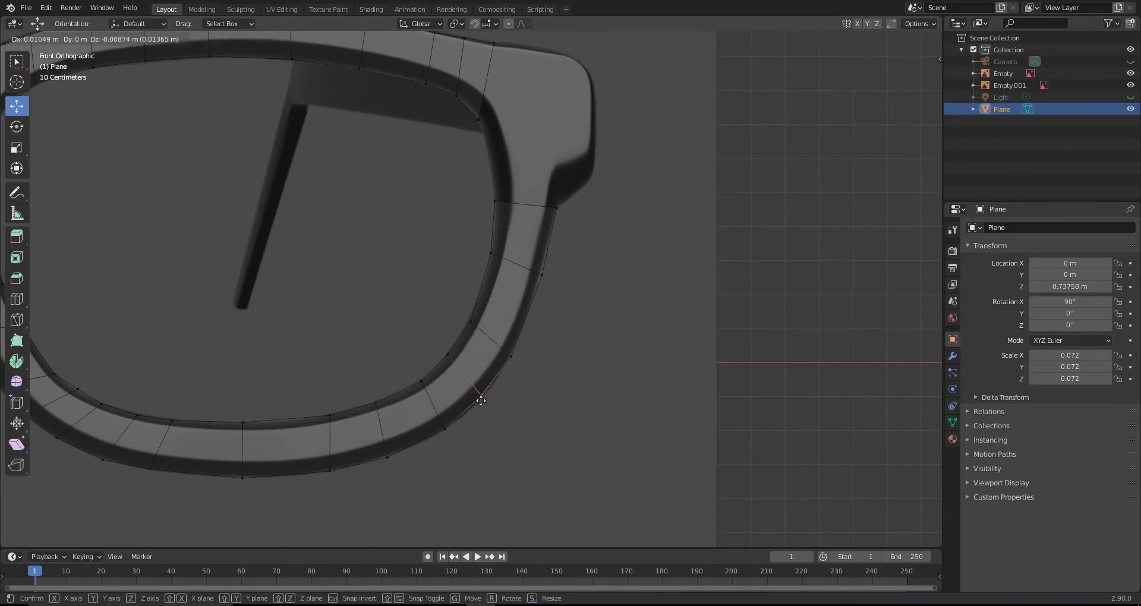
middle_click_drag(479, 400, 477, 446, "shift")
left_click(531, 357)
Move the upper outer rim vertex inward to round the lens outline
left_click(545, 290)
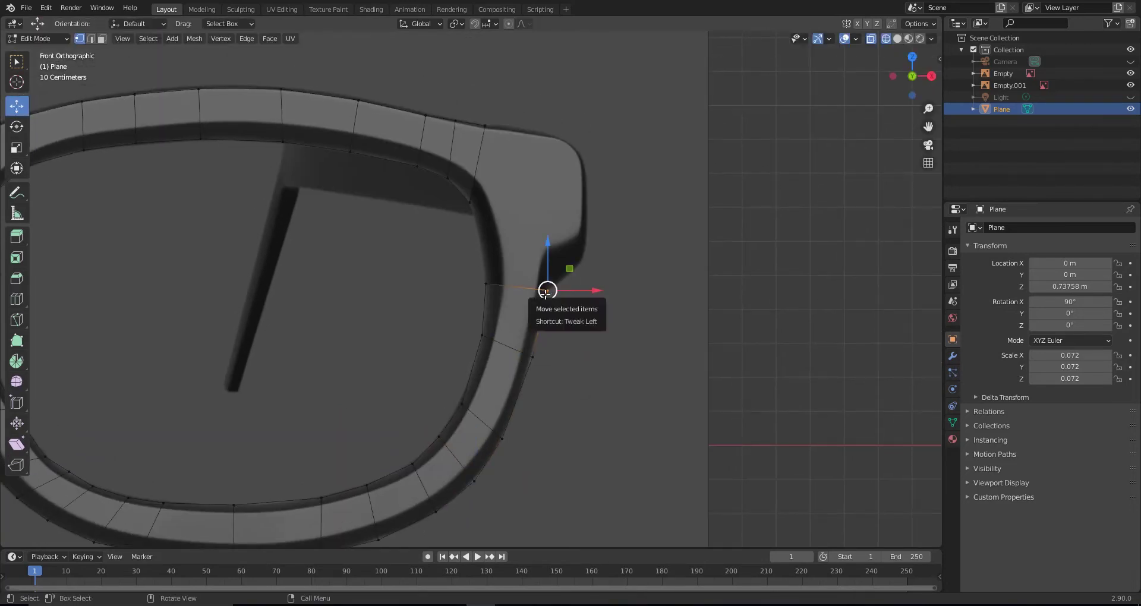
scroll(482, 341, "down", 1)
scroll(482, 342, "up", 2)
scroll(482, 341, "down", 1)
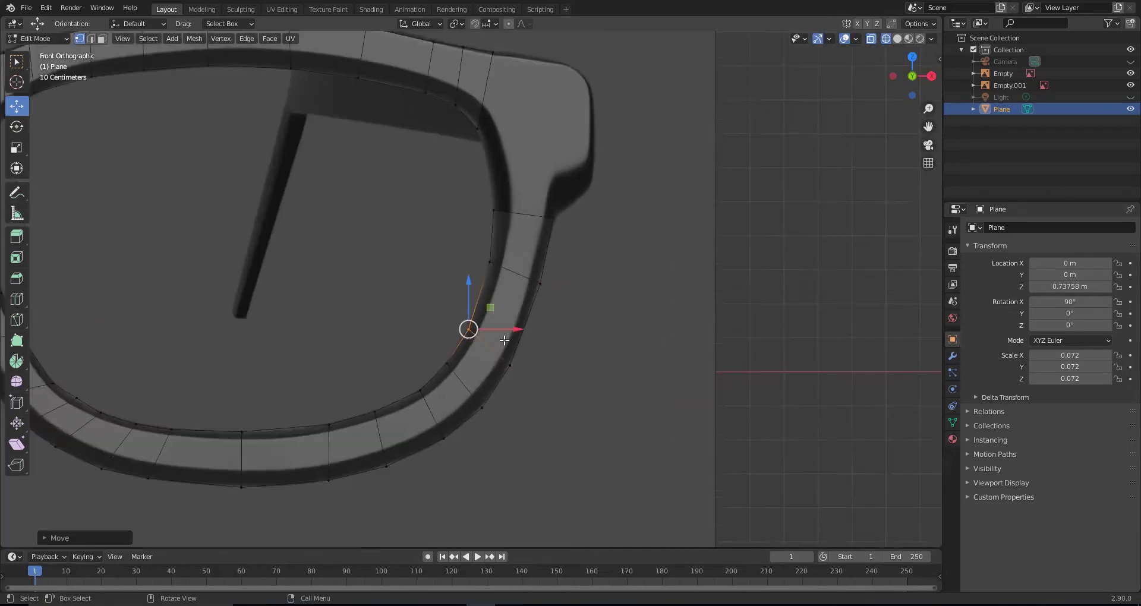
scroll(517, 318, "down", 1)
key("g")
left_click(521, 319)
scroll(517, 327, "down", 2)
scroll(517, 327, "up", 3)
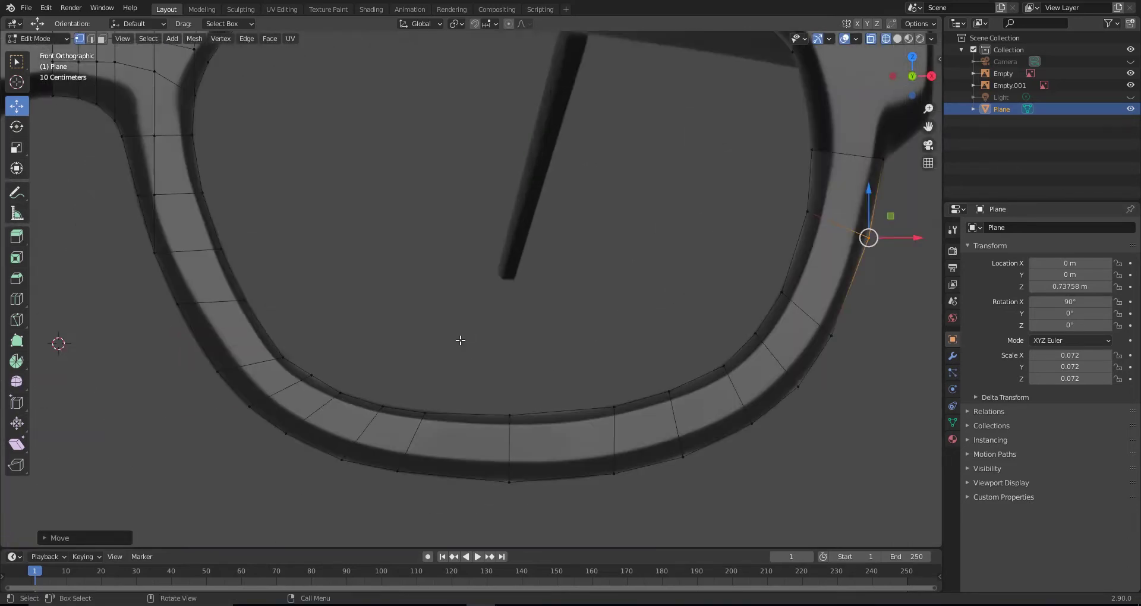
Pull another lower rim vertex into line with the lens curve
middle_click_drag(867, 237, 341, 329, "shift")
key("g")
left_click(341, 317)
scroll(515, 354, "down", 3)
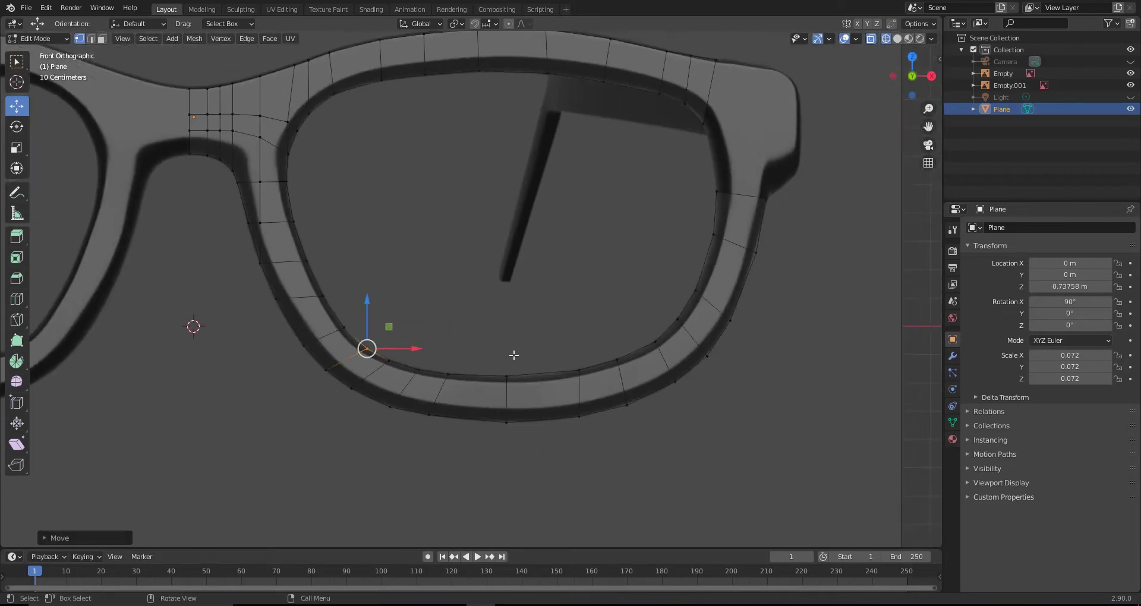
scroll(457, 274, "up", 3)
Add a loop cut across the lower rim and lower the new edge to follow the curve
key("ctrl+r")
left_click(493, 300)
left_click_drag(496, 300, 496, 327)
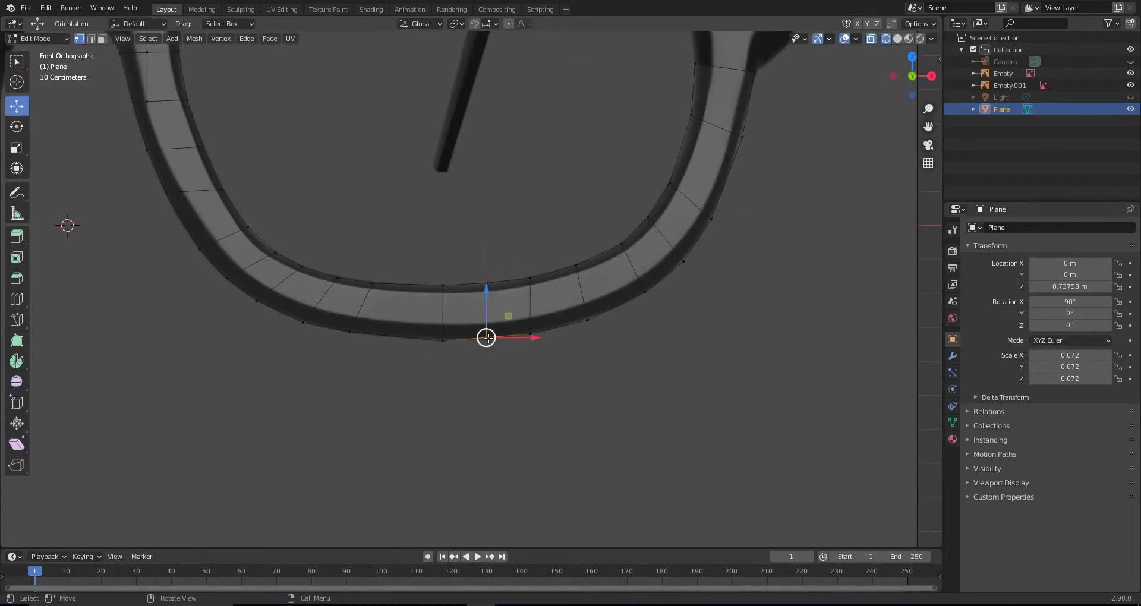
scroll(583, 345, "down", 2)
scroll(583, 344, "up", 4)
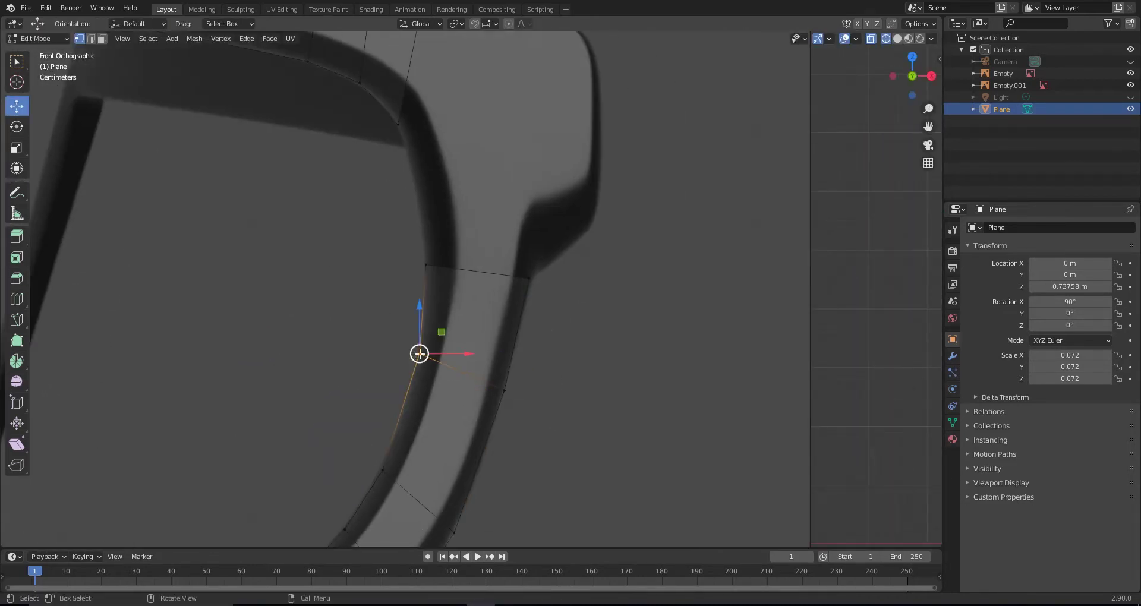
scroll(507, 371, "down", 2)
Move the outer rim edges up the lens side to the hinge block at the top corner
left_click_drag(377, 269, 484, 356)
key("g")
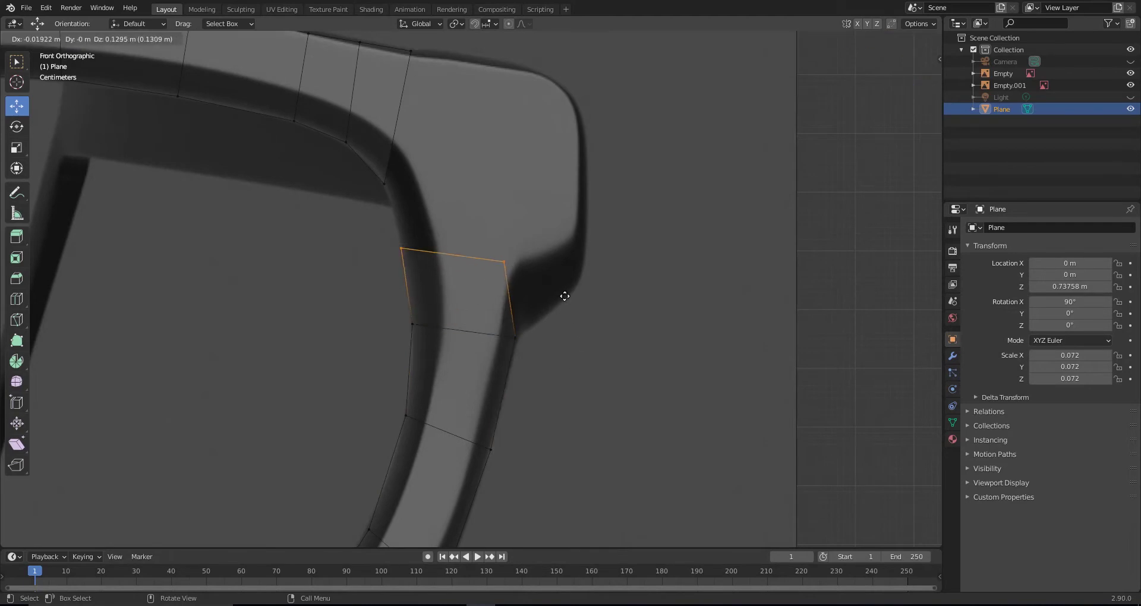
left_click(565, 296)
key("g")
key("x")
key("Escape")
left_click_drag(389, 237, 683, 305)
scroll(683, 305, "down", 1)
key("g")
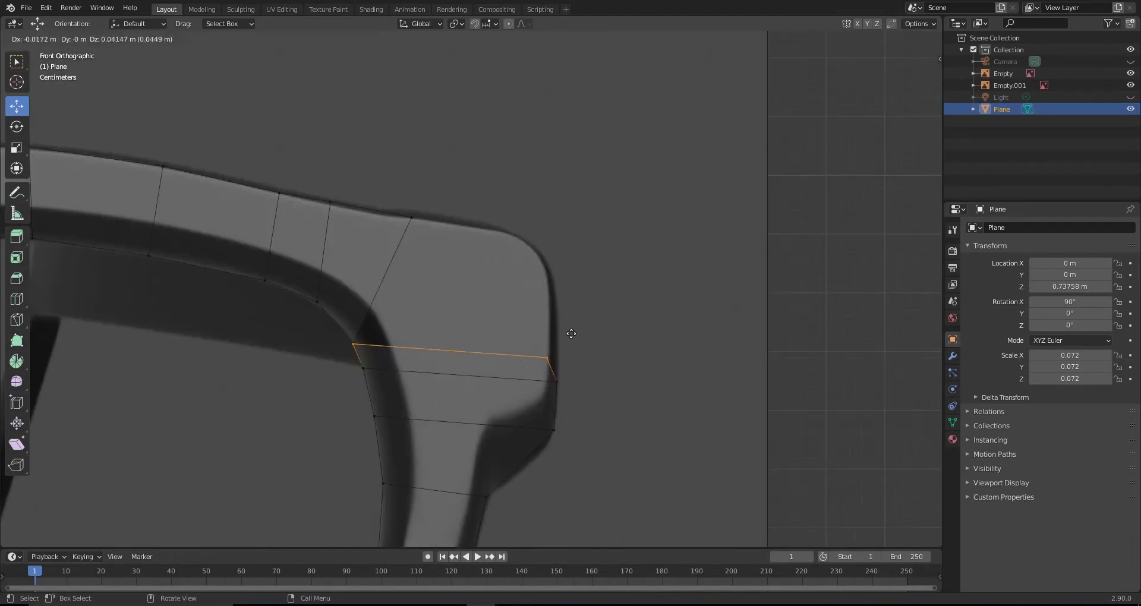
left_click(408, 217)
right_click(408, 218)
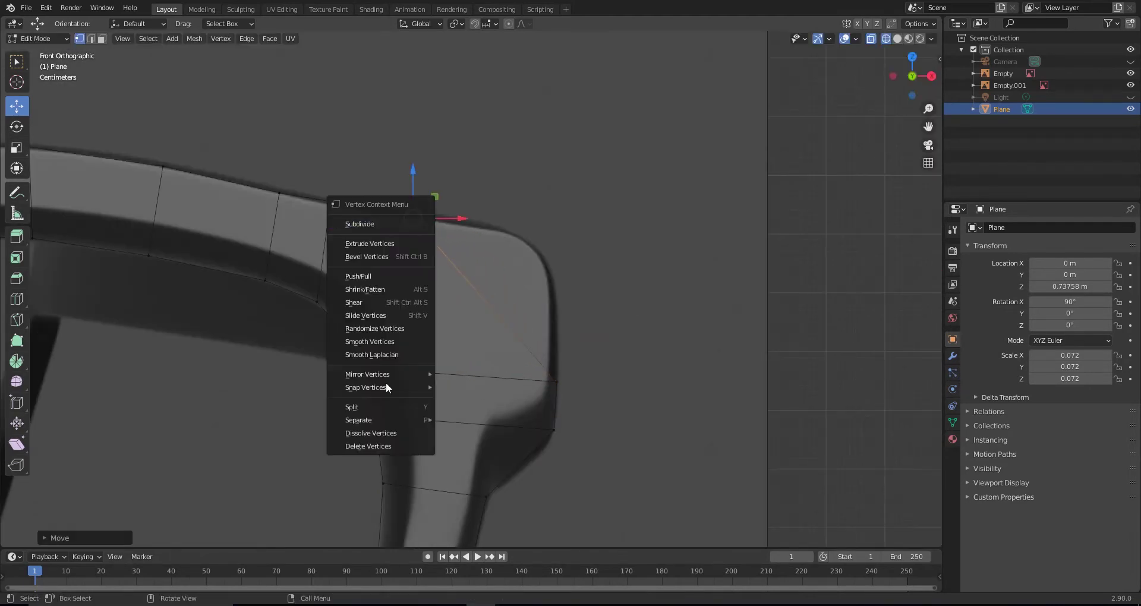
right_click(406, 220)
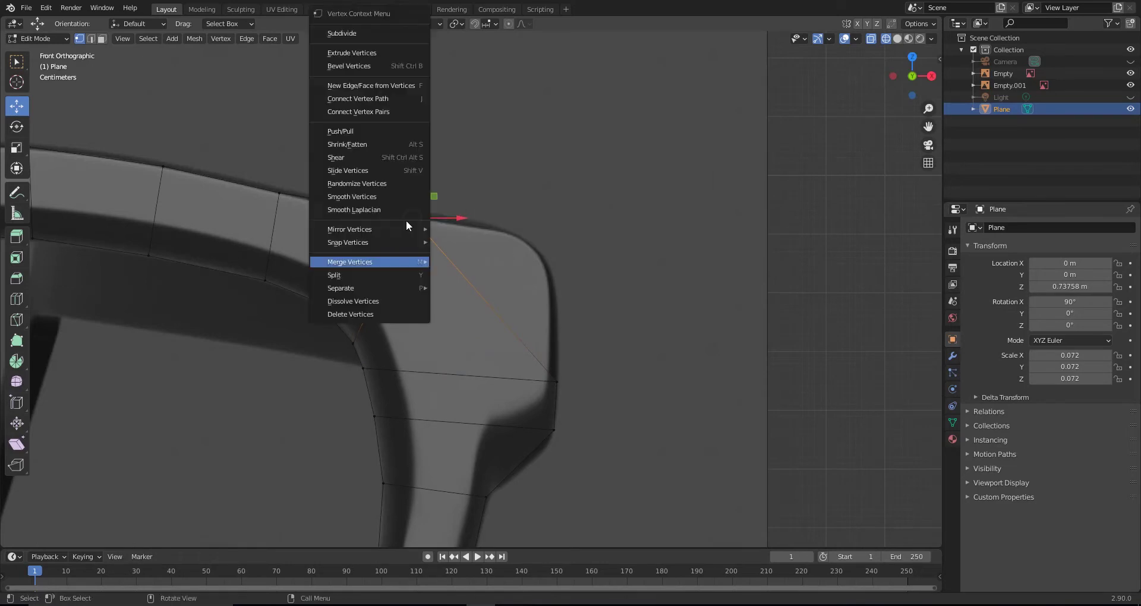
Merge the selected corner vertices into one and shift the corner vertex up and right
left_click(362, 278)
right_click(382, 337)
left_click(457, 346)
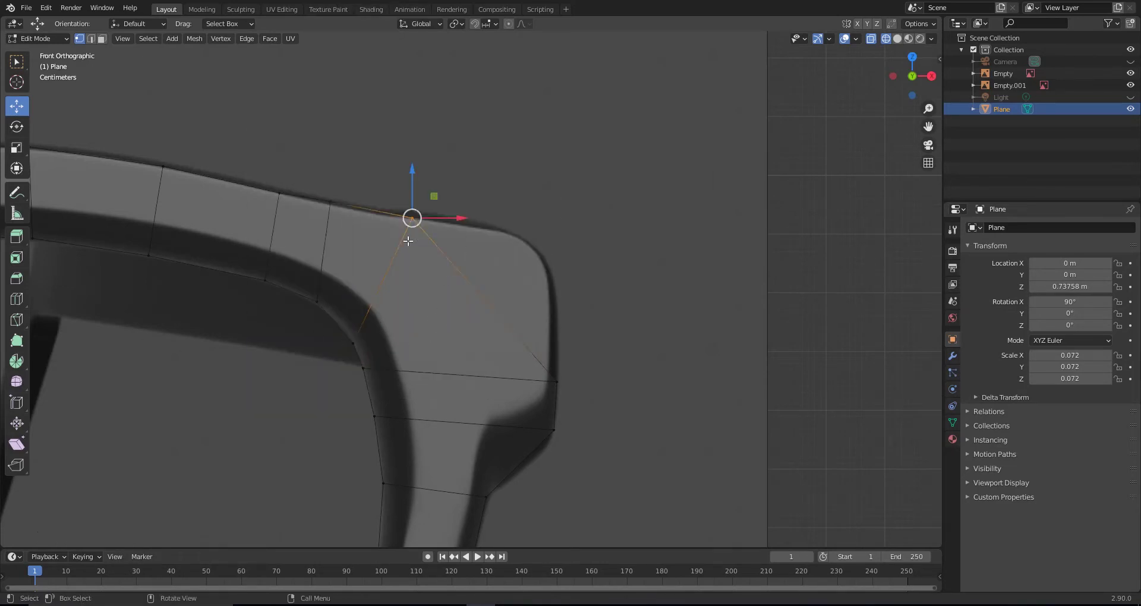
left_click_drag(402, 306, 346, 356)
key("ctrl+r")
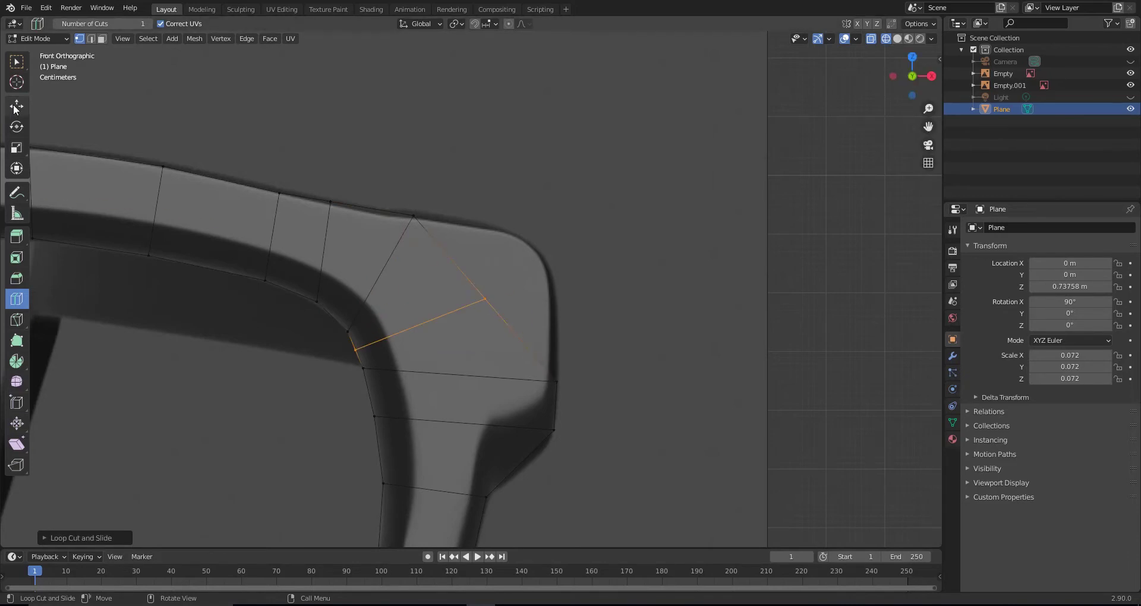
left_click(16, 109)
left_click_drag(497, 298, 535, 267)
Add an edge loop across the upper outer corner and reposition its corner vertex
key("ctrl+r")
left_click(408, 236)
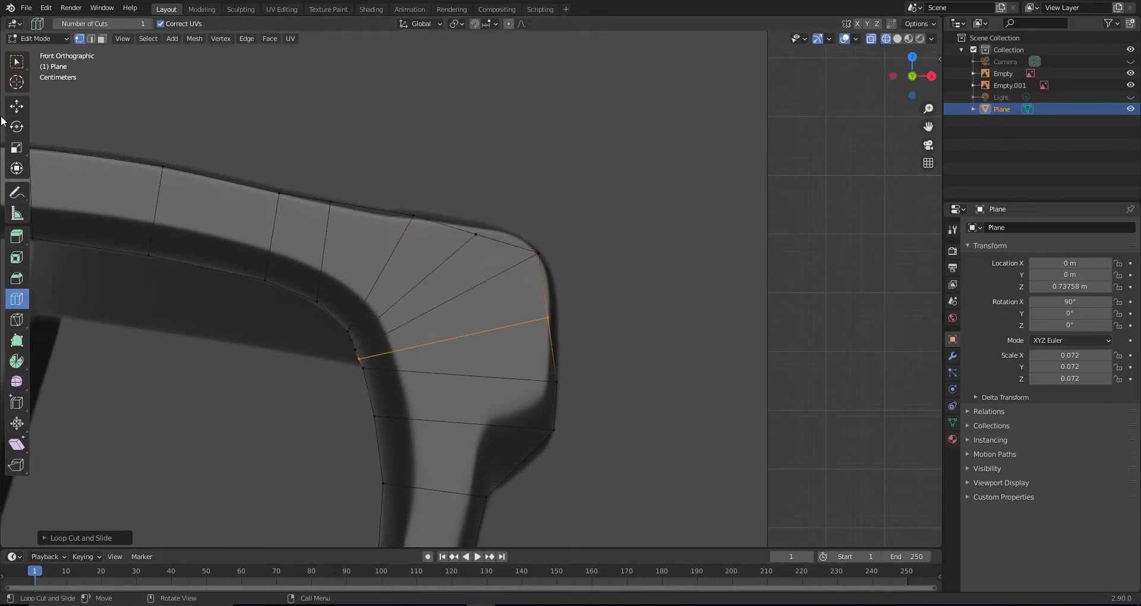
left_click(474, 234)
left_click_drag(473, 235, 500, 232)
key("g")
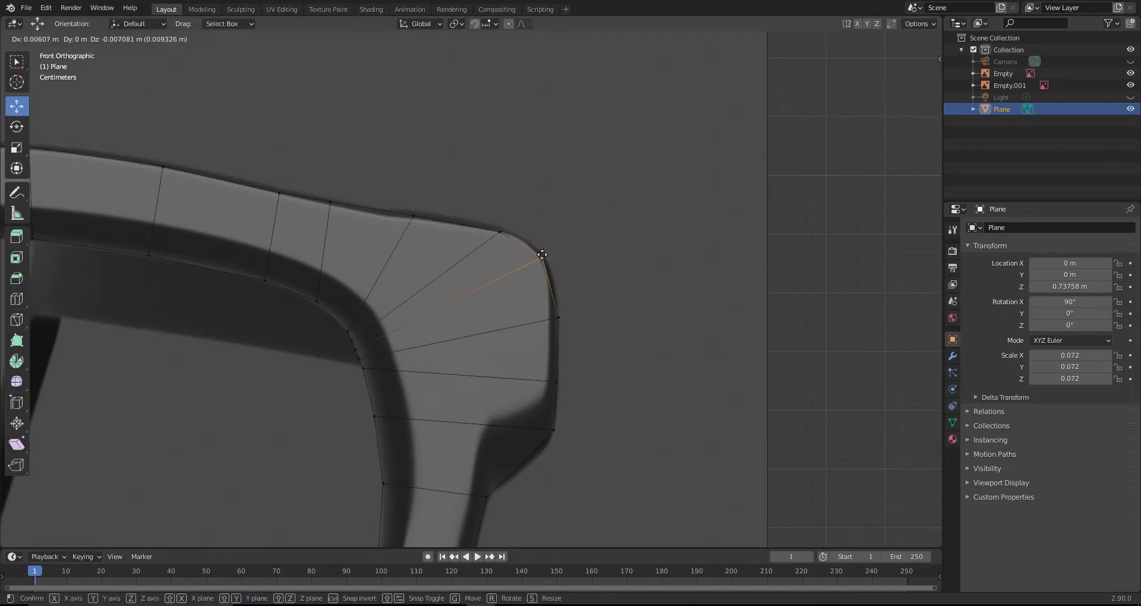
left_click(588, 312)
Move the inner corner vertices onto the reference glasses' outline to round the corner
key("b")
left_click(341, 324)
key("g")
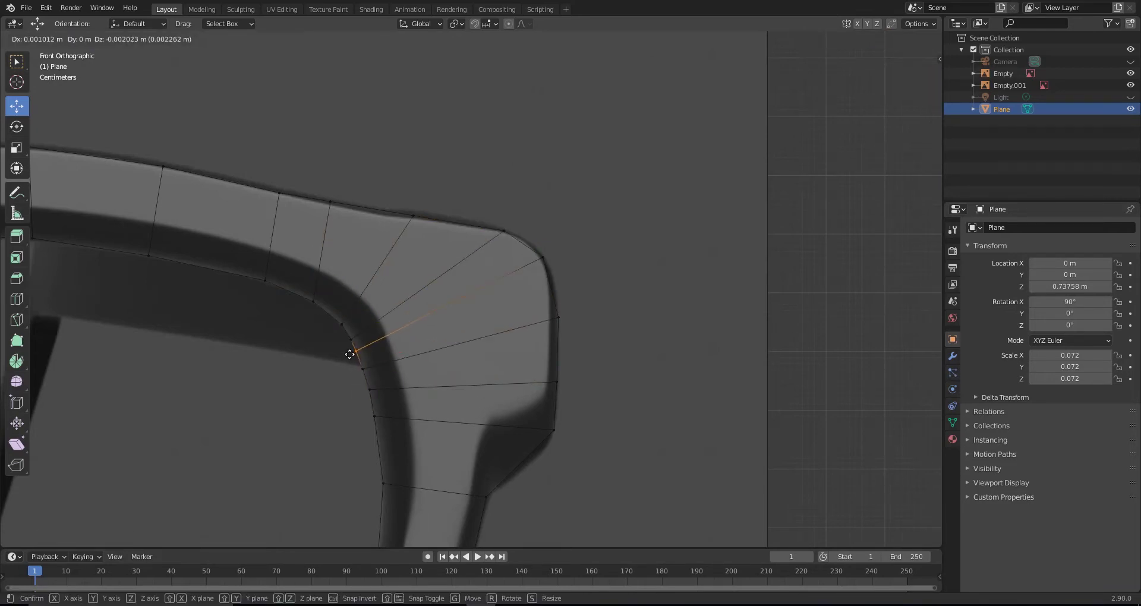
key("ctrl+r")
scroll(448, 380, "down", 1)
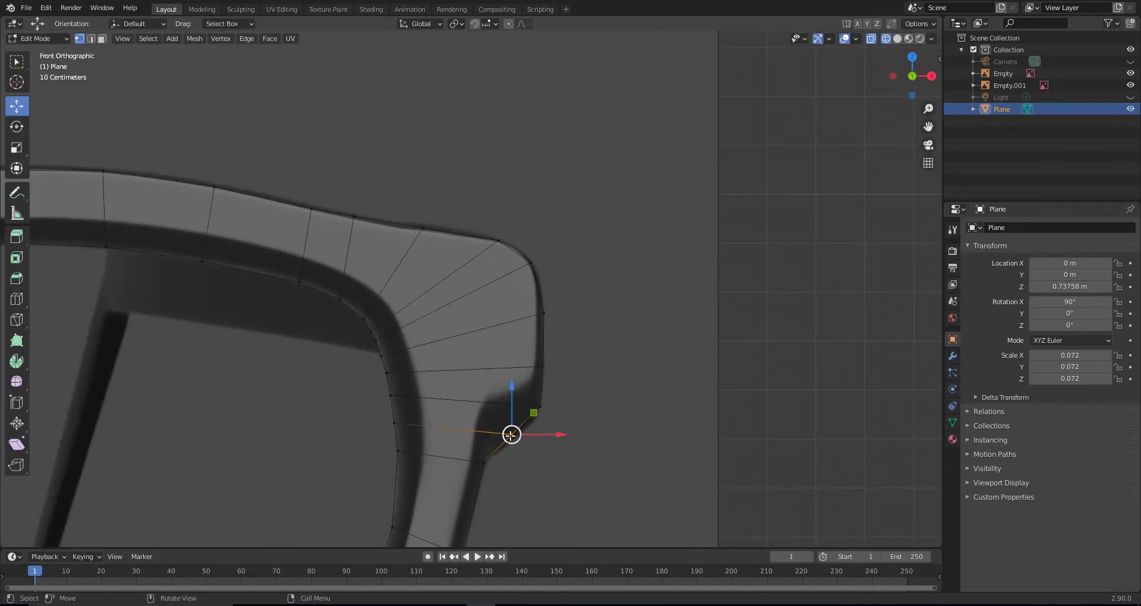
scroll(519, 437, "up", 2)
left_click(351, 332)
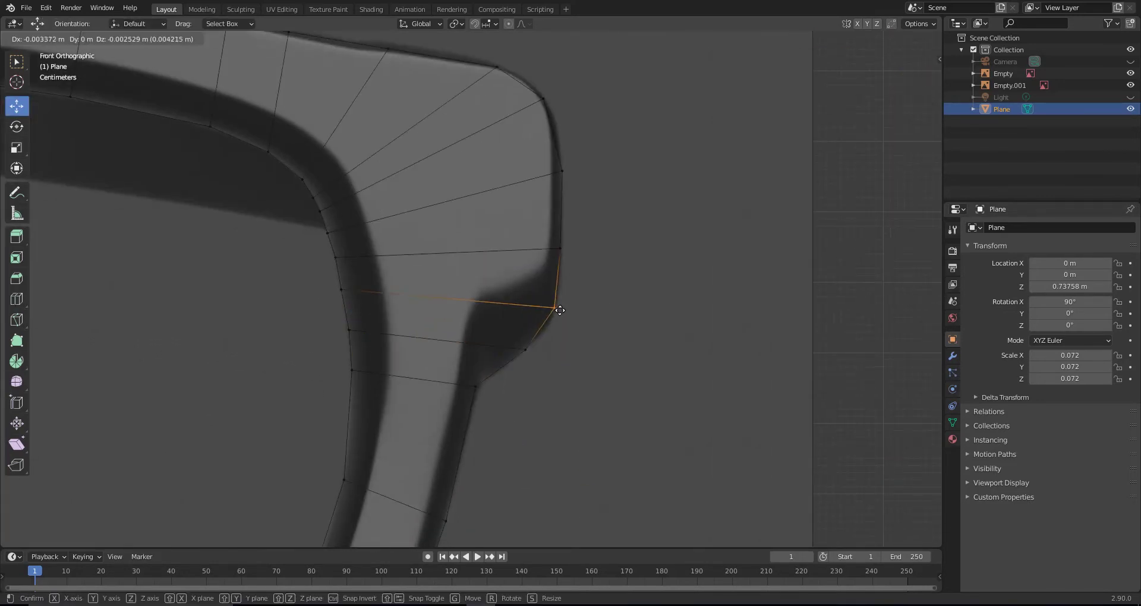
left_click(560, 309)
scroll(559, 357, "down", 5)
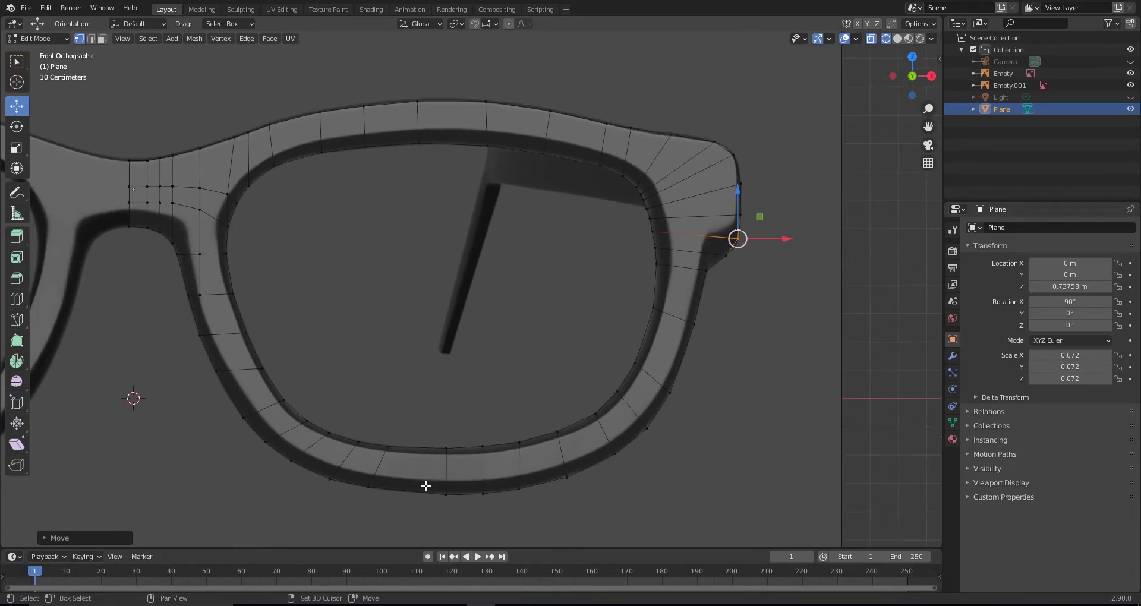
Select a bottom rim vertex and inspect the frame's depth in solid view
scroll(425, 487, "down", 2, "shift")
scroll(462, 356, "up", 3)
left_click(446, 352)
scroll(533, 315, "down", 2)
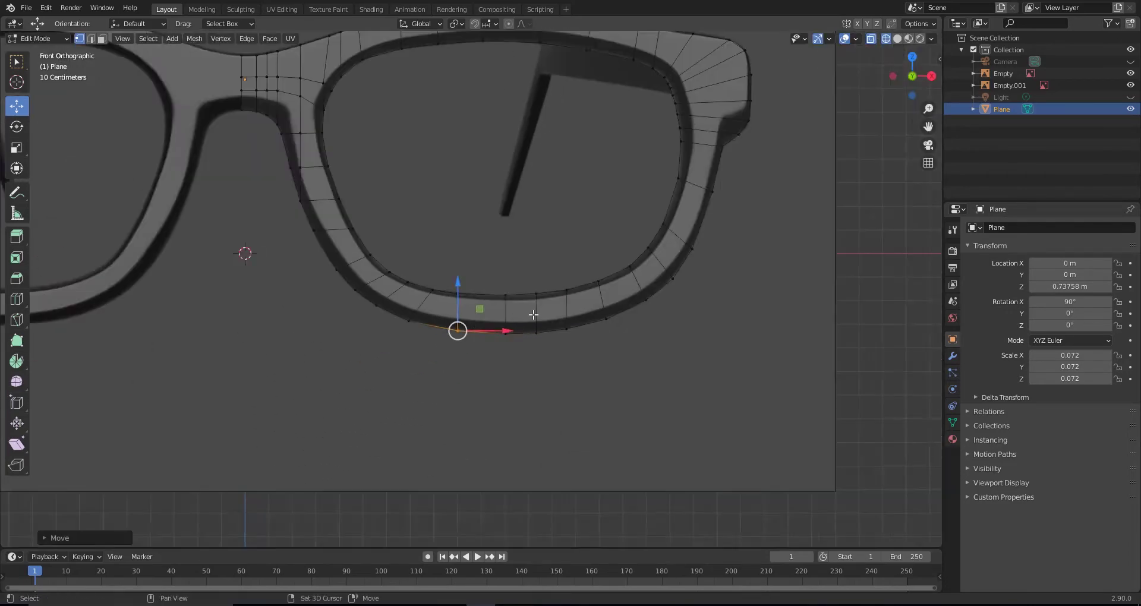
key("alt+z")
middle_click_drag(534, 315, 611, 373)
key("KP_1")
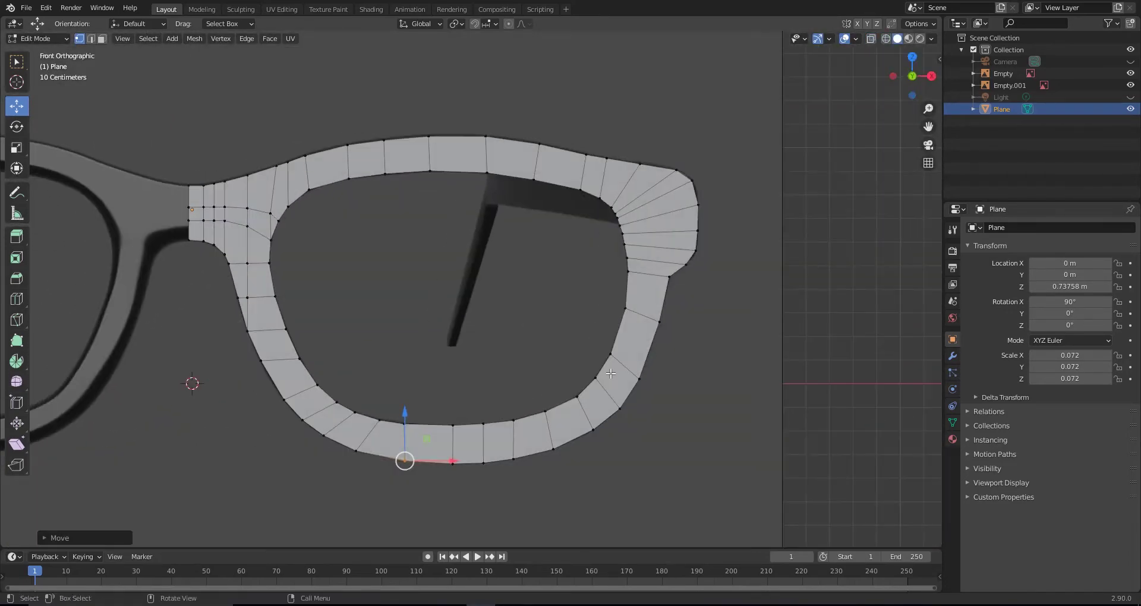
key("alt+z")
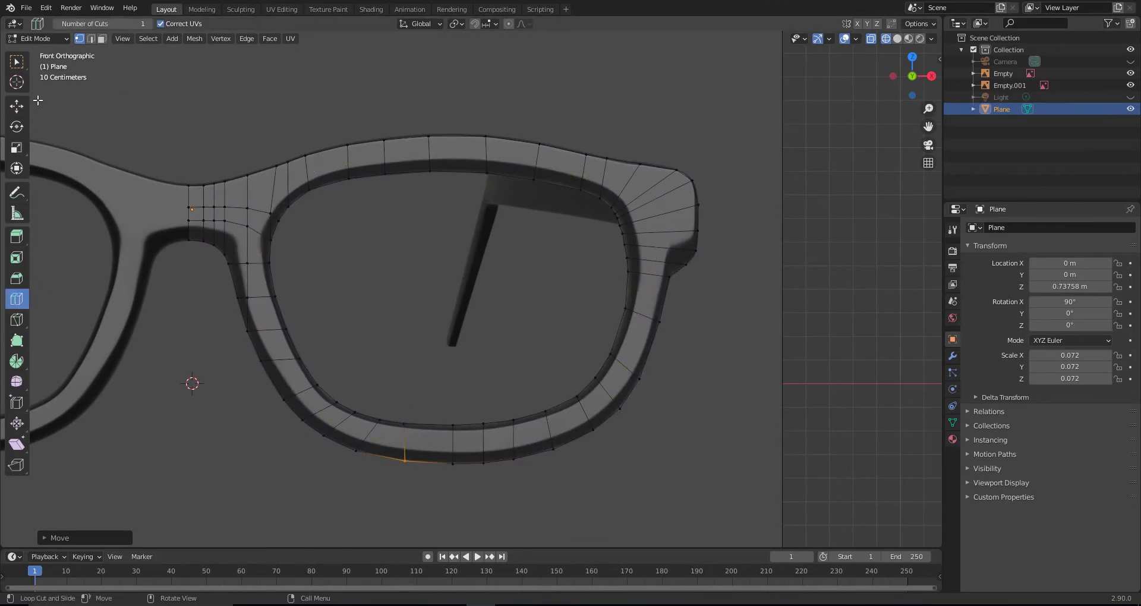
Add a Mirror modifier to create the second lens frame
left_click(953, 356)
left_click(989, 228)
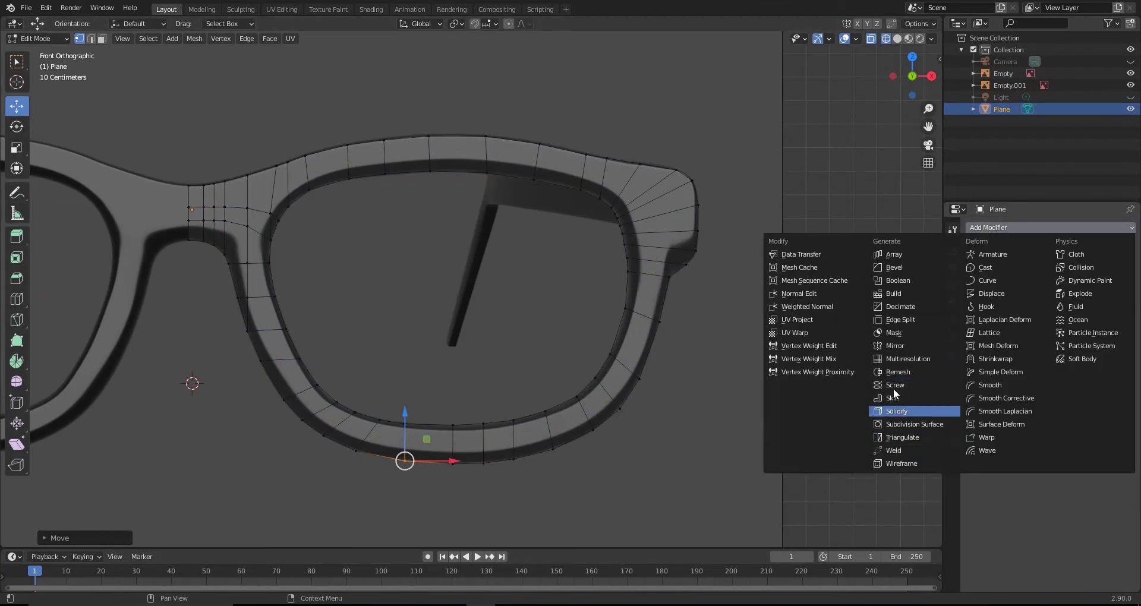
left_click(893, 387)
scroll(465, 328, "down", 3)
mouse_move(465, 329)
middle_mouse_down("shift")
mouse_move(549, 347)
mouse_move(349, 337)
middle_mouse_up("shift")
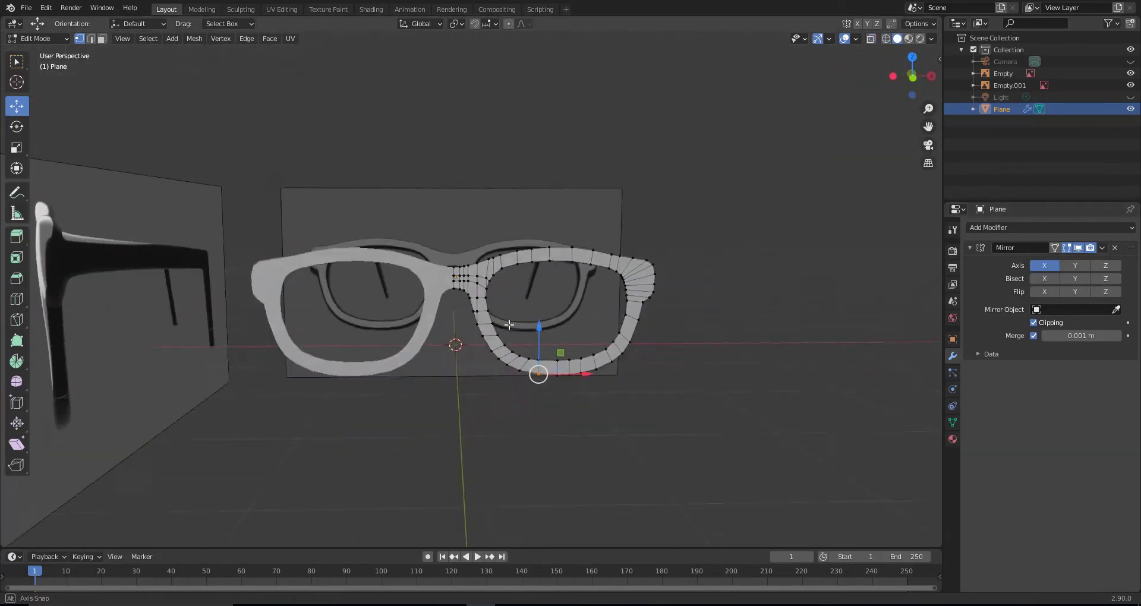
middle_click_drag(348, 338, 602, 344)
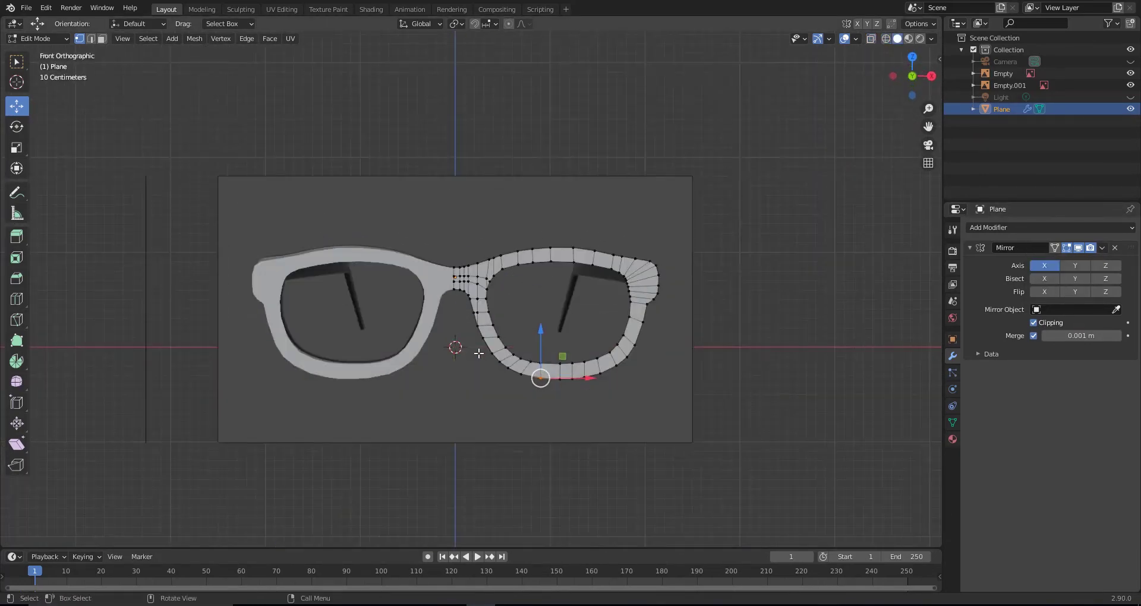
Add a Subdivision Surface modifier at render level 5 and shade the glasses smooth
left_click(1022, 228)
left_click(889, 425)
type("5")
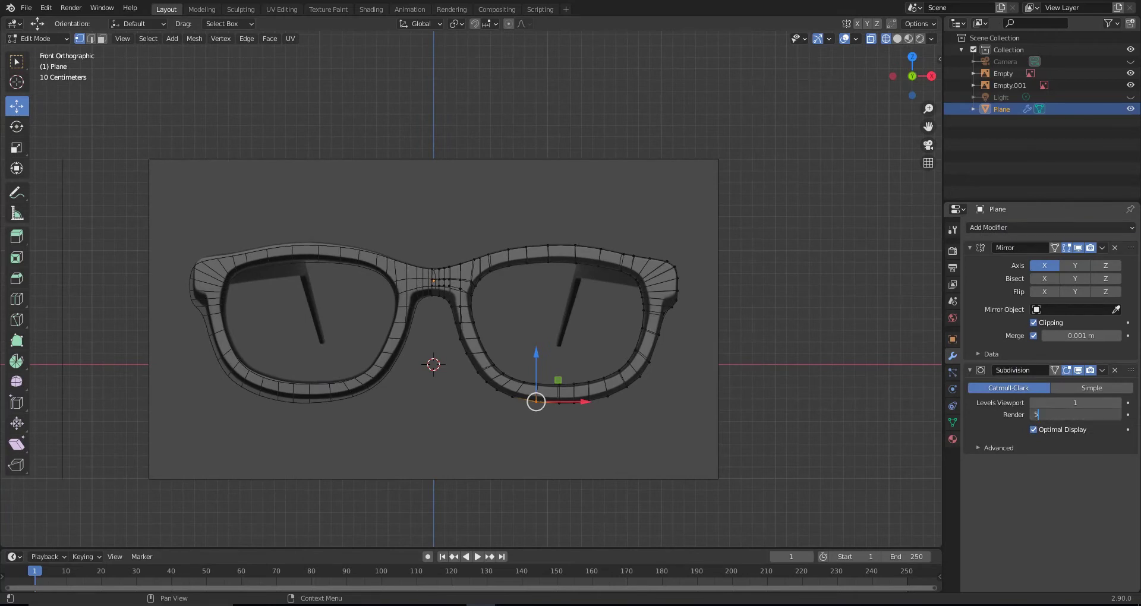
key("Tab")
mouse_move(481, 298)
middle_mouse_down()
mouse_move(463, 304)
mouse_move(643, 424)
mouse_move(1080, 109)
middle_mouse_up()
right_click(466, 288)
left_click(466, 288)
key("Tab")
Confirm the extrusion and cut a sliding edge loop along the temple arm stub
left_click(657, 426)
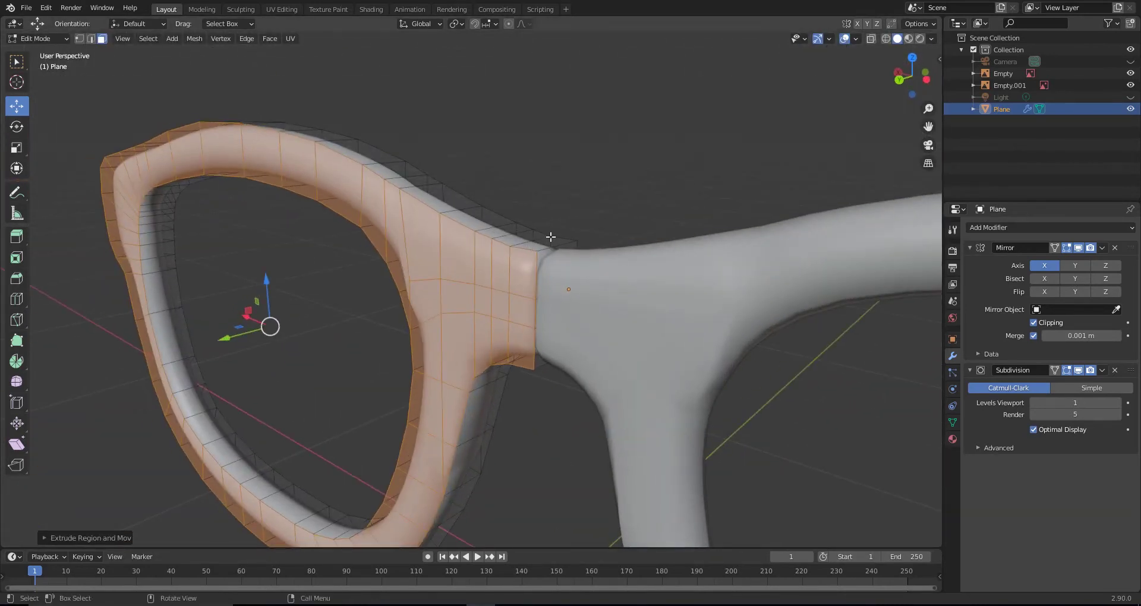
left_click(546, 256)
middle_click_drag(542, 353, 31, 306)
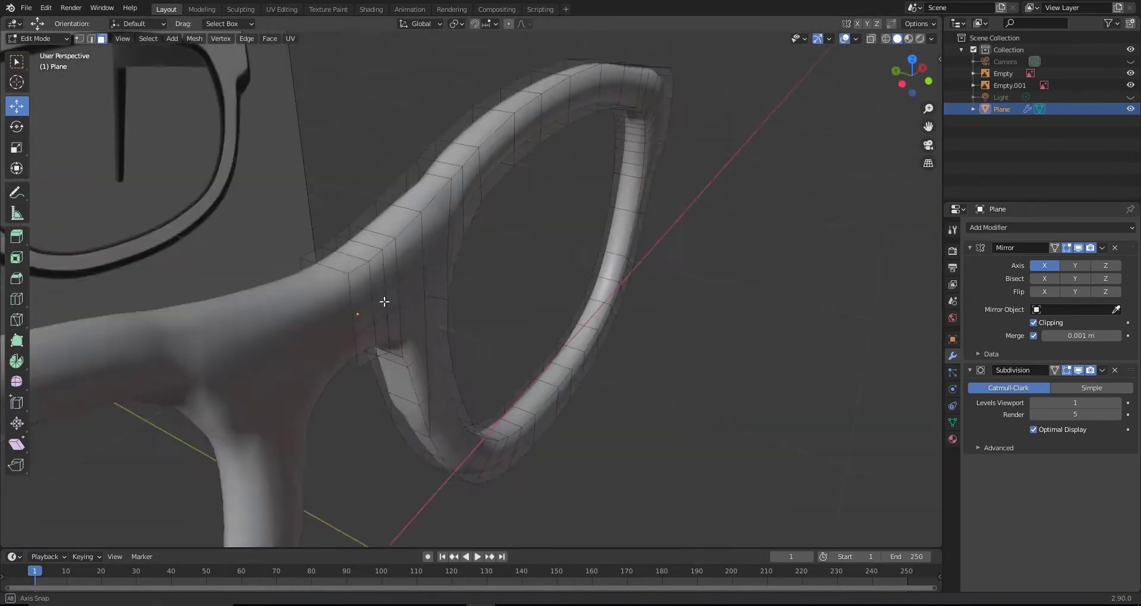
left_click(17, 299)
left_click_drag(427, 214, 431, 215)
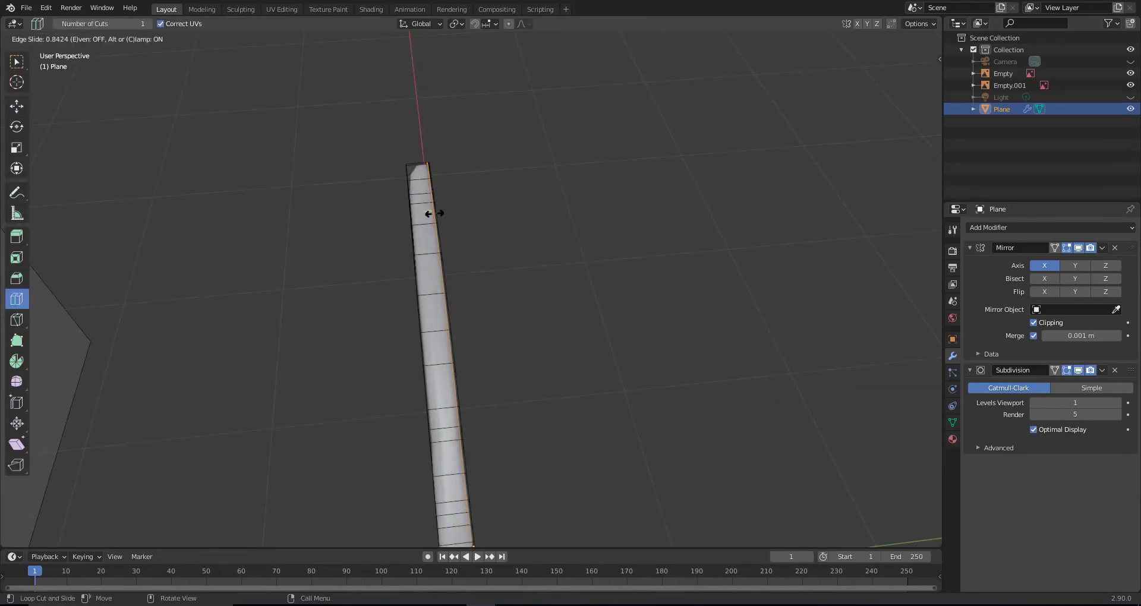
left_click(416, 179)
Cut two edge loops around the inner rim of the lens frame
mouse_move(416, 179)
middle_mouse_down()
mouse_move(479, 327)
mouse_move(237, 310)
middle_mouse_up()
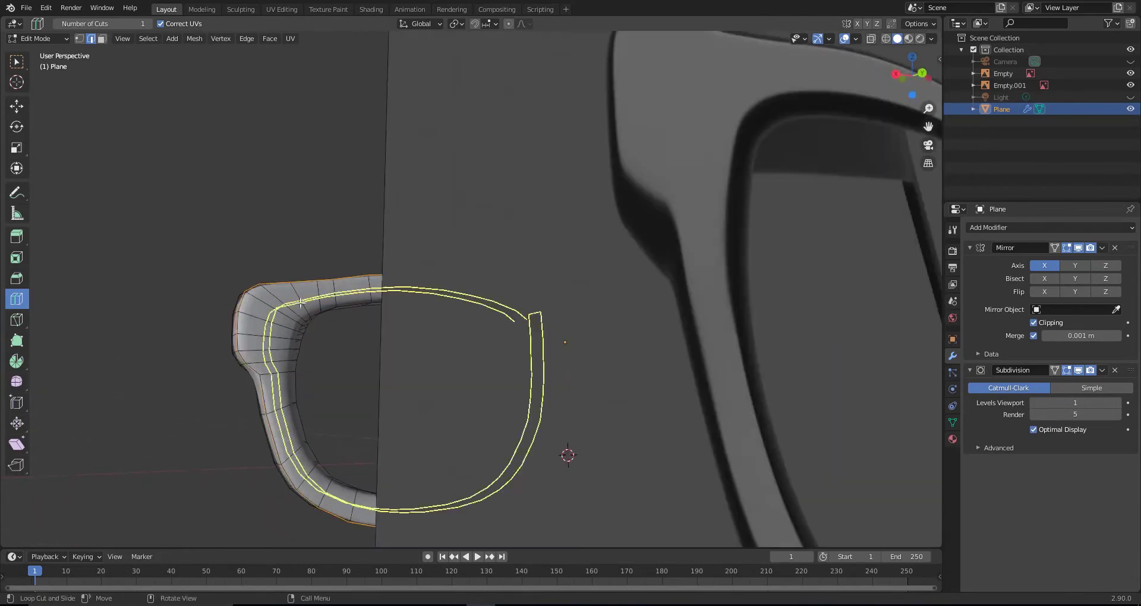
scroll(315, 306, "up", 5)
left_click_drag(313, 305, 315, 306)
left_click(315, 307)
scroll(315, 306, "down", 5)
middle_click_drag(315, 307, 523, 381)
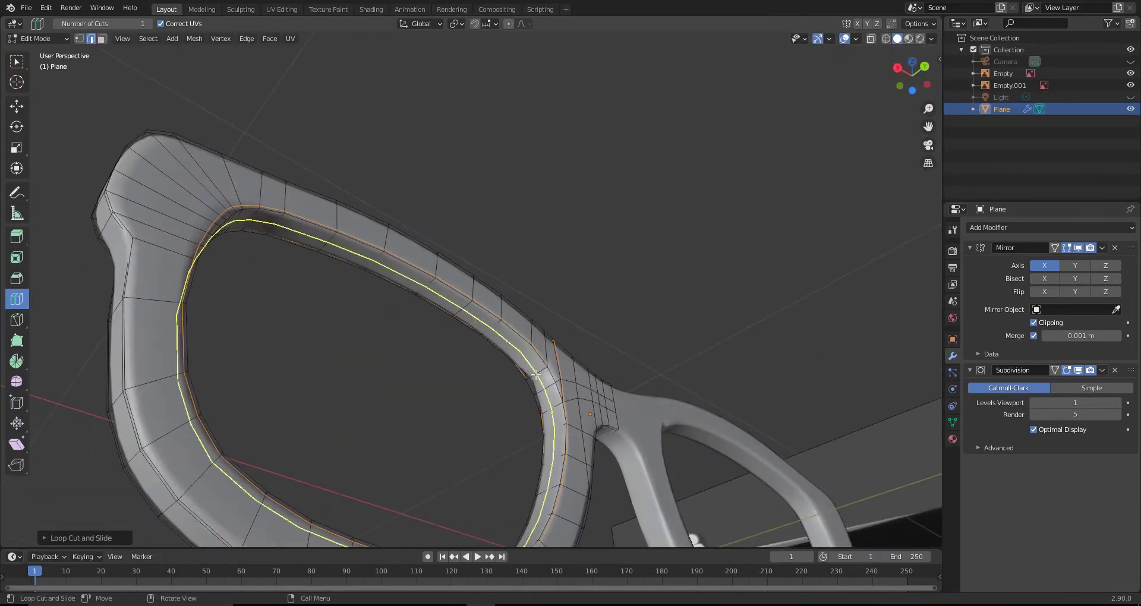
left_click_drag(525, 380, 528, 379)
left_click(518, 352)
scroll(428, 339, "down", 5)
Return to the Move tool with face selection, viewing the frame at an angle
mouse_move(428, 339)
middle_mouse_down()
mouse_move(333, 462)
mouse_move(543, 425)
mouse_move(1, 176)
middle_mouse_up()
left_click(16, 106)
key("3")
mouse_move(426, 394)
middle_mouse_down()
mouse_move(316, 349)
mouse_move(461, 407)
mouse_move(468, 362)
mouse_move(364, 322)
mouse_move(431, 375)
middle_mouse_up()
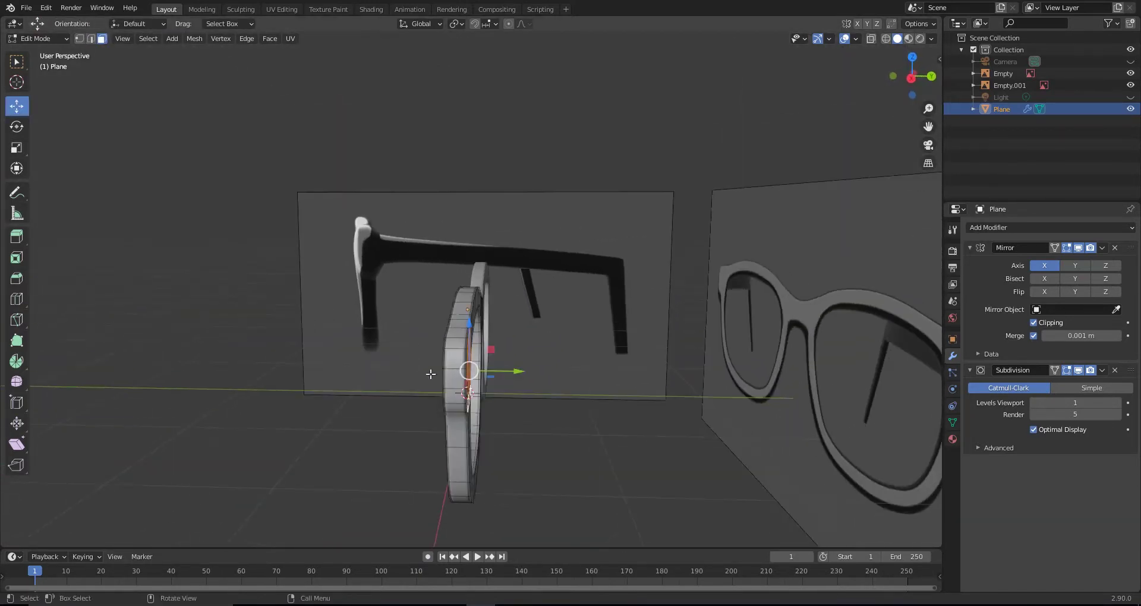
Set the Subdivision viewport level to 0 and zoom in on the temple end from the right side
key("KP_3")
mouse_move(713, 386)
middle_mouse_down()
mouse_move(377, 394)
mouse_move(832, 369)
middle_mouse_up()
key("Return")
mouse_move(684, 381)
middle_mouse_down()
mouse_move(416, 238)
mouse_move(541, 319)
mouse_move(560, 293)
mouse_move(531, 284)
middle_mouse_up()
key("ctrl+KP_3")
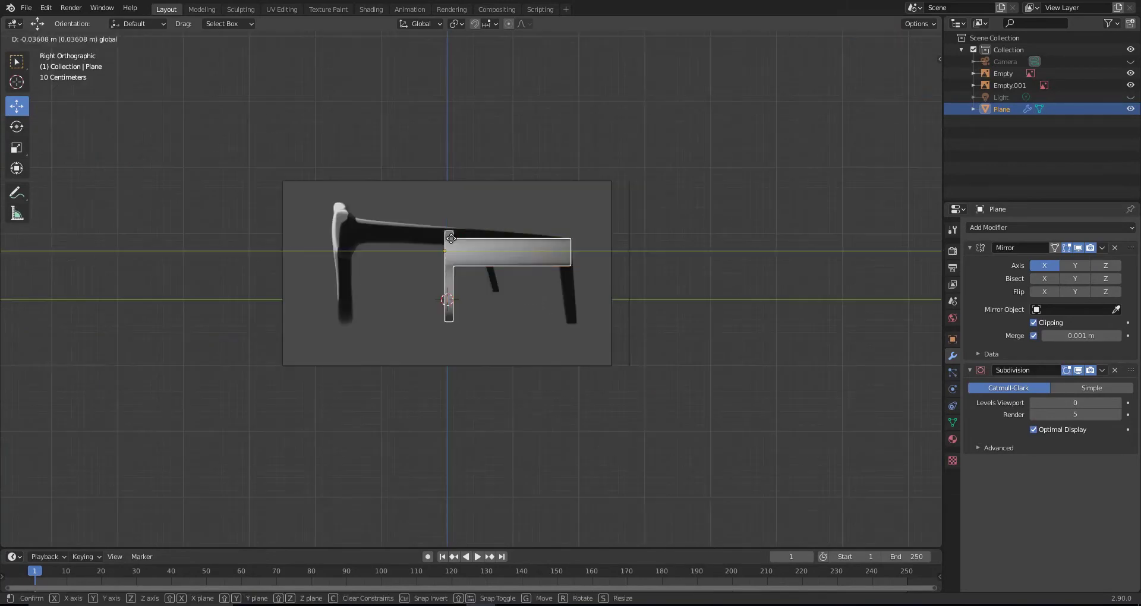
key("KP_3")
scroll(422, 248, "up", 4)
middle_click_drag(422, 250, 276, 387)
scroll(370, 316, "up", 3)
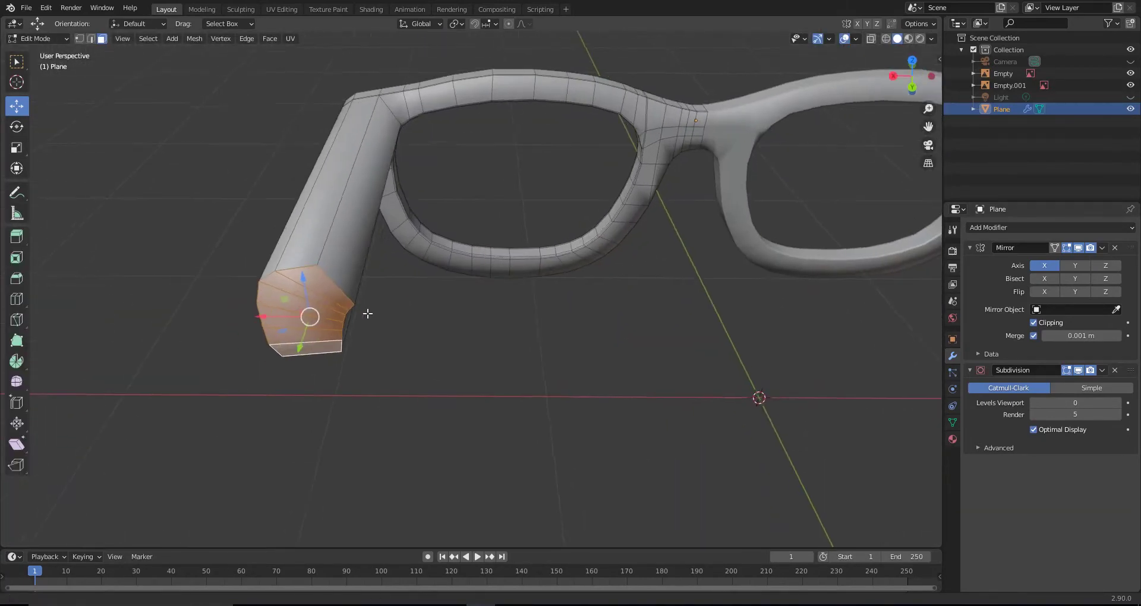
Scale the temple end faces and check the glasses' shape in Object Mode
left_click(15, 149)
scroll(297, 304, "down", 3)
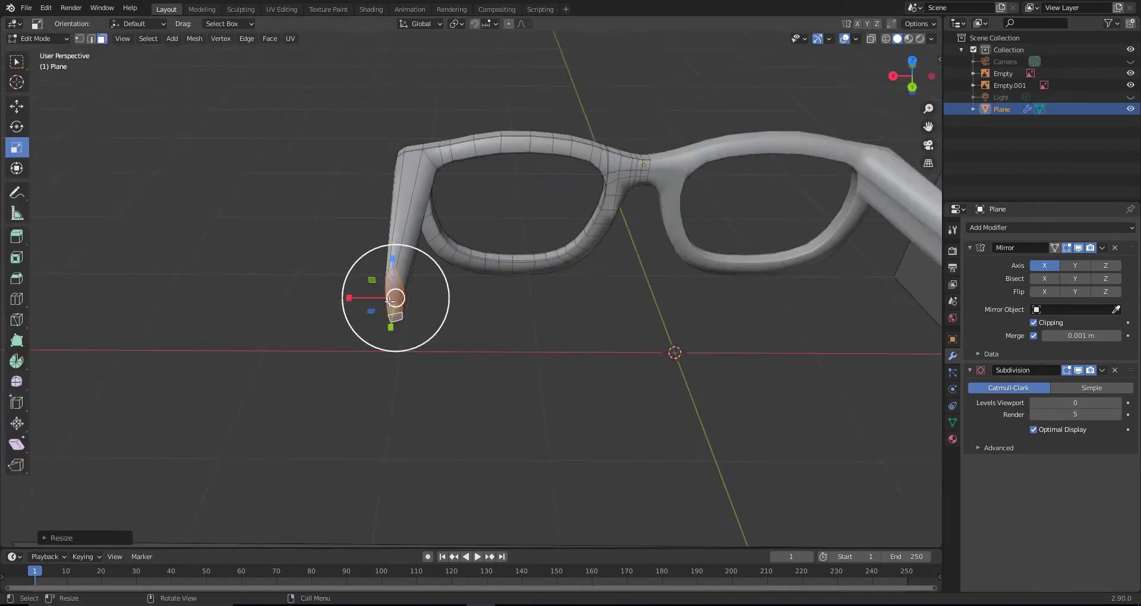
middle_click_drag(298, 304, 465, 275)
key("Tab")
scroll(395, 240, "down", 2)
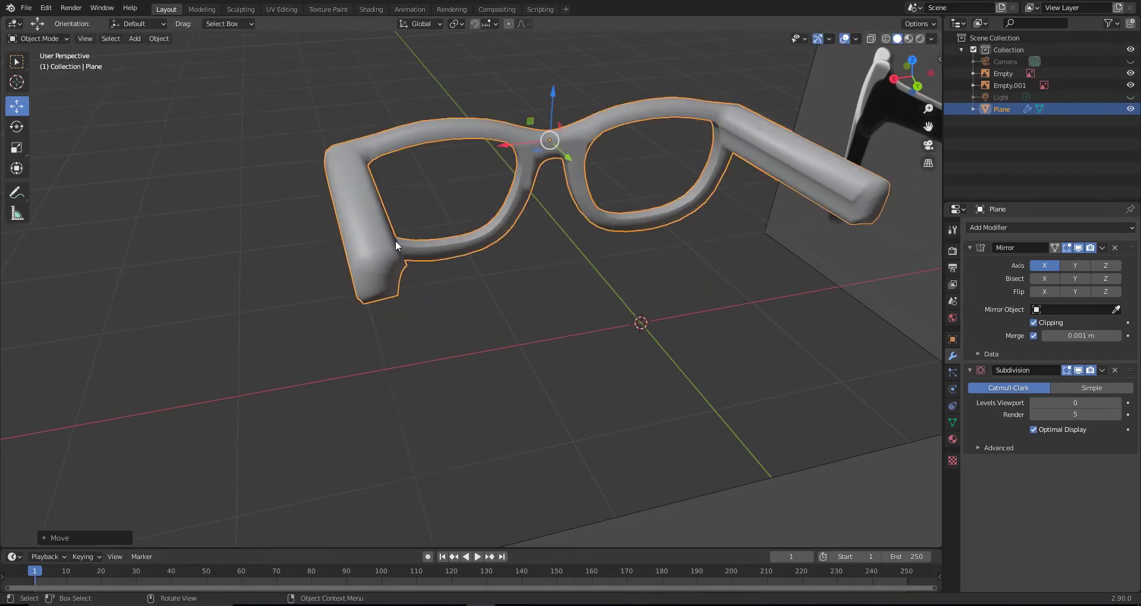
key("Tab")
scroll(352, 237, "up", 5)
scroll(381, 255, "down", 3)
mouse_move(380, 256)
middle_mouse_down()
mouse_move(527, 378)
mouse_move(439, 333)
middle_mouse_up()
In Right view, extrude the temple back along the reference arm and extrude its end again
key("KP_3")
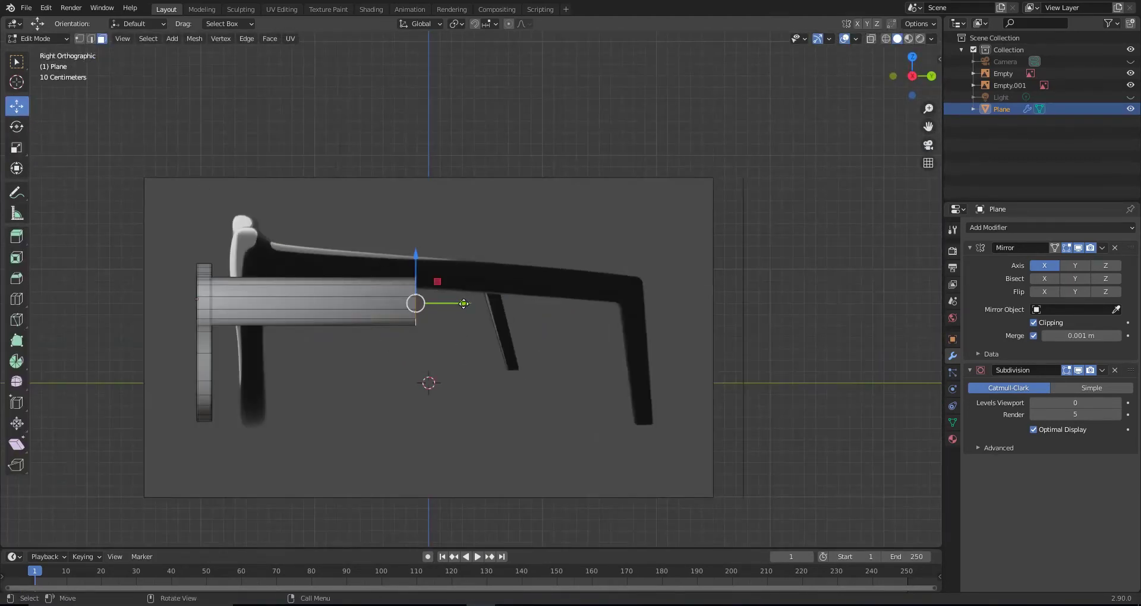
left_click_drag(463, 304, 597, 298)
key("e")
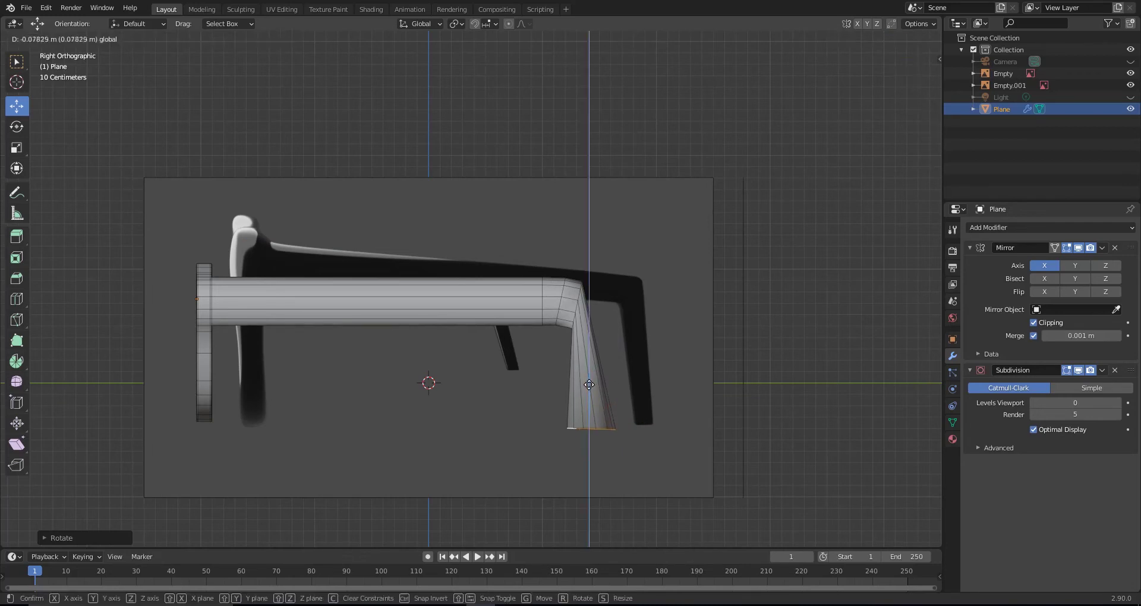
key("KP_1")
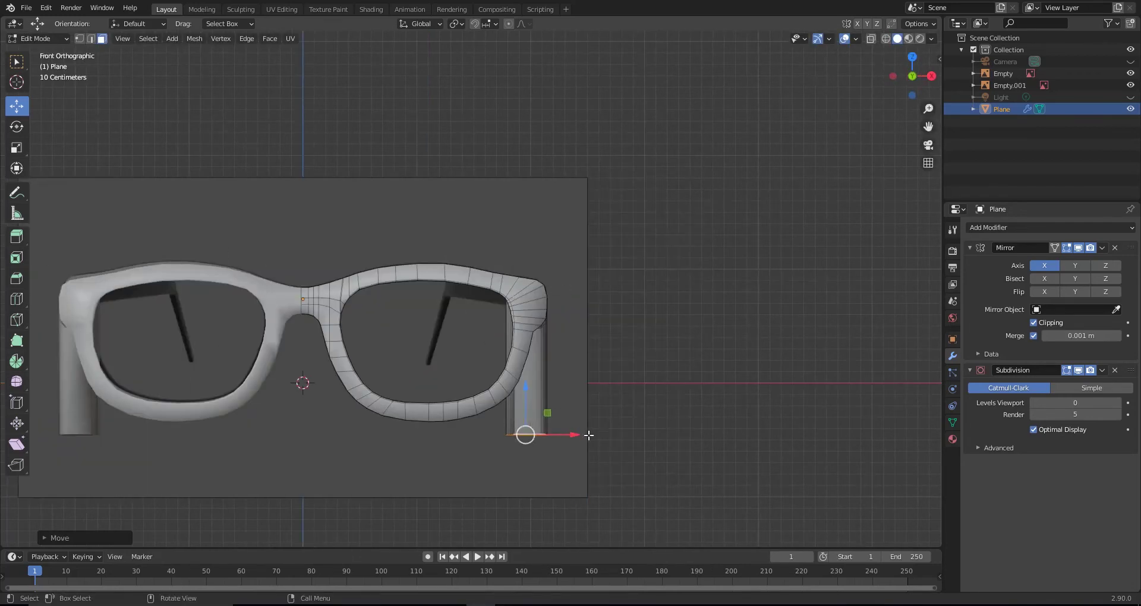
Pull the temple arm inward and slide its bend vertices along the arm in X-ray view
left_click_drag(589, 435, 529, 433)
key("KP_3")
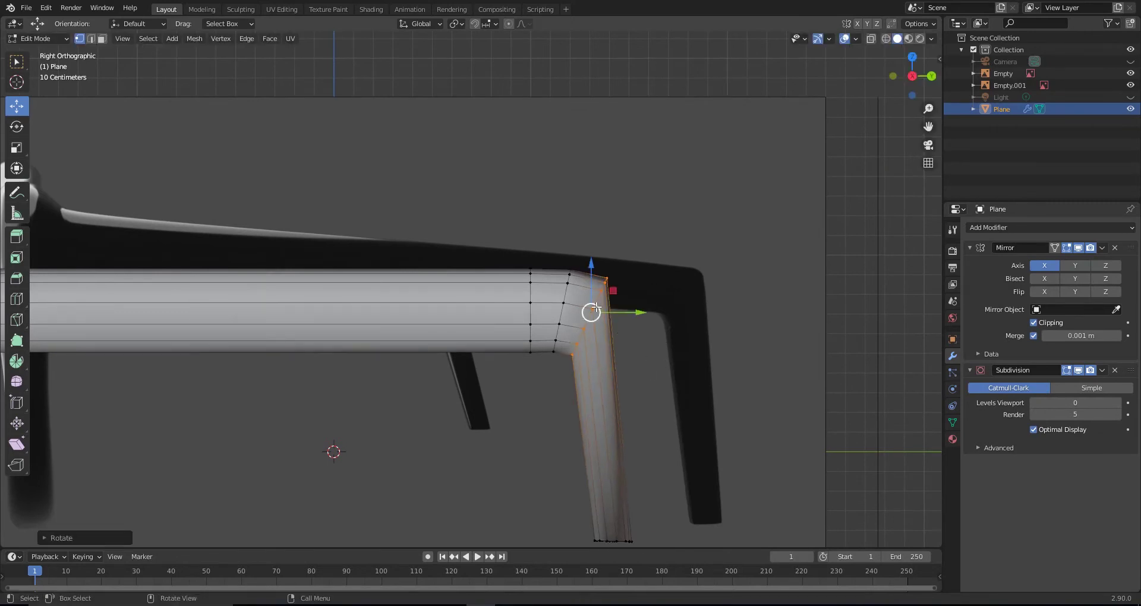
left_click_drag(641, 311, 661, 321)
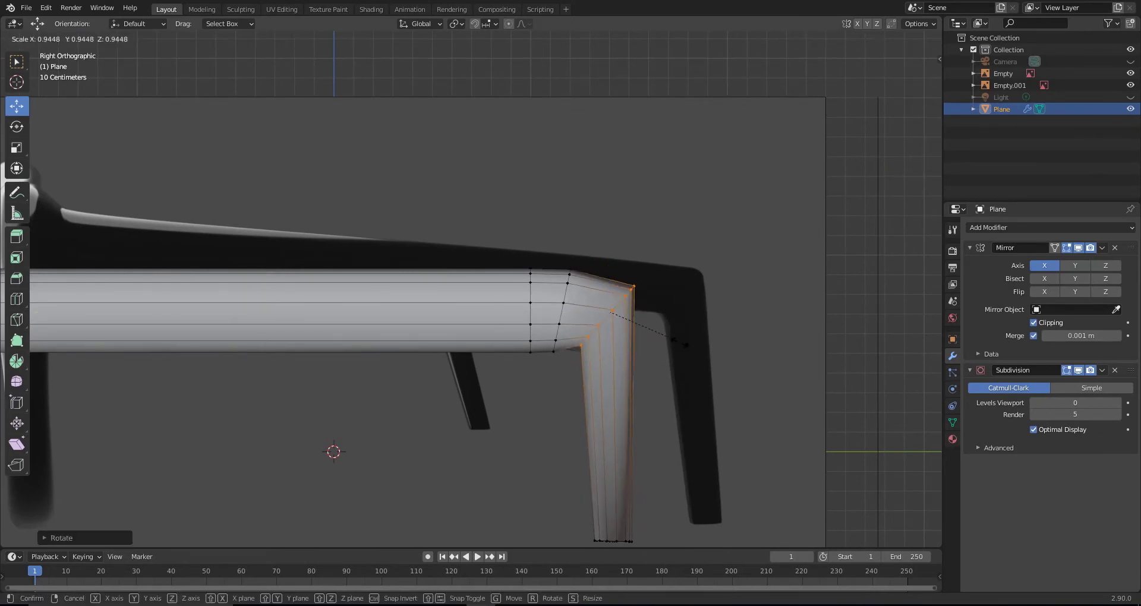
key("alt+z")
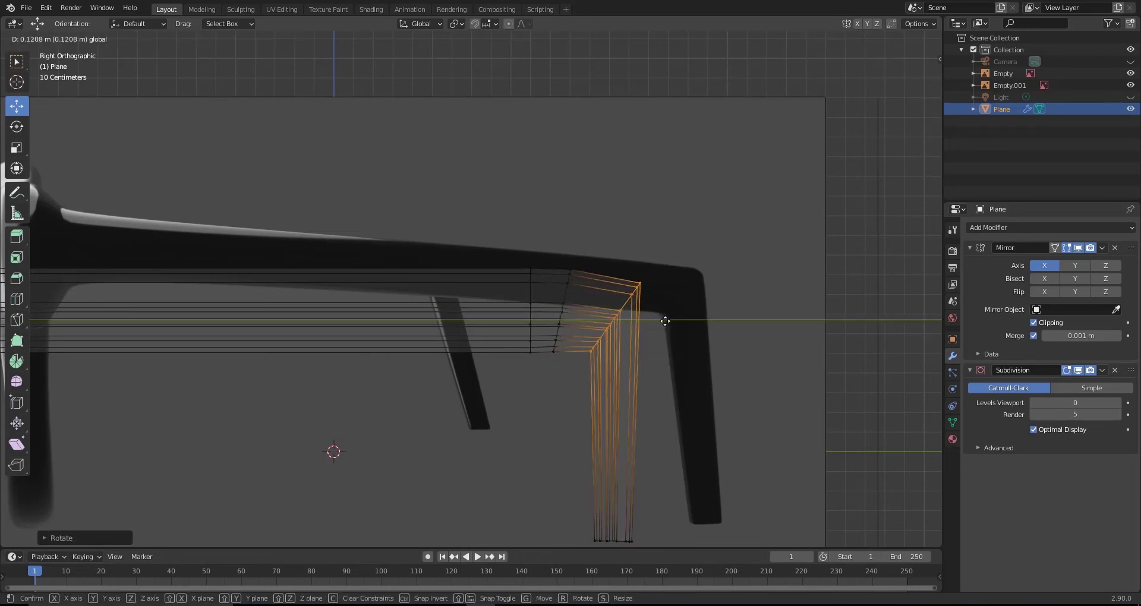
left_click_drag(665, 320, 653, 318)
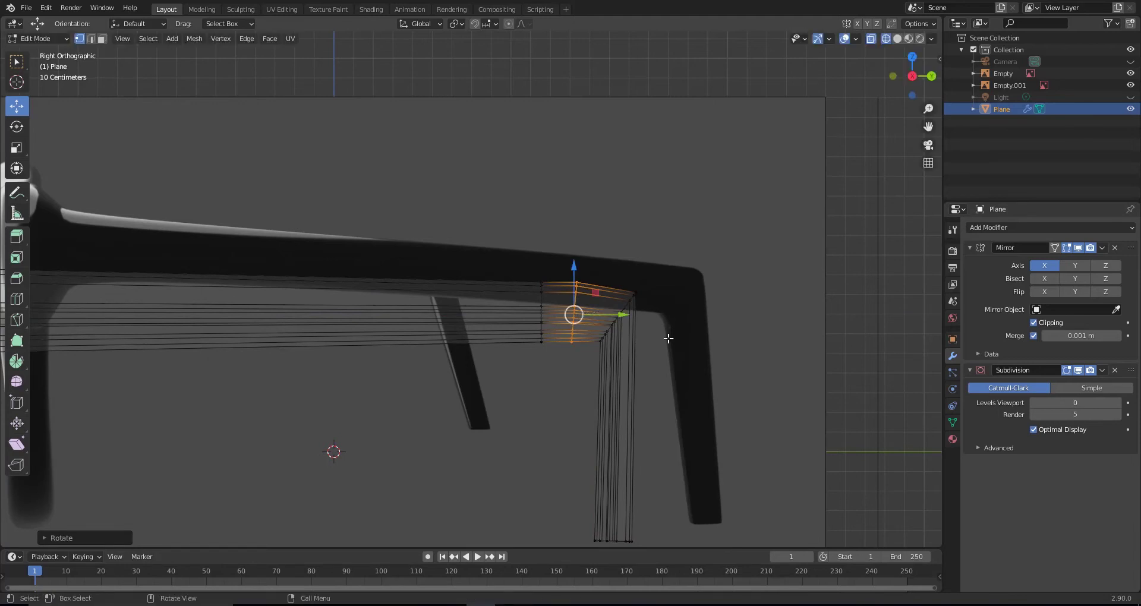
Tilt the temple arm's end vertices down to follow the reference ear curve
scroll(575, 272, "down", 1)
key("y")
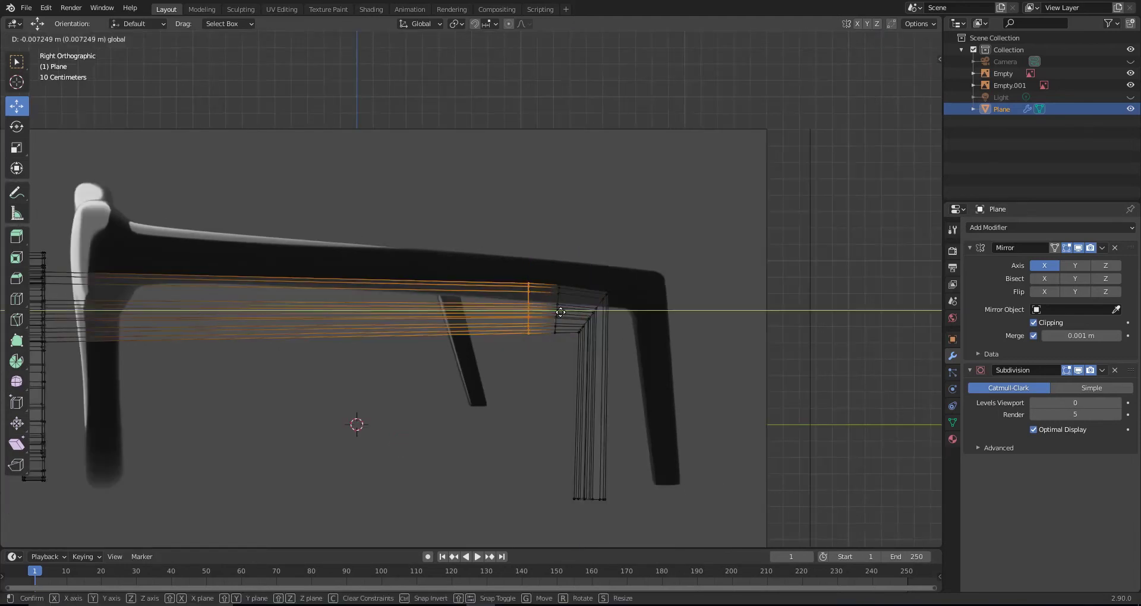
left_click_drag(612, 387, 565, 512)
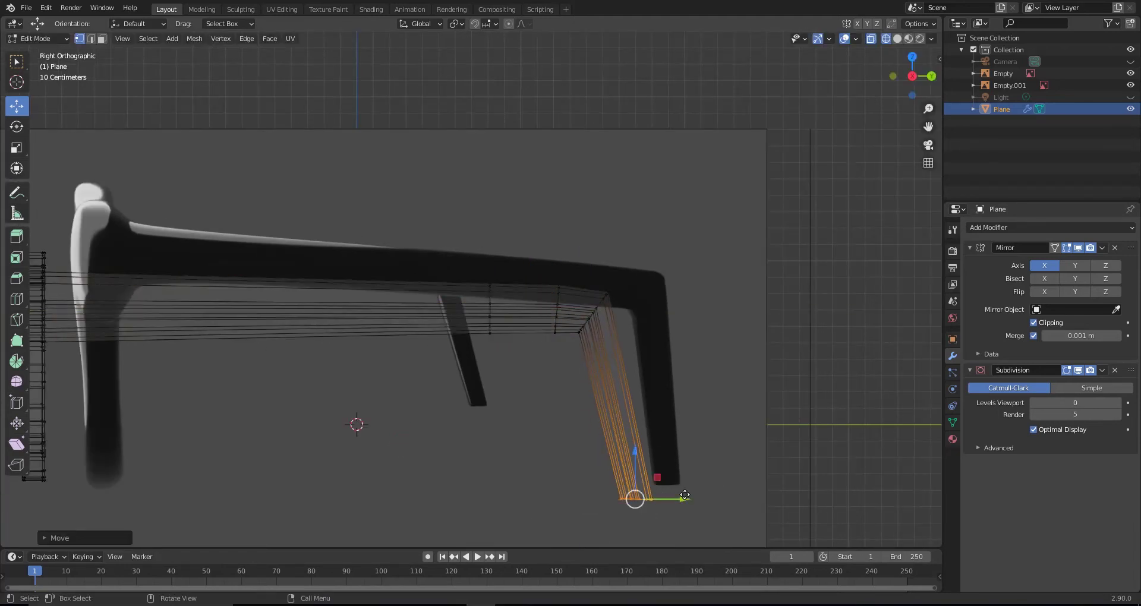
mouse_move(576, 395)
middle_mouse_down()
mouse_move(468, 401)
mouse_move(522, 421)
mouse_move(489, 432)
mouse_move(639, 311)
mouse_move(682, 364)
mouse_move(604, 400)
mouse_move(729, 335)
middle_mouse_up()
scroll(490, 432, "up", 3)
Add and scale edge loops along the glasses' top bar and near the temple arm bend
left_click(639, 311)
key("s")
left_click(730, 335)
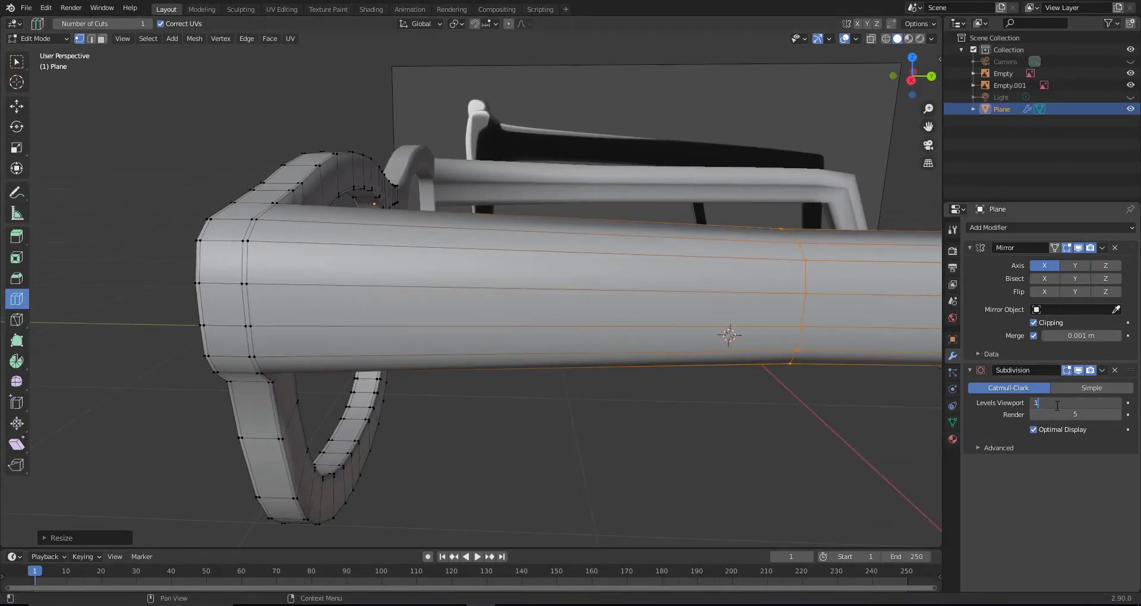
middle_click_drag(654, 333, 475, 321)
left_click_drag(434, 356, 275, 309)
left_click_drag(158, 298, 158, 298)
middle_click_drag(158, 298, 699, 354)
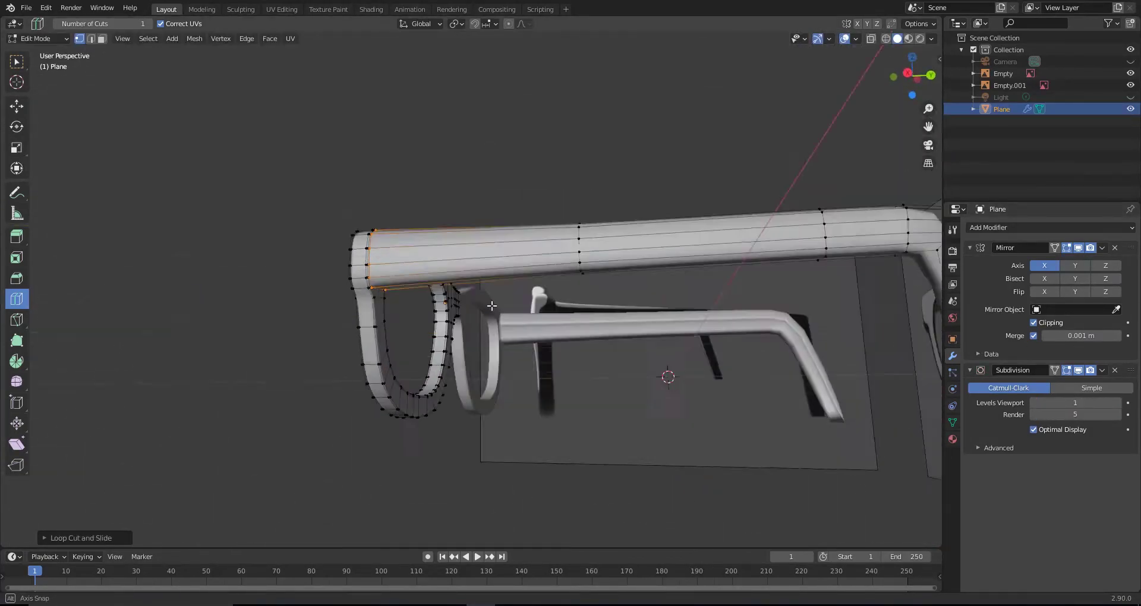
left_click_drag(701, 436, 652, 248)
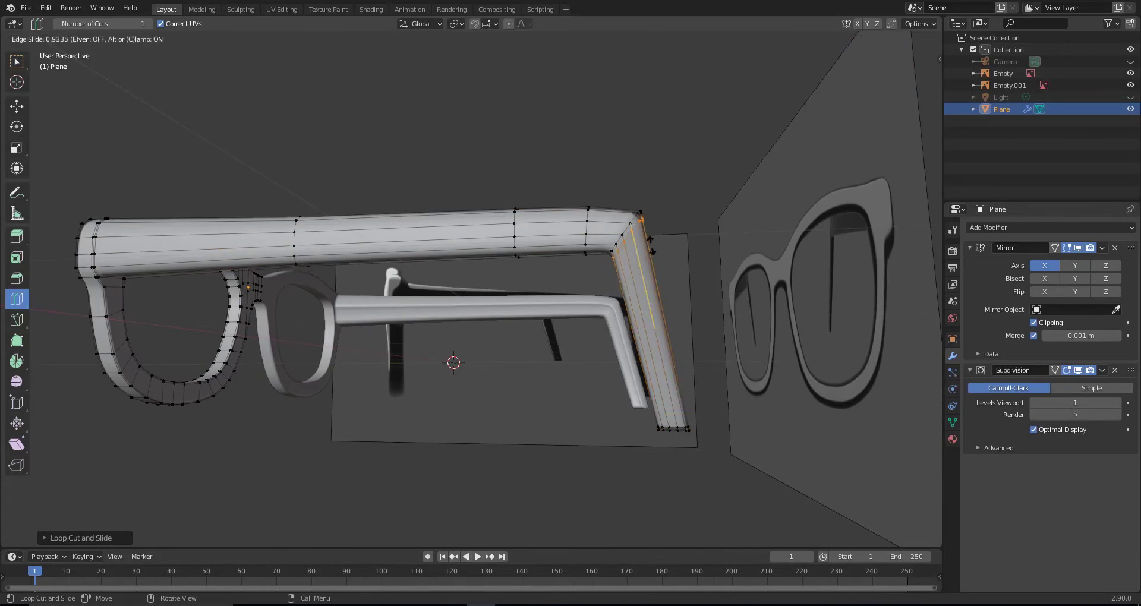
mouse_move(605, 219)
middle_mouse_down()
mouse_move(555, 297)
mouse_move(698, 311)
middle_mouse_up()
In Object Mode, select both reference image empties and delete them
key("Tab")
mouse_move(693, 349)
middle_mouse_down()
mouse_move(570, 327)
mouse_move(509, 361)
mouse_move(576, 296)
mouse_move(536, 290)
mouse_move(568, 287)
middle_mouse_up()
left_click(452, 278)
left_click(261, 255, "shift")
key("Delete")
left_click(572, 290)
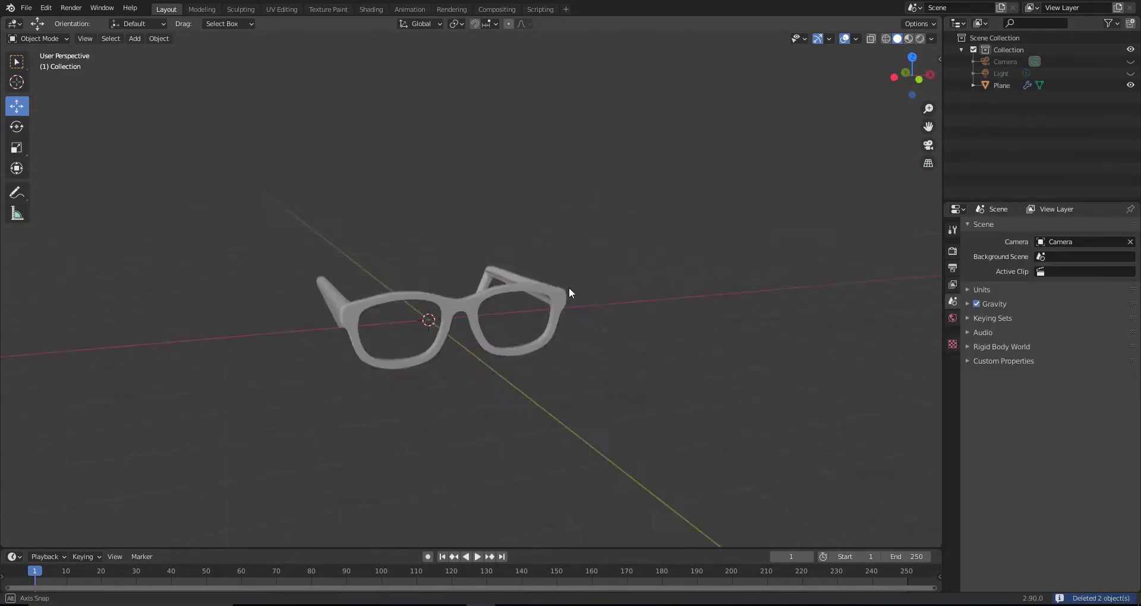
Move the glasses upward along Z, checking from the front view
key("g")
left_click(407, 181)
mouse_move(407, 182)
middle_mouse_down()
mouse_move(576, 302)
mouse_move(434, 405)
mouse_move(486, 424)
mouse_move(619, 334)
middle_mouse_up()
left_click(468, 244)
key("KP_1")
middle_click_drag(469, 245, 457, 388, "shift")
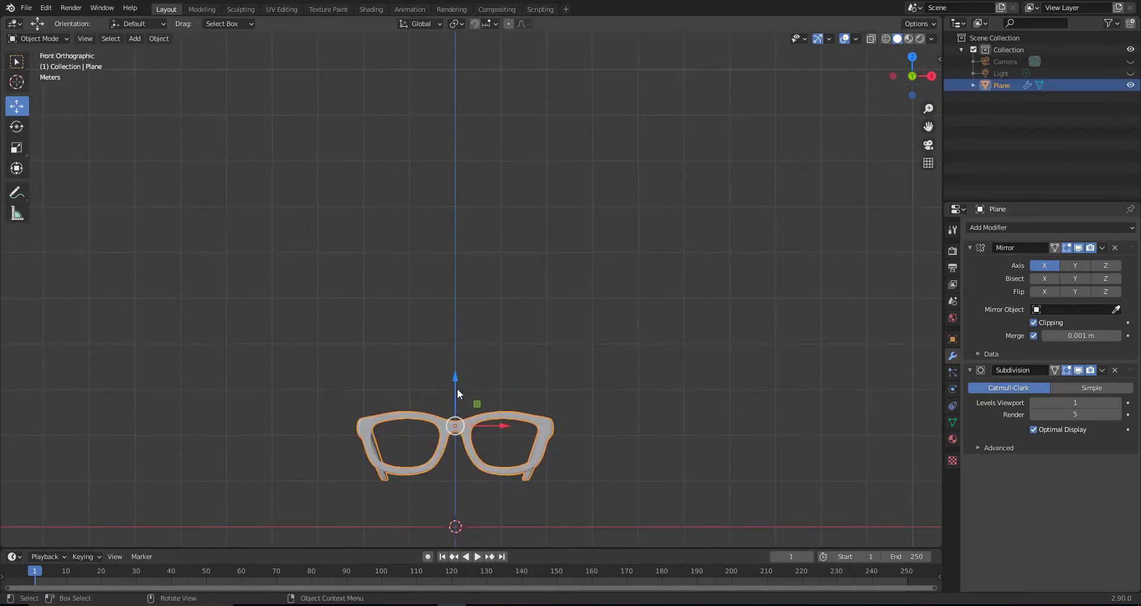
left_click_drag(457, 387, 1138, 106)
Add a 12-vertex cylinder mesh and adjust its creation settings
left_click(135, 38)
mouse_move(174, 52)
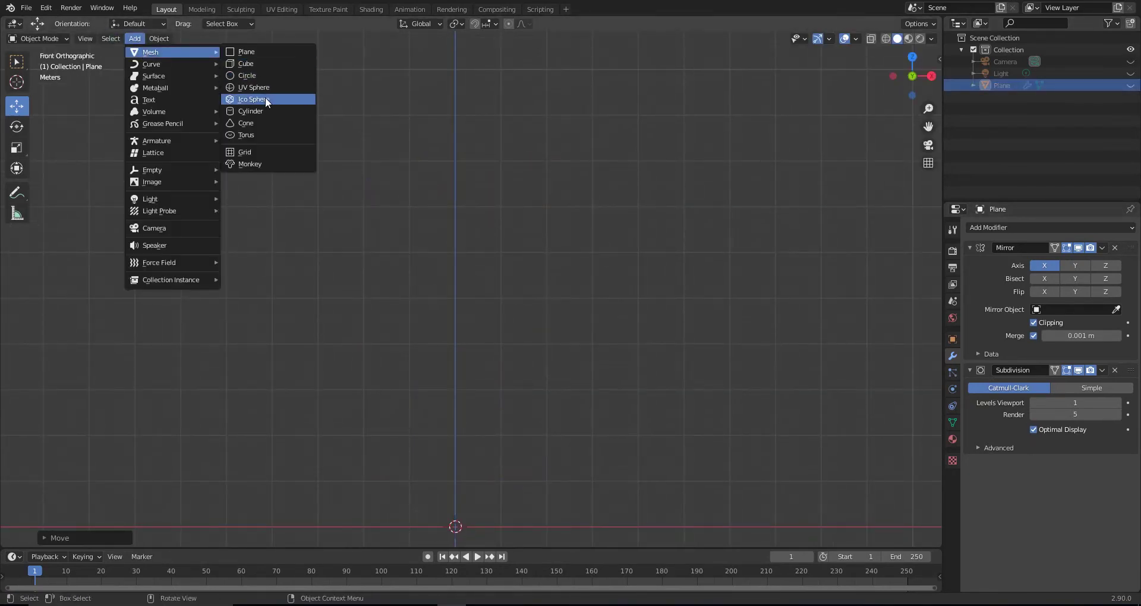
left_click(250, 111)
left_click(90, 536)
scroll(386, 468, "down", 3)
left_click_drag(462, 378, 462, 236)
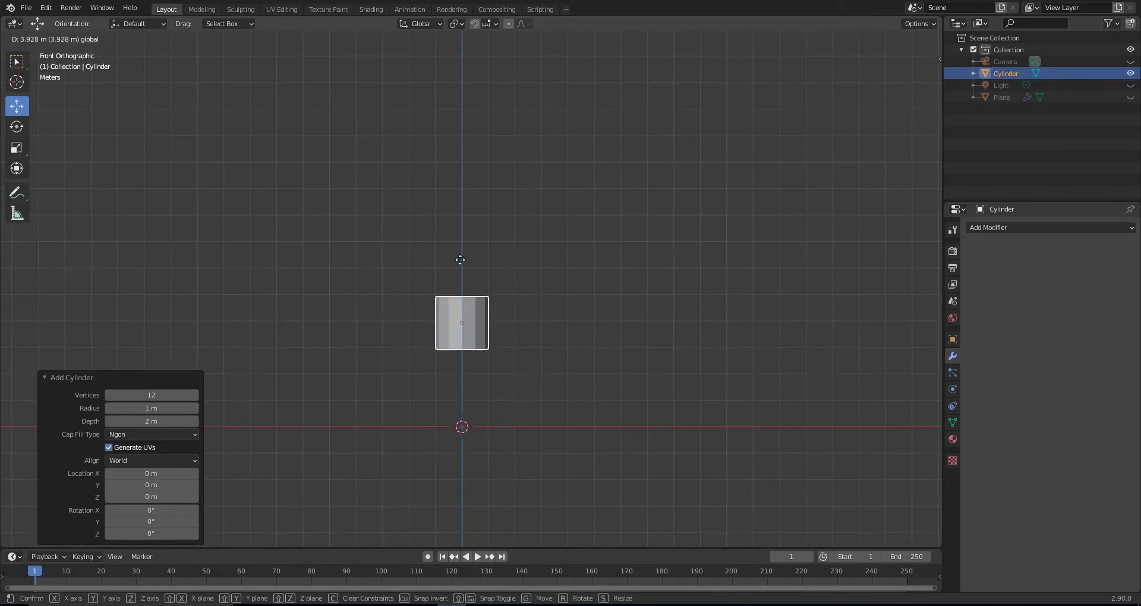
left_click(464, 111)
scroll(515, 241, "up", 3)
Extrude the cylinder's bottom face downward and scale it into a pointed cone
key("Tab")
key("ctrl+r")
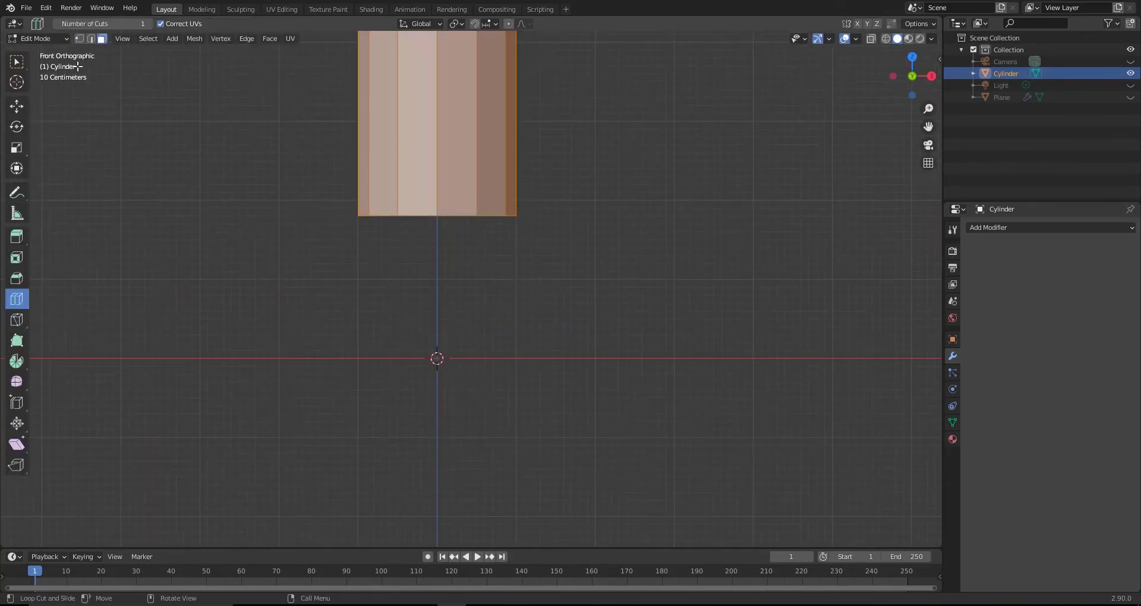
left_click(16, 106)
middle_click_drag(416, 267, 416, 179)
left_click(437, 208)
key("KP_1")
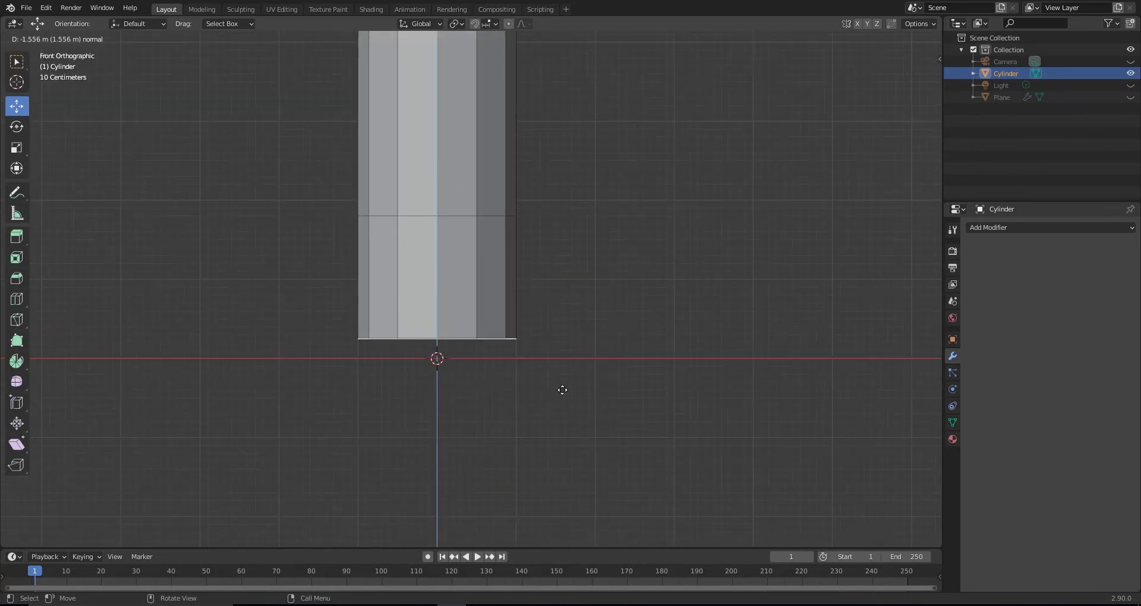
left_click(564, 391)
key("s")
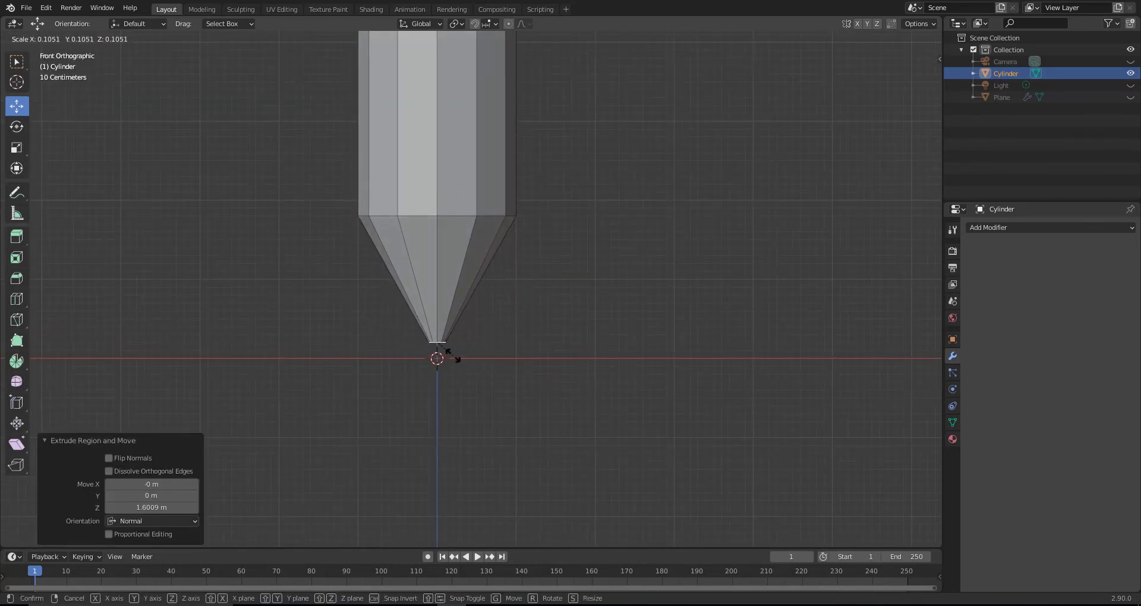
left_click(563, 385)
mouse_move(466, 316)
middle_mouse_down()
mouse_move(471, 377)
mouse_move(526, 311)
mouse_move(518, 268)
middle_mouse_up()
key("KP_1")
Cut an edge loop across the cone
left_click(16, 299)
left_click(469, 252)
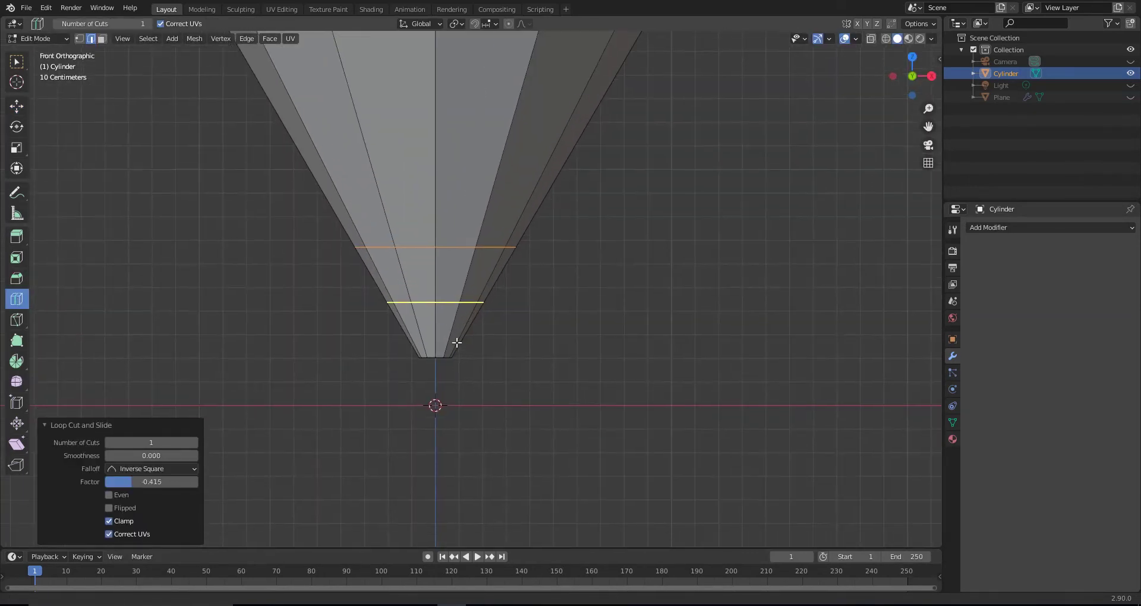
key("3")
middle_click_drag(441, 351, 470, 255)
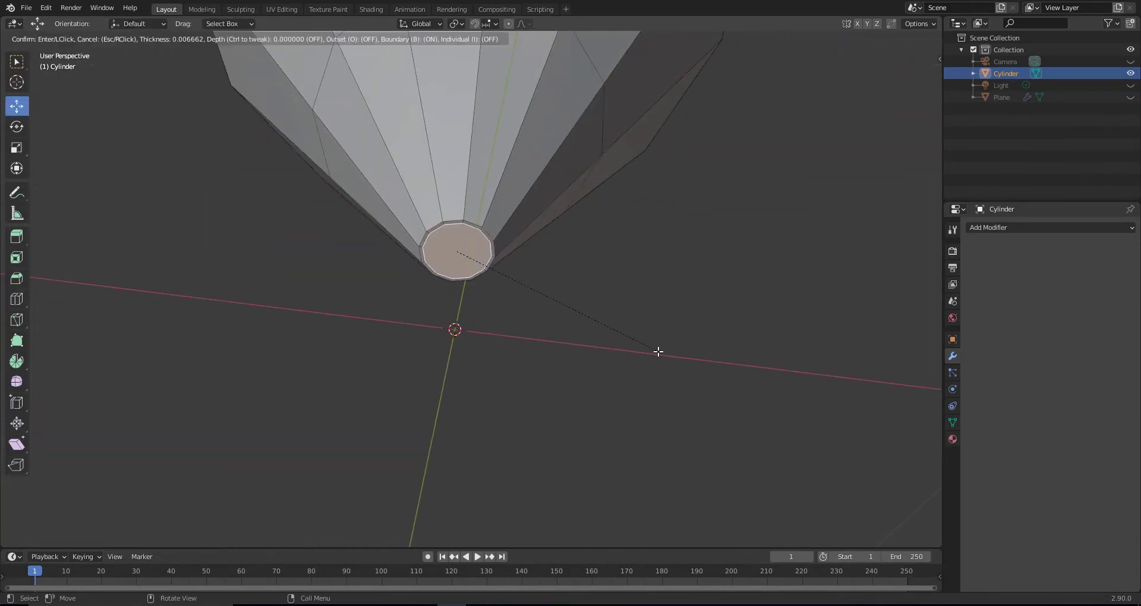
Inset the cone's flat tip face and shrink it down
left_click(659, 351)
key("shift+space")
key("r")
key("KP_1")
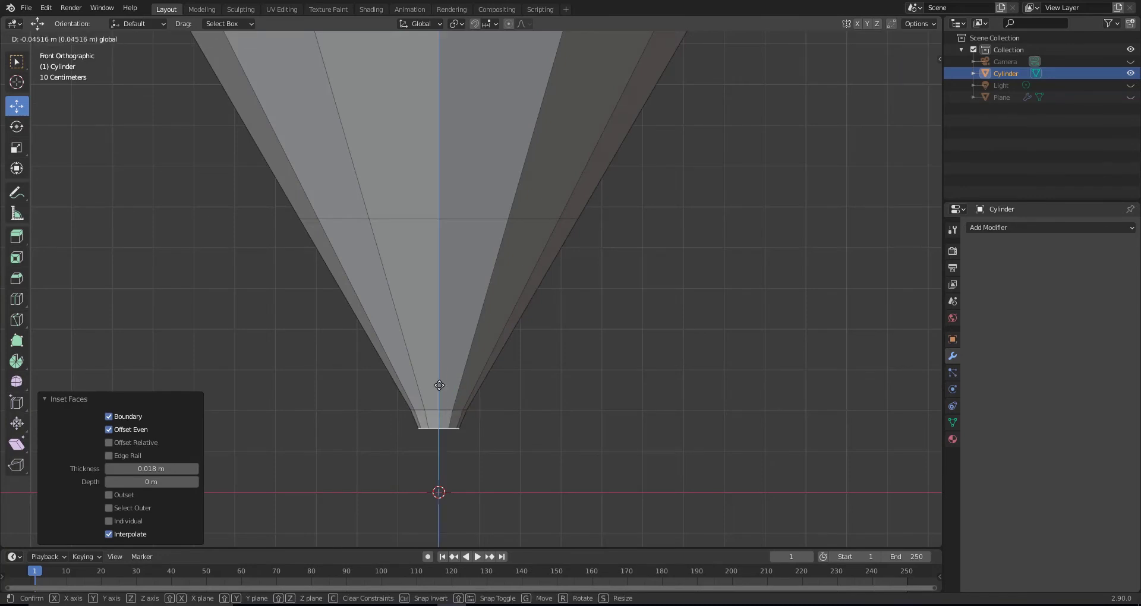
left_click(439, 385)
key("s")
left_click(603, 475)
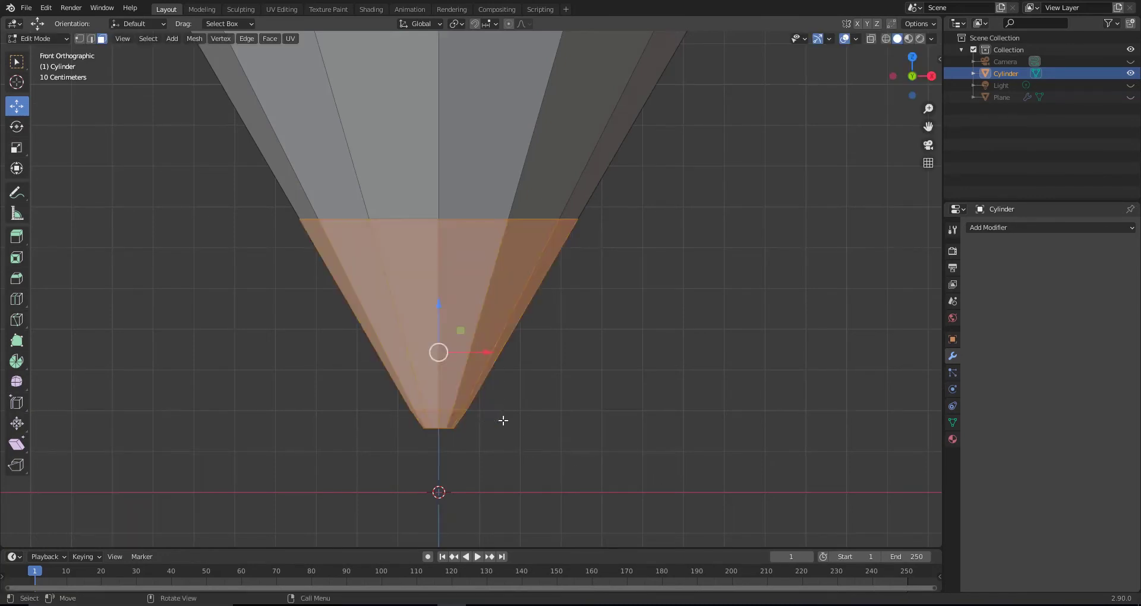
key("alt+z")
left_click(589, 439)
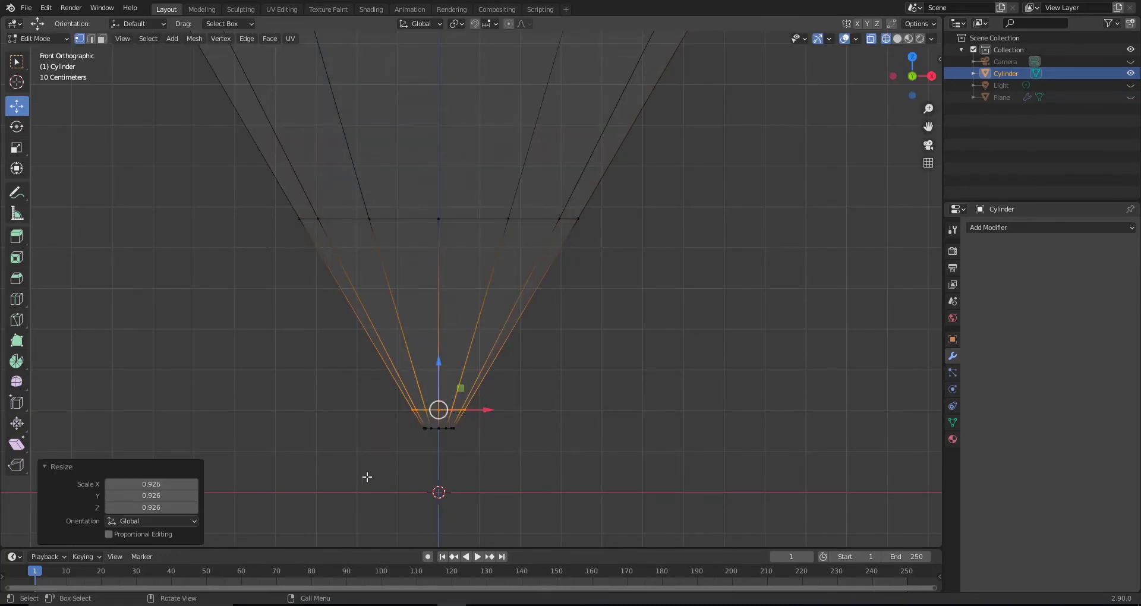
scroll(571, 428, "down", 4)
key("alt+z")
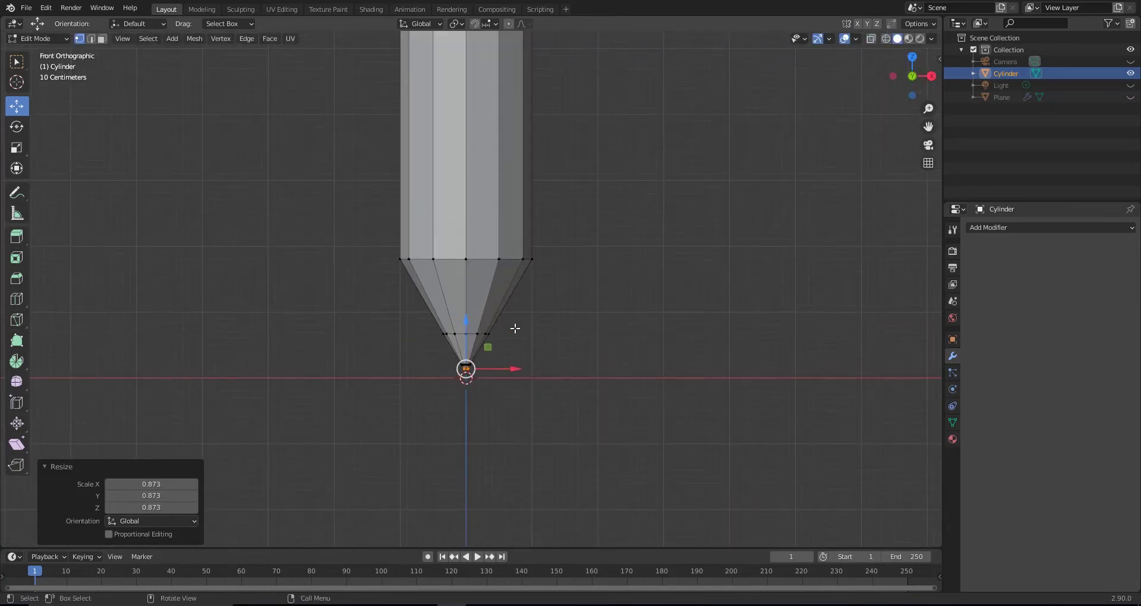
scroll(518, 324, "up", 6)
Select the lower cone's faces in X-ray and bring up the face actions menu
left_click(619, 180)
scroll(567, 39, "down", 3)
scroll(567, 39, "down", 2)
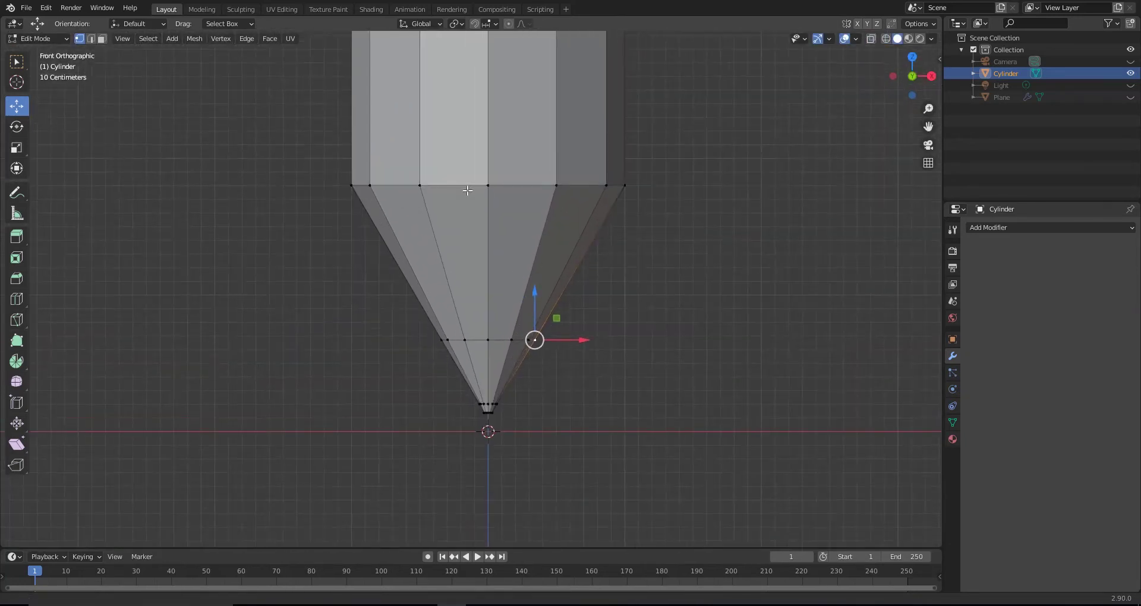
key("3")
key("alt+z")
left_click_drag(337, 388, 836, 229)
right_click(562, 490)
Separate the selected cone as Cylinder.001 and edit its vertices
left_click(606, 465)
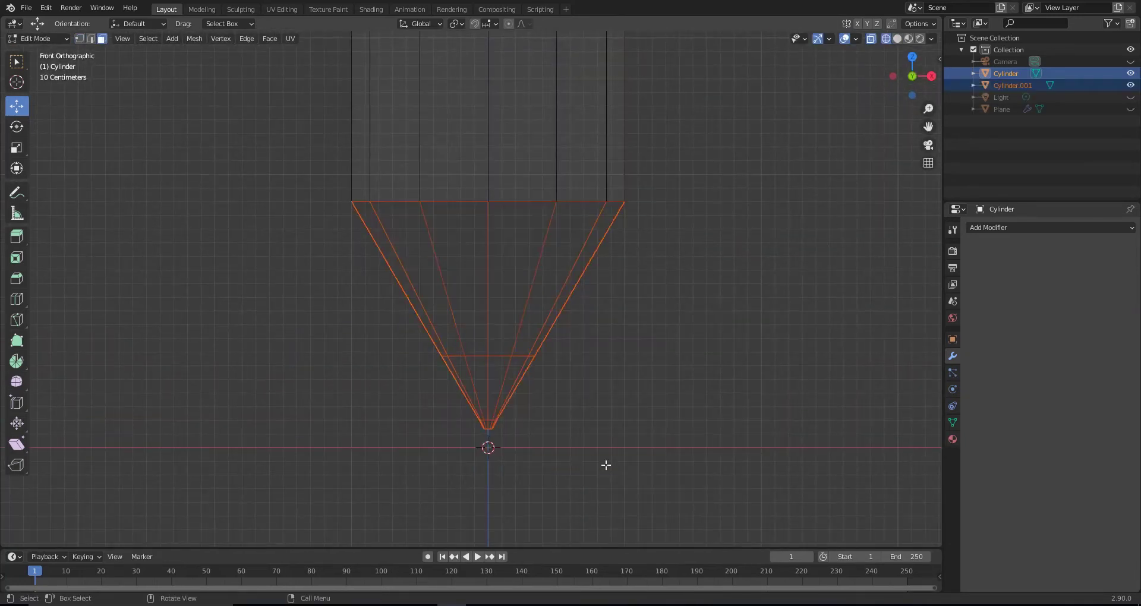
key("Tab")
scroll(476, 267, "down", 1)
left_click(437, 296)
key("Tab")
key("1")
scroll(444, 265, "up", 2)
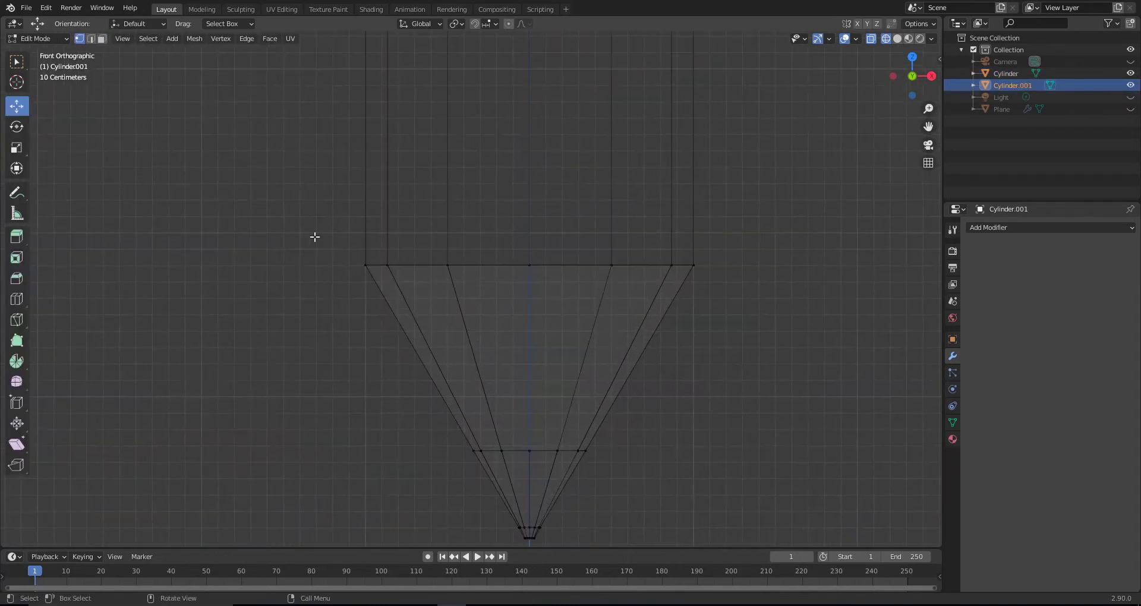
Move the top rim vertices alternately up and down into a shaved-wood zigzag
left_click(366, 265)
left_click_drag(365, 226, 366, 202)
left_click_drag(444, 248, 467, 289)
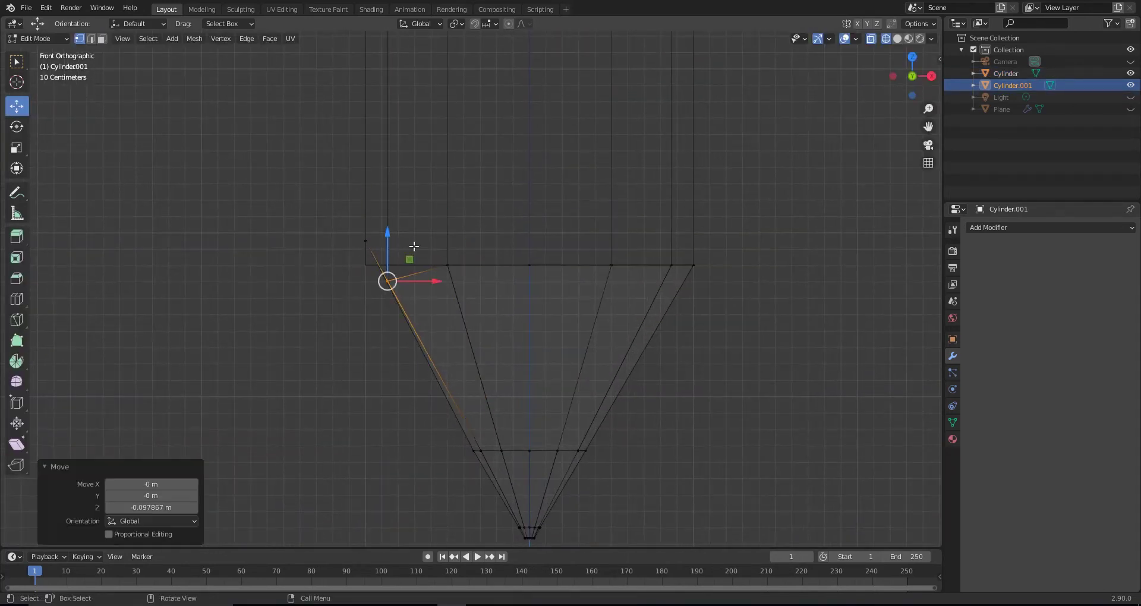
left_click_drag(448, 226, 447, 197)
mouse_move(513, 239)
left_mouse_down()
mouse_move(551, 302)
mouse_move(531, 250)
left_mouse_up()
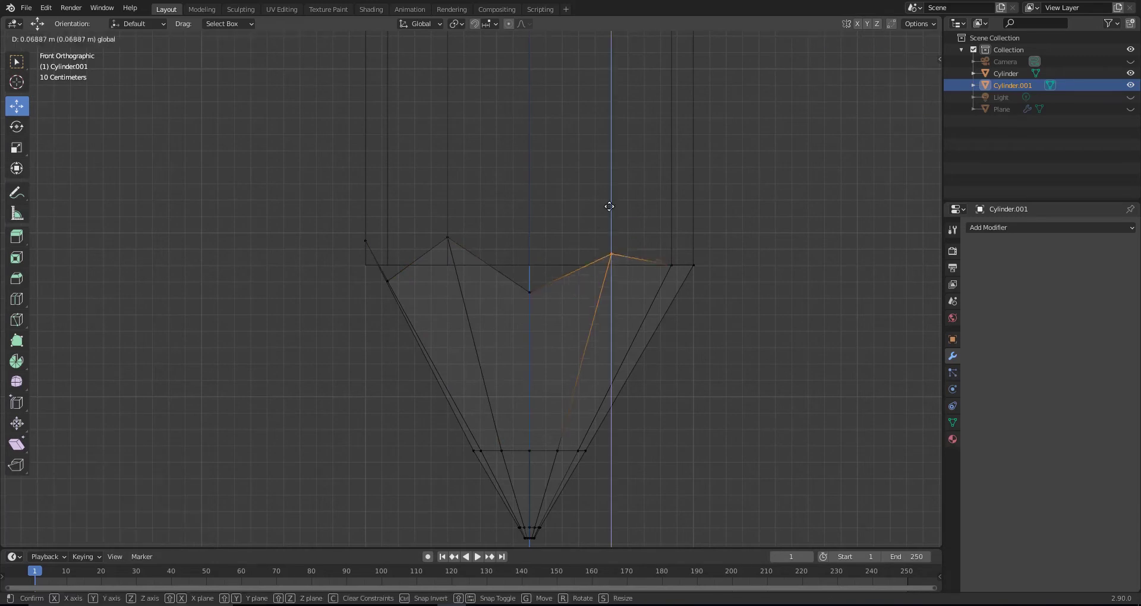
left_click_drag(604, 190, 604, 190)
left_click(671, 265)
mouse_move(672, 238)
left_mouse_down()
mouse_move(672, 277)
mouse_move(742, 297)
left_mouse_up()
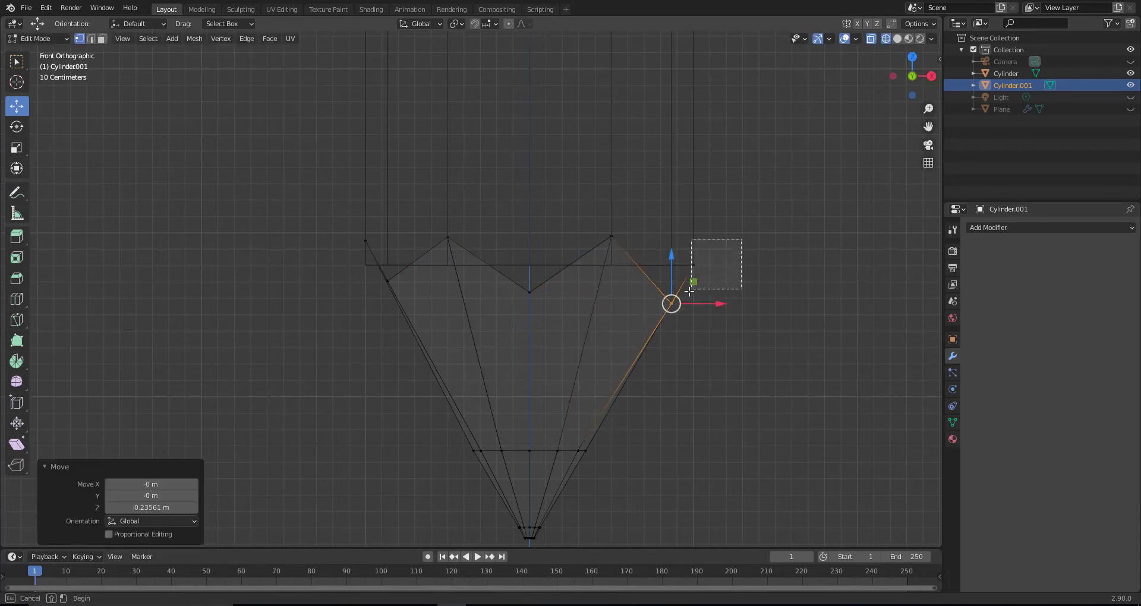
left_click_drag(694, 221, 690, 192)
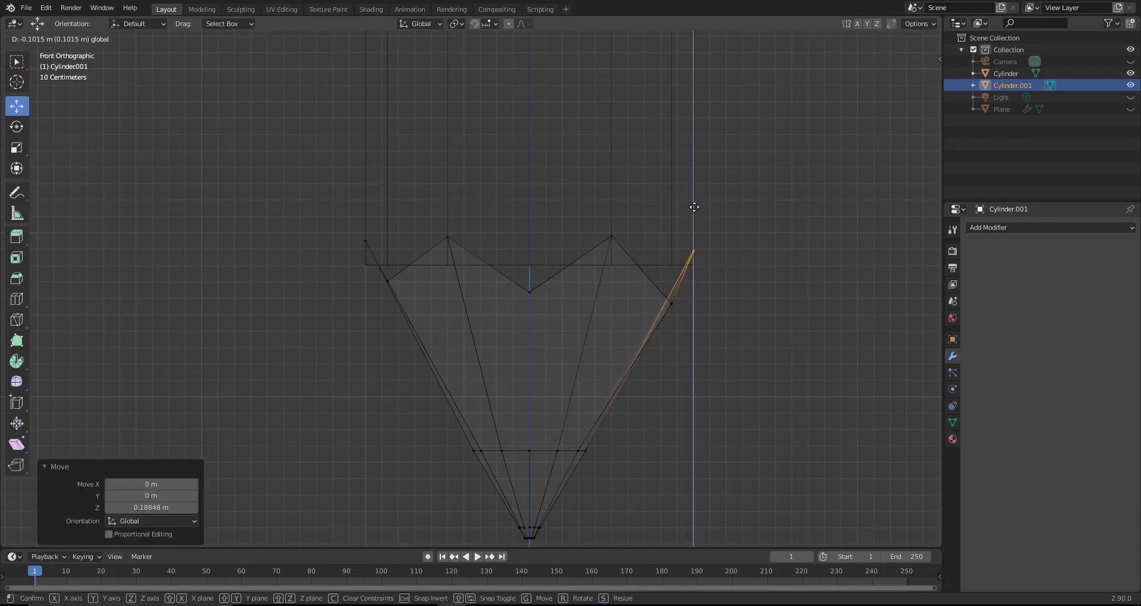
left_click_drag(365, 210, 375, 258)
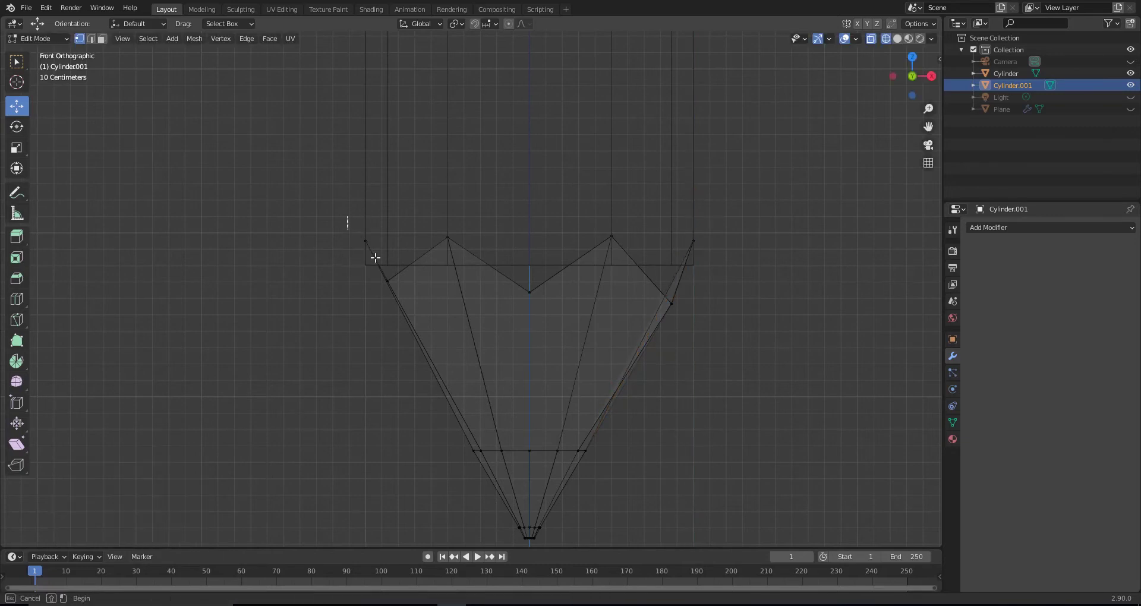
left_click(369, 199)
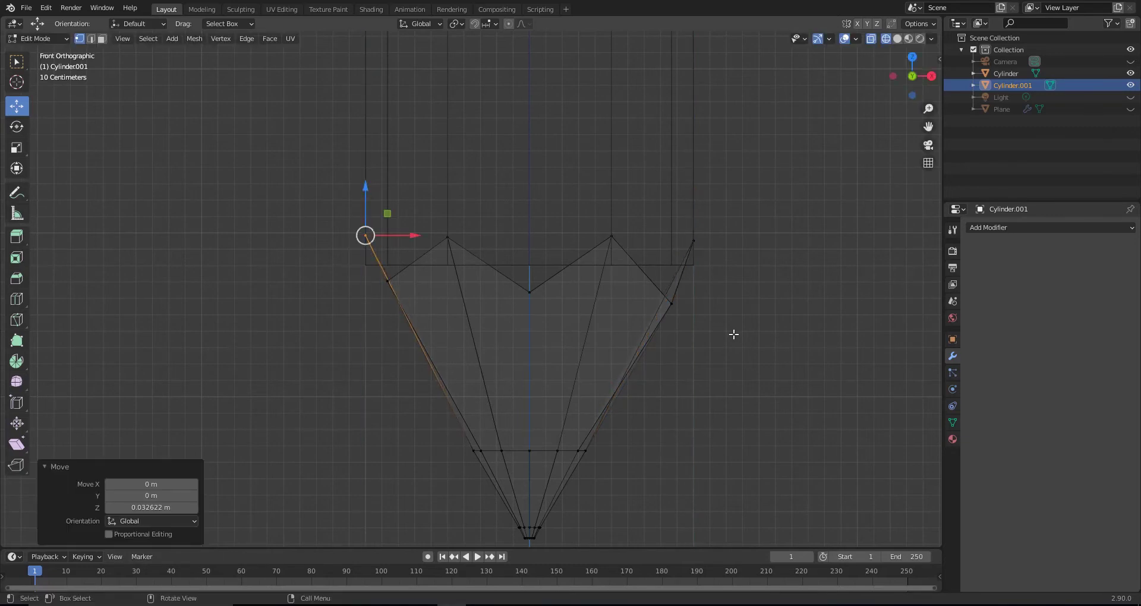
scroll(734, 331, "down", 3)
Select the cone's top vertex ring and scale it outward by 1.101
mouse_move(668, 334)
middle_mouse_down()
mouse_move(619, 349)
mouse_move(667, 371)
mouse_move(545, 332)
middle_mouse_up()
key("alt+z")
key("alt+z")
left_click(545, 331, "alt")
key("s")
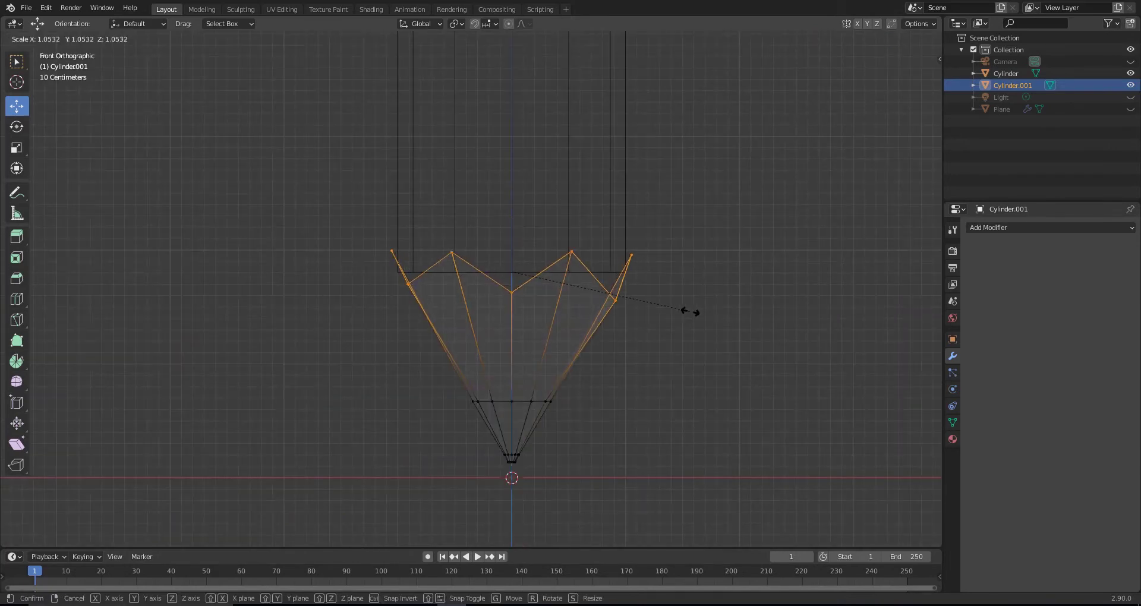
left_click(699, 309)
key("alt+z")
mouse_move(581, 306)
middle_mouse_down()
mouse_move(548, 413)
mouse_move(706, 364)
mouse_move(589, 365)
mouse_move(535, 333)
mouse_move(497, 287)
middle_mouse_up()
scroll(534, 333, "up", 5)
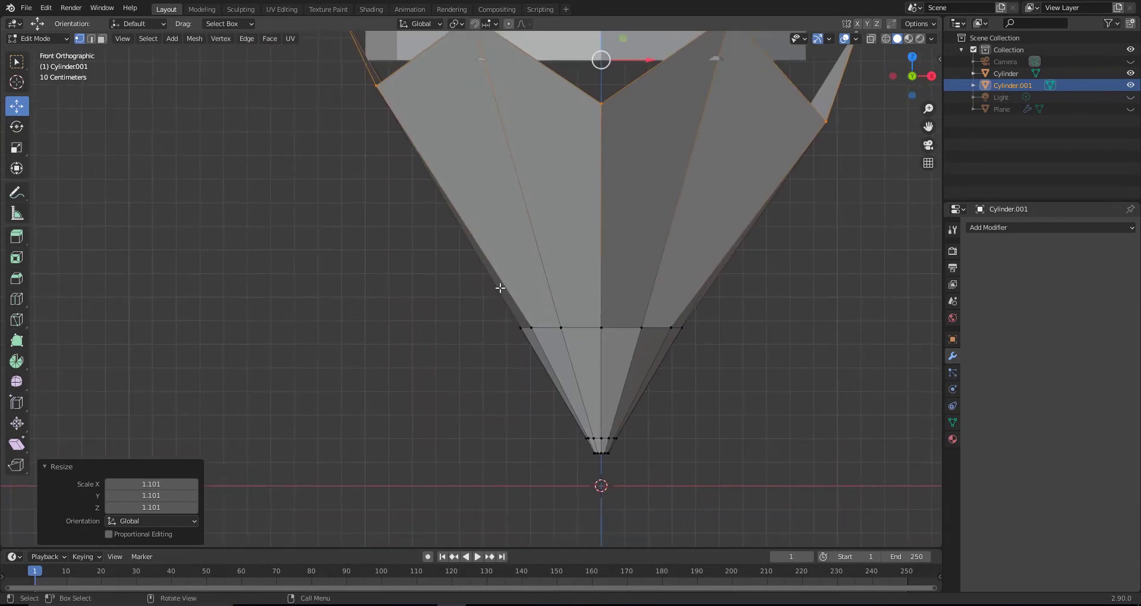
Select the faces of the lower tip and bring up the face actions menu
key("alt+z")
key("3")
left_click_drag(522, 480, 660, 356)
right_click(597, 262)
Separate the wooden tip into its own object and select it
left_click(684, 340)
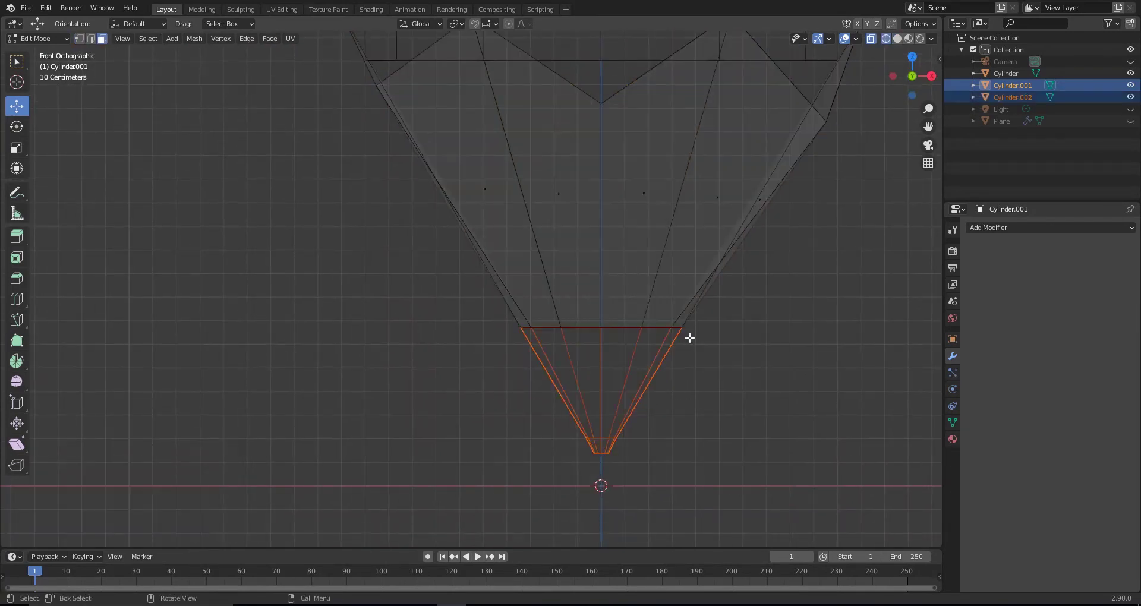
key("Tab")
left_click(584, 241)
scroll(583, 240, "down", 2)
middle_click_drag(584, 241, 576, 298, "shift")
Select the tip's upper band of faces and undo an unwanted extrusion
key("Tab")
left_click_drag(352, 186, 711, 319)
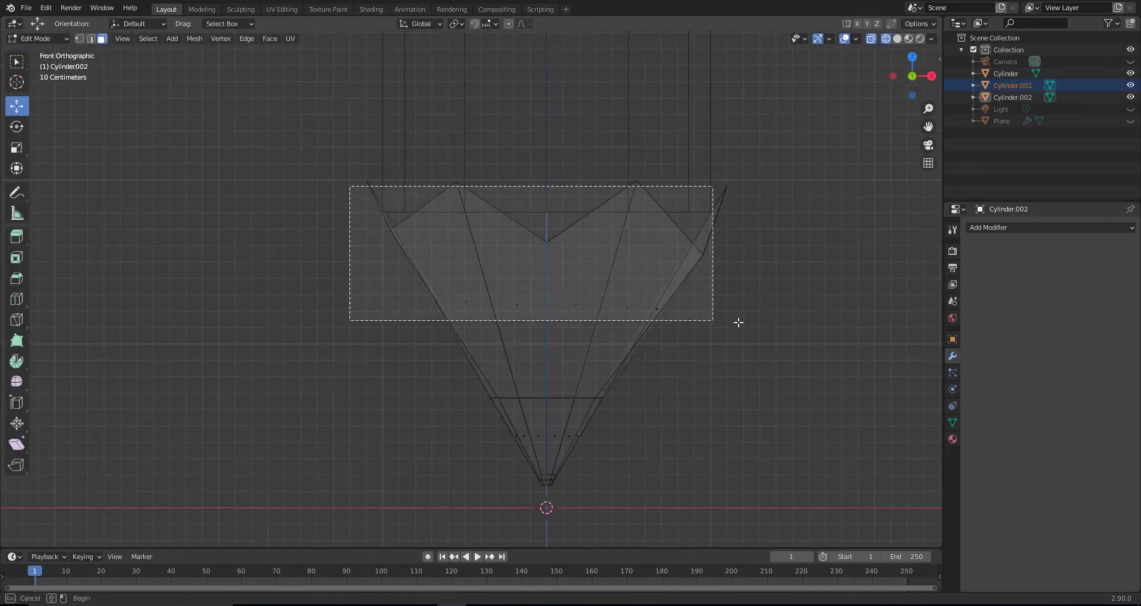
key("shift+z")
middle_click_drag(438, 339, 749, 375)
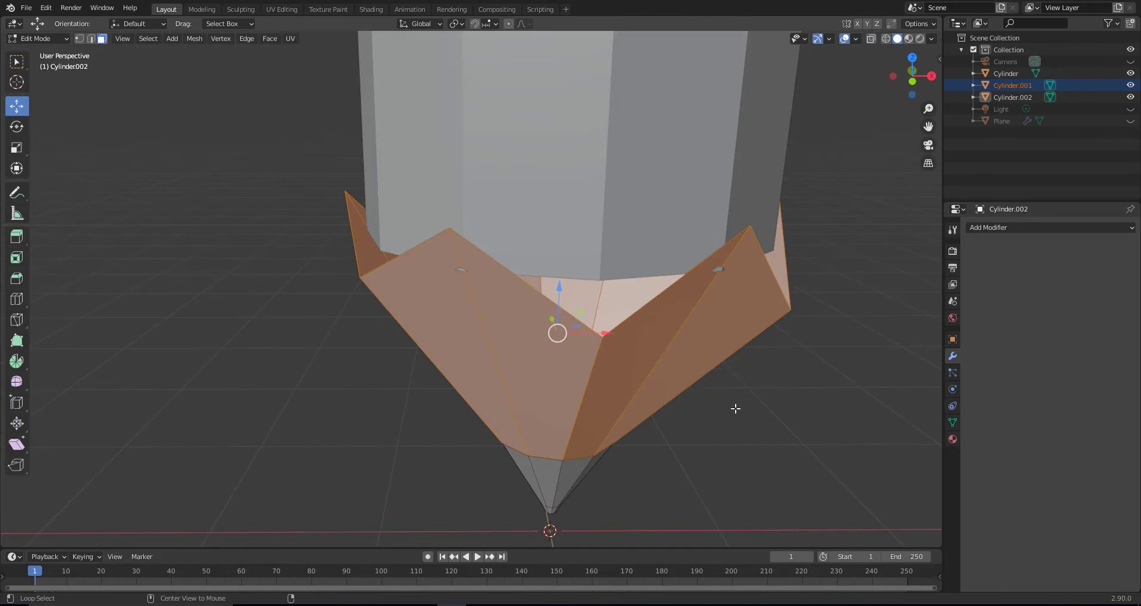
left_click(736, 413)
key("ctrl+z")
scroll(318, 362, "down", 3)
mouse_move(318, 361)
middle_mouse_down()
mouse_move(706, 312)
mouse_move(443, 375)
mouse_move(483, 454)
mouse_move(497, 349)
mouse_move(459, 304)
middle_mouse_up()
left_click(16, 147)
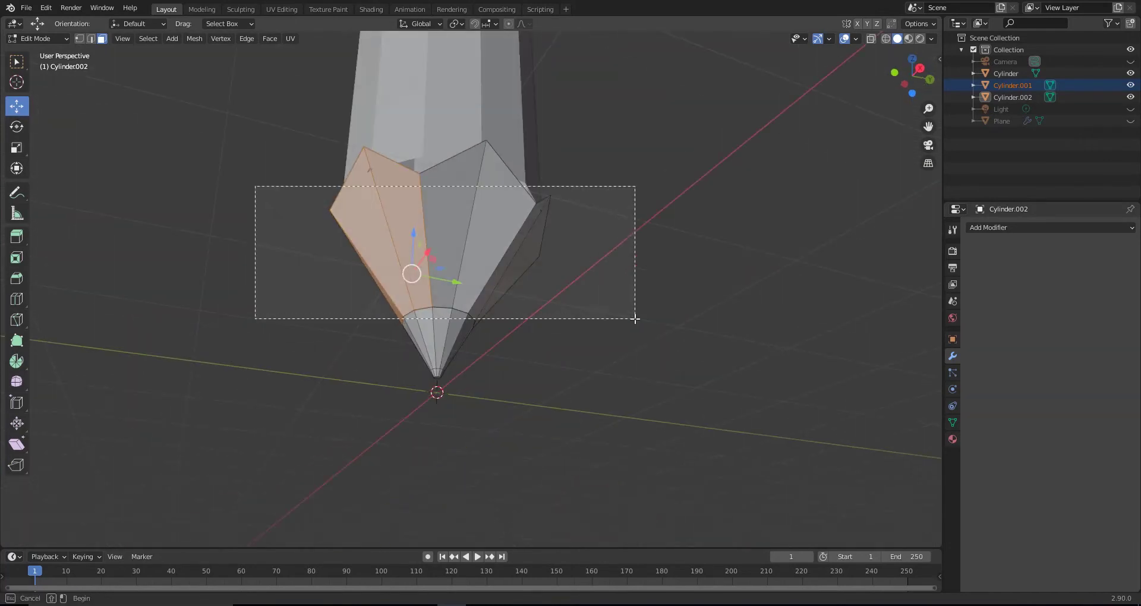
Extrude the wooden tip's upper faces along their normals to form a thin lip
key("Tab")
left_click(416, 149)
middle_click_drag(416, 149, 518, 307)
left_click(444, 302)
key("Tab")
key("alt+z")
left_click_drag(217, 148, 726, 357)
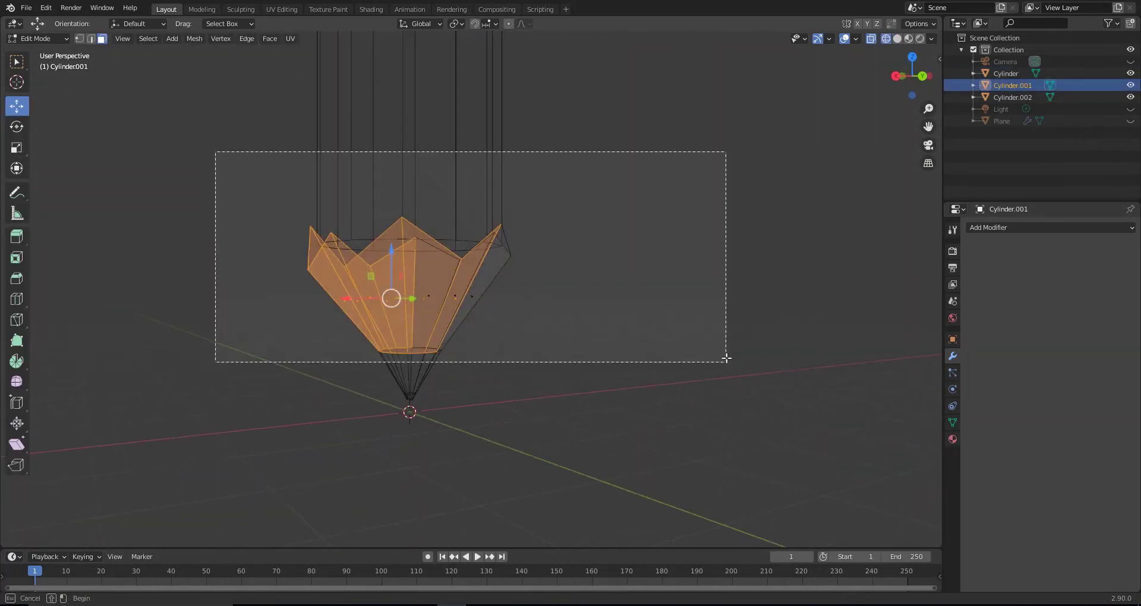
key("alt+e")
left_click(572, 307)
left_click(595, 305)
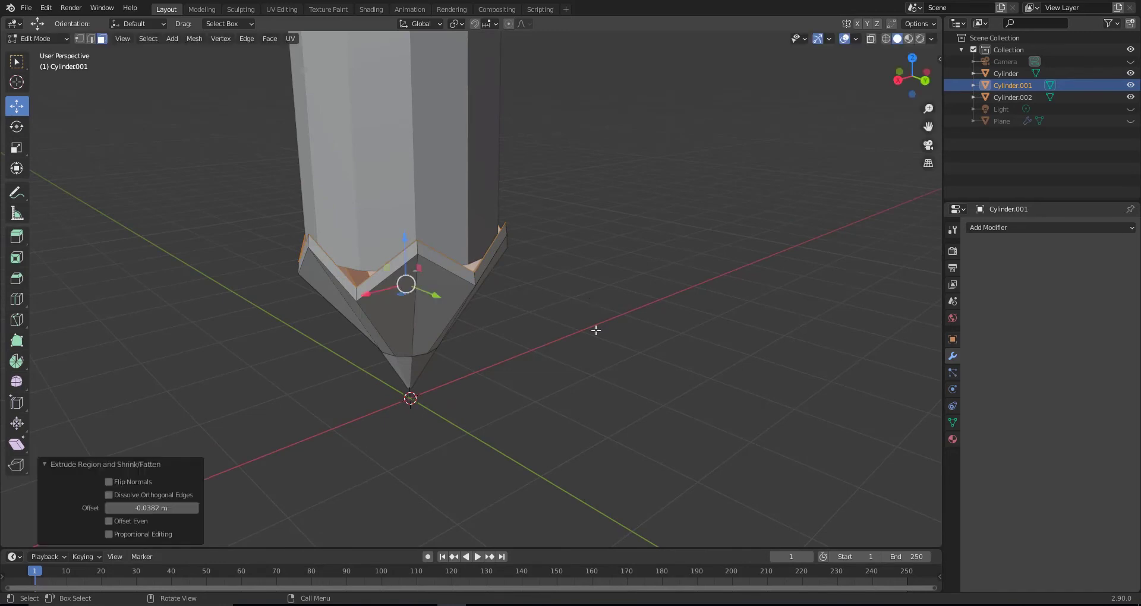
Scale the lip faces and the band of tip vertices slightly
mouse_move(596, 329)
middle_mouse_down()
mouse_move(349, 263)
mouse_move(425, 331)
mouse_move(644, 408)
mouse_move(401, 311)
mouse_move(443, 355)
mouse_move(805, 334)
mouse_move(441, 334)
mouse_move(458, 341)
middle_mouse_up()
key("s")
left_click(612, 402)
key("1")
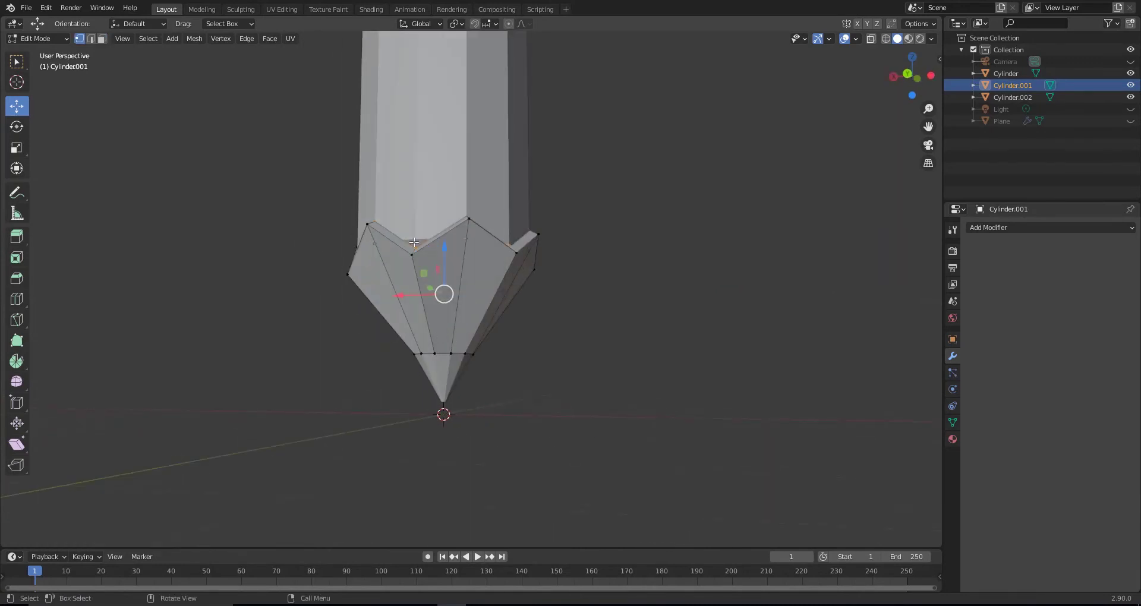
middle_click_drag(413, 242, 494, 323)
key("s")
left_click(556, 326)
key("ctrl+z")
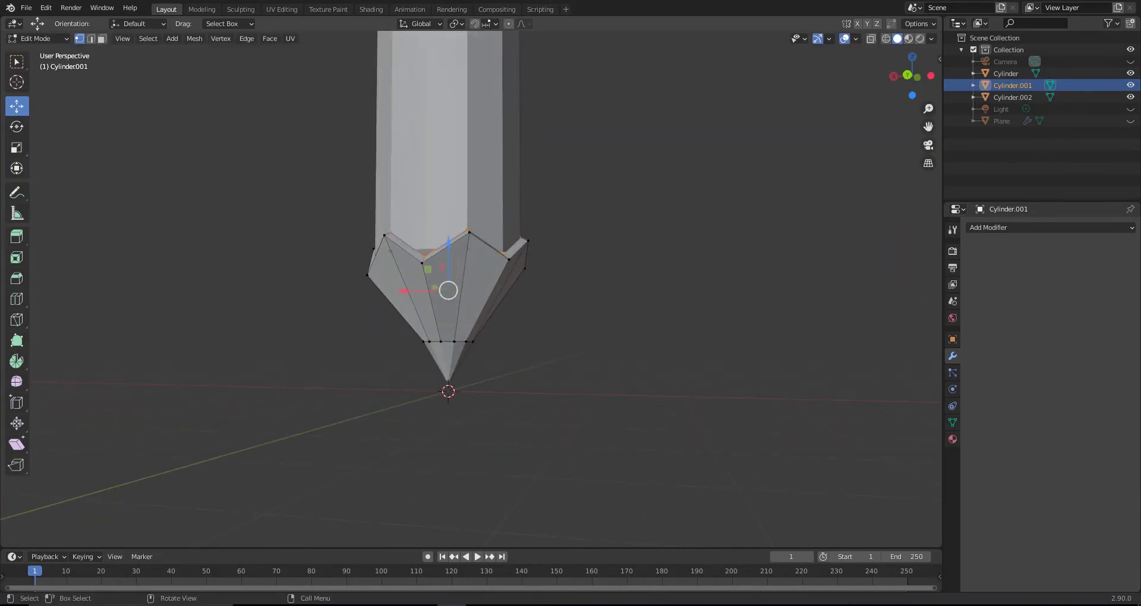
key("alt+z")
left_click_drag(571, 357, 255, 160)
key("alt+z")
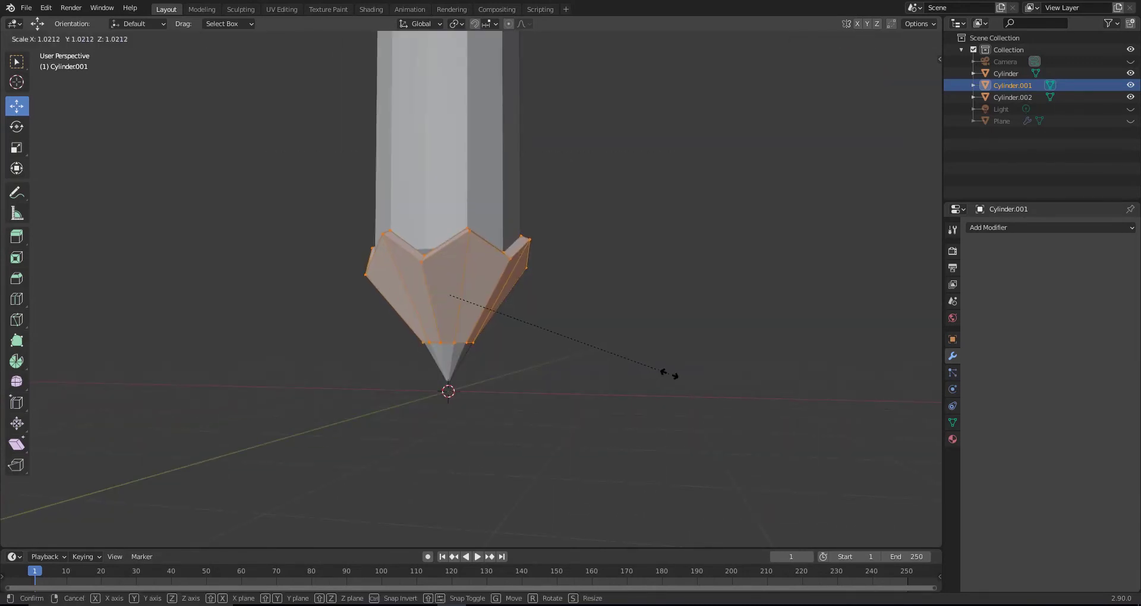
left_click(670, 374)
In front view, move a right-side rim vertex inward along X
mouse_move(458, 353)
middle_mouse_down()
mouse_move(455, 309)
mouse_move(408, 348)
middle_mouse_up()
key("KP_1")
key("alt+z")
left_click(534, 354)
mouse_move(550, 356)
left_mouse_down()
mouse_move(540, 351)
mouse_move(571, 362)
left_mouse_up()
left_click(568, 362)
Move the tip's bottom vertex ring down along Z to lengthen the point
key("shift+z")
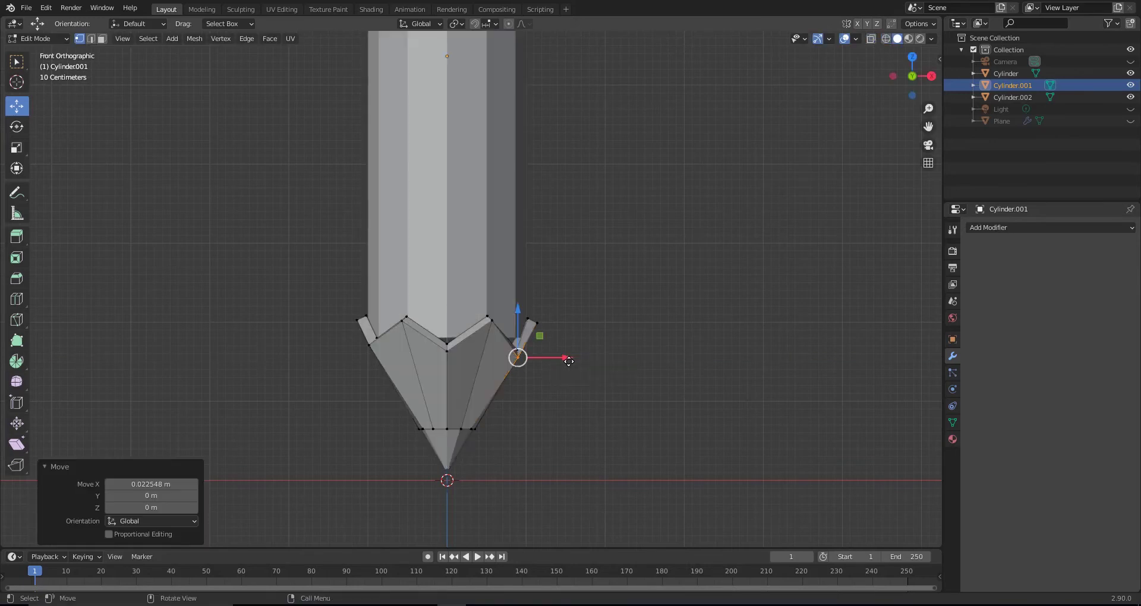
key("shift+z")
left_click_drag(265, 410, 535, 434)
left_click_drag(452, 369, 451, 390)
key("shift+z")
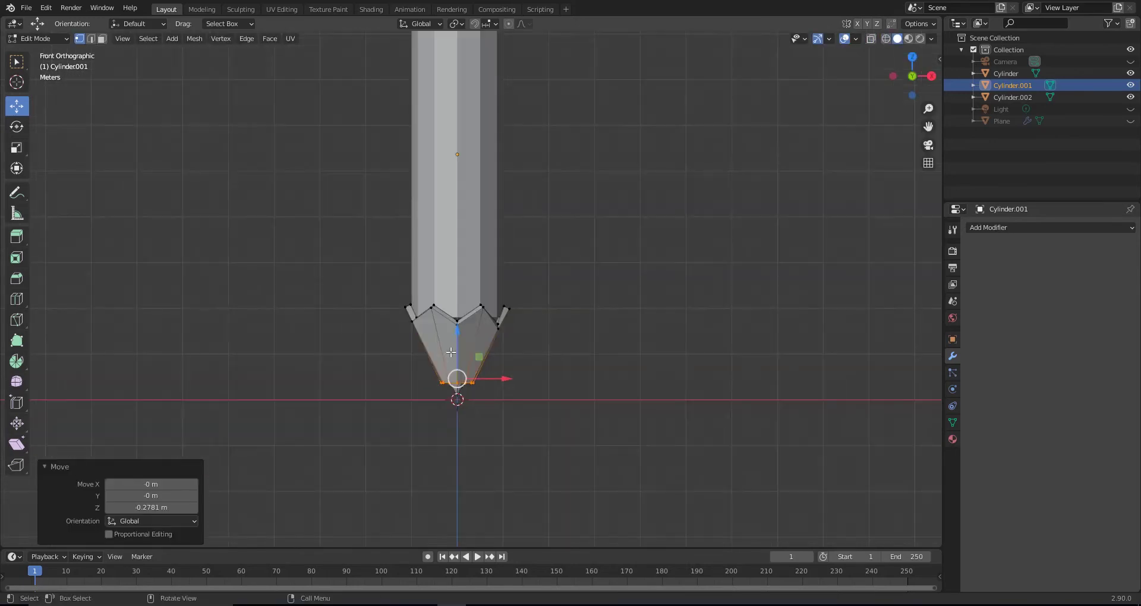
mouse_move(452, 390)
middle_mouse_down()
mouse_move(179, 375)
mouse_move(294, 364)
middle_mouse_up()
key("Tab")
Set the graphite cone's origin to geometry and move it down to the pencil's point
middle_click_drag(493, 383, 450, 355)
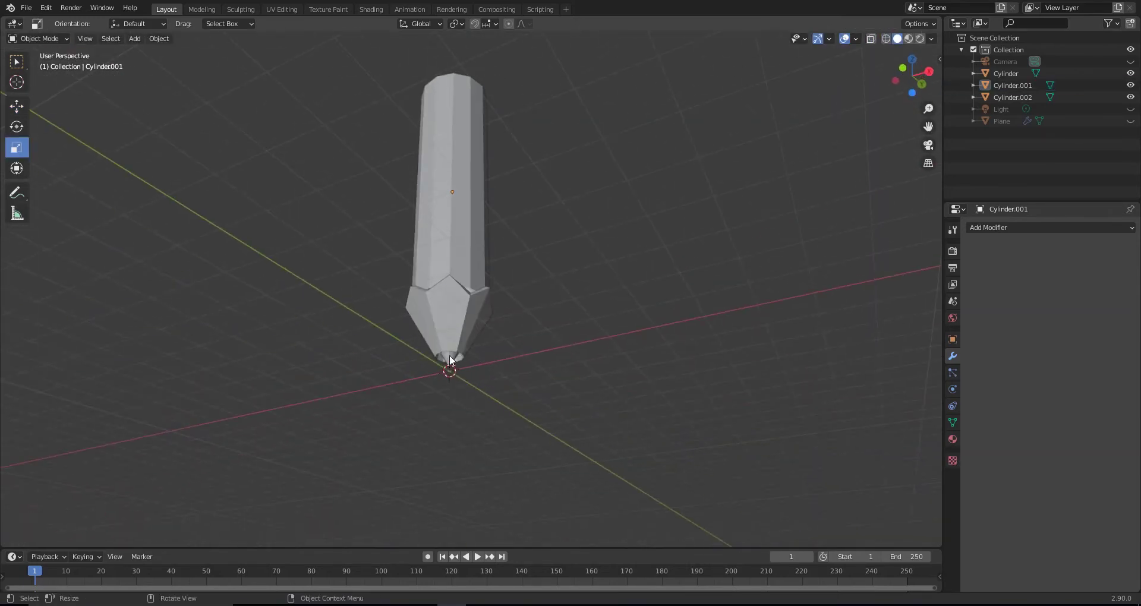
left_click(449, 354)
key("KP_1")
left_click(159, 38)
left_click(458, 208)
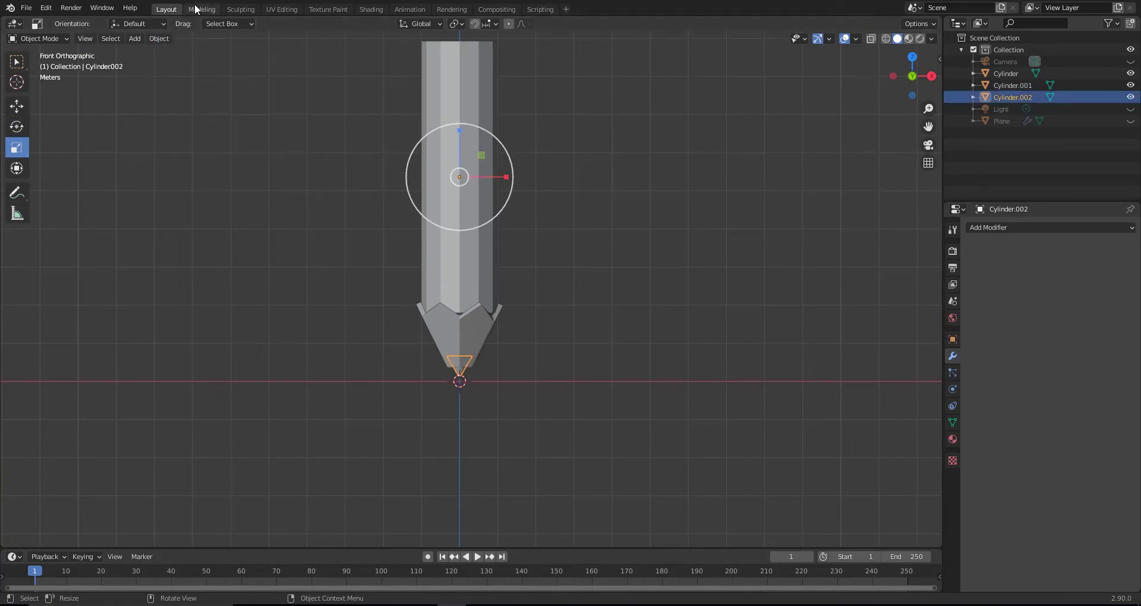
left_click(159, 38)
left_click(297, 76)
scroll(422, 231, "up", 3)
left_click_drag(422, 232, 422, 254)
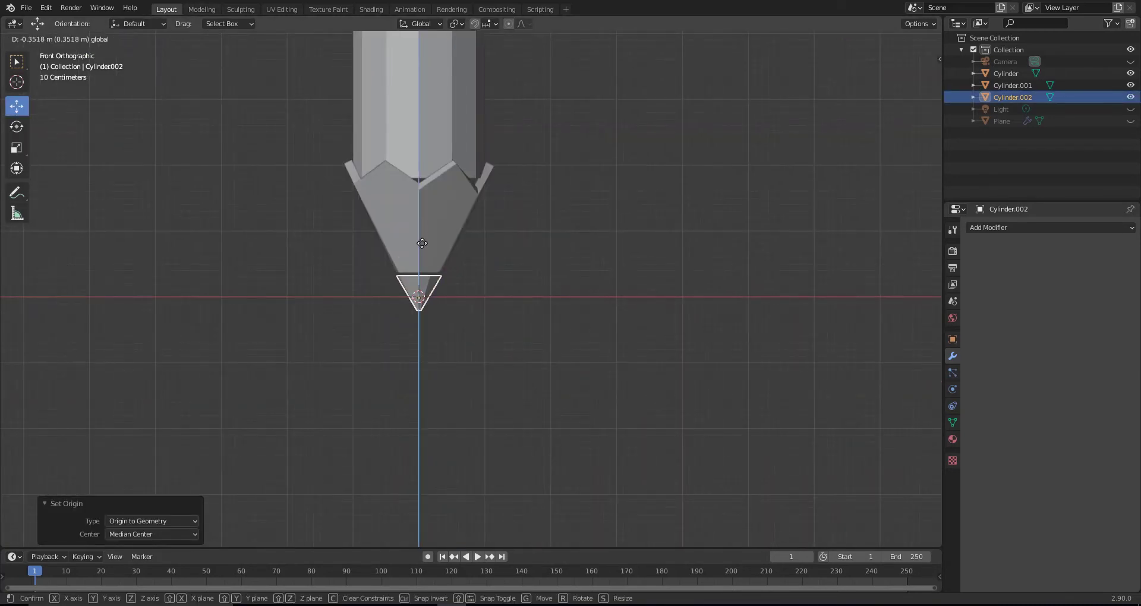
scroll(446, 307, "up", 2)
Extrude all the cone's faces with Shrink/Fatten -0.0625 m using Even thickness
key("Tab")
key("alt+z")
left_click_drag(240, 174, 615, 434)
middle_click_drag(615, 434, 535, 362)
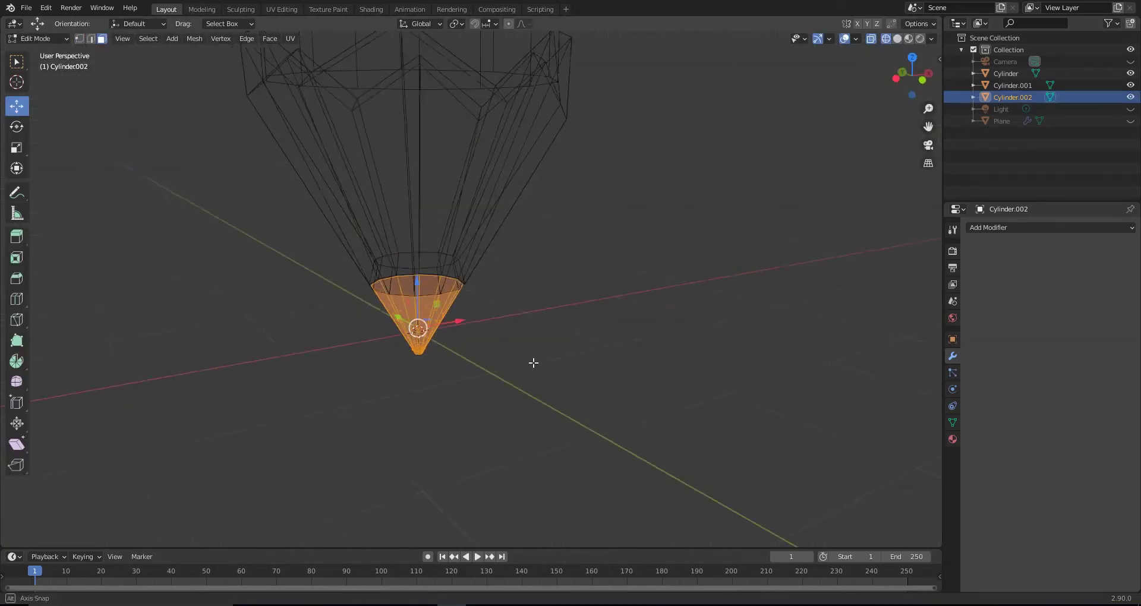
key("alt+z")
key("alt+e")
left_click(535, 361)
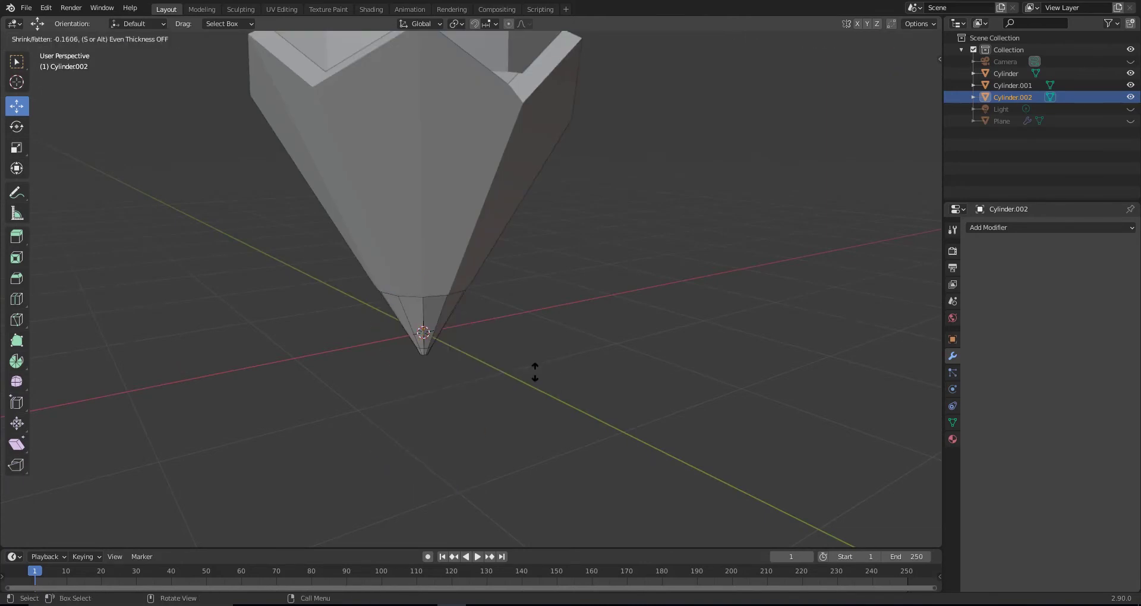
key("s")
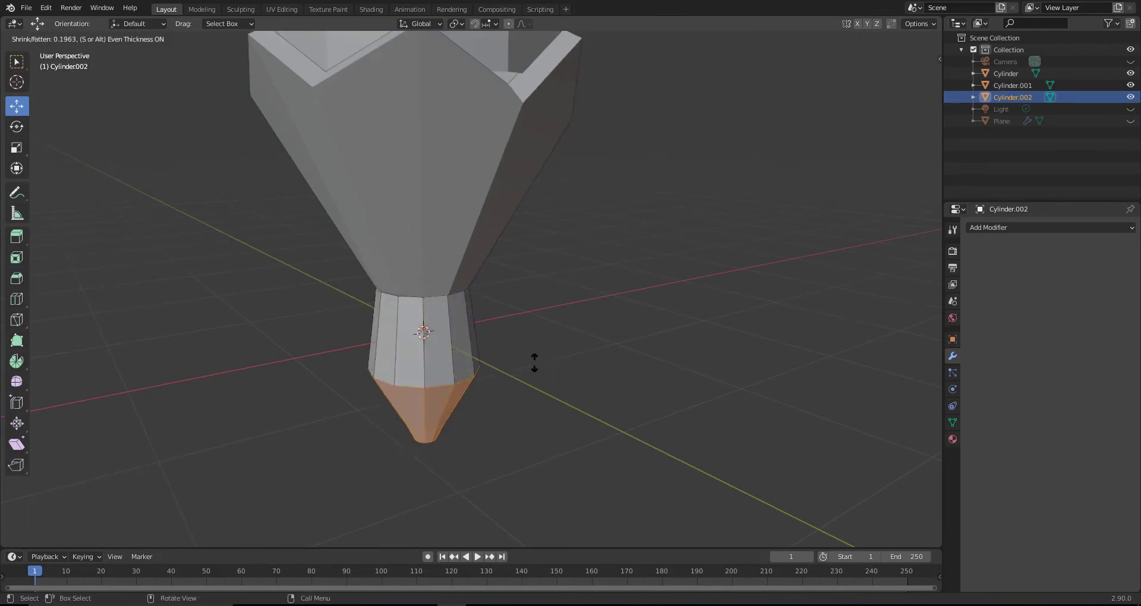
left_click(529, 381)
key("KP_1")
Shrink the new shell faces slightly, then enlarge the whole graphite cone a little
key("alt+z")
scroll(514, 313, "up", 4)
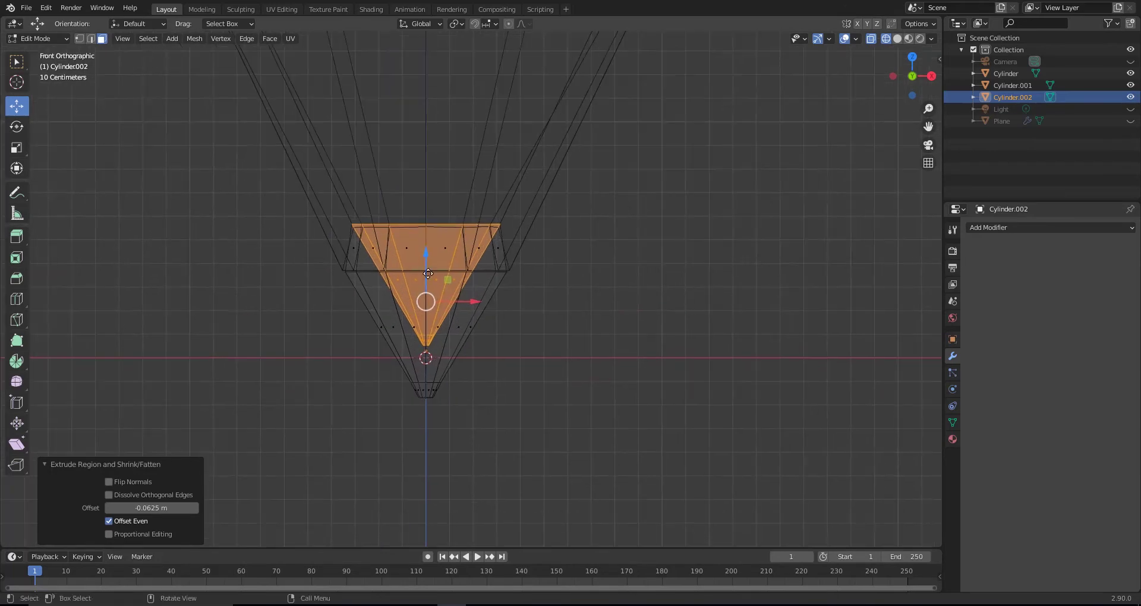
key("s")
left_click(535, 350)
key("g")
key("Escape")
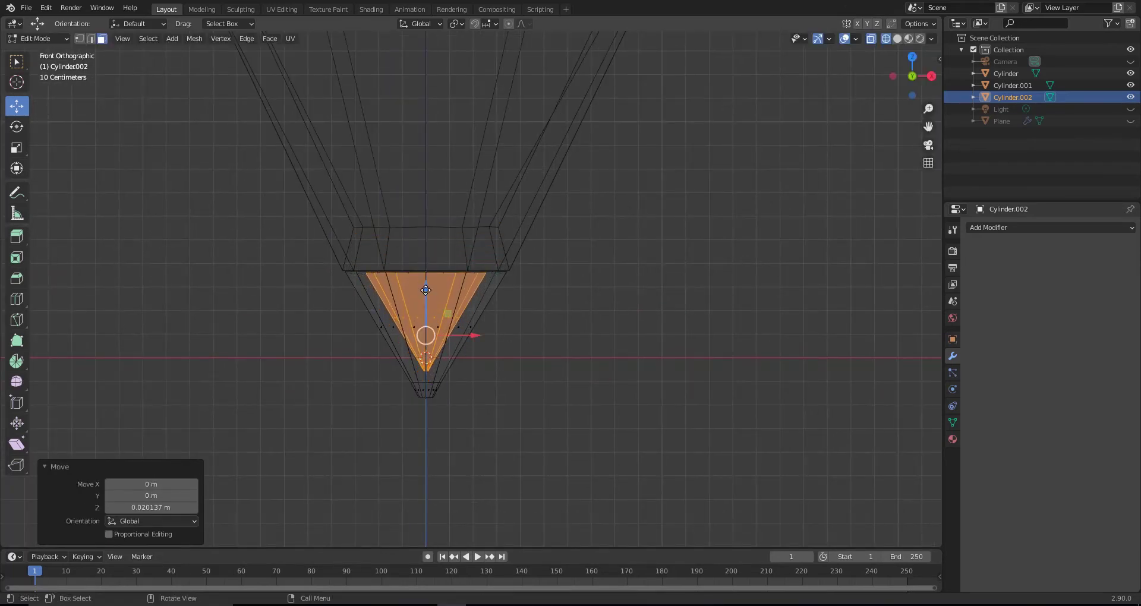
key("Tab")
left_click(425, 394)
key("s")
key("Escape")
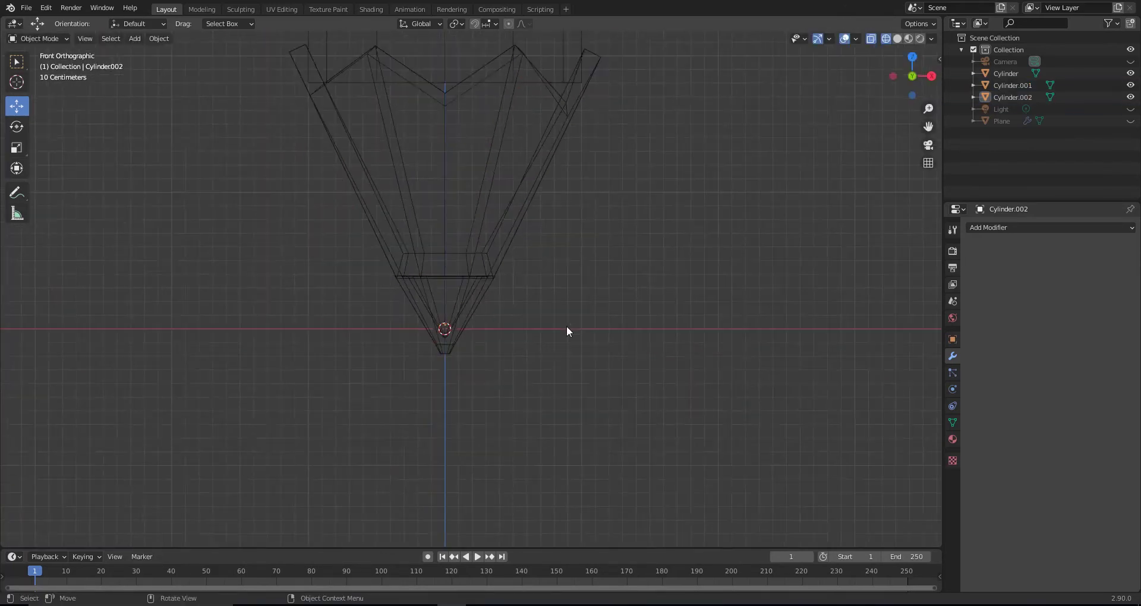
key("alt+z")
mouse_move(566, 325)
middle_mouse_down()
mouse_move(523, 332)
mouse_move(440, 277)
middle_mouse_up()
left_click(494, 326)
Add an edge loop near the wooden tip's bottom and scale it along Z by -0.8
middle_click_drag(497, 331, 547, 385)
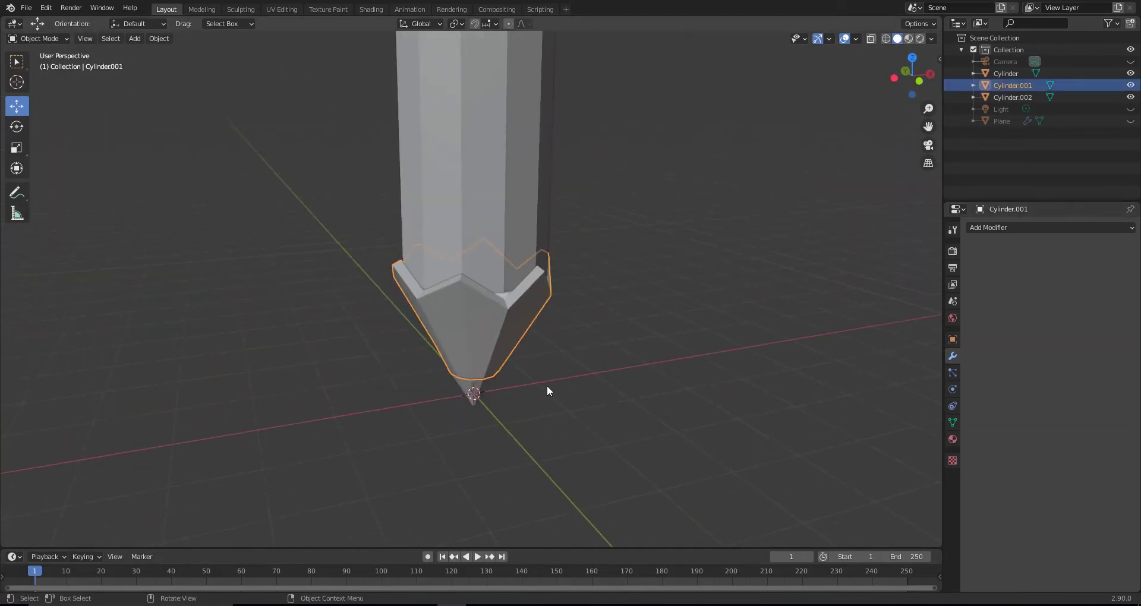
key("KP_1")
key("Tab")
middle_click_drag(528, 255, 416, 285)
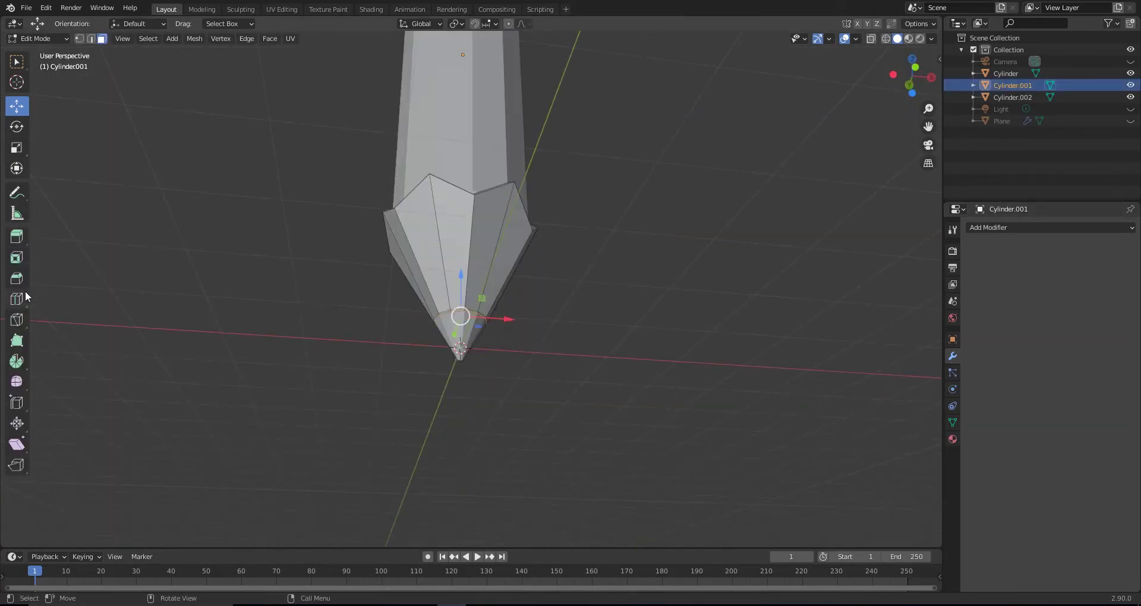
left_click(16, 298)
key("KP_1")
scroll(244, 242, "up", 5)
left_click_drag(380, 204, 371, 339)
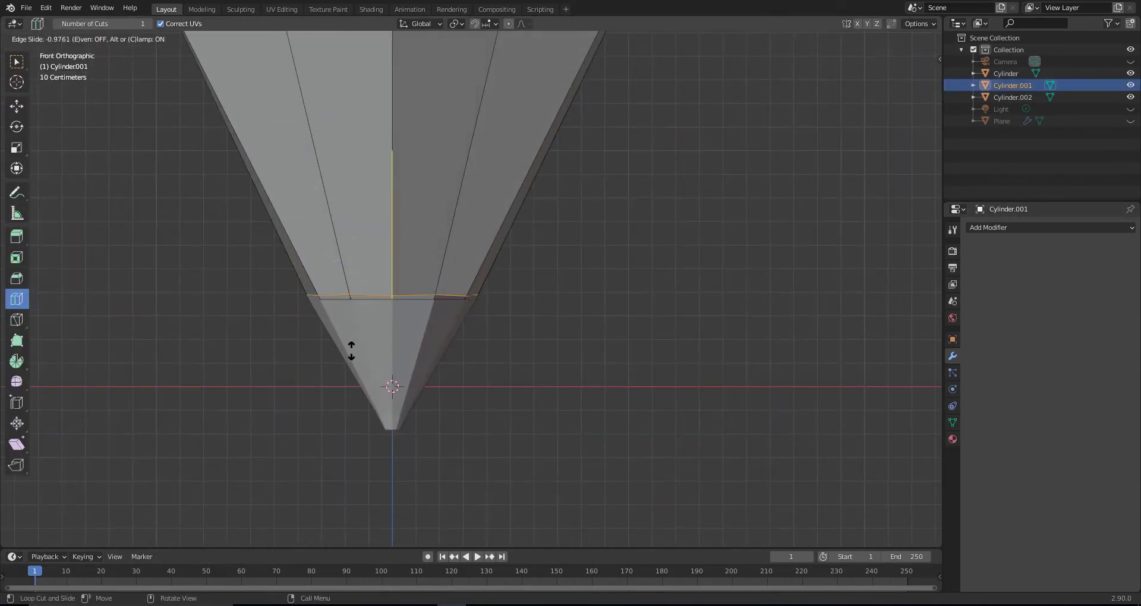
type("sz-0.8")
key("Return")
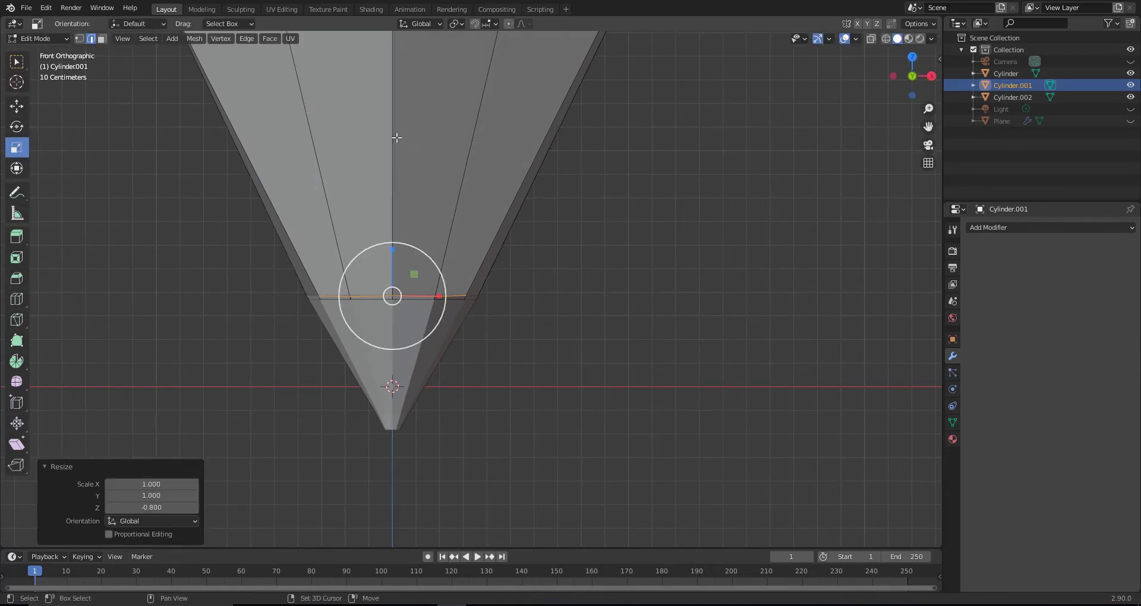
Add and slide edge loops near the wooden tip's top rim
left_click_drag(505, 79, 501, 77)
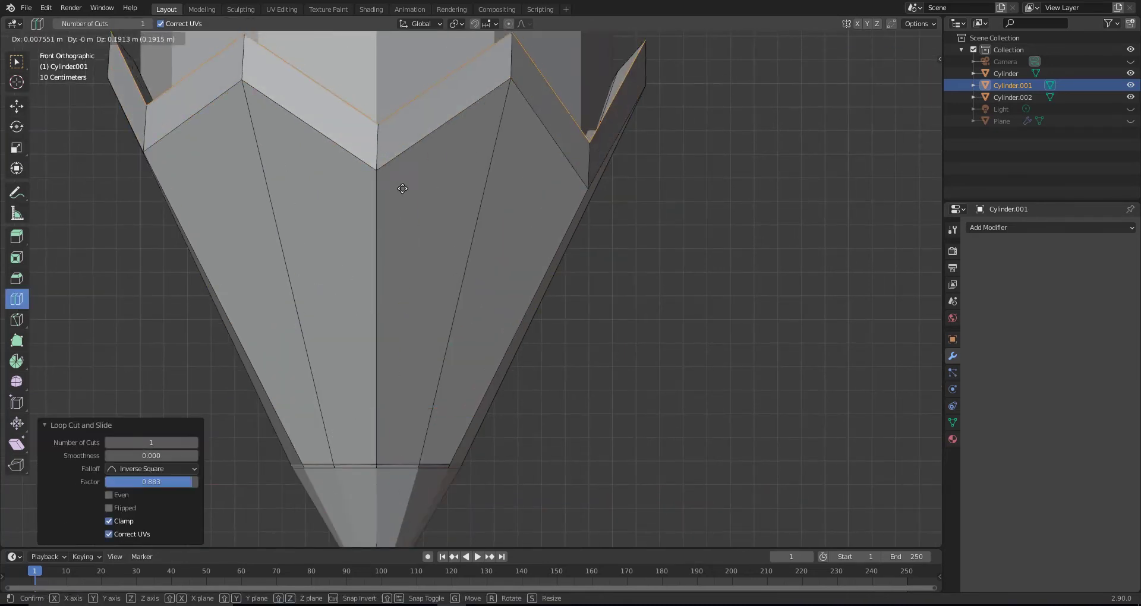
middle_click_drag(387, 119, 407, 152)
scroll(406, 152, "down", 3)
scroll(407, 152, "down", 4)
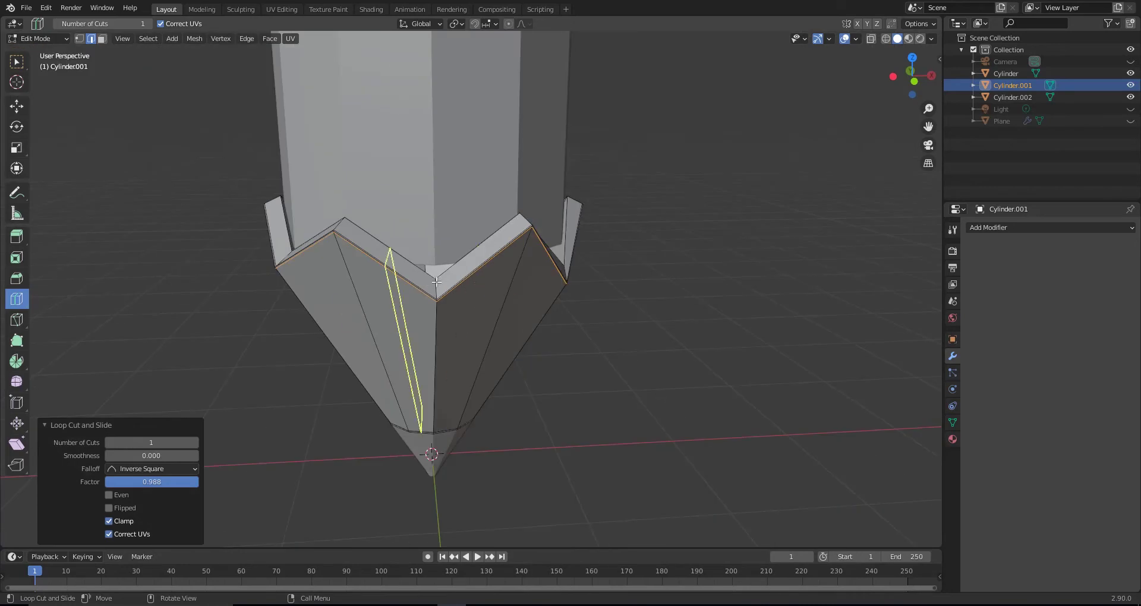
left_click_drag(467, 270, 435, 277)
Add an edge loop on the graphite point and scale its bottom face to 0
middle_click_drag(434, 277, 352, 300)
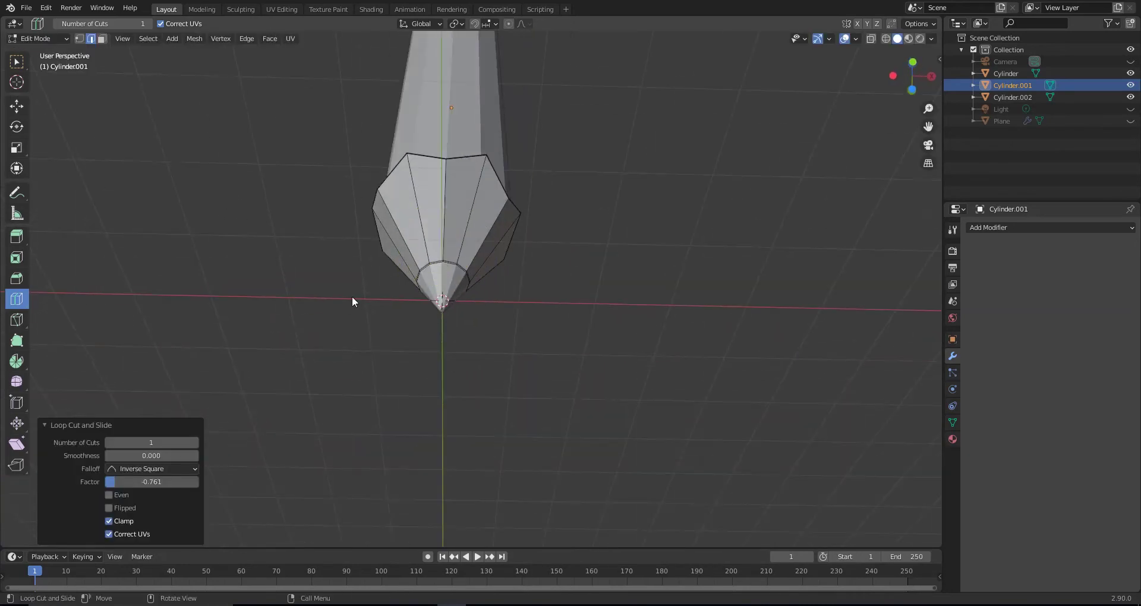
scroll(440, 306, "up", 3)
scroll(406, 314, "up", 4)
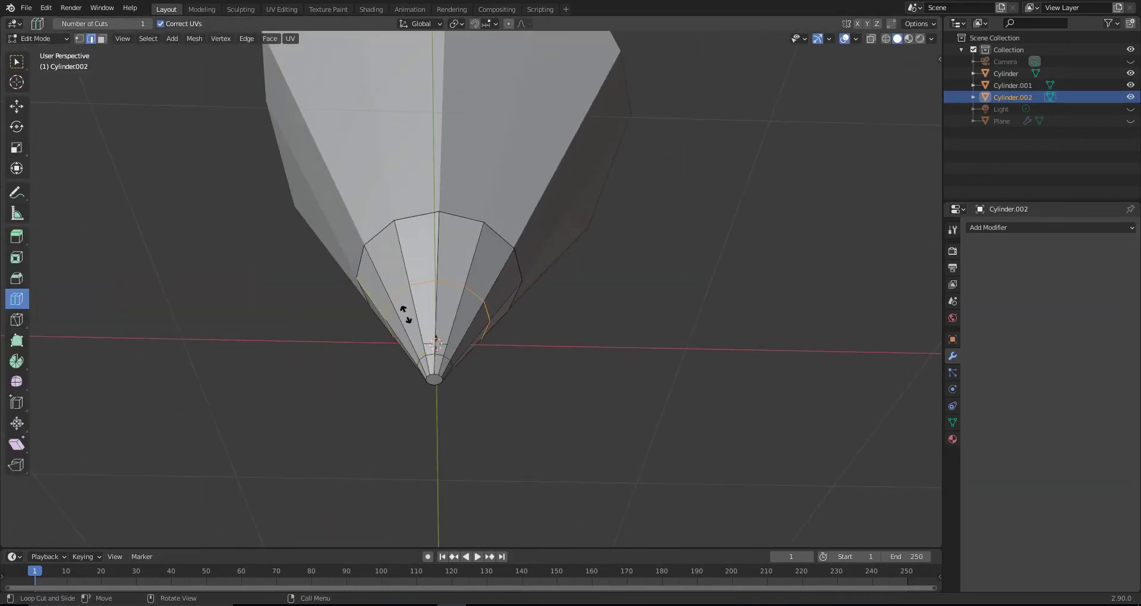
left_click(411, 244)
middle_click_drag(411, 244, 275, 238)
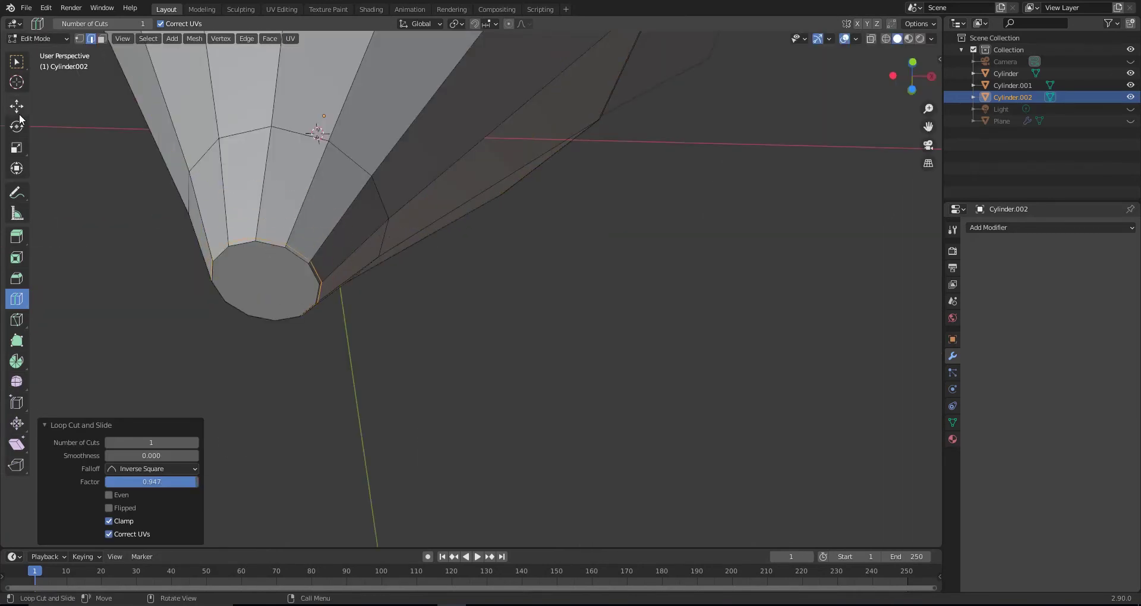
key("shift+space")
key("g")
left_click(254, 255)
key("s")
key("0")
key("Return")
Give the wooden tip a Subdivision modifier with render level 5
middle_click_drag(672, 481, 502, 275)
key("Tab")
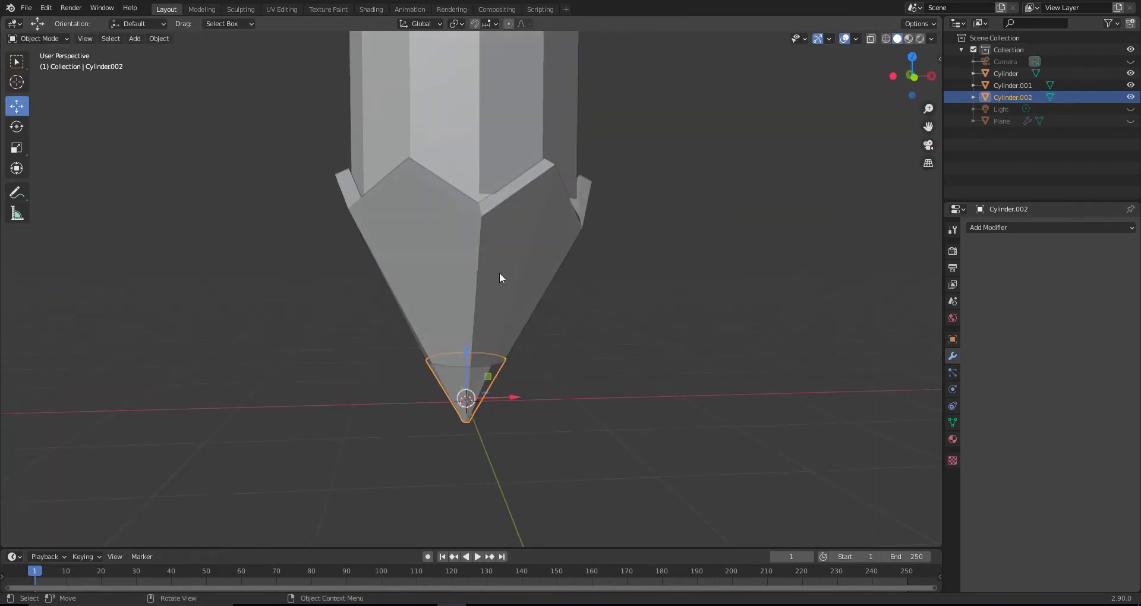
left_click(501, 275, "shift")
key("shift+a")
left_click(909, 425)
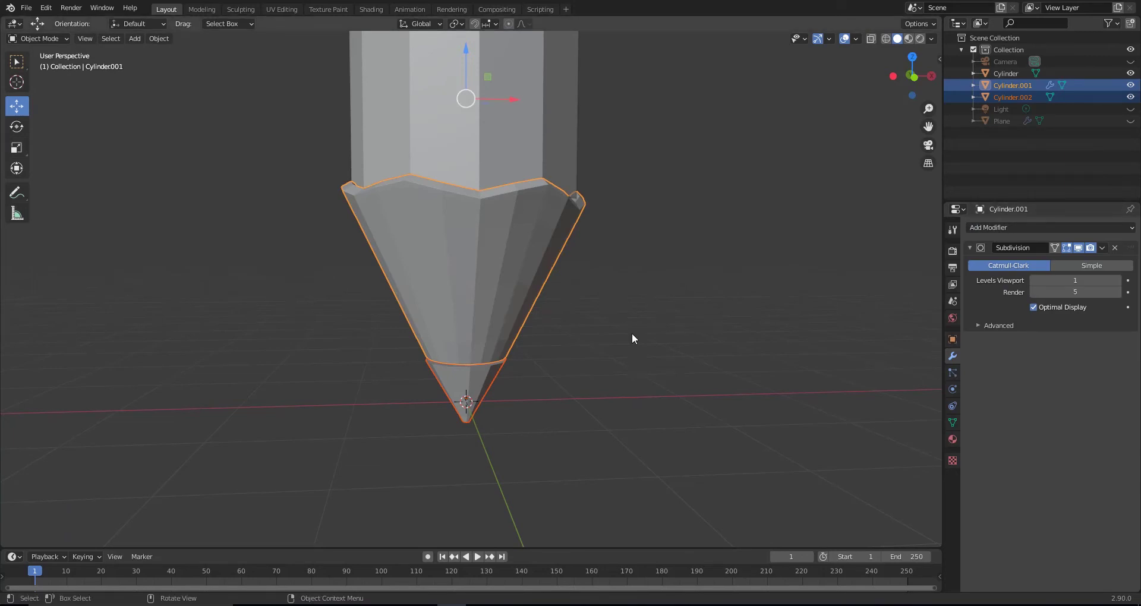
Shade the selected pencil parts smooth and check the graphite cone's position
right_click(476, 253)
left_click(477, 257)
key("alt+a")
mouse_move(476, 256)
middle_mouse_down()
mouse_move(507, 368)
mouse_move(506, 426)
mouse_move(496, 362)
mouse_move(408, 309)
middle_mouse_up()
scroll(408, 309, "up", 5)
left_click(400, 344)
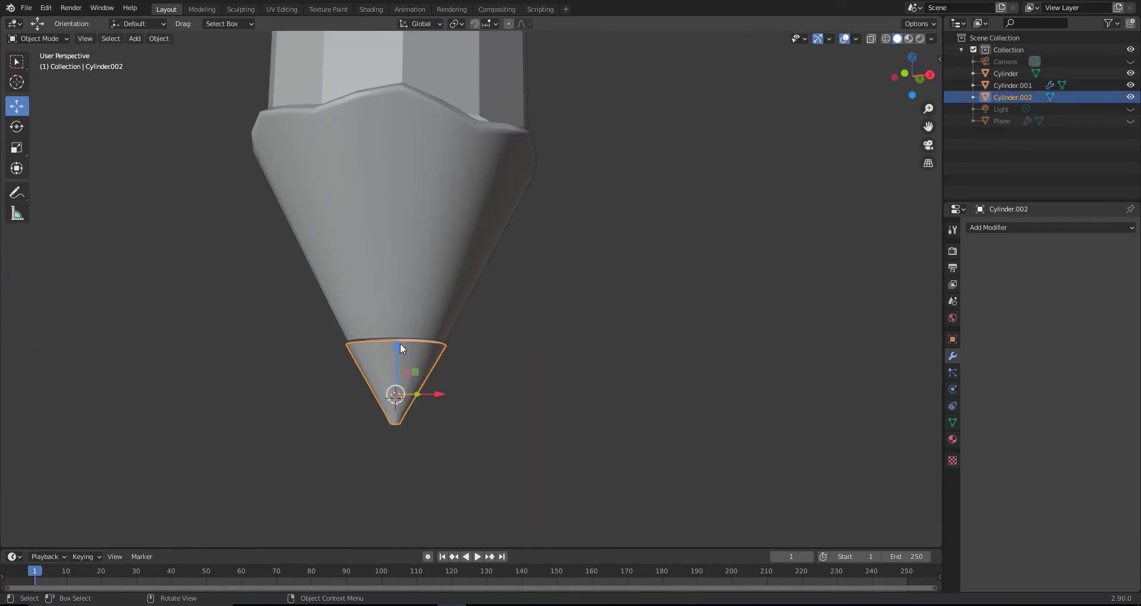
key("g")
left_click(394, 341)
scroll(488, 328, "down", 5)
middle_click_drag(488, 328, 609, 336)
Lower the pencil body's top vertex ring along Z to shorten the body
left_click(582, 336)
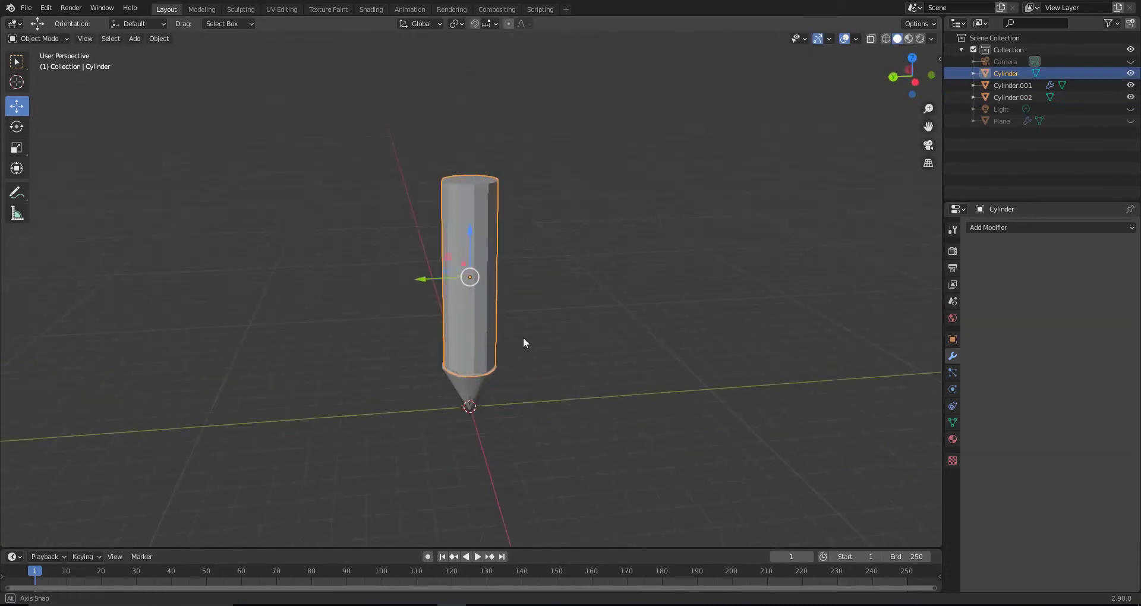
key("KP_1")
scroll(527, 345, "up", 3)
key("Tab")
key("alt+z")
left_click_drag(408, 426, 594, 356)
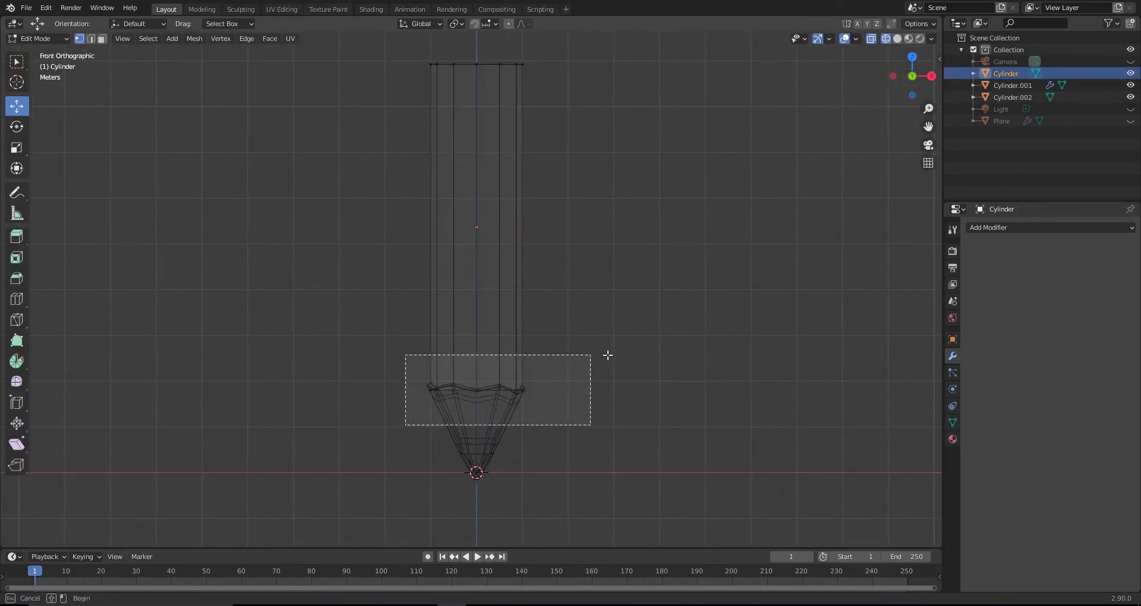
key("g")
left_click(611, 420)
middle_click_drag(594, 297, 594, 374, "shift")
left_click_drag(404, 113, 535, 167)
key("g")
key("z")
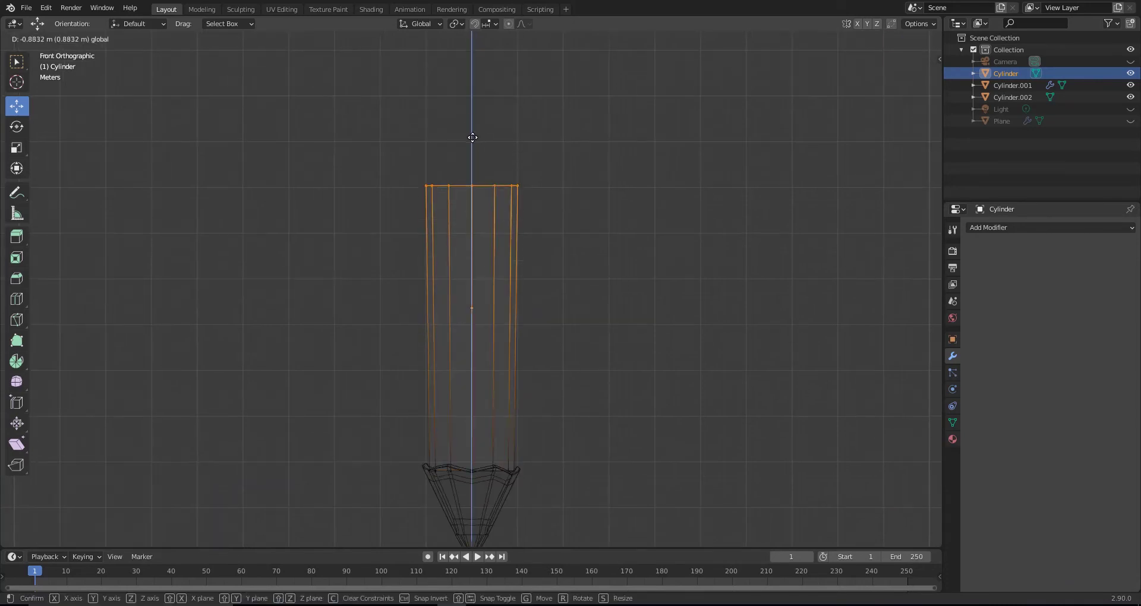
left_click(471, 181)
Scale the top ring by 1.238 so the body tapers down to the cone
scroll(517, 371, "down", 3)
key("s")
left_click(489, 267)
scroll(489, 267, "up", 3)
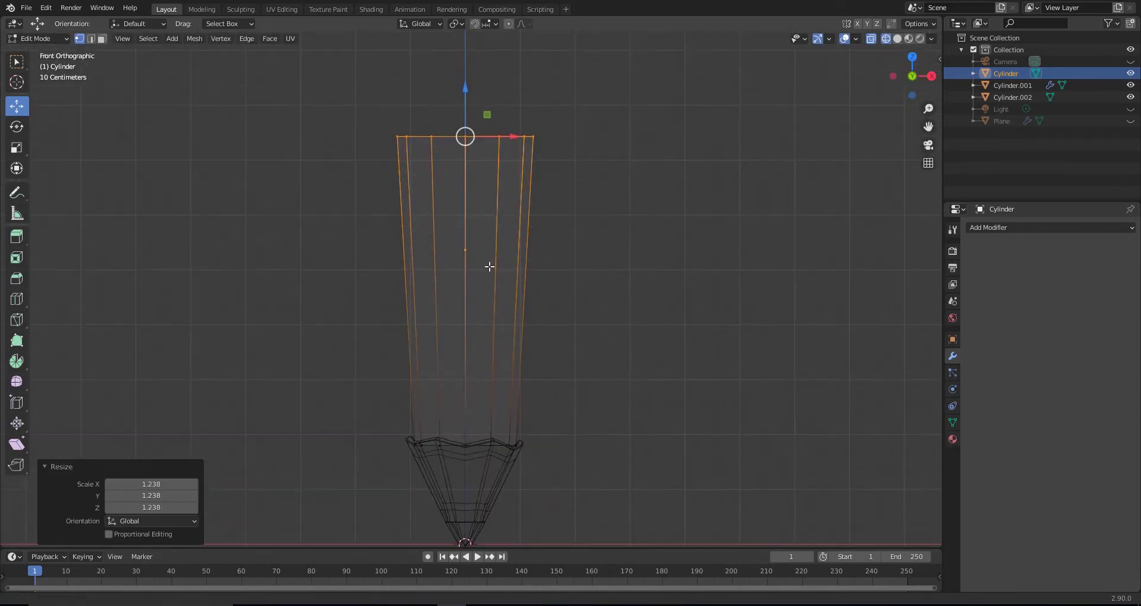
scroll(389, 291, "down", 2)
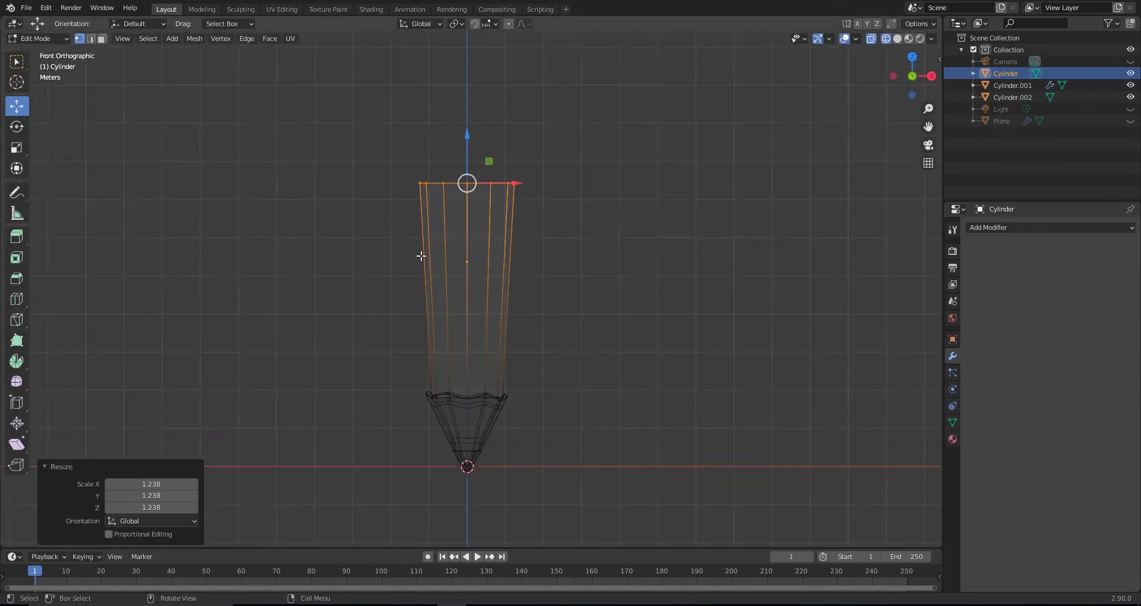
key("Tab")
Isolate the body, delete its top face to open it, then show all pieces again
mouse_move(420, 255)
middle_mouse_down()
mouse_move(491, 372)
mouse_move(473, 297)
mouse_move(588, 272)
middle_mouse_up()
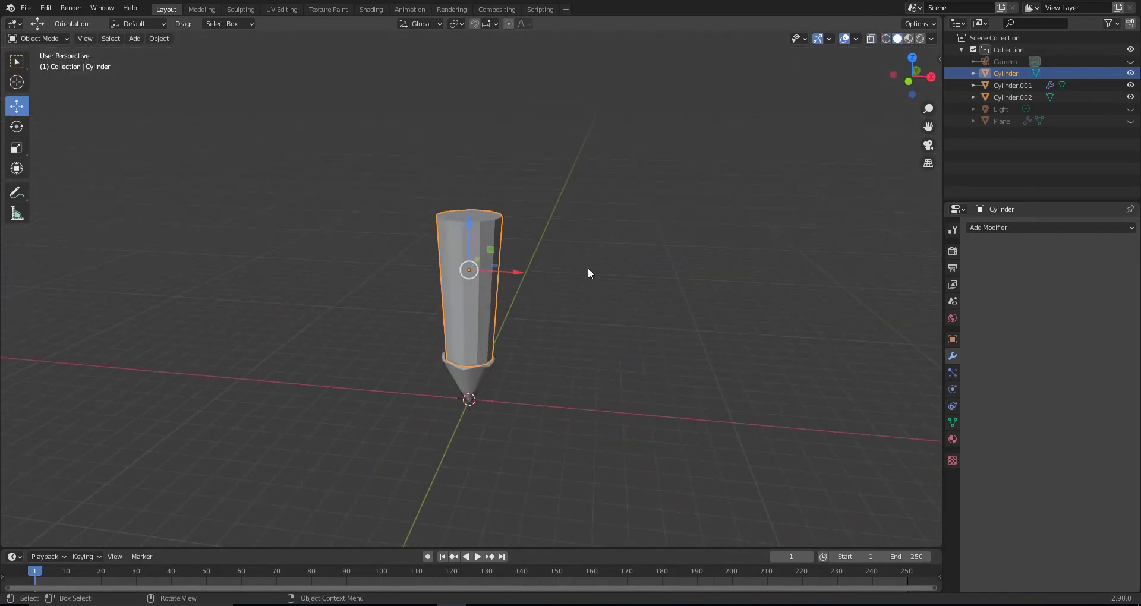
scroll(433, 292, "up", 3)
key("shift+h")
scroll(433, 327, "up", 1)
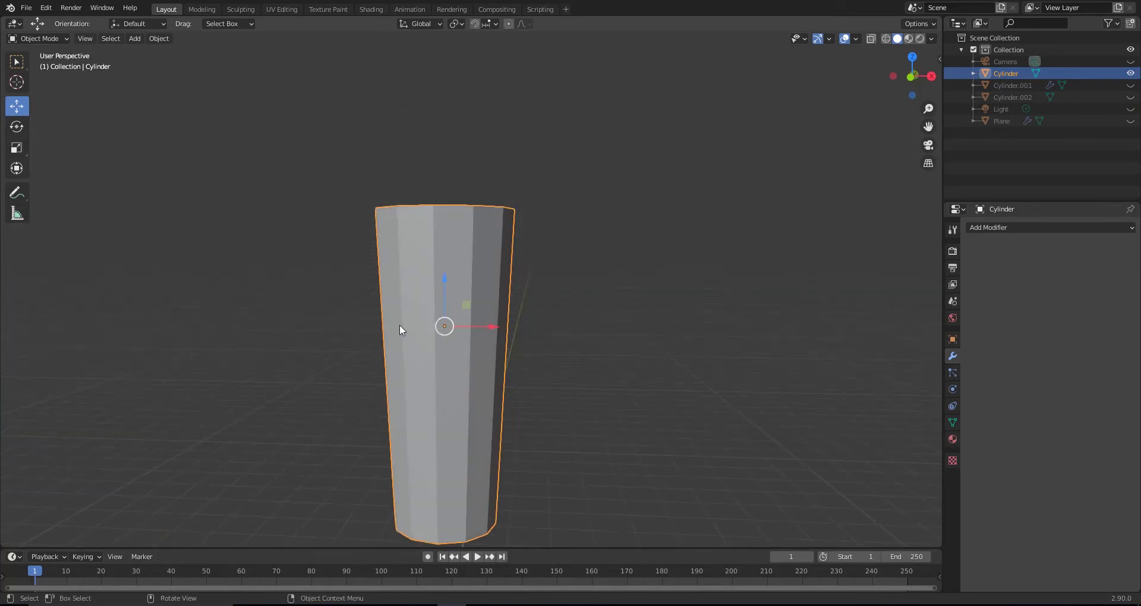
mouse_move(519, 386)
middle_mouse_down()
mouse_move(509, 278)
mouse_move(429, 165)
middle_mouse_up()
key("Tab")
mouse_move(452, 313)
middle_mouse_down()
mouse_move(422, 208)
mouse_move(402, 260)
mouse_move(576, 218)
mouse_move(572, 233)
middle_mouse_up()
key("3")
key("x")
left_click(428, 222)
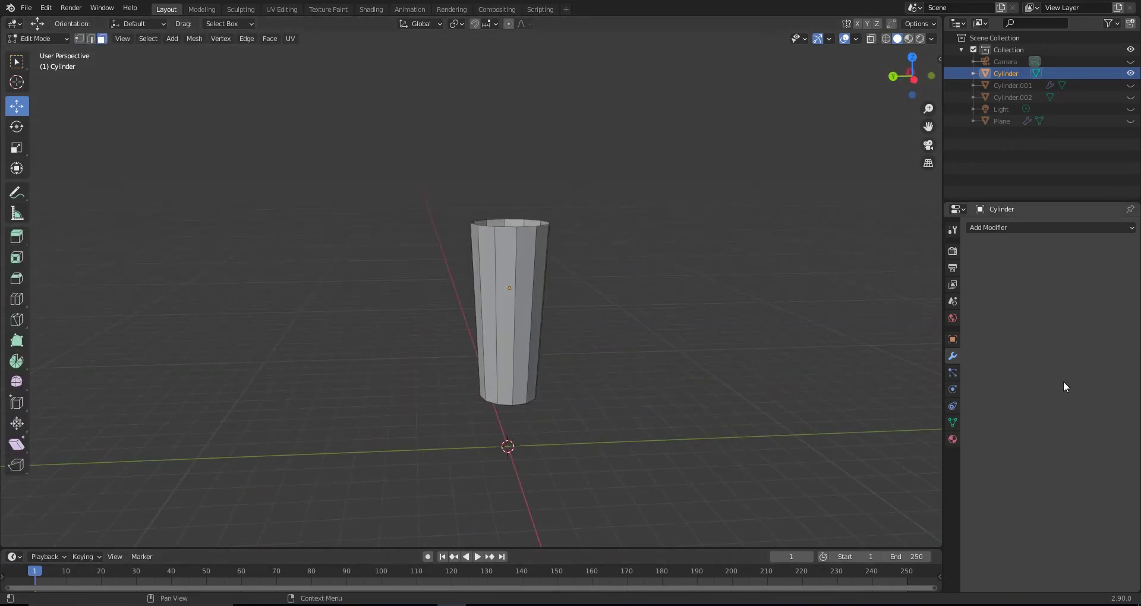
key("Tab")
middle_click_drag(564, 265, 570, 293)
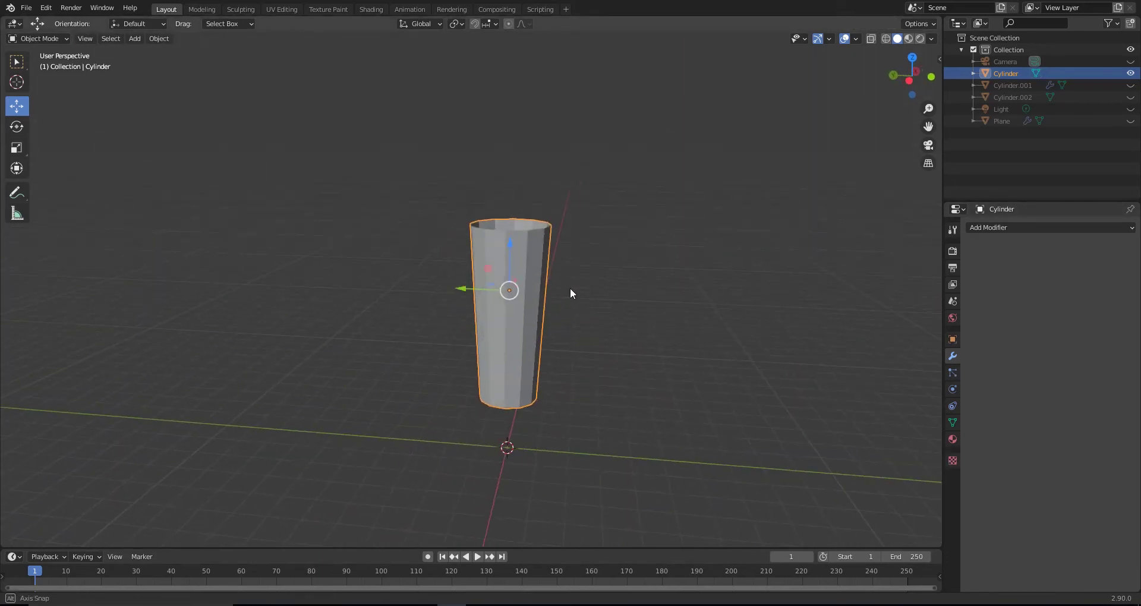
left_click(1130, 85)
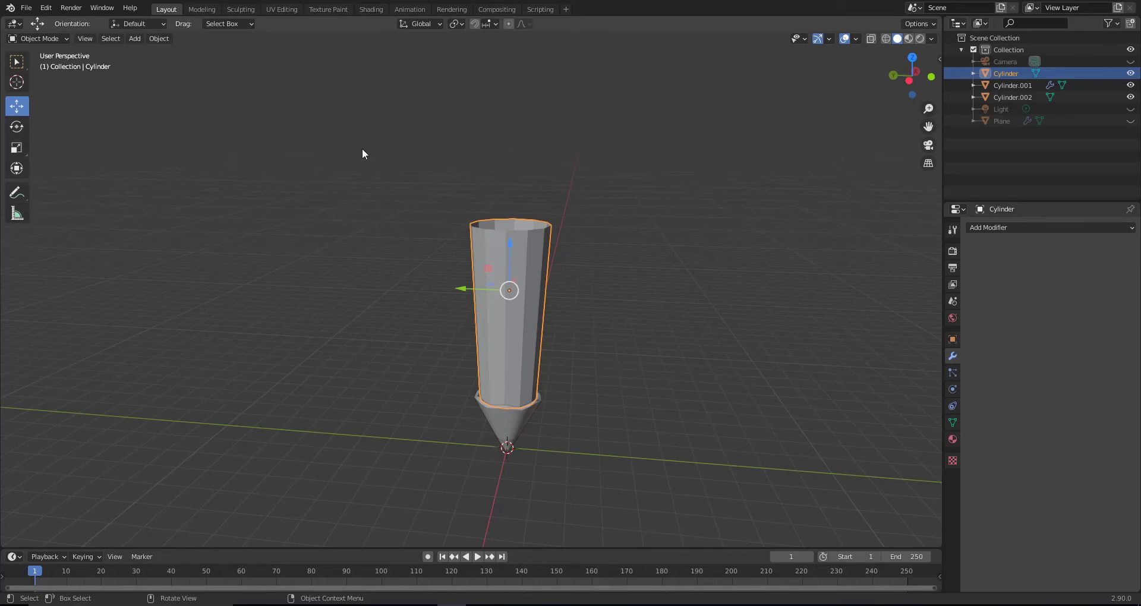
Extrude all body faces along normals with even offset, shifting the inner walls 0.156 m
mouse_move(452, 194)
middle_mouse_down()
mouse_move(543, 316)
mouse_move(613, 313)
mouse_move(657, 326)
middle_mouse_up()
key("Tab")
key("a")
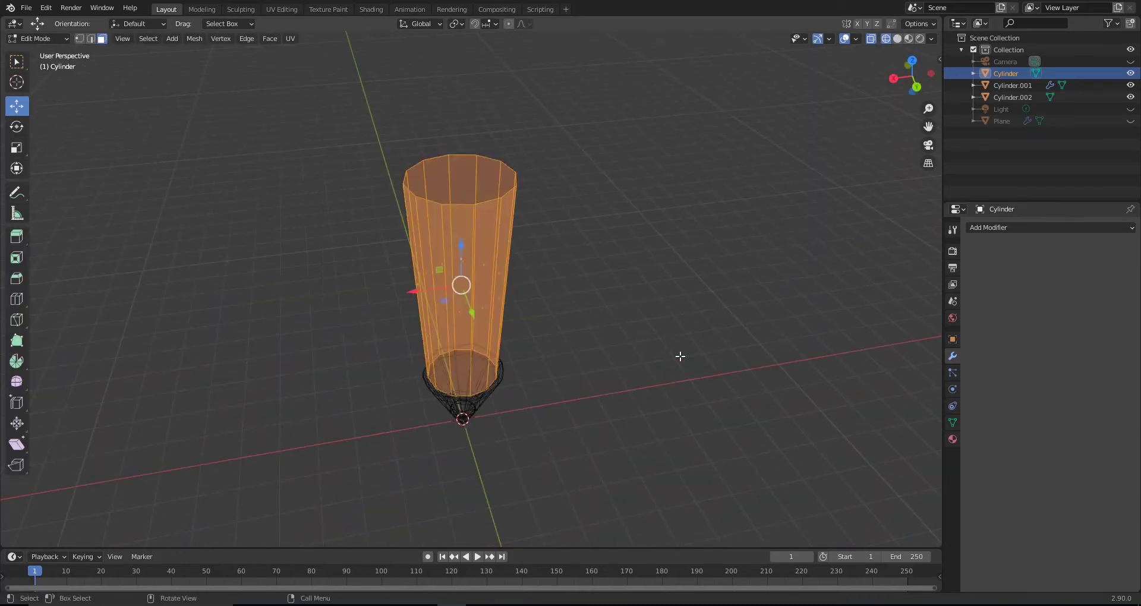
key("alt+s")
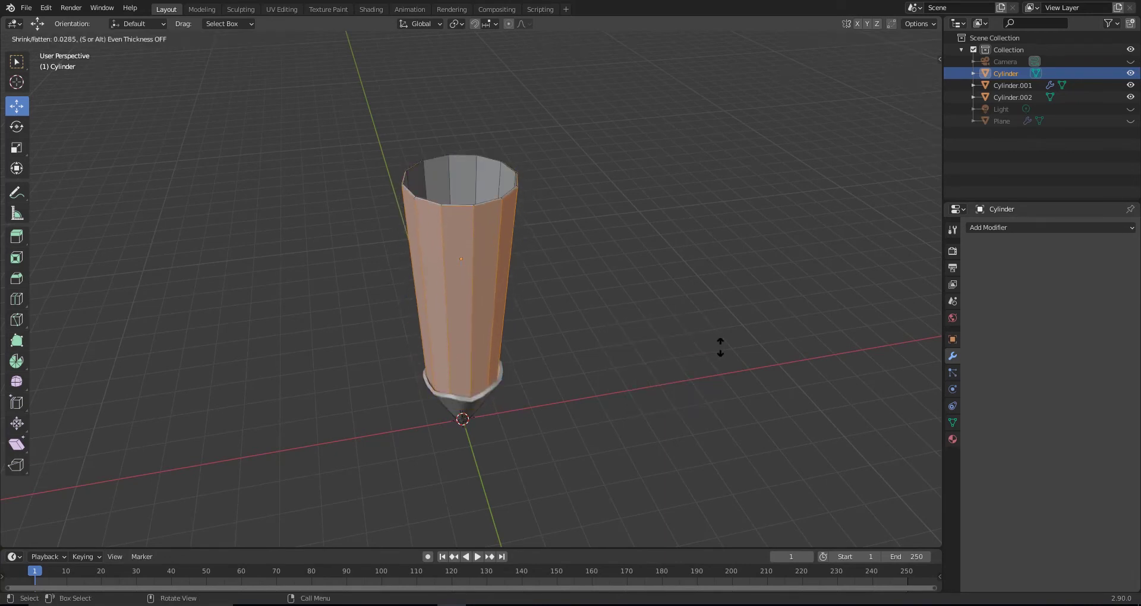
key("alt")
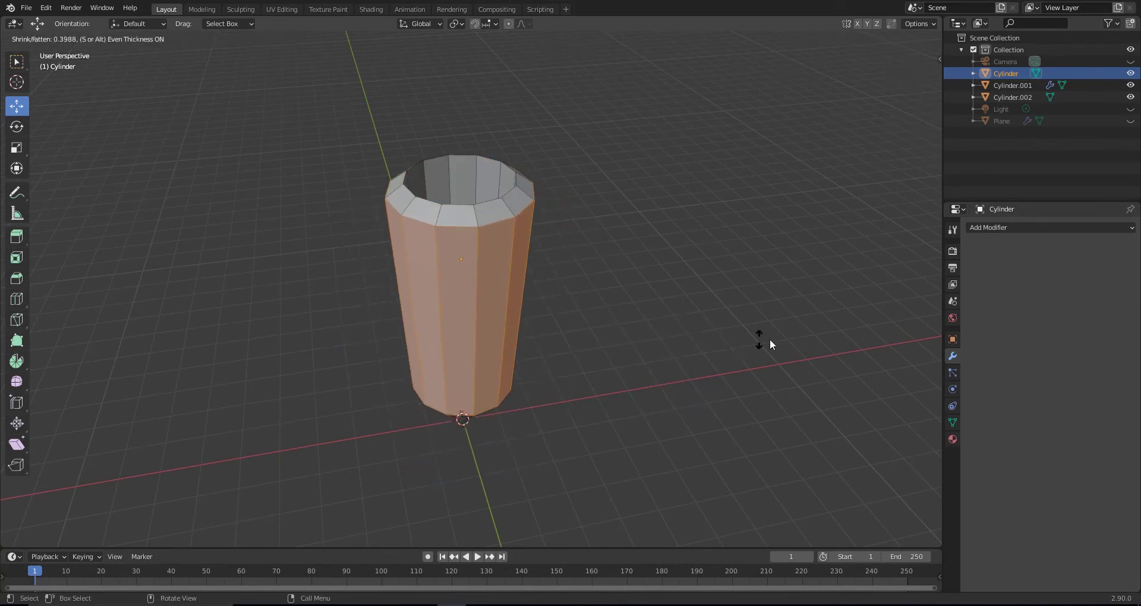
left_click(41, 356)
key("KP_1")
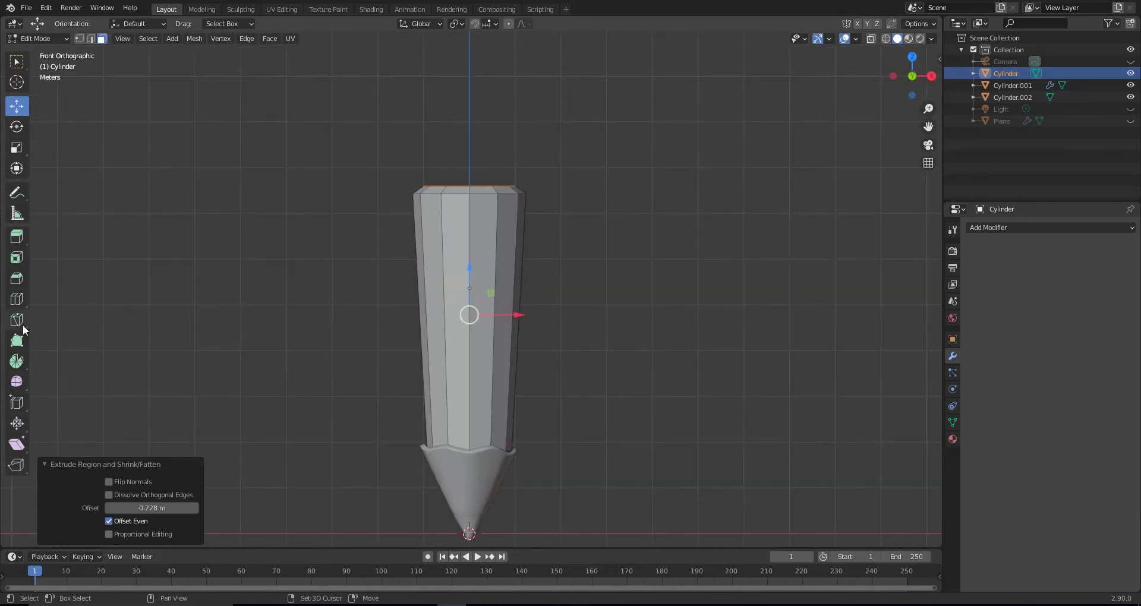
key("alt+z")
left_click_drag(469, 268, 470, 278)
middle_click_drag(470, 278, 535, 308)
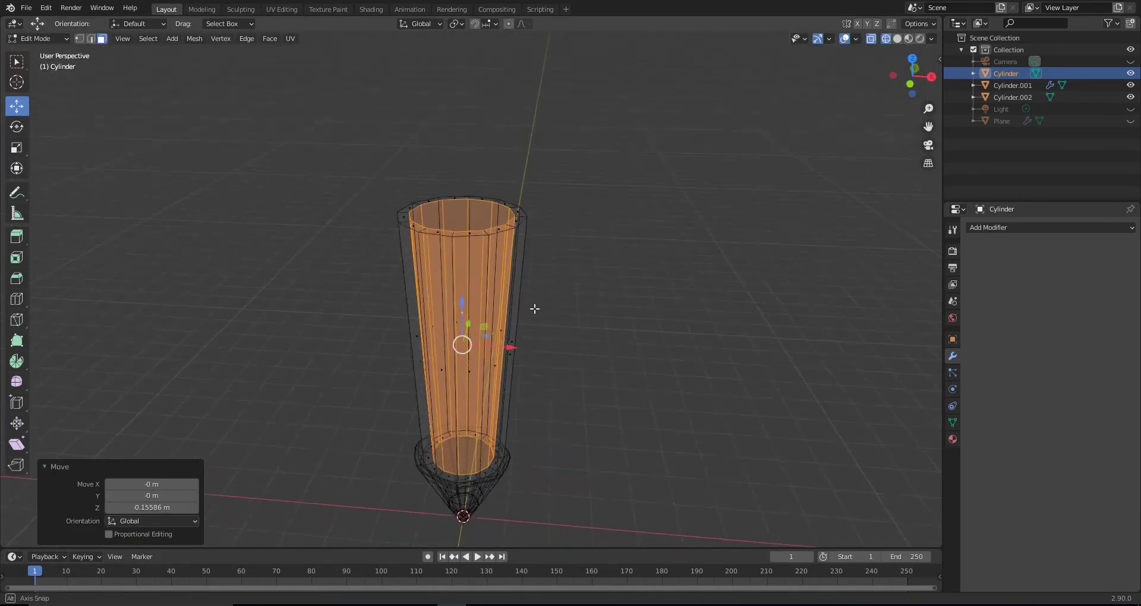
key("alt+z")
Add supporting edge loops just below the top rim and near the base
left_click(449, 204)
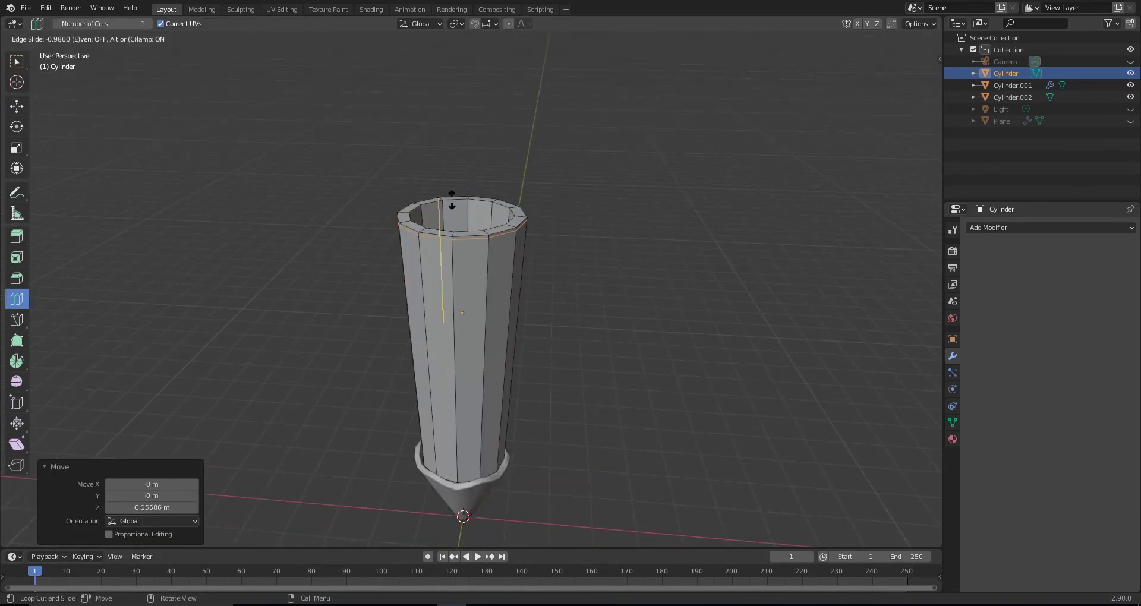
scroll(451, 202, "up", 5)
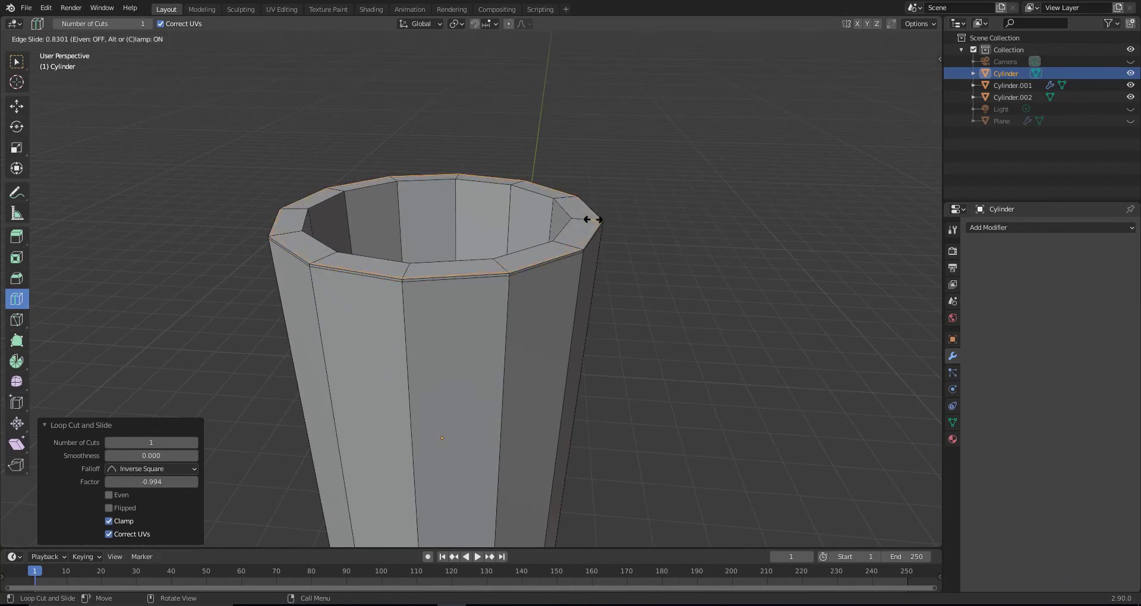
left_click_drag(592, 219, 556, 77)
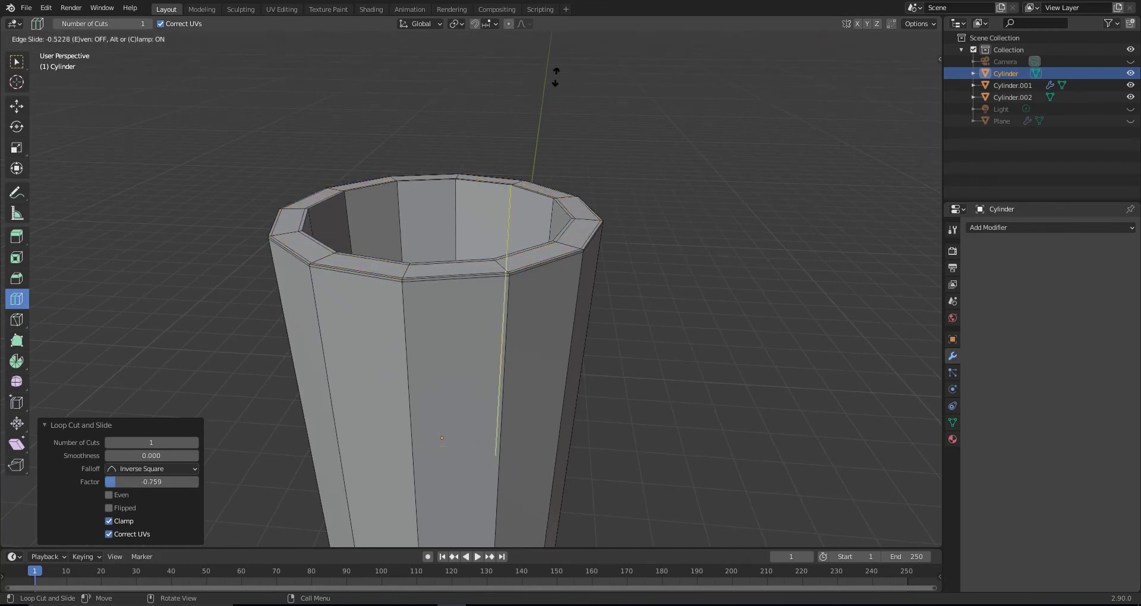
left_click(600, 517)
key("KP_1")
middle_click_drag(596, 484, 690, 310, "shift")
key("alt+z")
left_click_drag(652, 262, 630, 437)
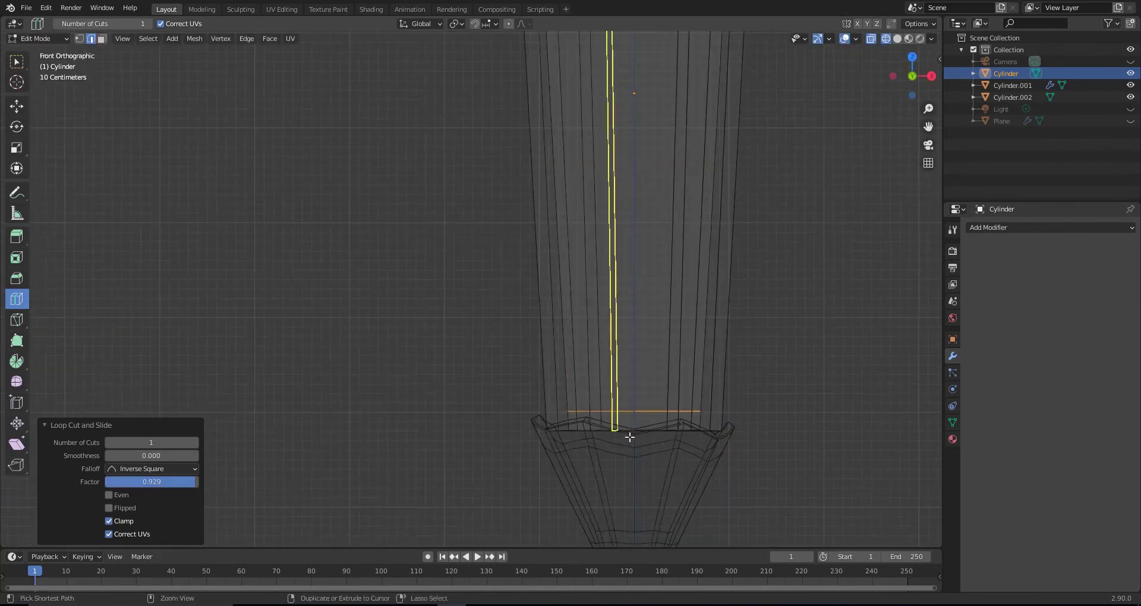
left_click_drag(736, 200, 747, 197)
left_click(772, 427)
key("Tab")
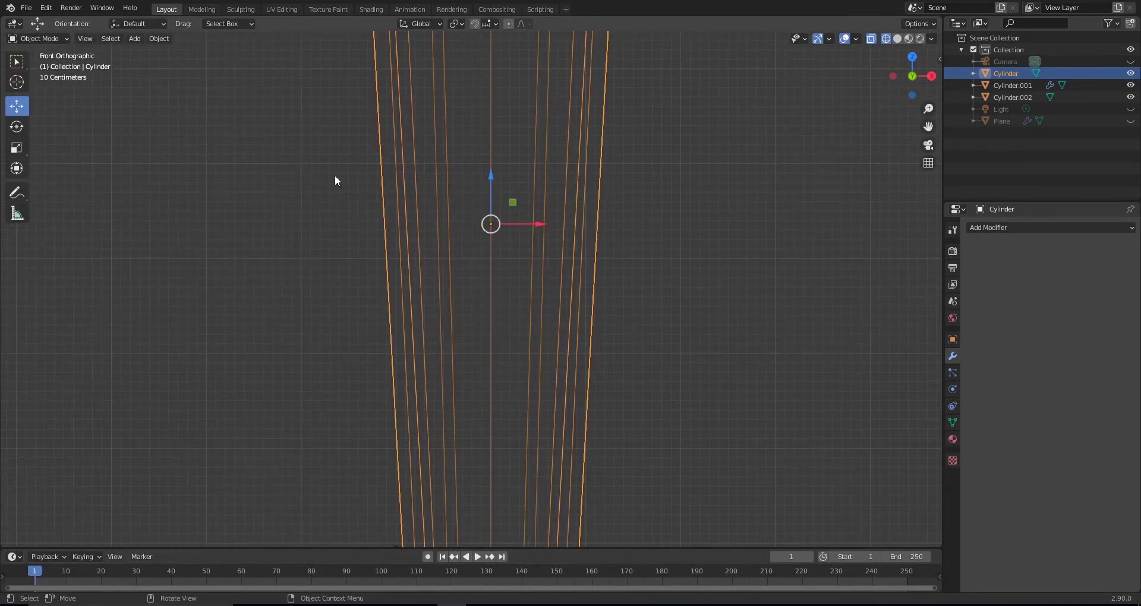
Add a Subdivision Surface modifier at render level 5 to the pencil body
left_click(994, 226)
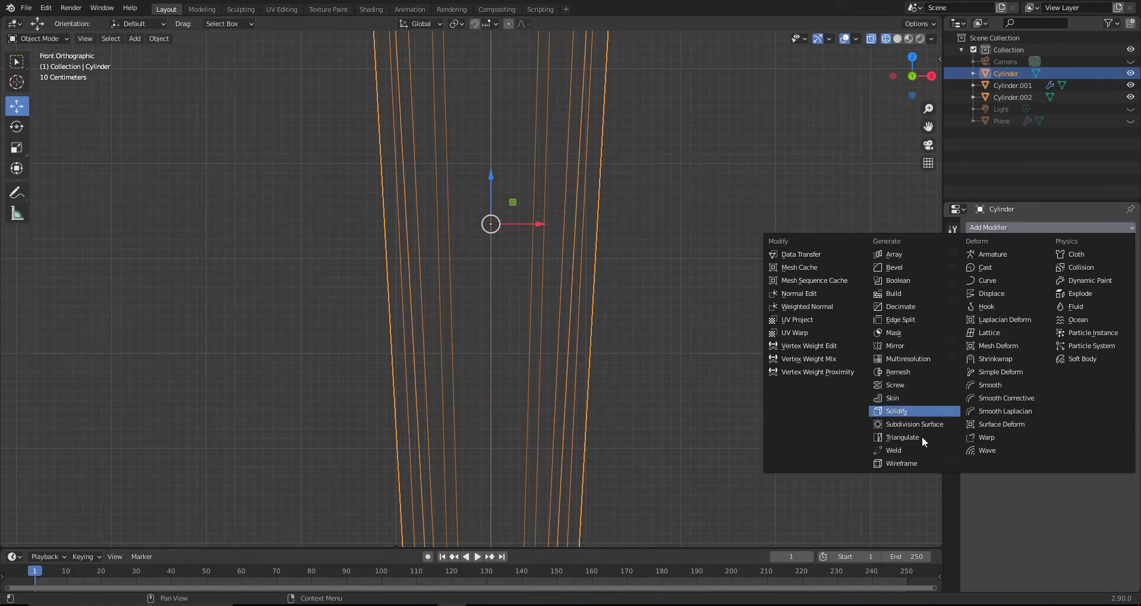
left_click(940, 425)
type("5")
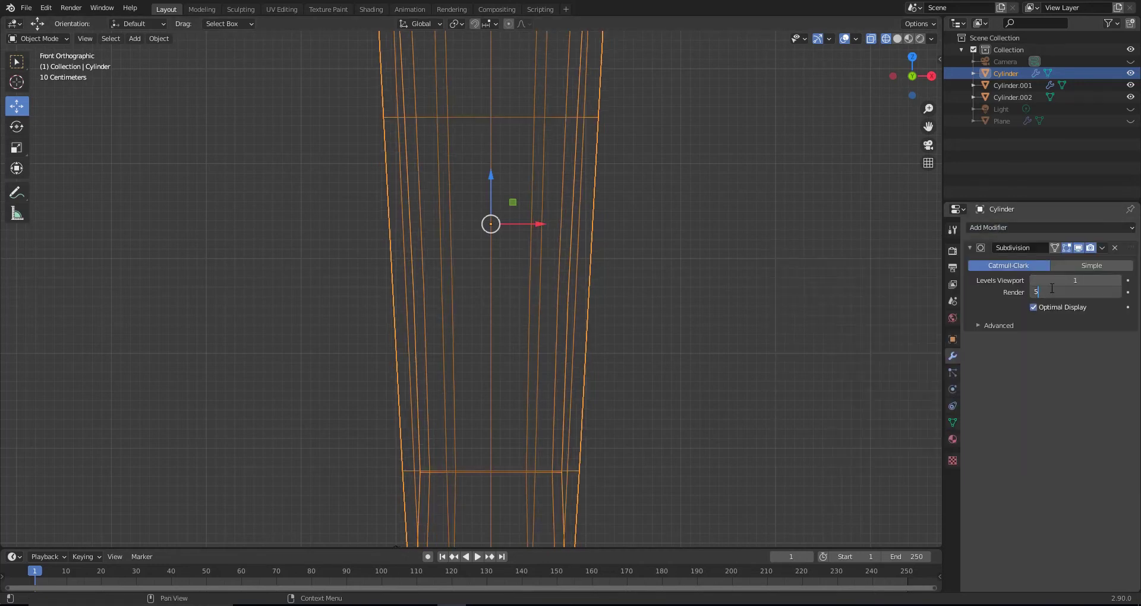
key("shift+z")
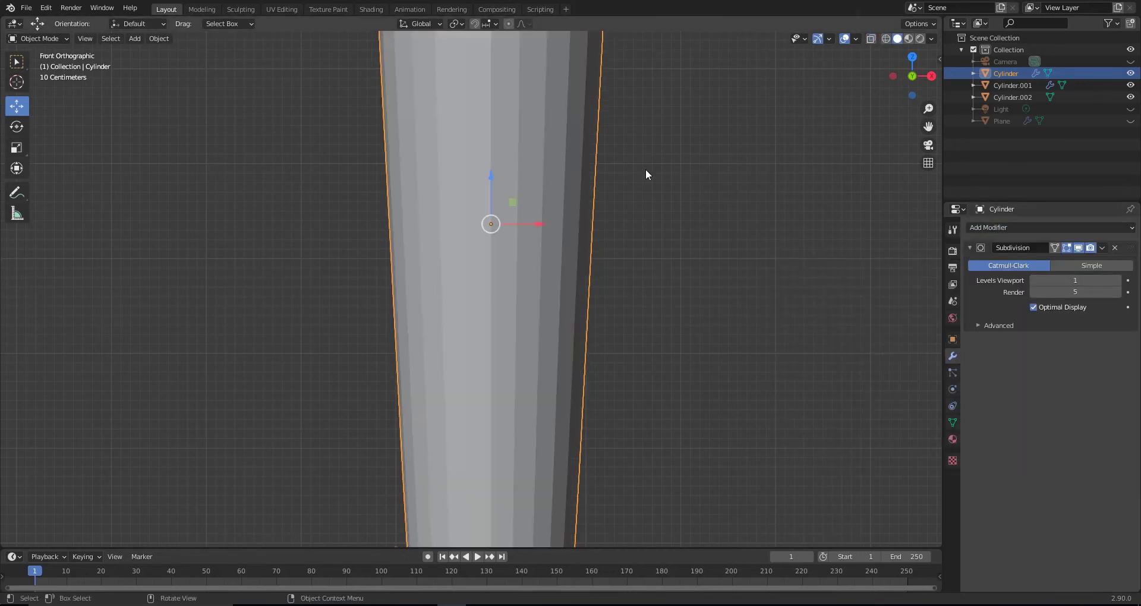
right_click(483, 229)
mouse_move(645, 168)
middle_mouse_down()
mouse_move(484, 228)
mouse_move(612, 349)
mouse_move(605, 258)
middle_mouse_up()
scroll(605, 258, "down", 3)
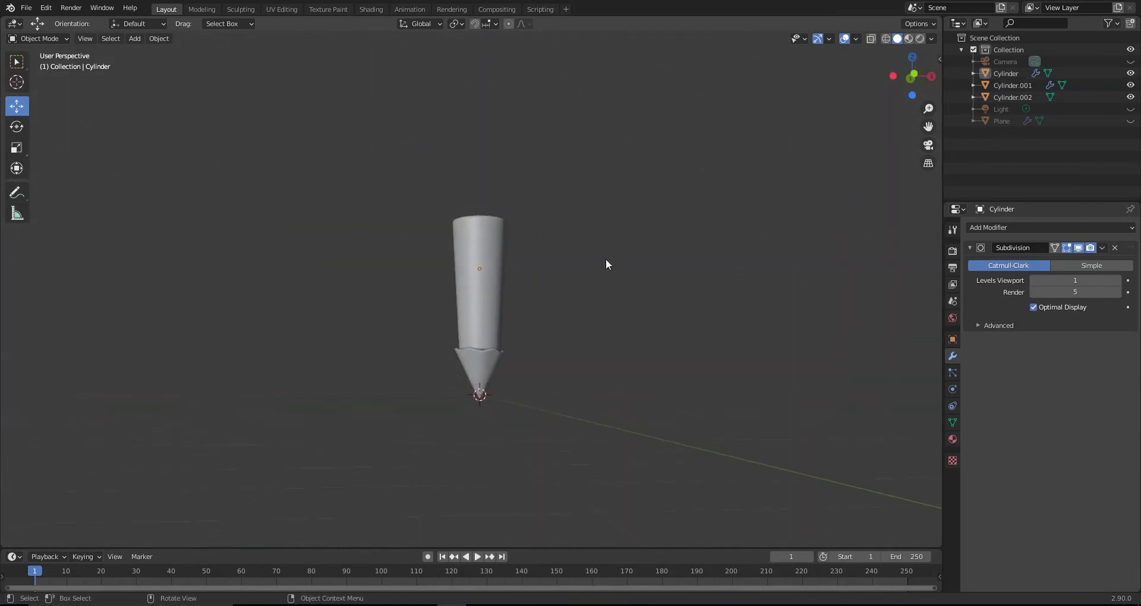
Cut one more edge loop into the body, then deselect everything
key("Tab")
key("ctrl+r")
left_click(479, 282)
key("Tab")
mouse_move(518, 388)
middle_mouse_down()
mouse_move(517, 356)
mouse_move(473, 457)
middle_mouse_up()
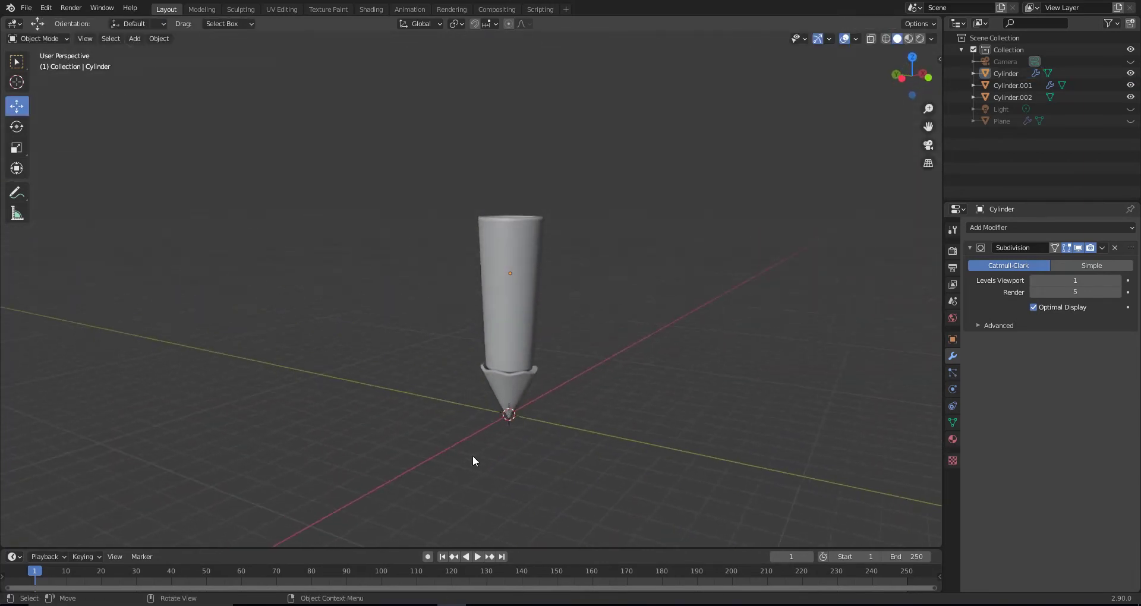
left_click(508, 299)
left_click(549, 367)
middle_click_drag(549, 368, 580, 380)
scroll(580, 379, "up", 4)
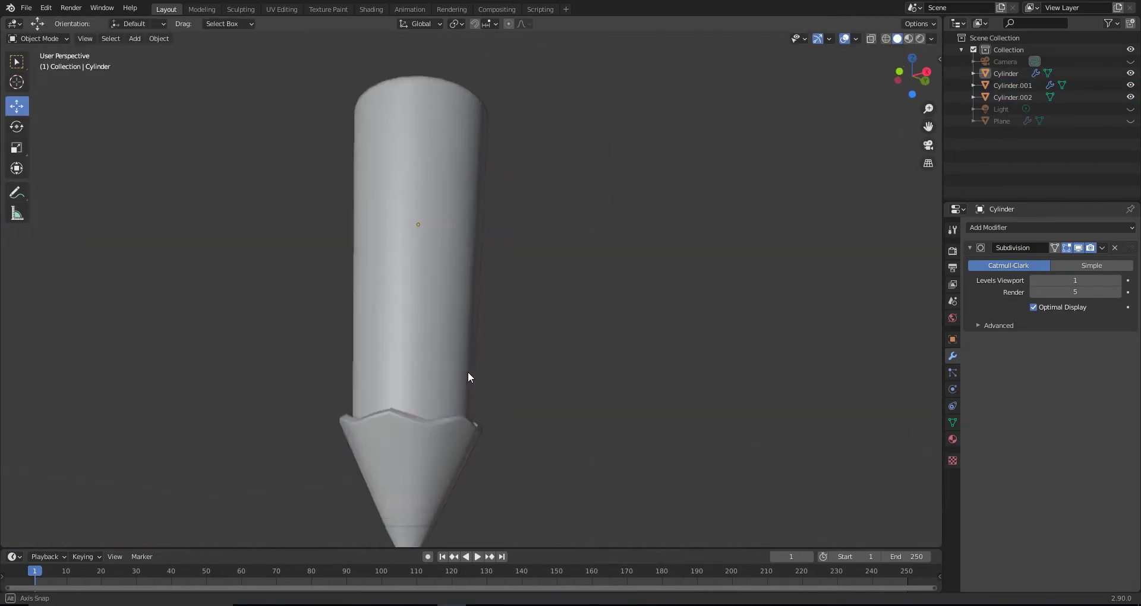
scroll(468, 372, "down", 4)
mouse_move(468, 372)
middle_mouse_down()
mouse_move(545, 381)
mouse_move(479, 188)
middle_mouse_up()
left_click(135, 38)
Add a cylinder, move it above the pencil, and scale it up to 1.287
left_click(256, 113)
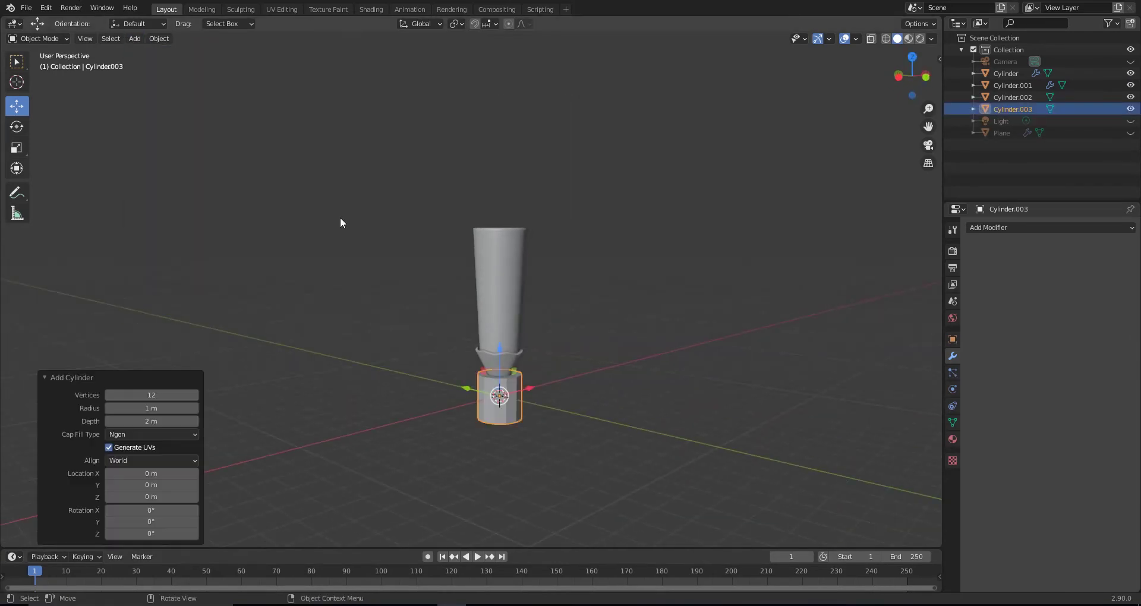
key("KP_1")
key("g")
key("z")
left_click(481, 183)
scroll(481, 183, "up", 3)
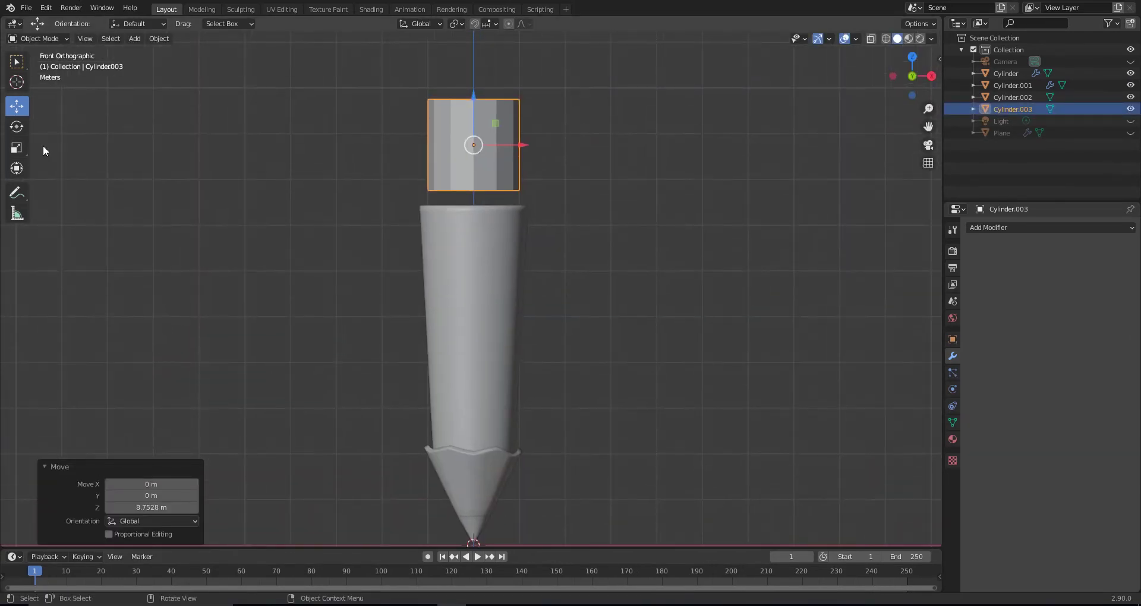
key("s")
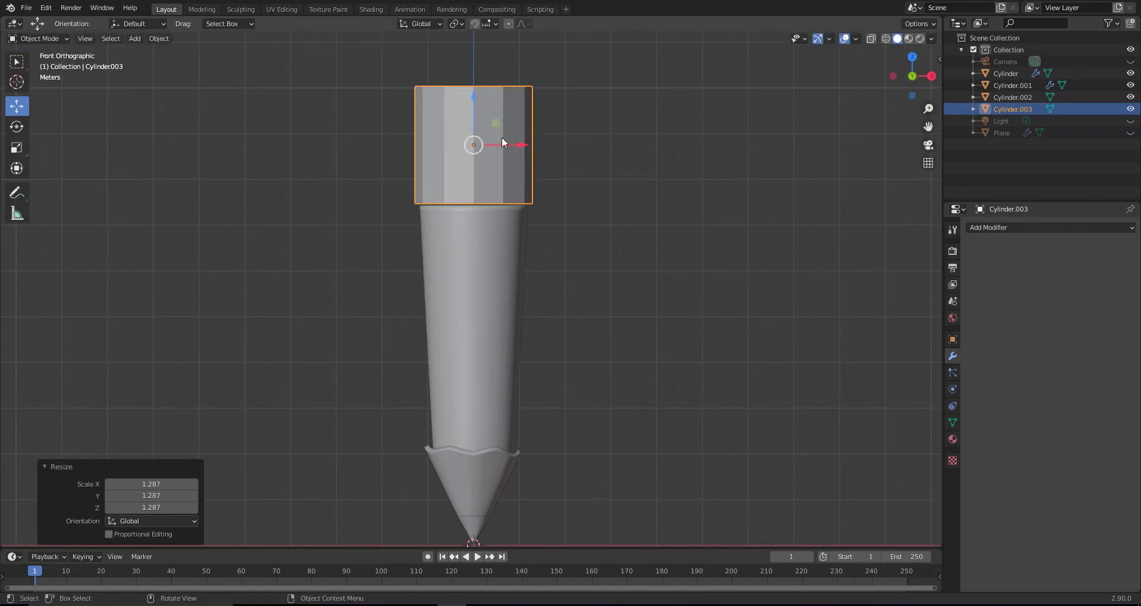
left_click(501, 137)
key("s")
left_click(579, 163)
Duplicate the cylinder and flatten the copy into a thin slice just above the body
key("shift+d")
key("Escape")
key("s")
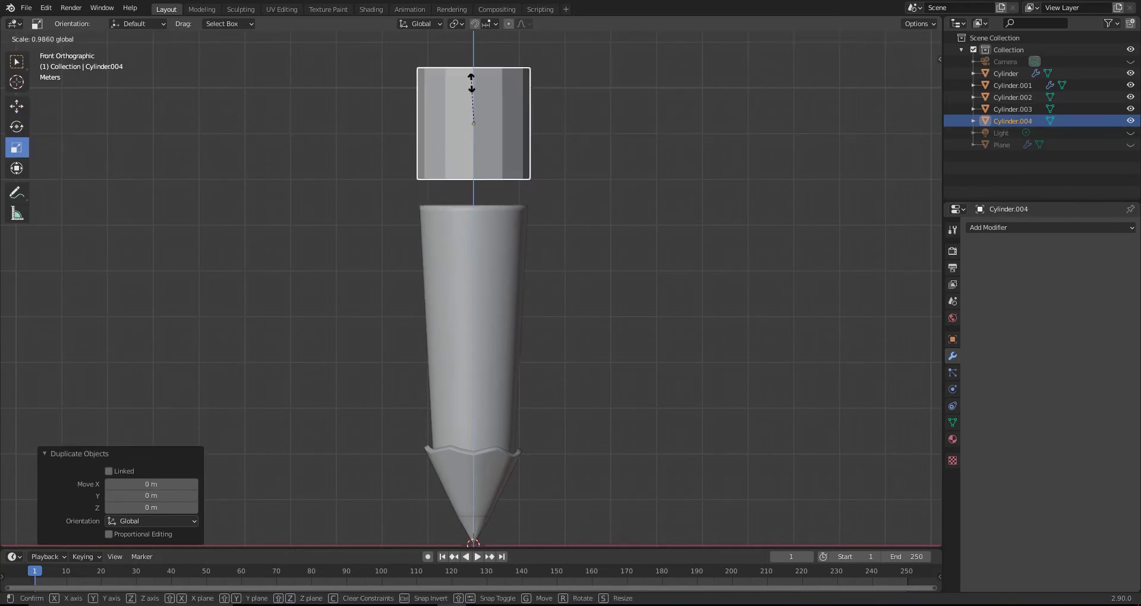
left_click(474, 123)
key("g")
key("z")
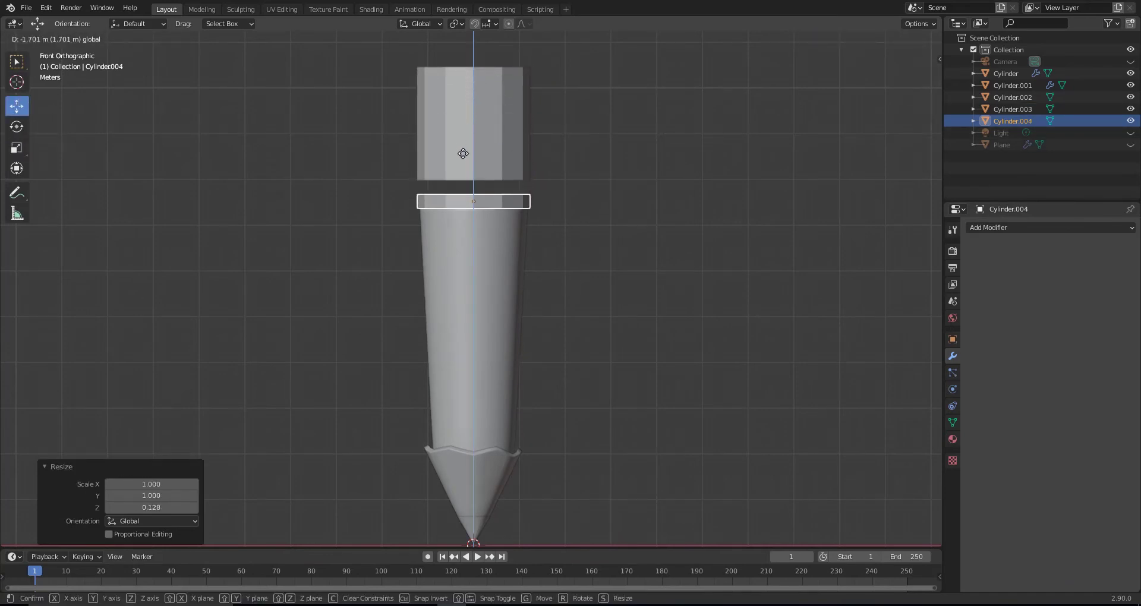
left_click(463, 154)
scroll(485, 158, "up", 3)
key("g")
key("z")
left_click(484, 168)
scroll(485, 168, "up", 3)
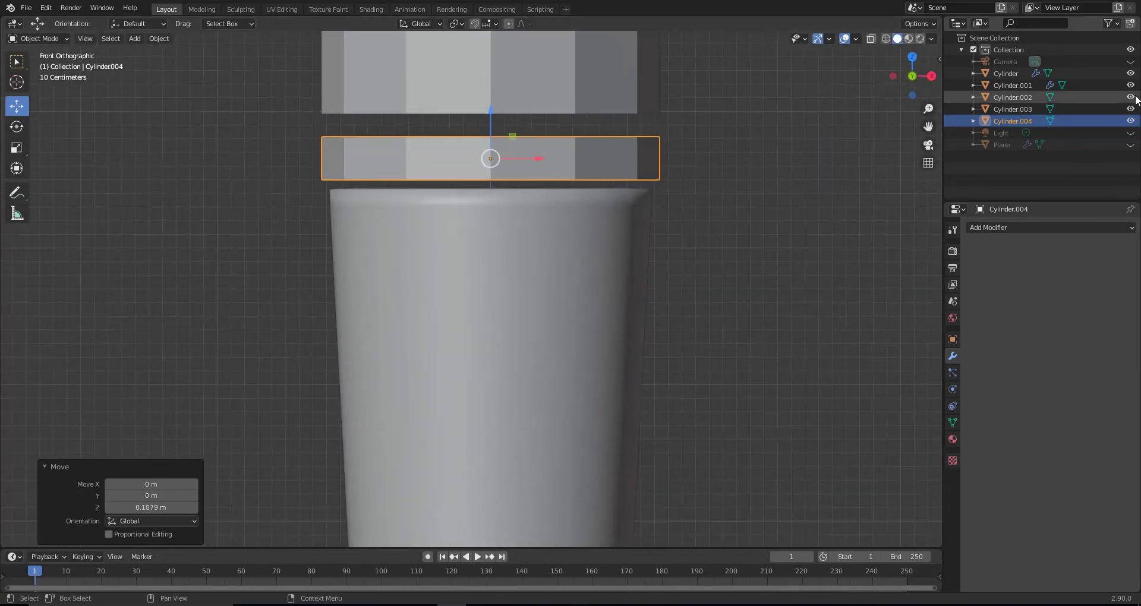
Add a centred edge loop around the slice and inset its top face
key("Tab")
left_click_drag(396, 158, 399, 133)
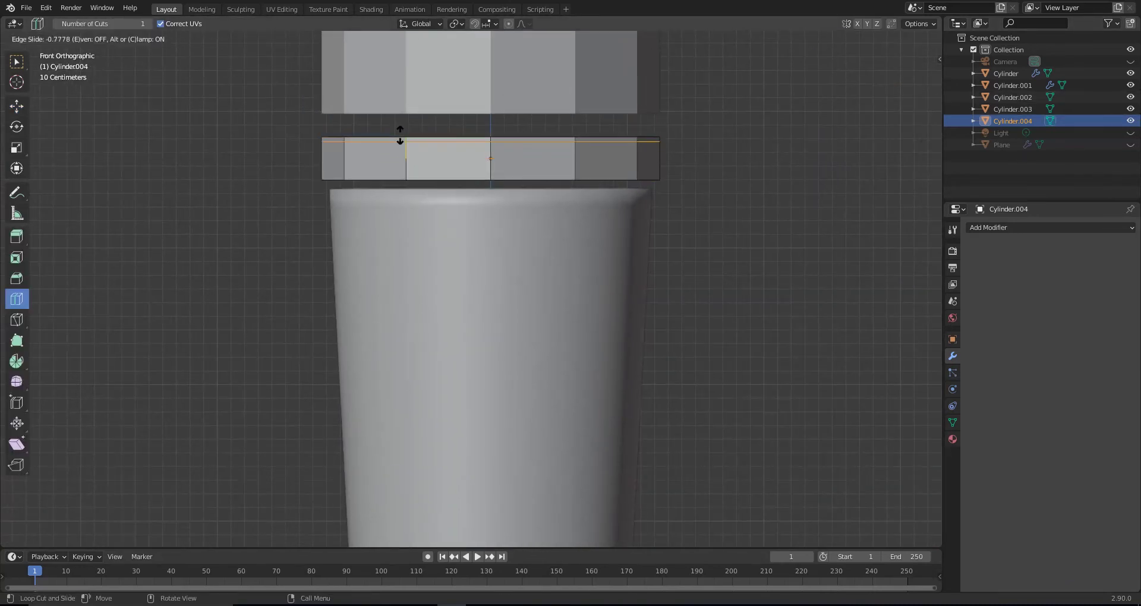
right_click(400, 136)
middle_click_drag(404, 143, 507, 247)
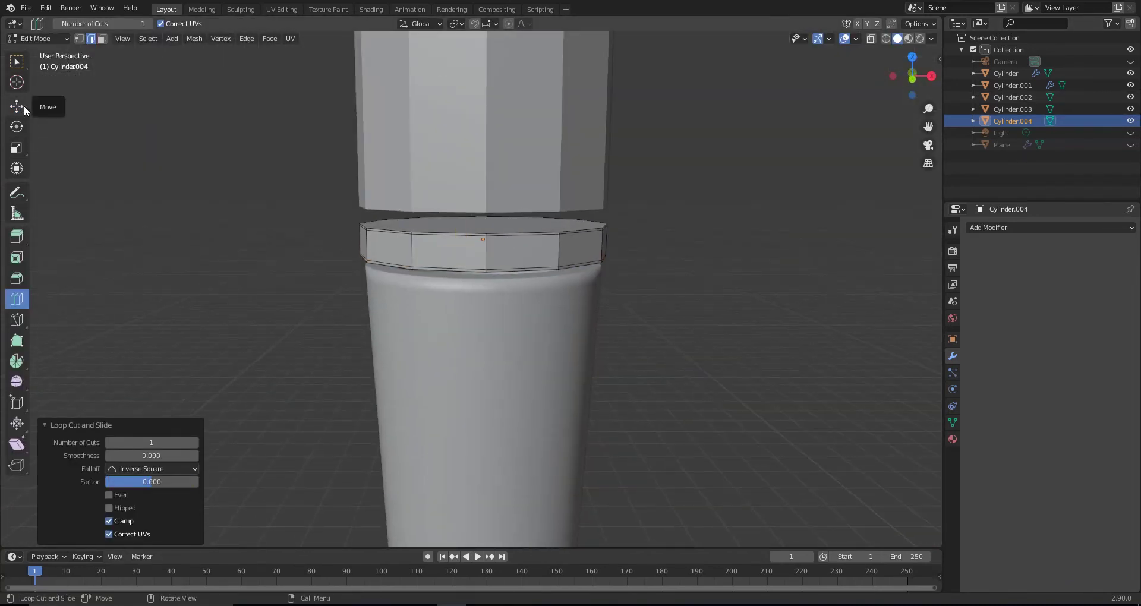
key("3")
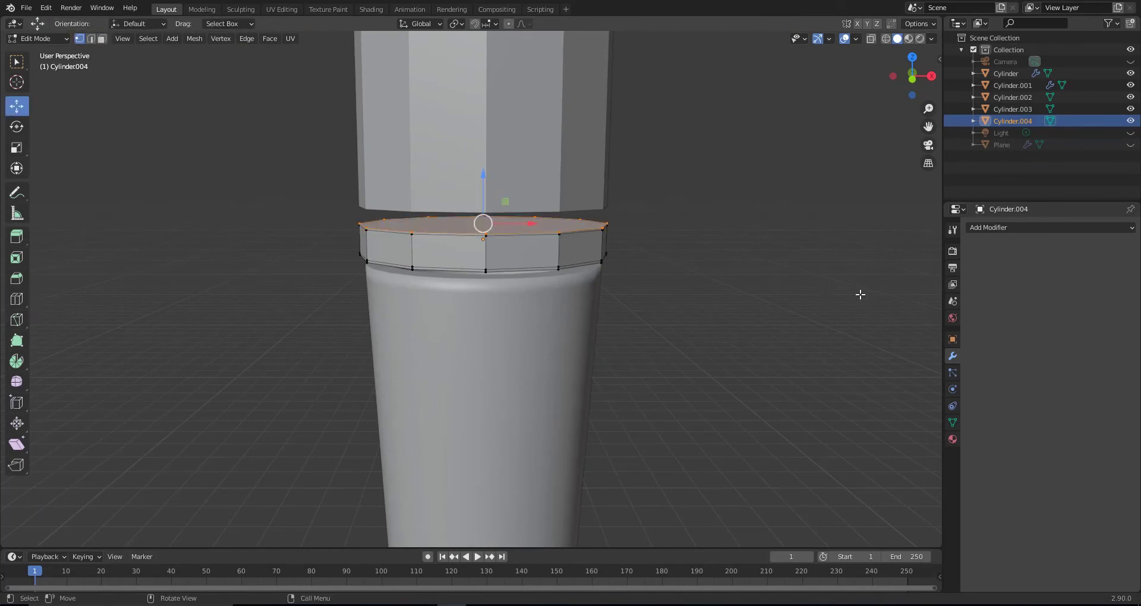
key("i")
left_click(853, 293)
Inset the slice's underside face as well and leave Edit Mode
middle_click_drag(854, 293, 849, 197)
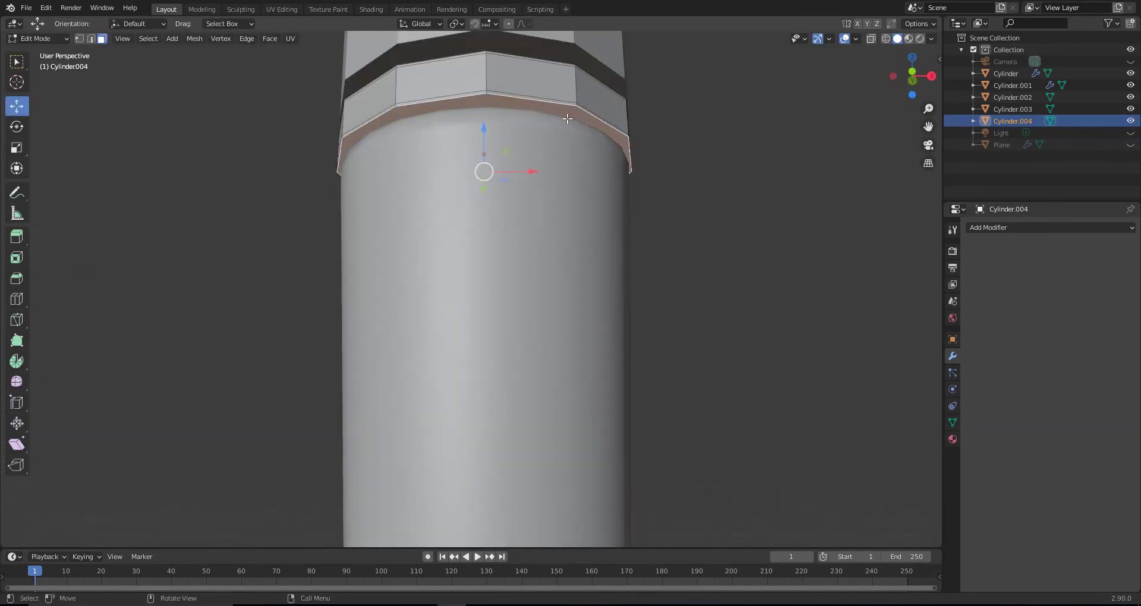
key("i")
left_click(849, 198)
scroll(849, 198, "down", 5)
key("Tab")
Select the upper cylinder cap and inset its top face
left_click(534, 170)
key("KP_1")
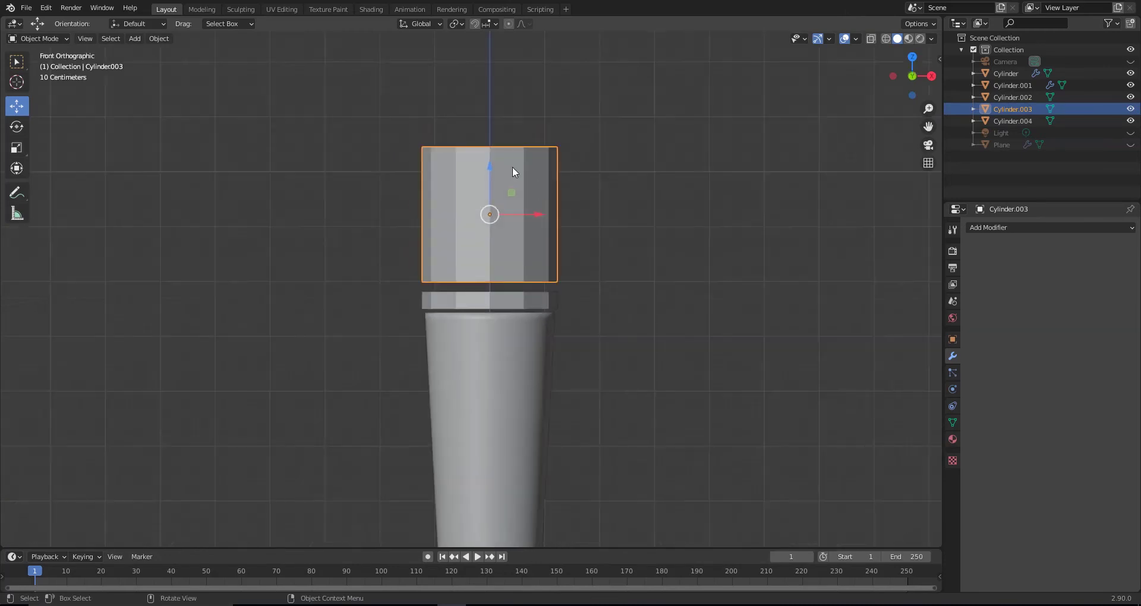
middle_click_drag(512, 163, 522, 231, "shift")
key("Tab")
middle_click_drag(341, 225, 522, 204)
left_click(523, 204)
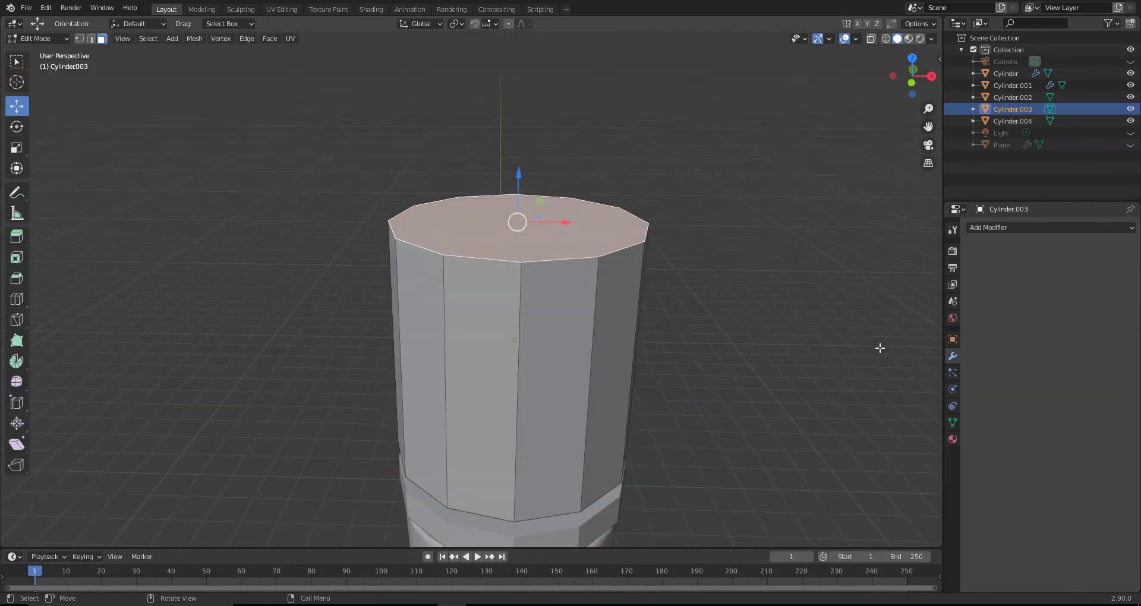
key("i")
left_click(869, 346)
Shrink the cap's top face and lower it 0.3946 m along Z
key("KP_1")
key("s")
left_click(676, 243)
key("s")
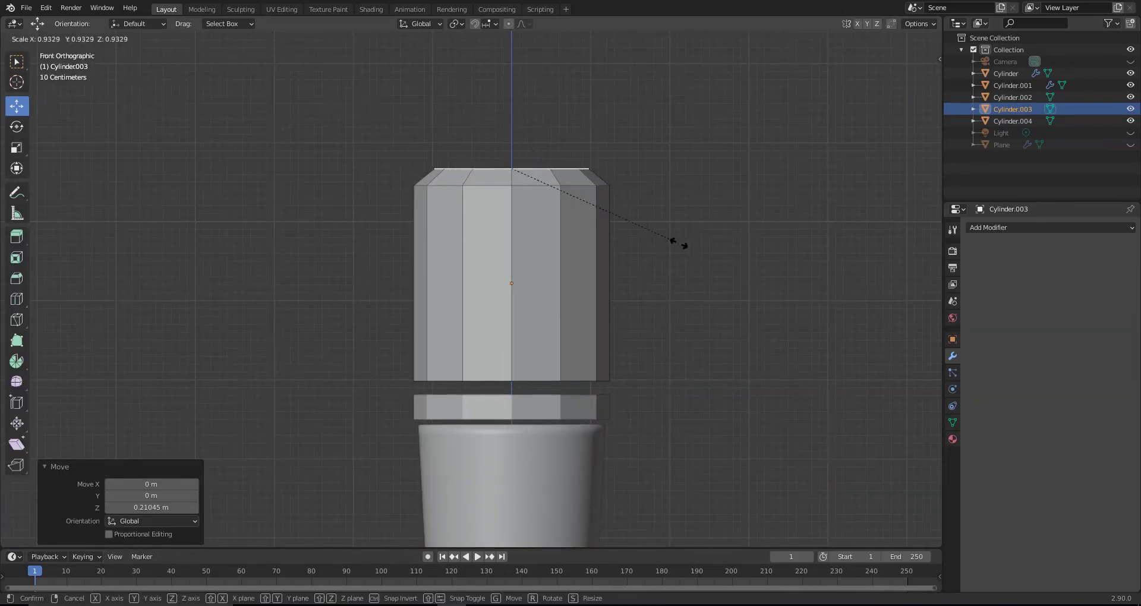
left_click(591, 239)
mouse_move(591, 238)
middle_mouse_down("shift")
mouse_move(587, 255)
mouse_move(518, 206)
middle_mouse_up("shift")
key("alt+z")
key("g")
key("z")
left_click(539, 250)
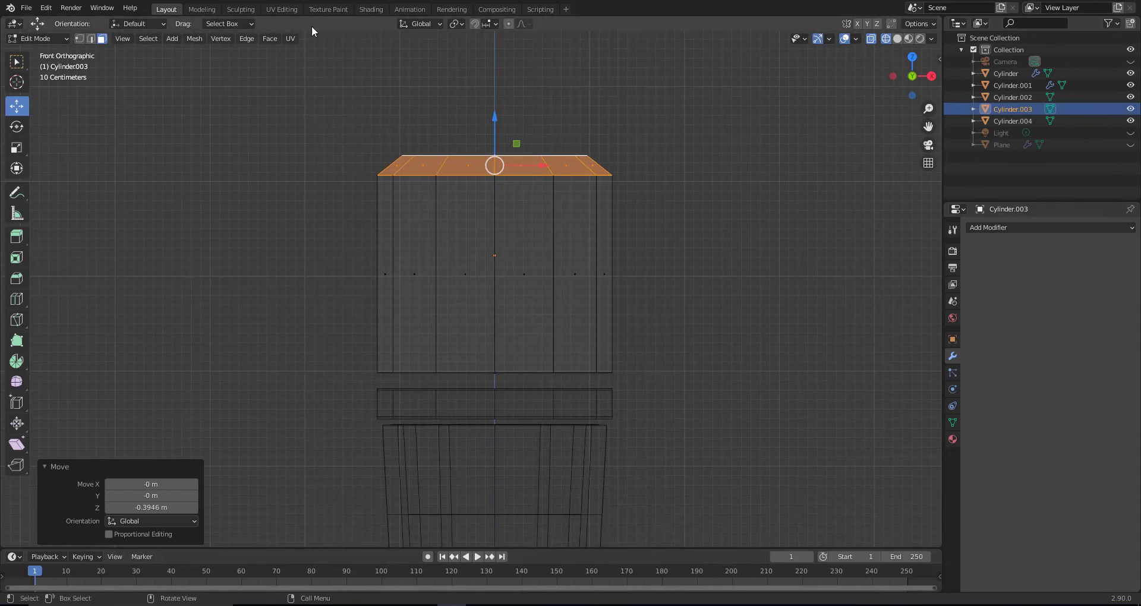
Inset the band faces of the eraser cap in solid shading
mouse_move(287, 176)
middle_mouse_down()
mouse_move(428, 272)
mouse_move(395, 301)
mouse_move(454, 334)
middle_mouse_up()
key("shift+z")
key("1")
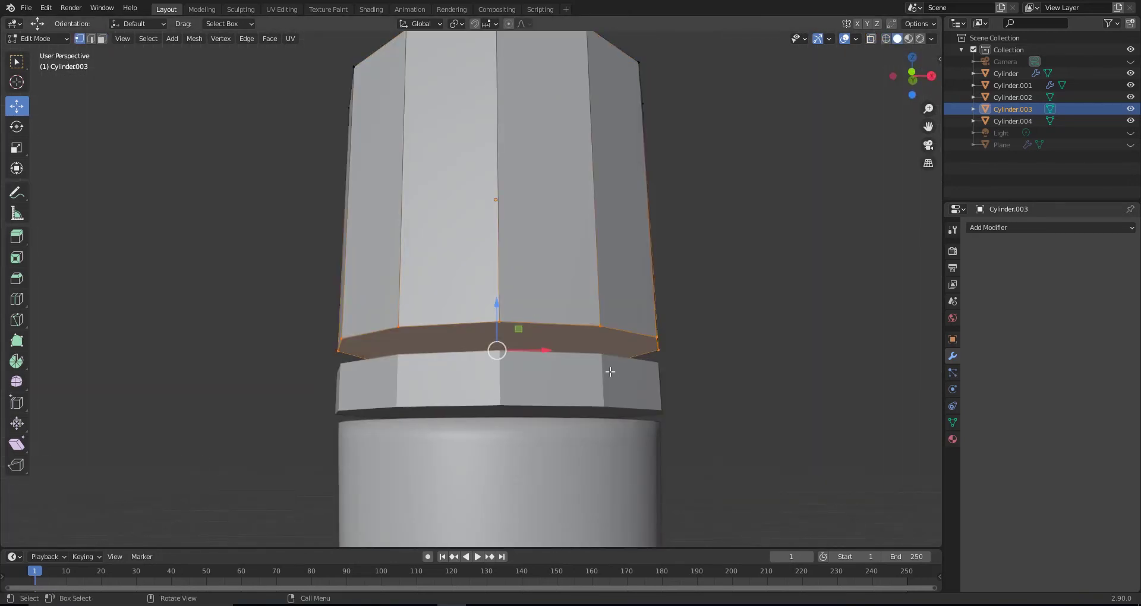
key("3")
key("i")
left_click(686, 322)
Add two edge loops around the cap, sliding one up near the top edge
key("ctrl+r")
left_click(510, 237)
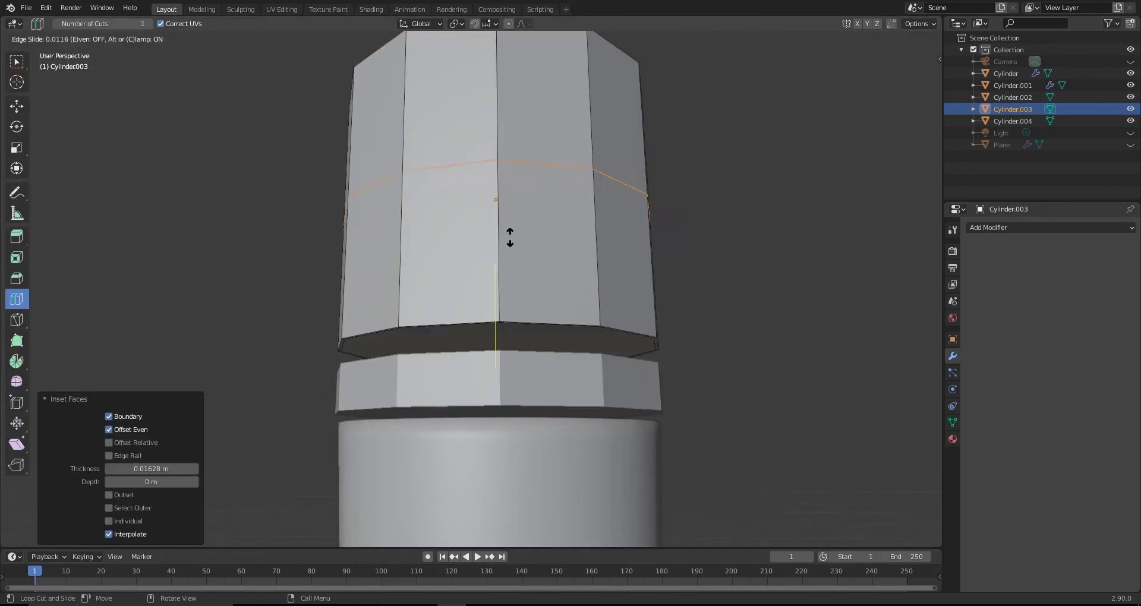
left_click(518, 384)
middle_click_drag(517, 384, 556, 231)
key("ctrl+r")
left_click(556, 232)
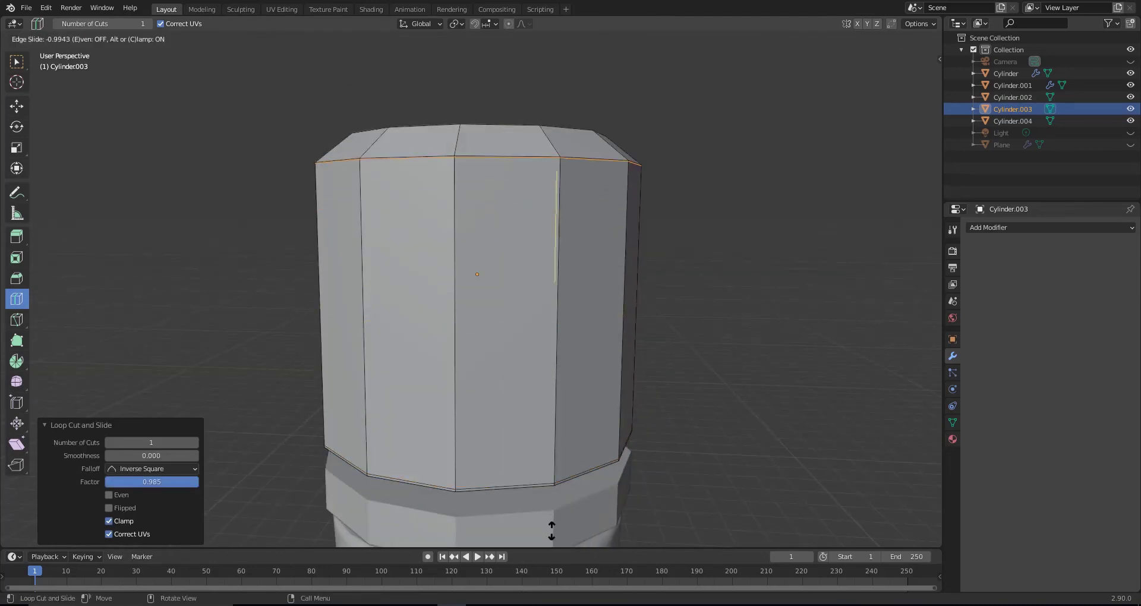
left_click(416, 476)
middle_click_drag(417, 476, 452, 357)
Inset the cap's top face slightly
left_click(17, 106)
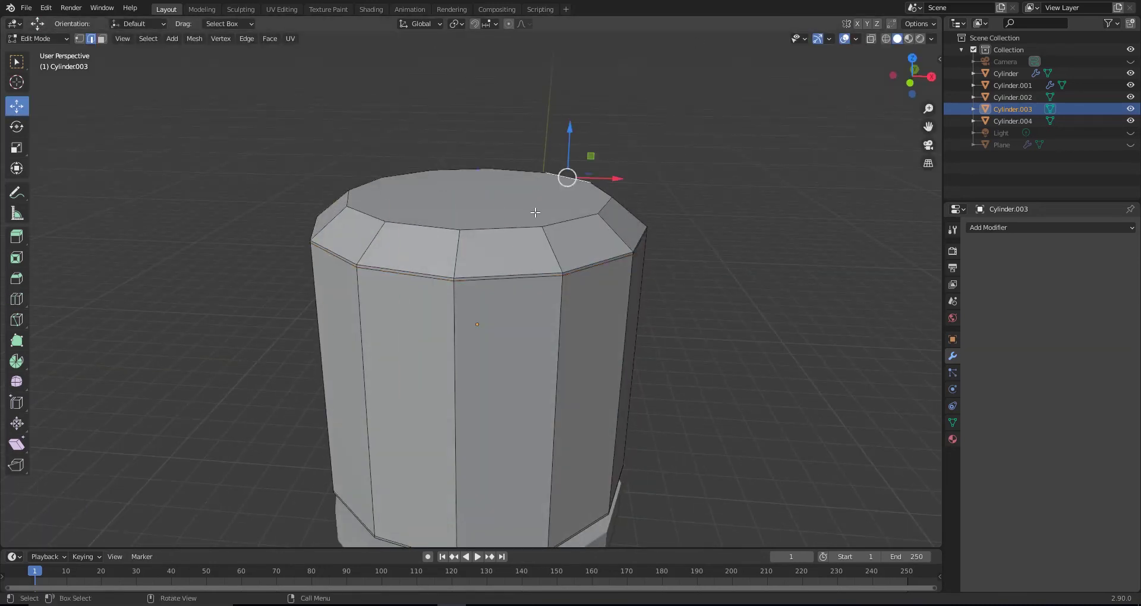
key("i")
left_click(677, 247)
key("ctrl+z")
key("3")
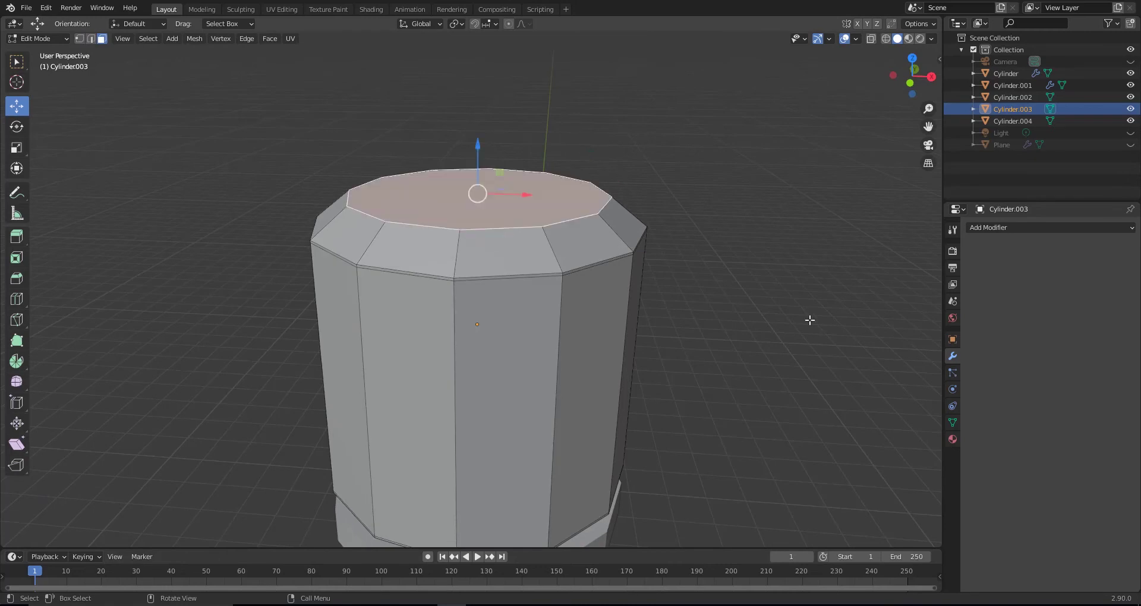
key("i")
left_click(722, 314)
scroll(722, 314, "down", 5)
Add a Subdivision Surface modifier to the cap with render level 5
key("KP_1")
key("Tab")
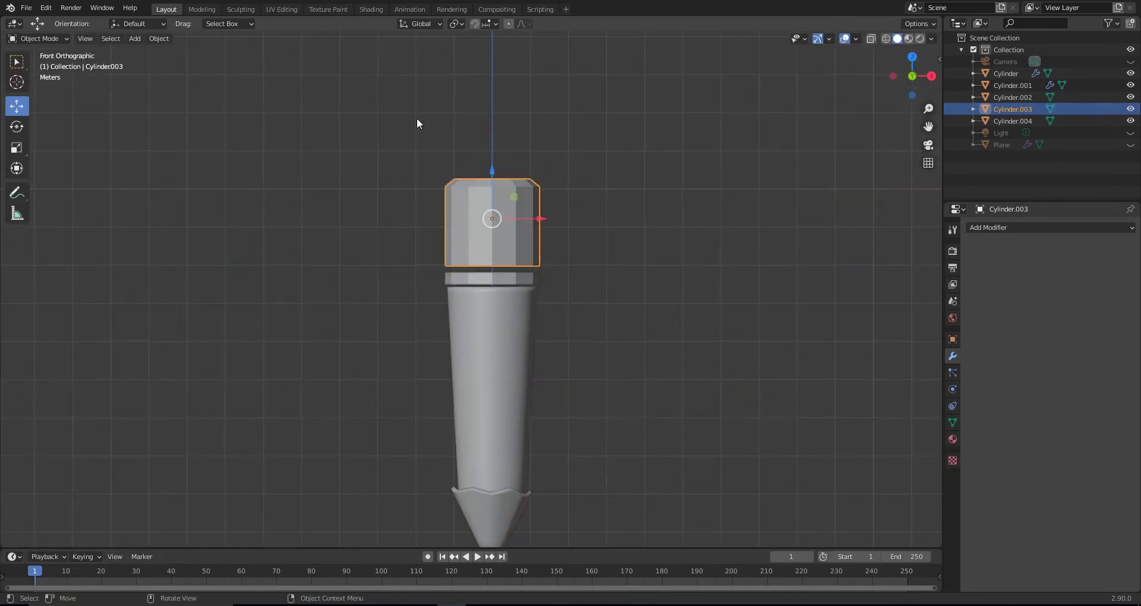
left_click(1013, 121, "shift")
left_click(997, 228)
left_click(1033, 394)
type("5")
key("Return")
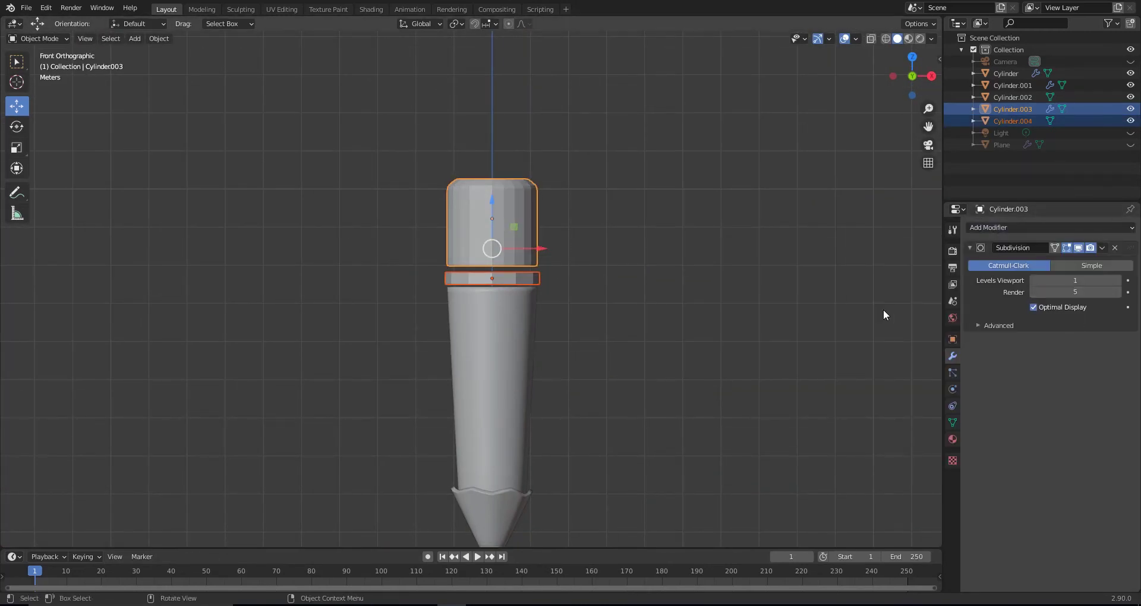
Shade the selected objects smooth and reposition the ring
right_click(501, 225)
left_click(502, 226)
scroll(470, 256, "up", 4)
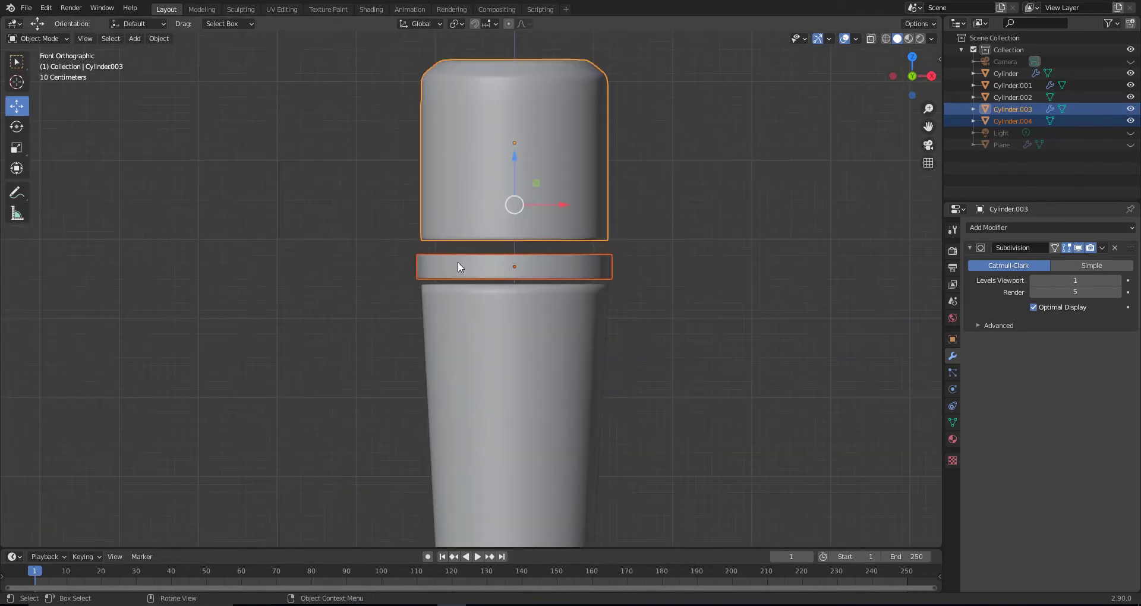
left_click(458, 266)
key("g")
left_click(514, 229)
Move the rounded cap down onto the ring
left_click(509, 91)
key("g")
scroll(625, 321, "down", 5)
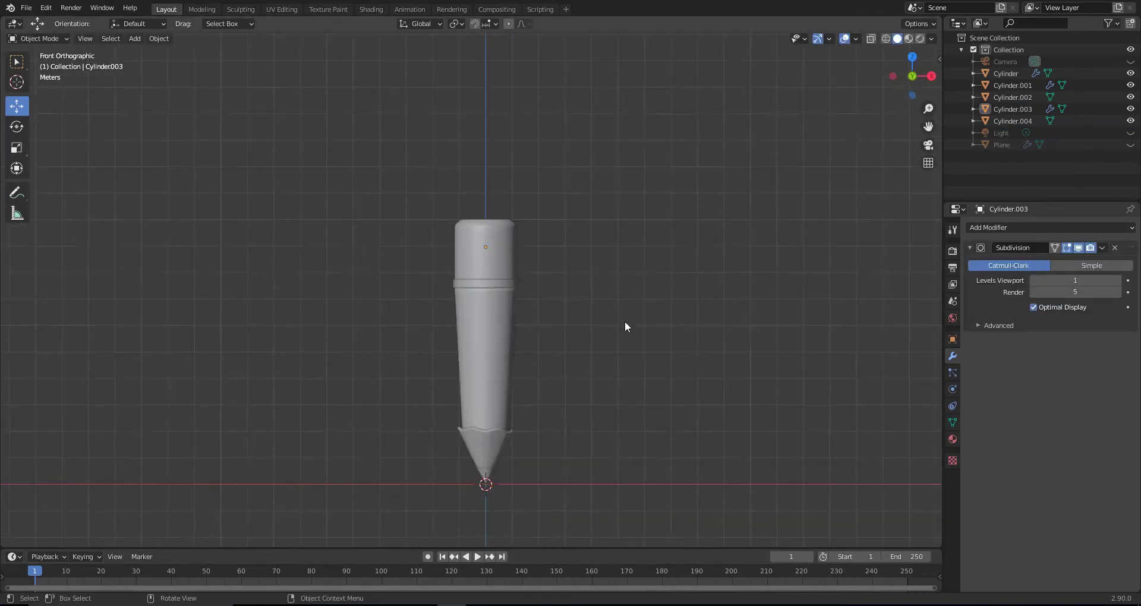
middle_click_drag(625, 321, 462, 290)
scroll(462, 291, "up", 4)
Scale the ring wider around the pencil and inspect the result
left_click(477, 295)
key("s")
left_click(546, 351)
scroll(543, 375, "down", 4)
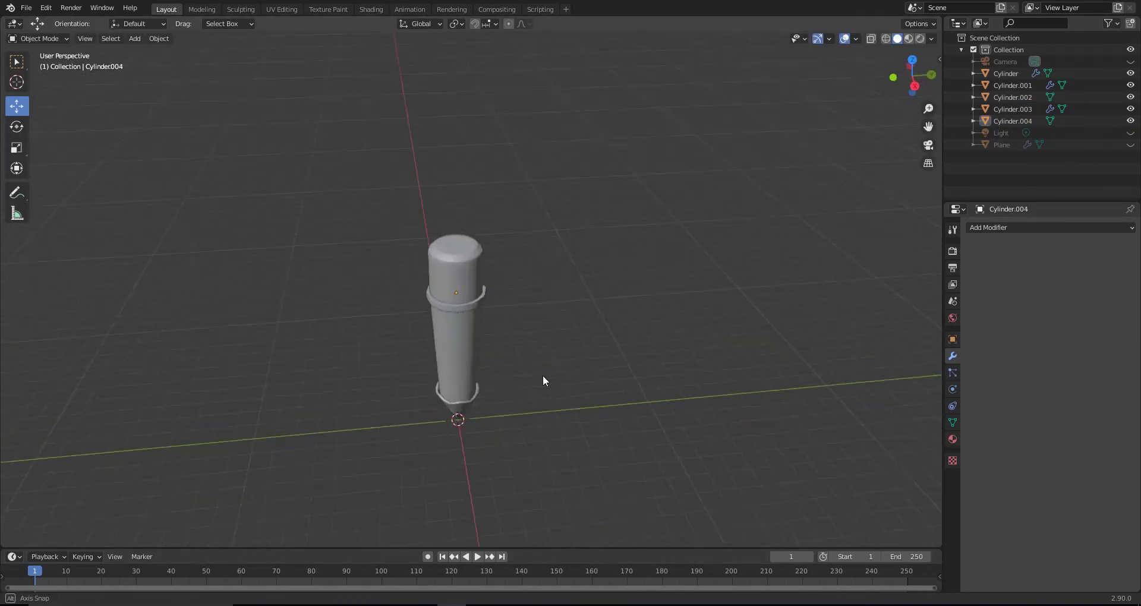
mouse_move(543, 376)
middle_mouse_down()
mouse_move(623, 321)
mouse_move(569, 386)
mouse_move(460, 314)
mouse_move(532, 377)
middle_mouse_up()
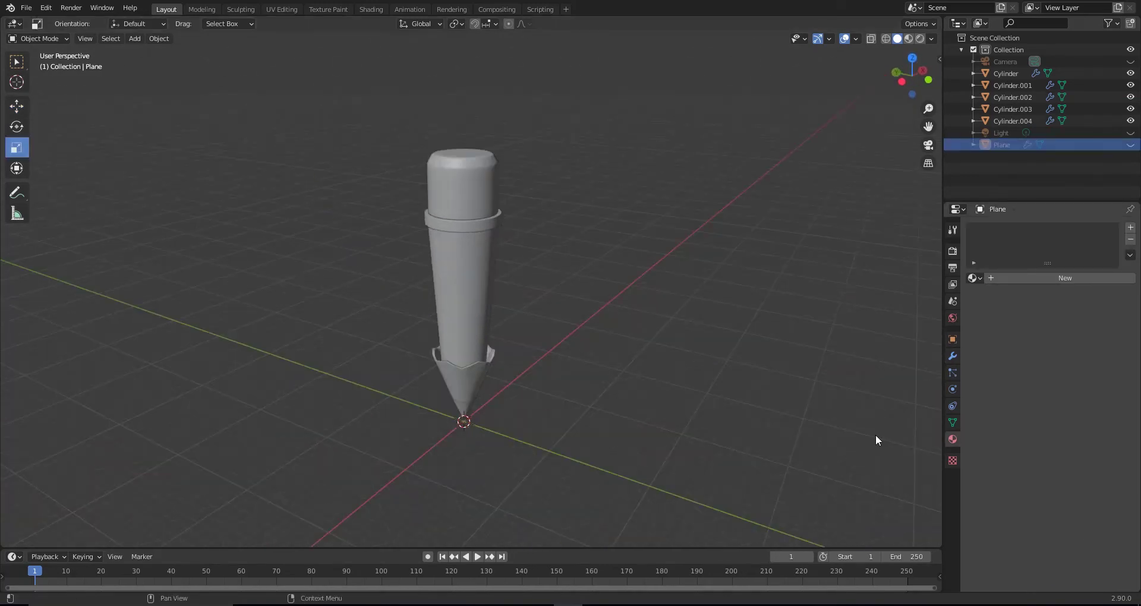
mouse_move(877, 440)
middle_mouse_down()
mouse_move(502, 296)
mouse_move(594, 309)
mouse_move(459, 321)
middle_mouse_up()
Unhide the glasses object and add a UV sphere
left_click(1130, 144)
key("KP_1")
left_click(134, 38)
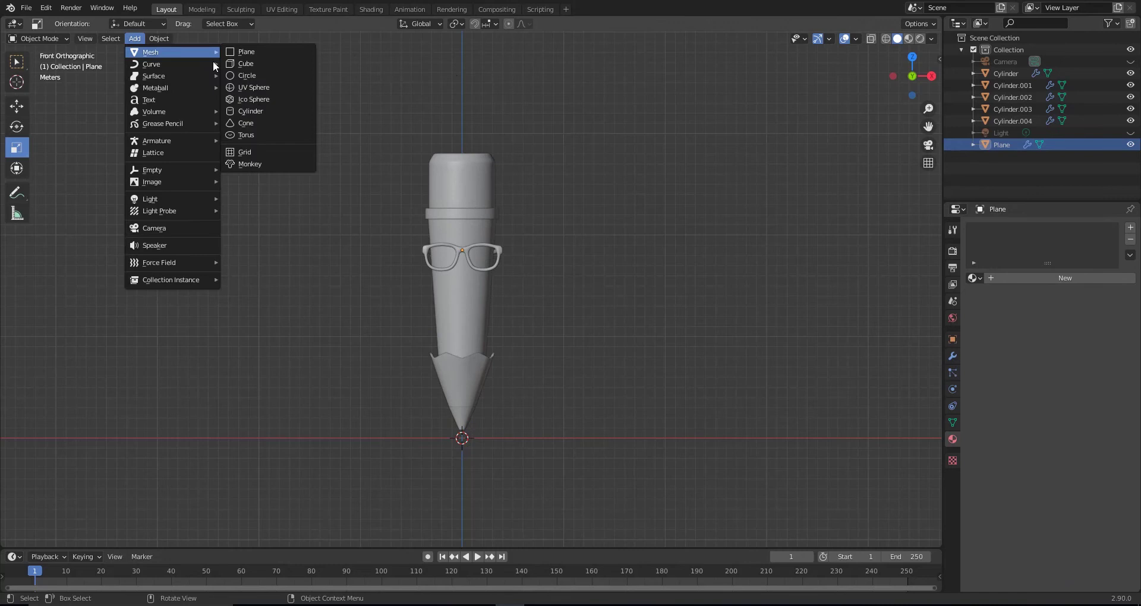
left_click(251, 89)
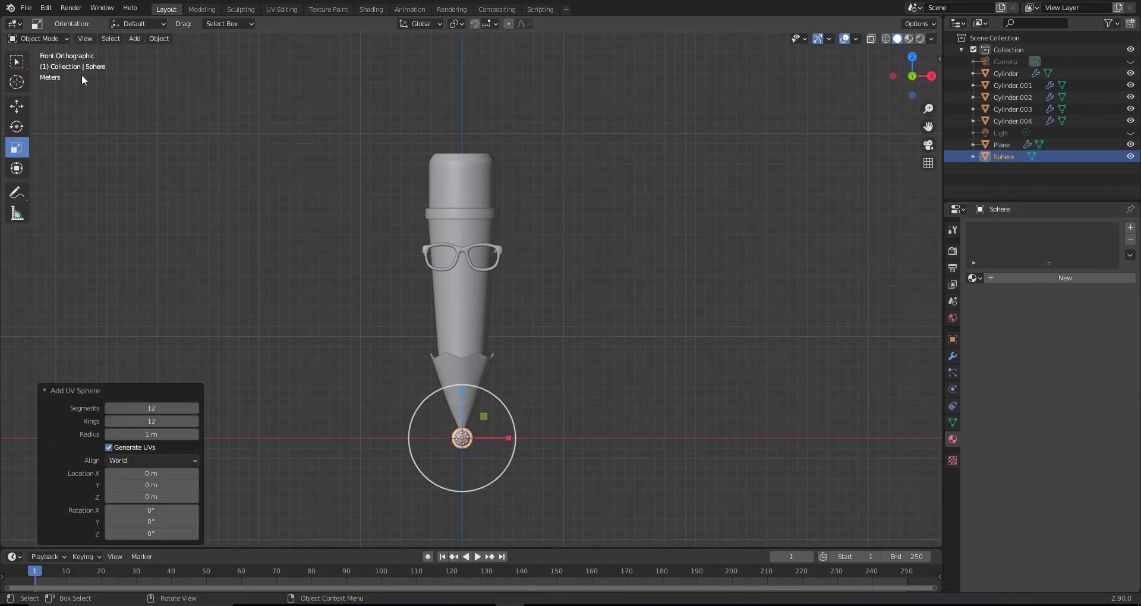
Raise the sphere to glasses height and rotate it 90° on X
mouse_move(461, 400)
left_mouse_down()
mouse_move(483, 252)
mouse_move(438, 238)
left_mouse_up()
key("g")
key("x")
key("Escape")
key("KP_3")
key("r")
left_click(693, 410)
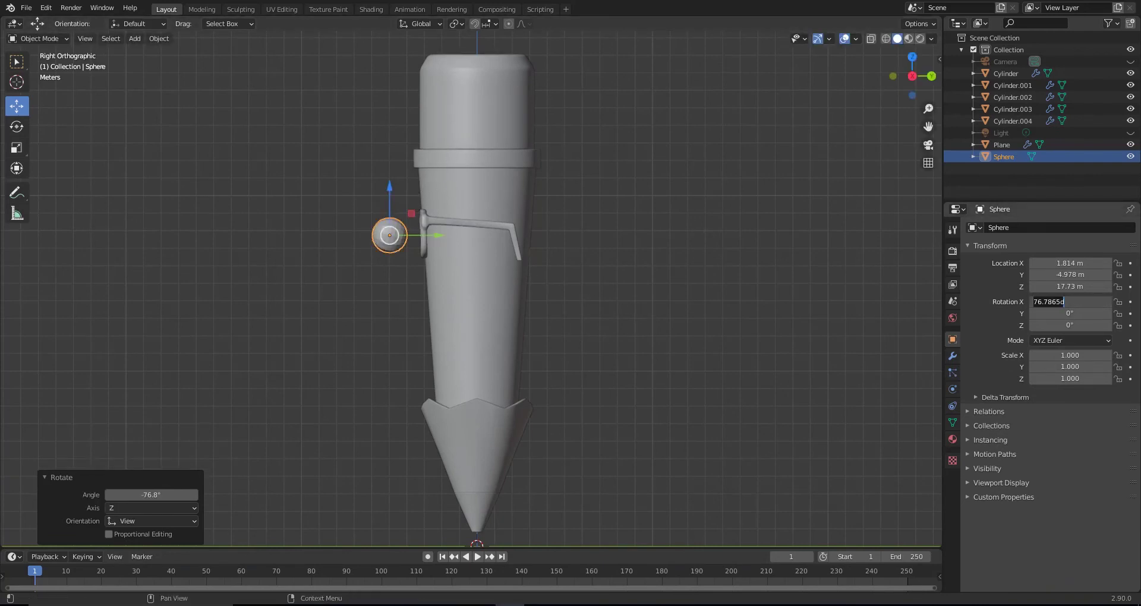
Move the sphere toward the lens and enlarge it to fill the lens
middle_click_drag(694, 410, 458, 280)
scroll(515, 148, "up", 1)
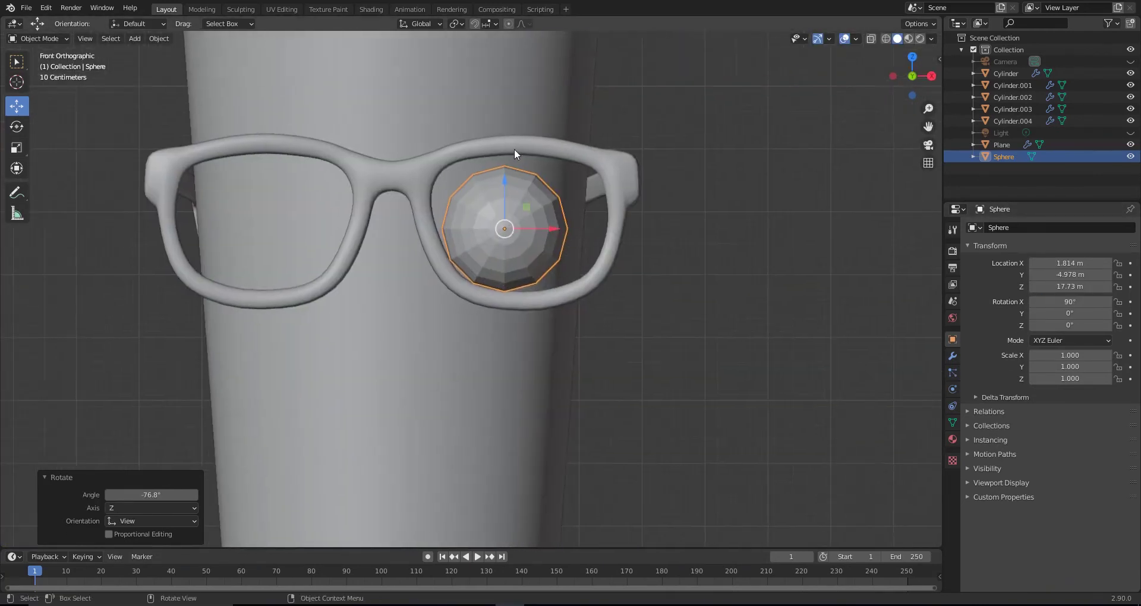
scroll(515, 148, "up", 1)
key("g")
left_click(481, 250)
key("s")
left_click(596, 345)
Place the sphere just behind the lens along Y and scale it to 1.117
key("KP_3")
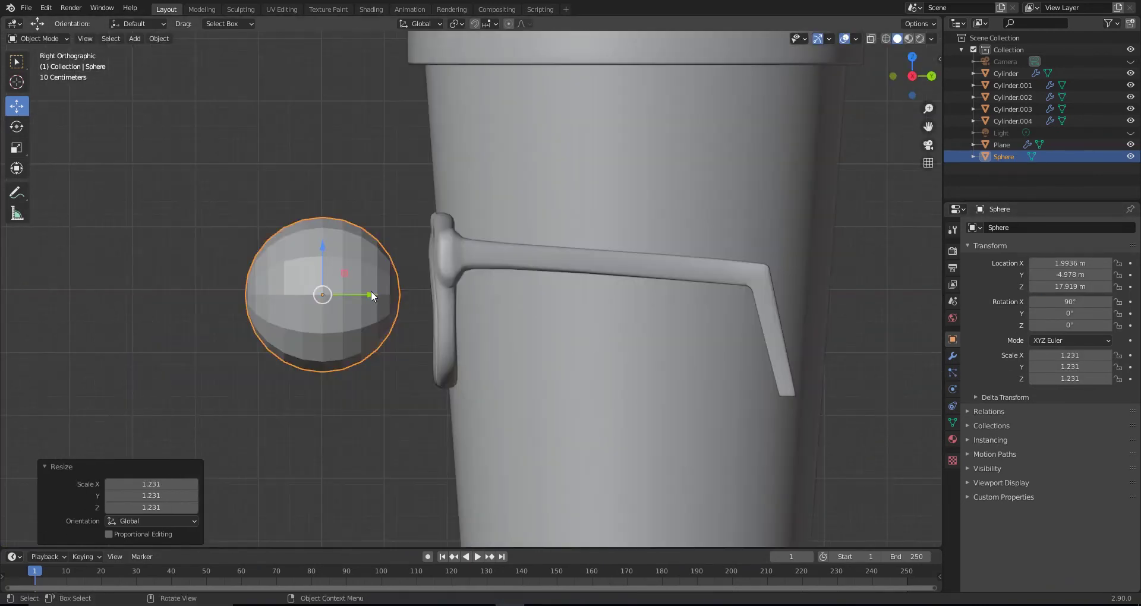
key("g")
key("y")
left_click(464, 291)
mouse_move(464, 292)
middle_mouse_down()
mouse_move(582, 325)
mouse_move(231, 145)
middle_mouse_up()
scroll(586, 309, "down", 5)
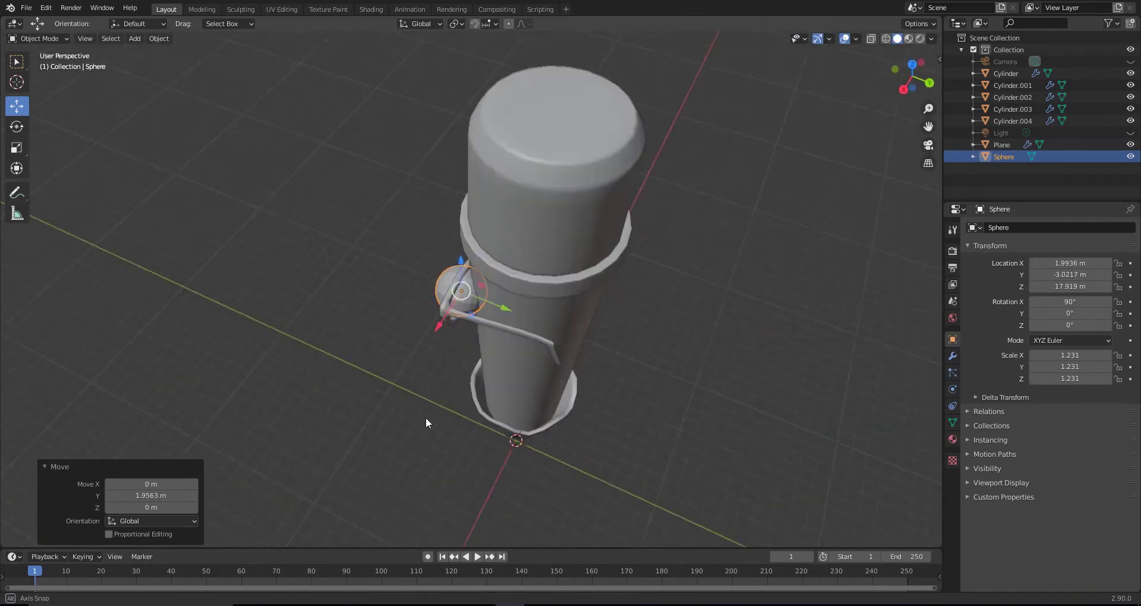
scroll(611, 337, "up", 2)
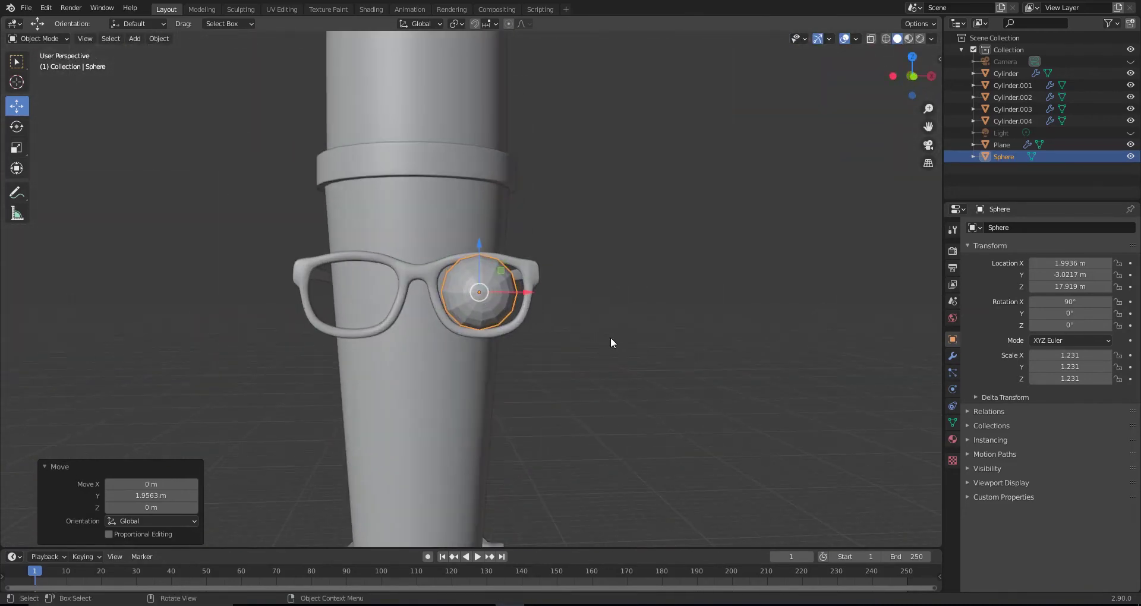
key("s")
left_click(483, 344)
Fine-tune the sphere's height, depth and X position to centre it in the right lens
middle_click_drag(482, 344, 451, 297)
key("g")
key("z")
left_click(429, 269)
key("g")
key("y")
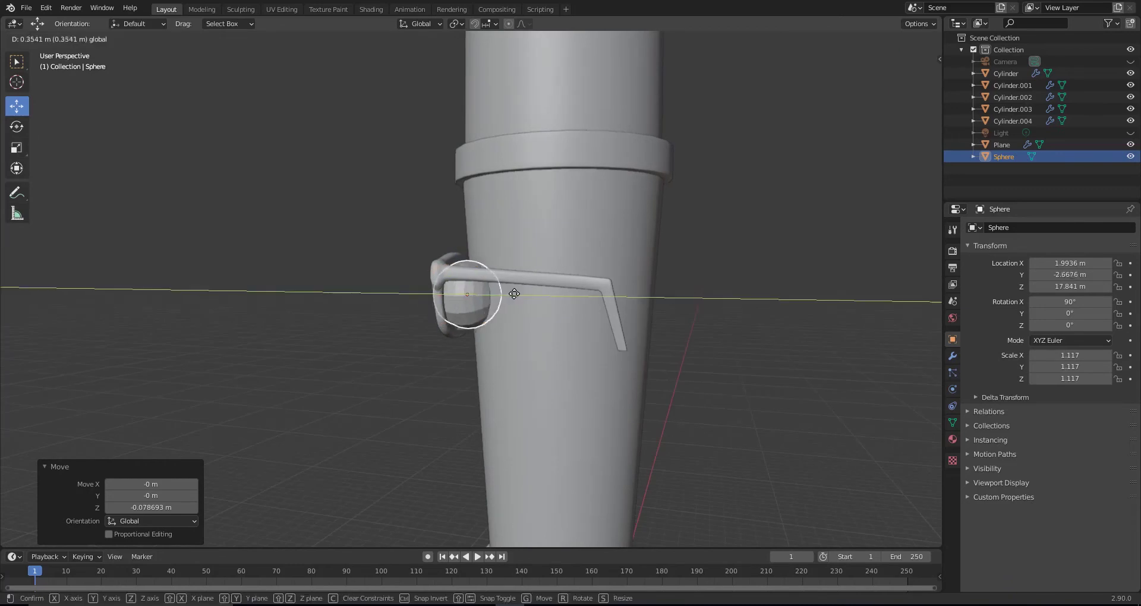
left_click(654, 296)
key("KP_1")
key("g")
key("x")
left_click(423, 273)
scroll(423, 272, "up", 5)
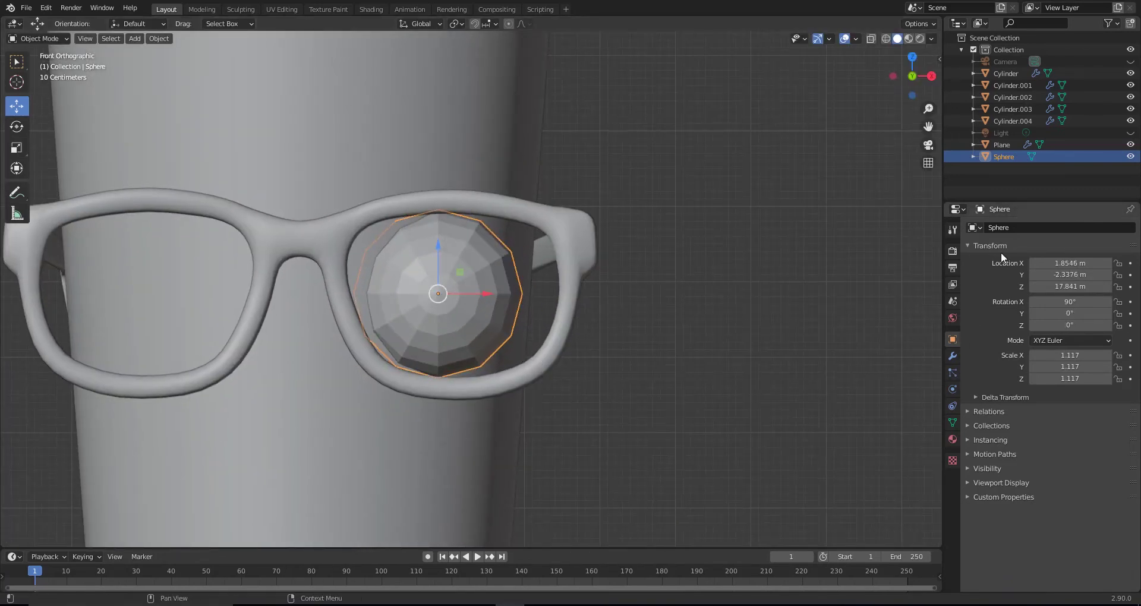
Add a Subdivision Surface modifier to smooth the sphere
left_click(975, 228)
left_click(953, 356)
left_click(1010, 228)
left_click(915, 419)
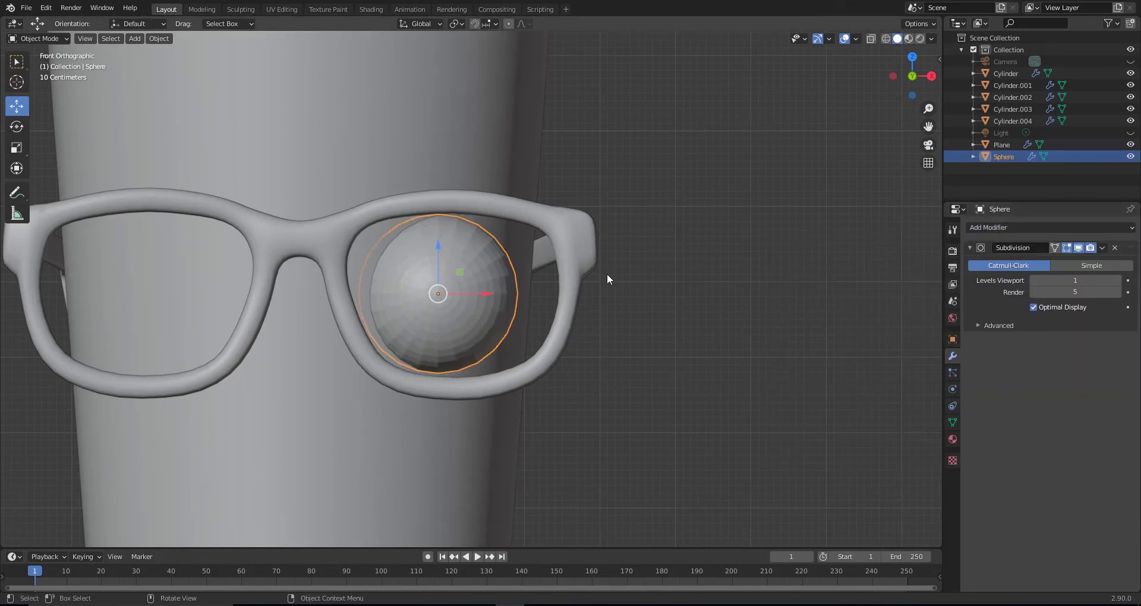
In Edit Mode, select a round disc of faces on the sphere's front
scroll(594, 318, "down", 2)
mouse_move(593, 318)
middle_mouse_down()
mouse_move(518, 281)
mouse_move(418, 291)
middle_mouse_up()
key("Tab")
scroll(422, 274, "up", 3)
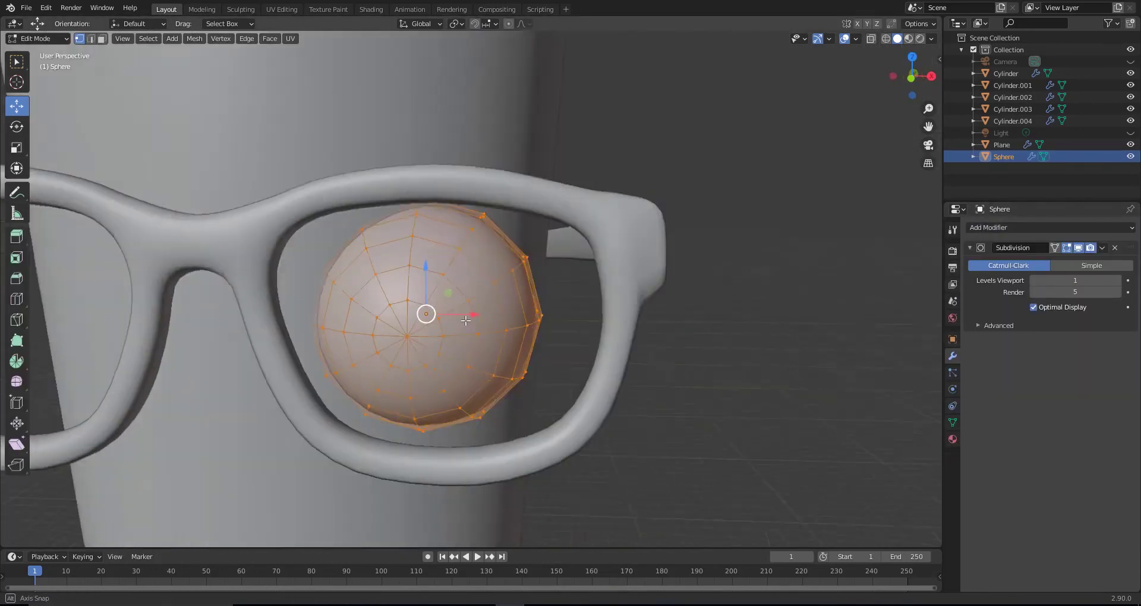
left_click(427, 262, "alt+shift")
key("KP_1")
left_click_drag(482, 355, 499, 372)
key("ctrl+KP_Add")
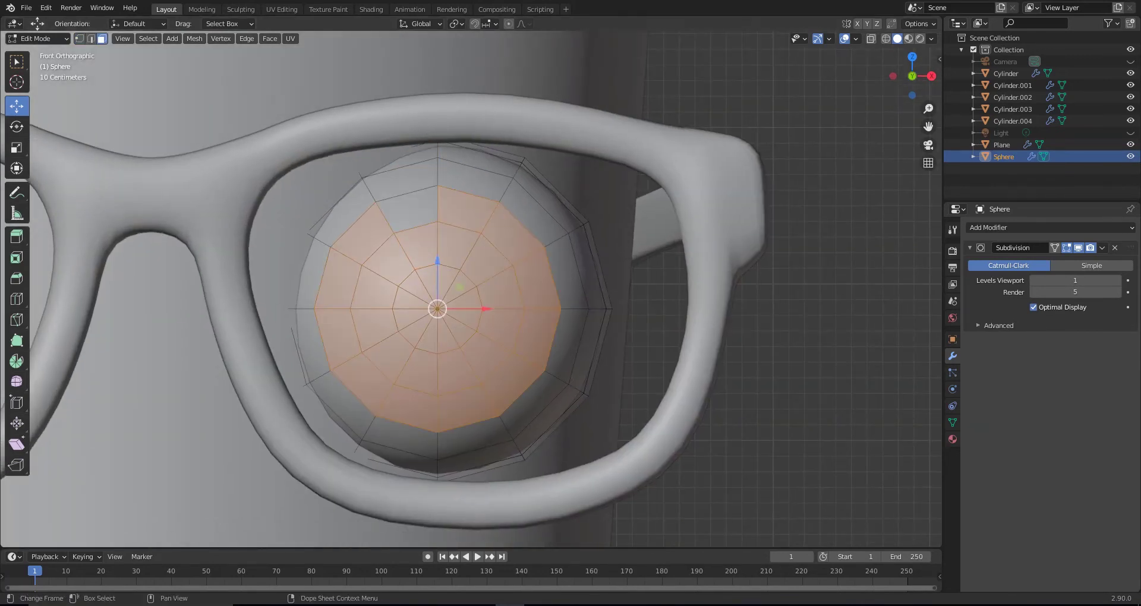
Refine the pupil face selection and check it from the front view
left_click(413, 208)
key("ctrl+z")
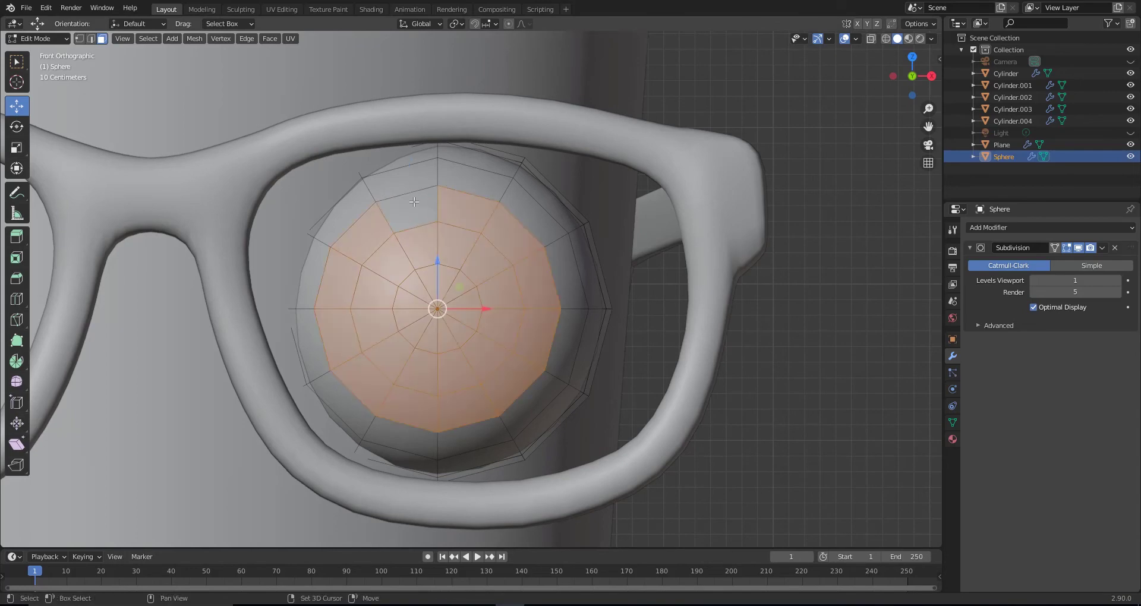
middle_click_drag(416, 214, 719, 392)
scroll(719, 392, "down", 5)
key("KP_1")
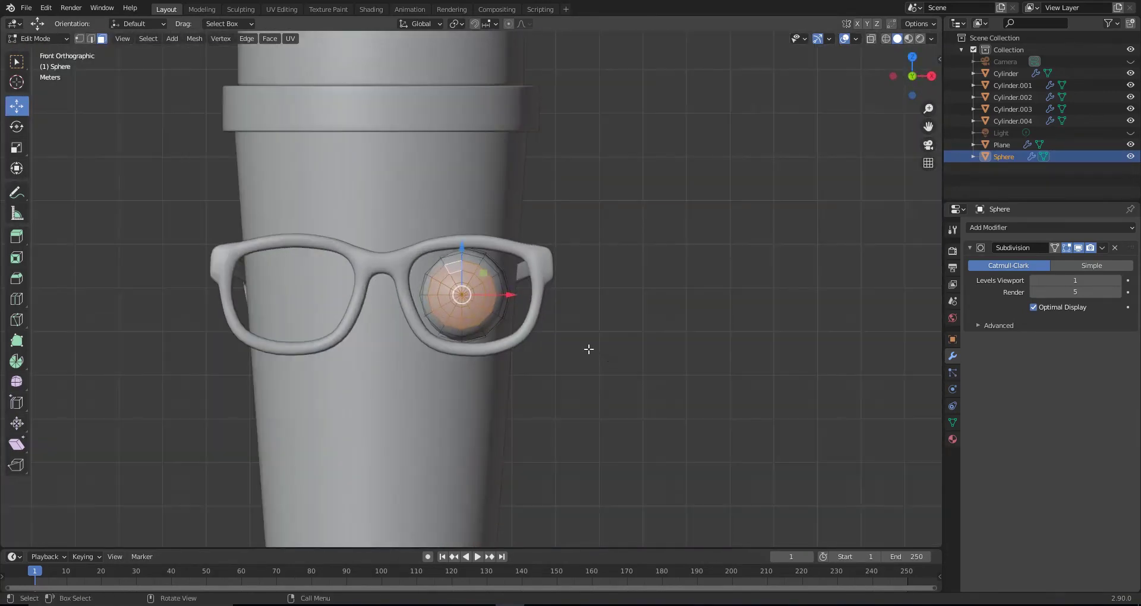
scroll(591, 349, "up", 5)
Add a second material slot with a new material and preview materials in the viewport
left_click(953, 438)
left_click(1082, 416)
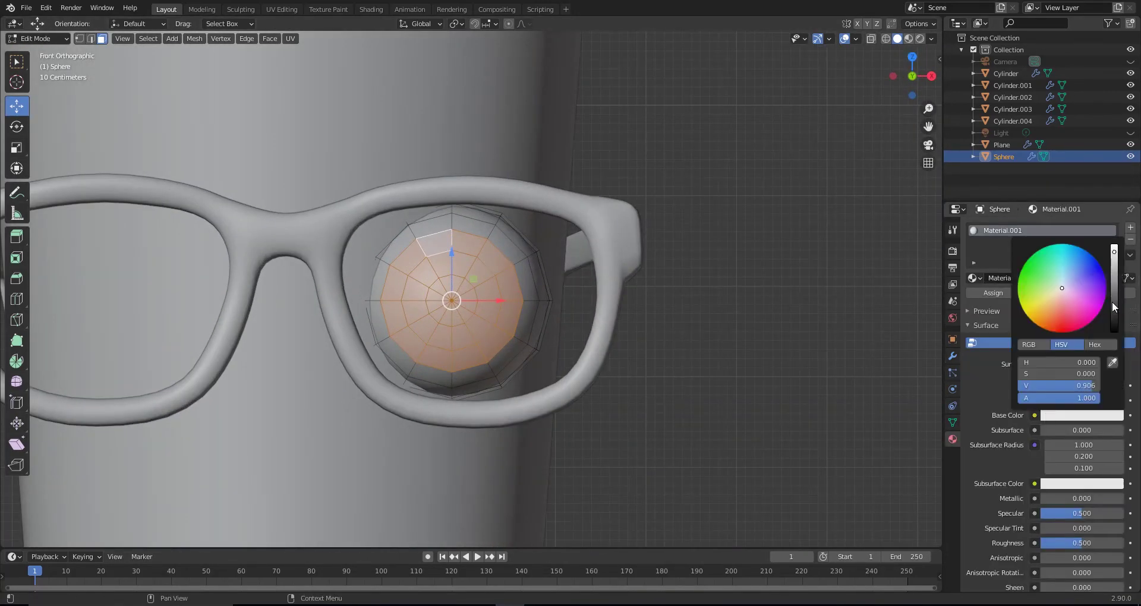
left_click_drag(1111, 301, 1111, 345)
left_click(1130, 228)
left_click(1045, 278)
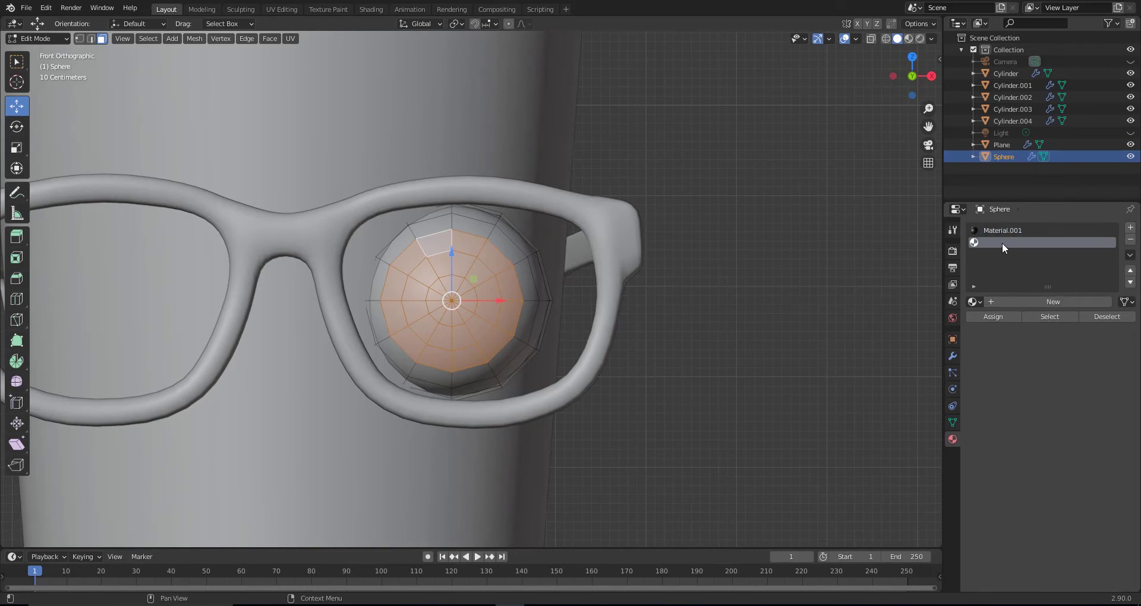
left_click(1003, 232)
left_click(909, 38)
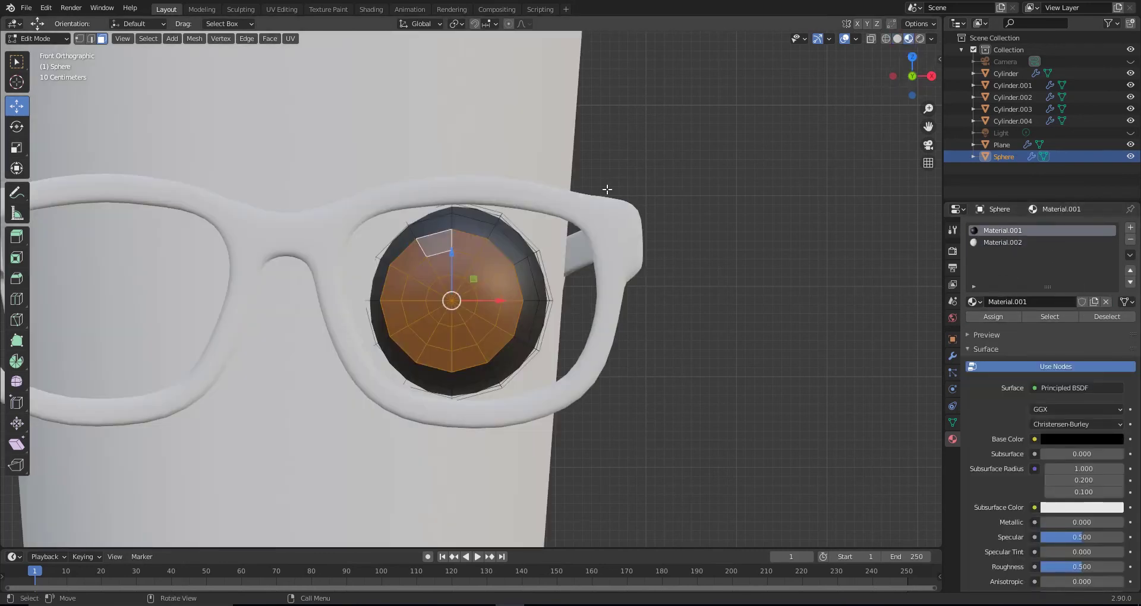
Make Material.001 white and Material.002 black for the pupil faces, then return to Object Mode
left_click(1003, 242)
left_click(1082, 438)
mouse_move(1116, 273)
left_mouse_down()
mouse_move(1117, 357)
mouse_move(1116, 272)
left_mouse_up()
left_click(1082, 438)
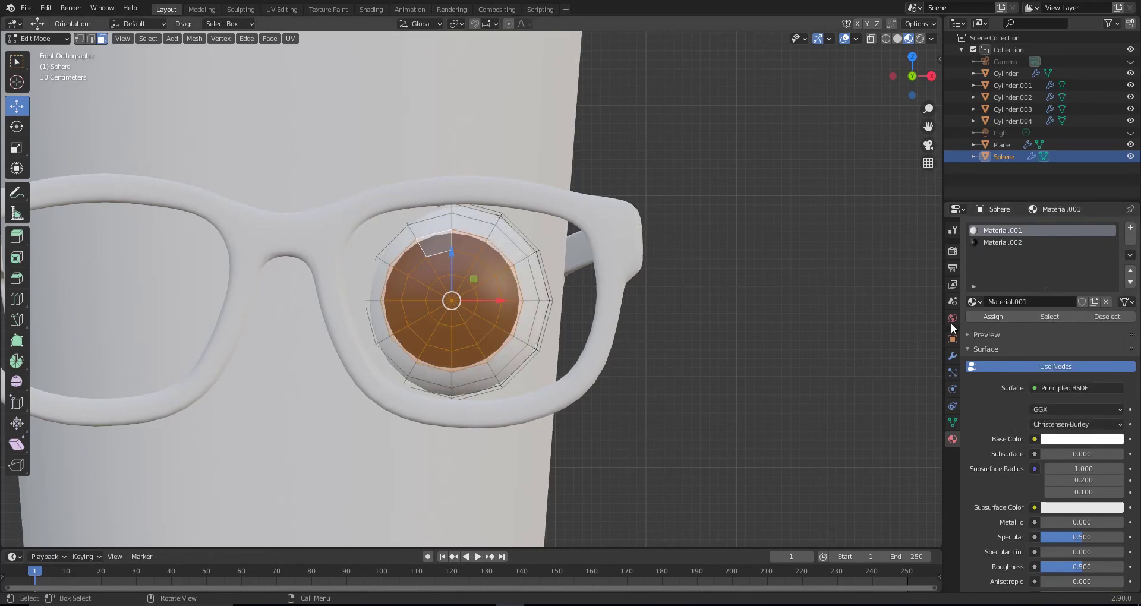
left_click(1003, 242)
middle_click_drag(654, 357, 707, 365)
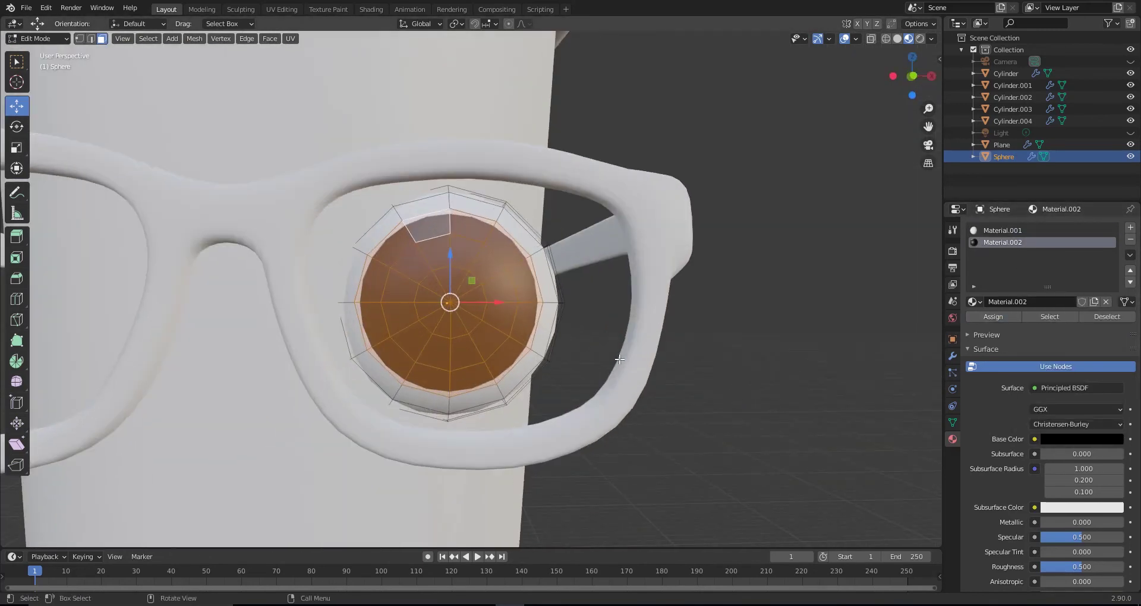
scroll(707, 365, "up", 3)
key("Tab")
scroll(704, 351, "down", 4)
key("KP_1")
scroll(703, 334, "down", 3)
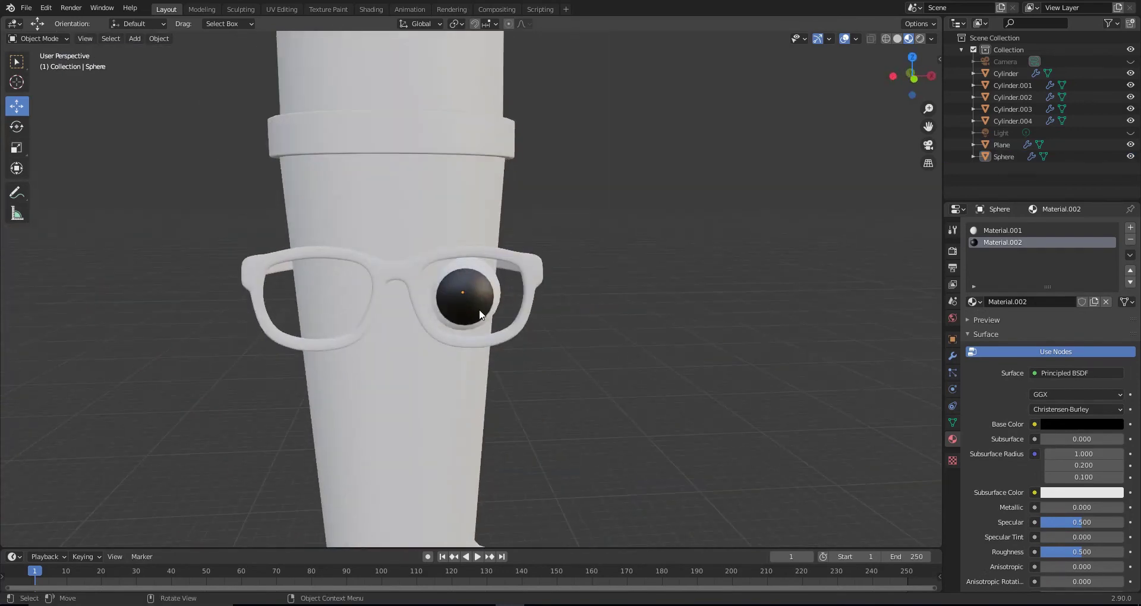
Set the eye's Mirror modifier to mirror across Cylinder with Clipping enabled
left_click(953, 355)
left_click(990, 227)
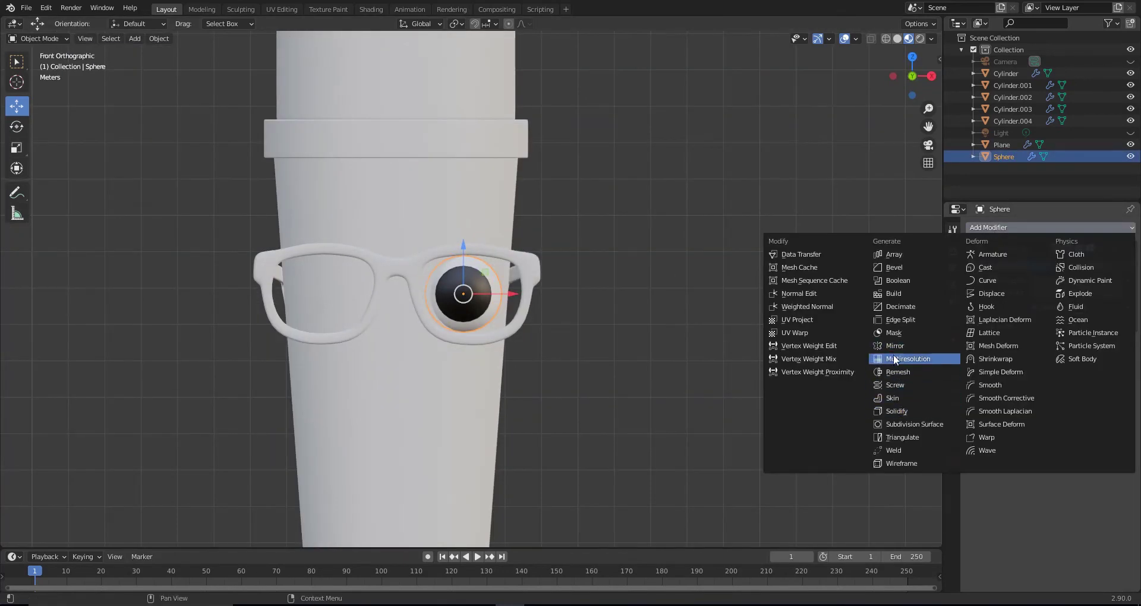
key("Escape")
left_click(1116, 403)
left_click(385, 256)
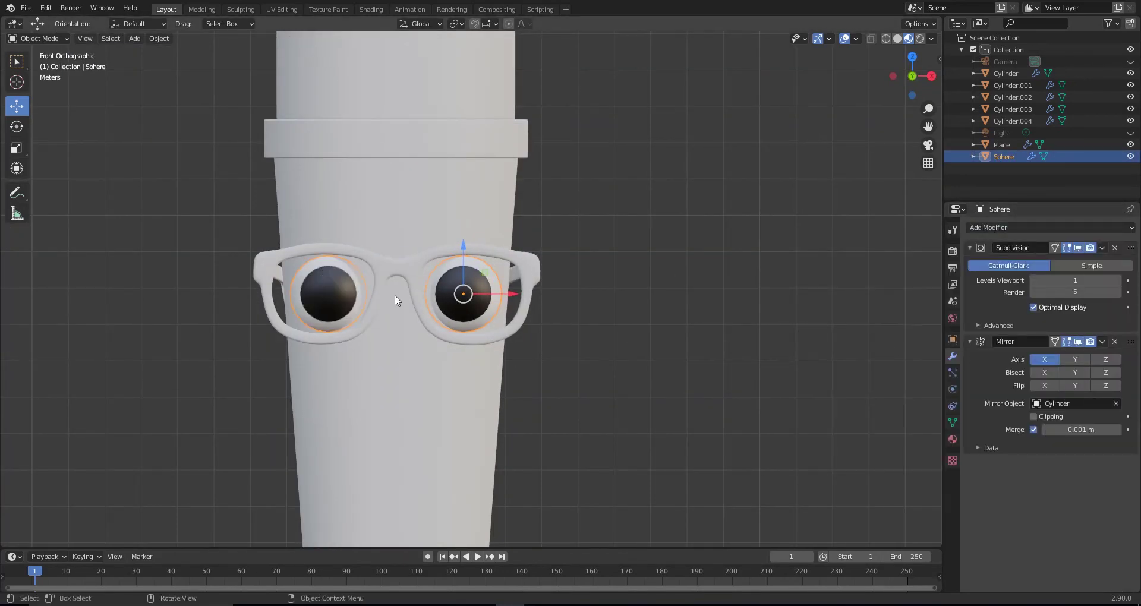
left_click(1033, 416)
left_click(625, 277)
mouse_move(625, 277)
middle_mouse_down()
mouse_move(670, 312)
mouse_move(640, 283)
middle_mouse_up()
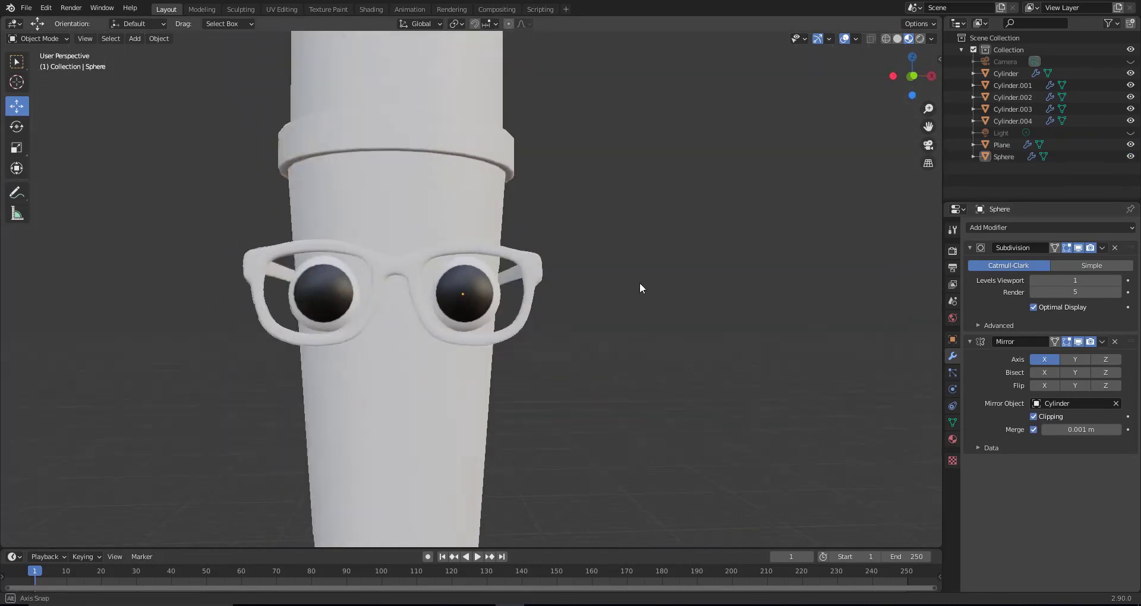
key("ctrl+z")
left_click(953, 318)
left_click(953, 440)
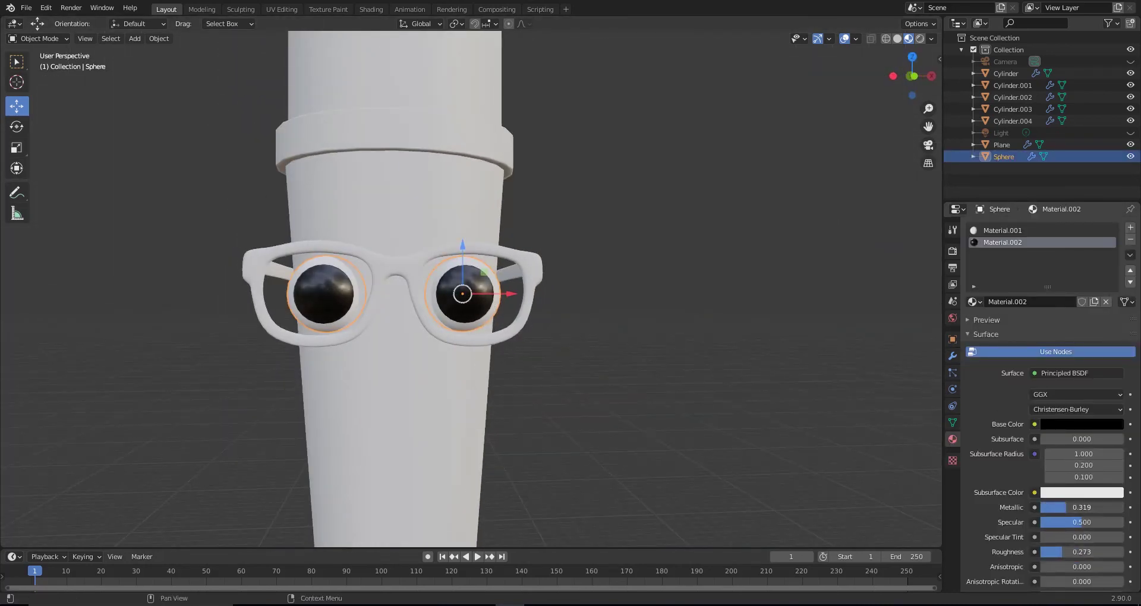
Give the pencil tip a new black material
scroll(454, 247, "down", 3)
mouse_move(453, 247)
middle_mouse_down()
mouse_move(402, 206)
mouse_move(319, 188)
mouse_move(460, 350)
mouse_move(429, 387)
middle_mouse_up()
left_click(430, 386)
left_click(1075, 278)
left_click(1076, 401)
left_click_drag(1070, 371, 1035, 371)
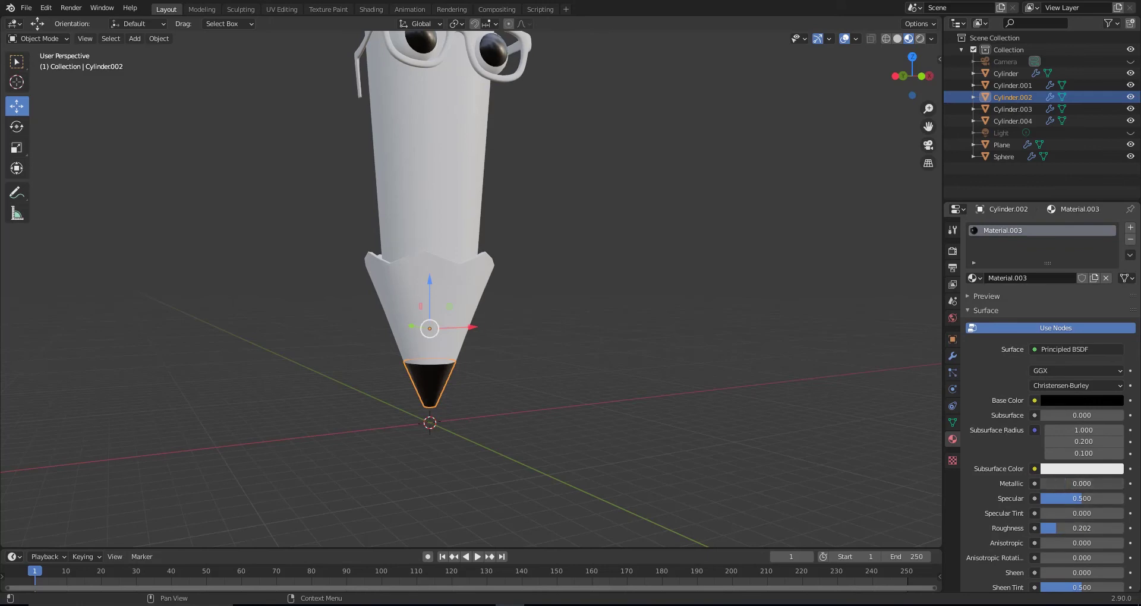
Give the glasses a new black material
mouse_move(535, 309)
middle_mouse_down()
mouse_move(547, 274)
mouse_move(604, 345)
middle_mouse_up()
left_click(535, 256)
middle_click_drag(535, 256, 568, 242)
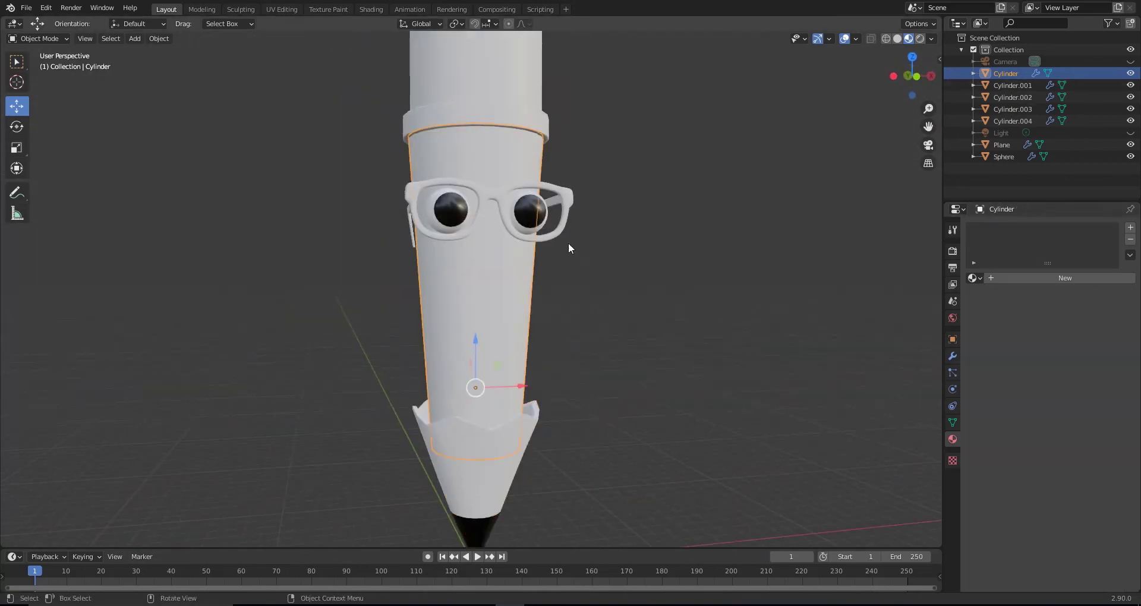
left_click(568, 198)
left_click(1065, 278)
left_click(1082, 401)
left_click_drag(1070, 370, 1034, 371)
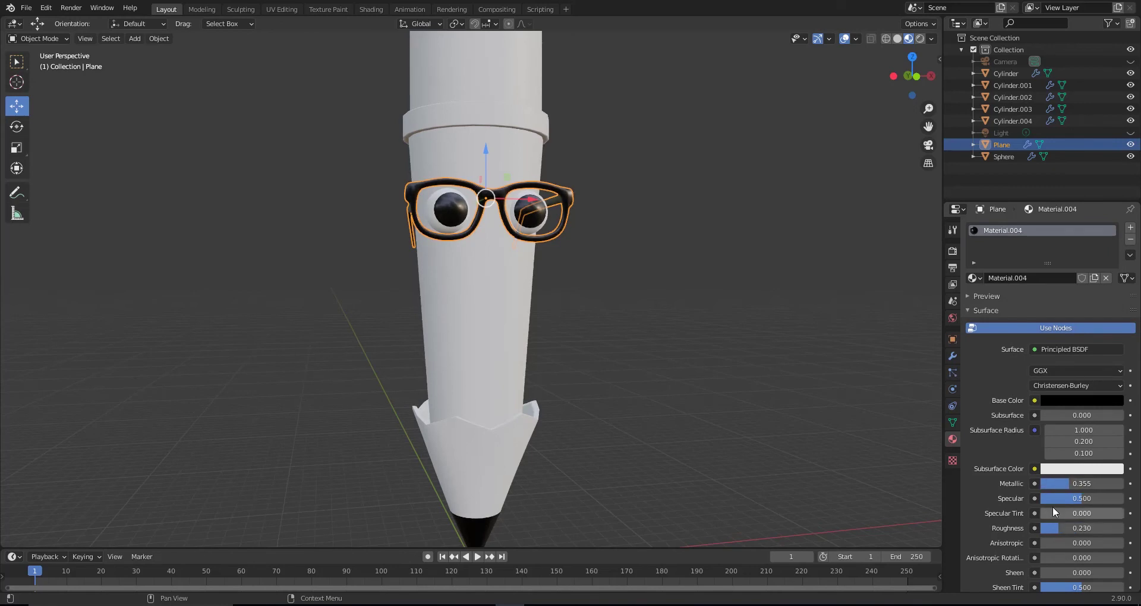
Give the pencil body a new orange material with metallic 0.227
mouse_move(589, 213)
middle_mouse_down()
mouse_move(565, 148)
mouse_move(505, 113)
middle_mouse_up()
left_click(505, 113)
left_click(524, 184)
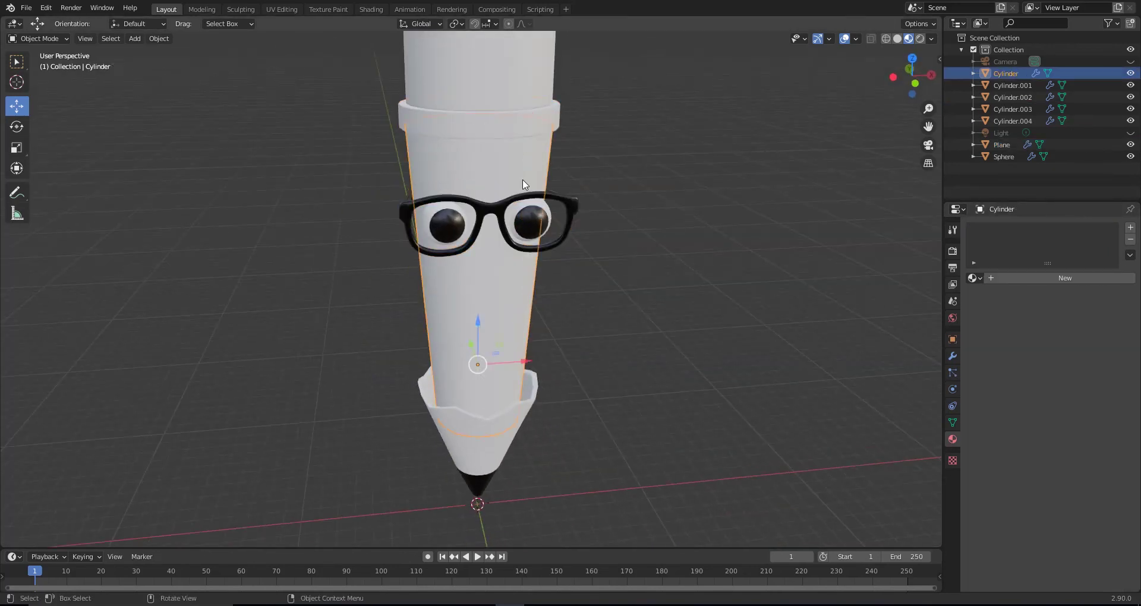
scroll(590, 301, "down", 2)
middle_click_drag(590, 301, 472, 262)
key("KP_1")
left_click(1065, 278)
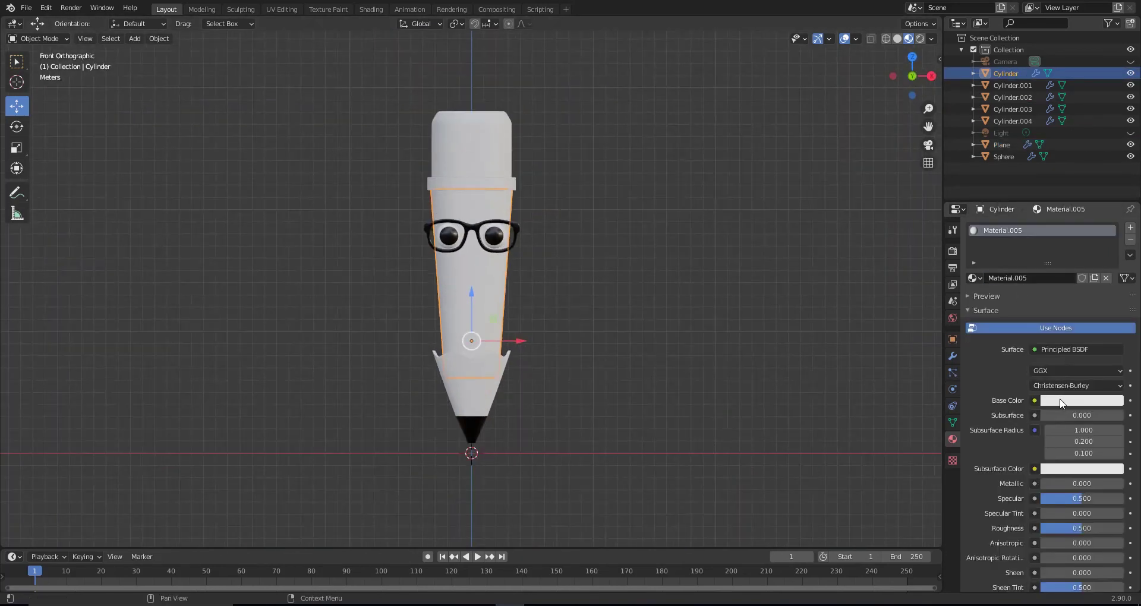
left_click(1062, 403)
left_click(1040, 303)
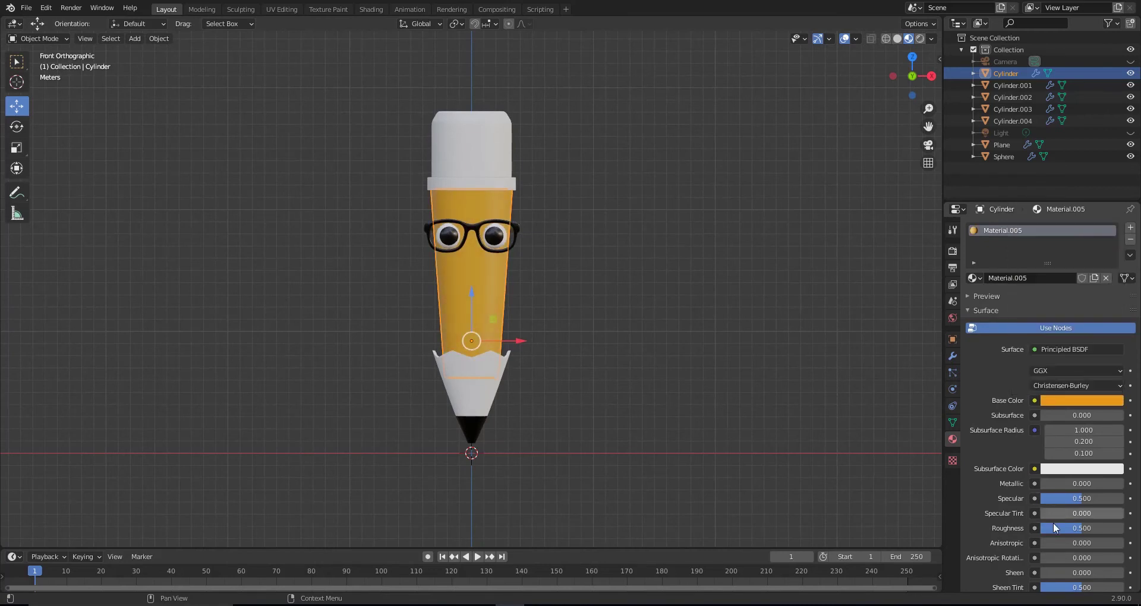
left_click_drag(1078, 485, 1100, 485)
Shift the body colour to a darker yellow, reset metallic to 0, and tune its shininess
middle_click_drag(623, 303, 819, 237)
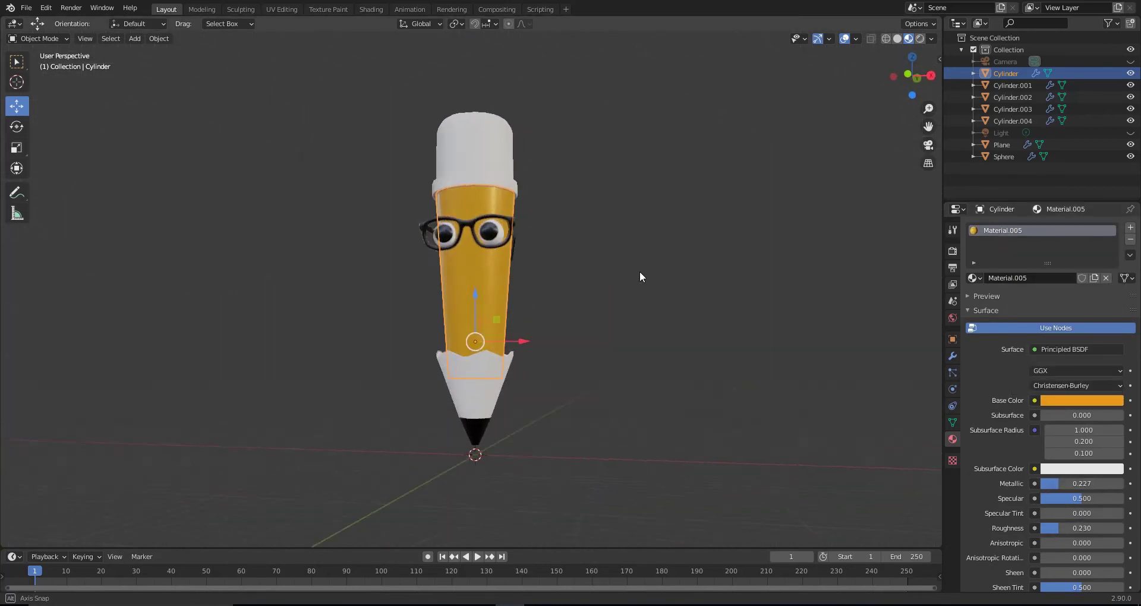
scroll(819, 236, "up", 3)
left_click(1082, 400)
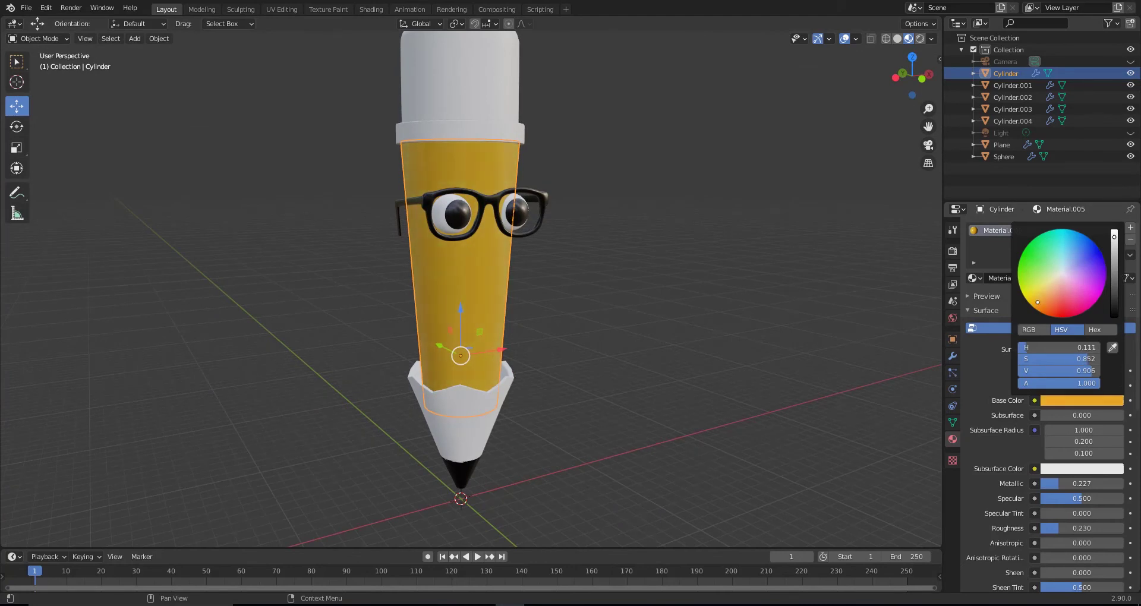
left_click_drag(1040, 294, 1031, 301)
middle_click_drag(369, 298, 416, 297)
left_click_drag(1076, 483, 1055, 481)
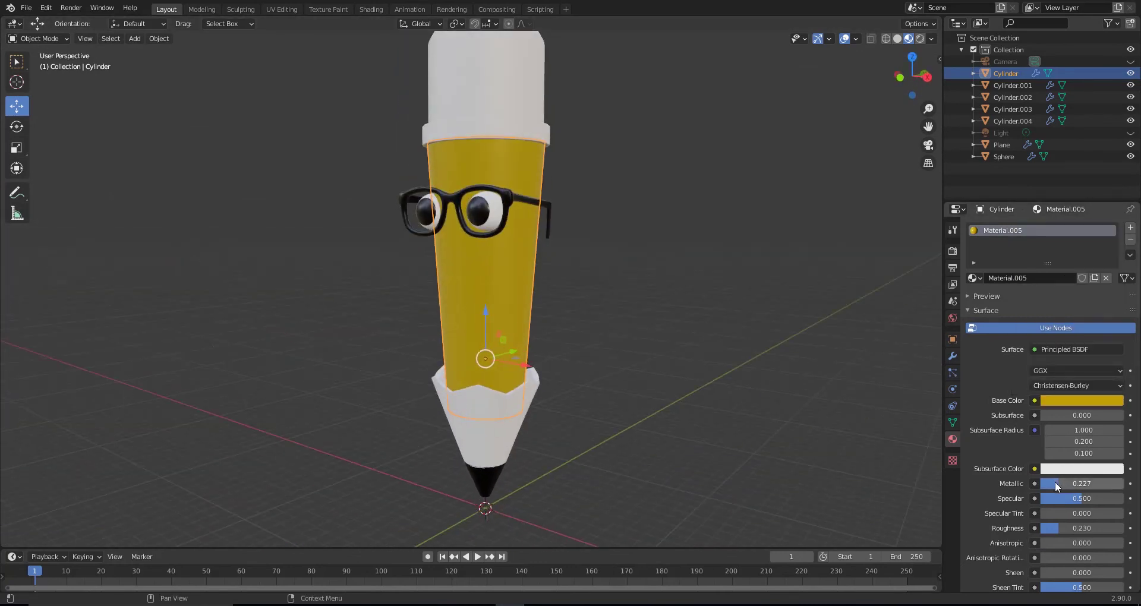
mouse_move(861, 416)
middle_mouse_down()
mouse_move(722, 372)
mouse_move(647, 392)
middle_mouse_up()
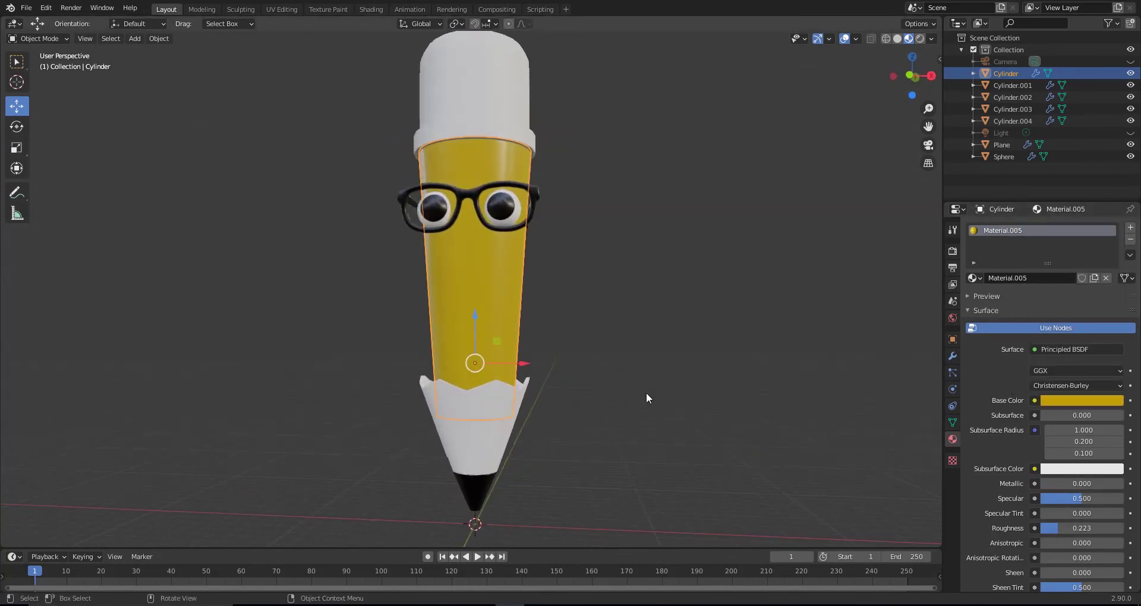
left_click_drag(1070, 498, 1100, 498)
mouse_move(654, 381)
middle_mouse_down()
mouse_move(630, 327)
mouse_move(565, 369)
middle_mouse_up()
Tint the wooden tip's base colour a tan peach
left_click(512, 443)
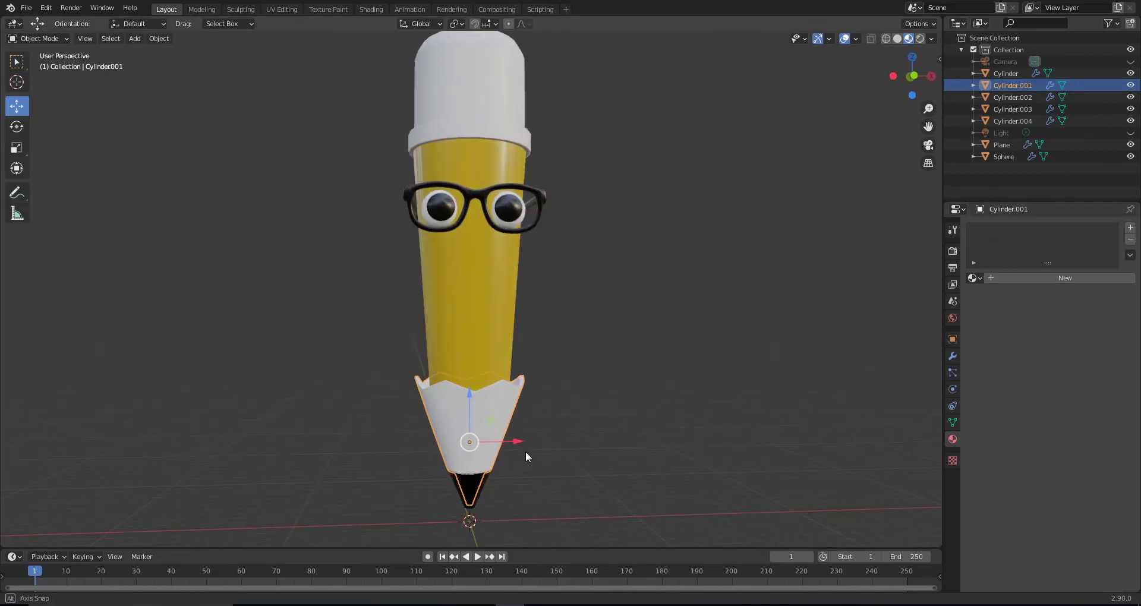
left_click(1082, 400)
middle_click_drag(743, 356, 683, 381)
mouse_move(654, 440)
middle_mouse_down()
mouse_move(530, 409)
mouse_move(512, 278)
middle_mouse_up()
Give the eraser a new pink material
left_click(505, 238)
middle_click_drag(580, 364, 612, 357)
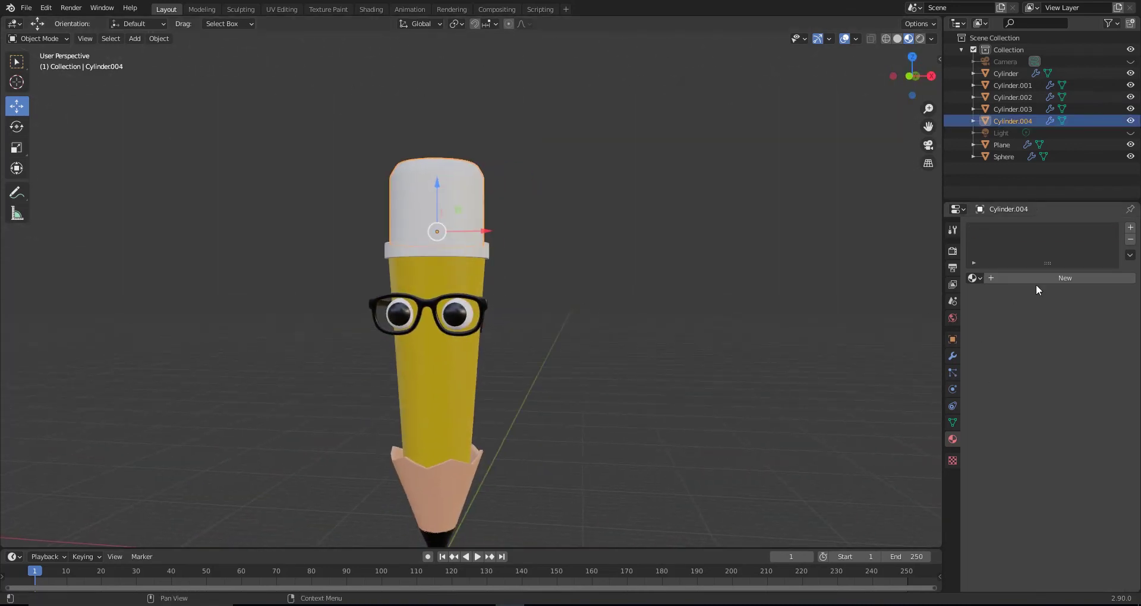
left_click(1036, 279)
left_click(1082, 400)
left_click_drag(1057, 290, 1075, 290)
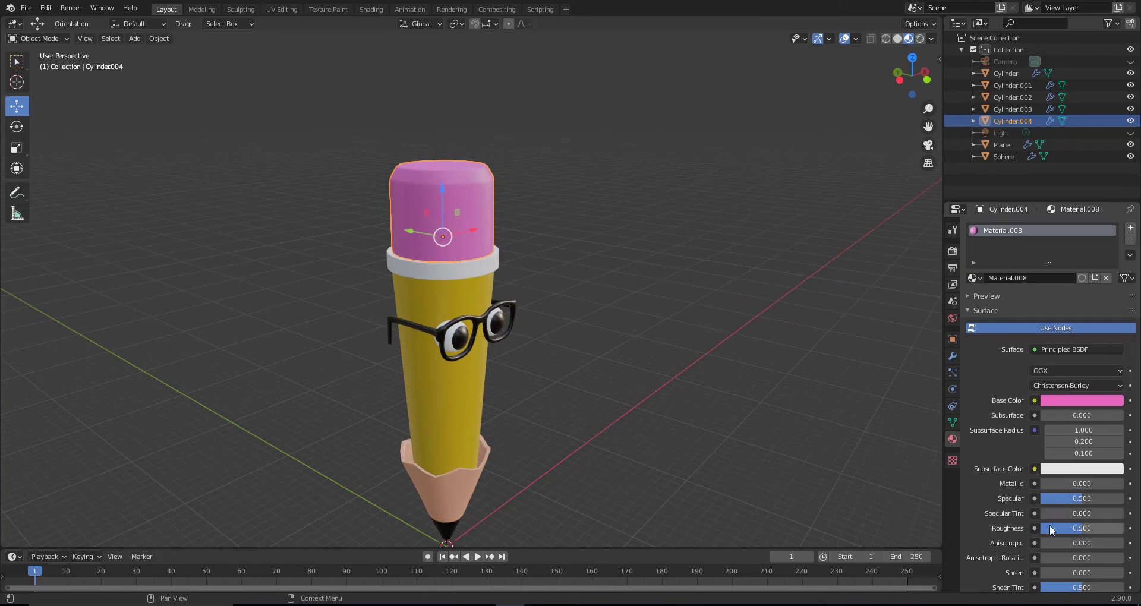
Give the metal band a new dark grey material with metallic 0.319
left_click(502, 257)
left_click(992, 277)
left_click(1082, 401)
left_click_drag(1058, 371, 1028, 371)
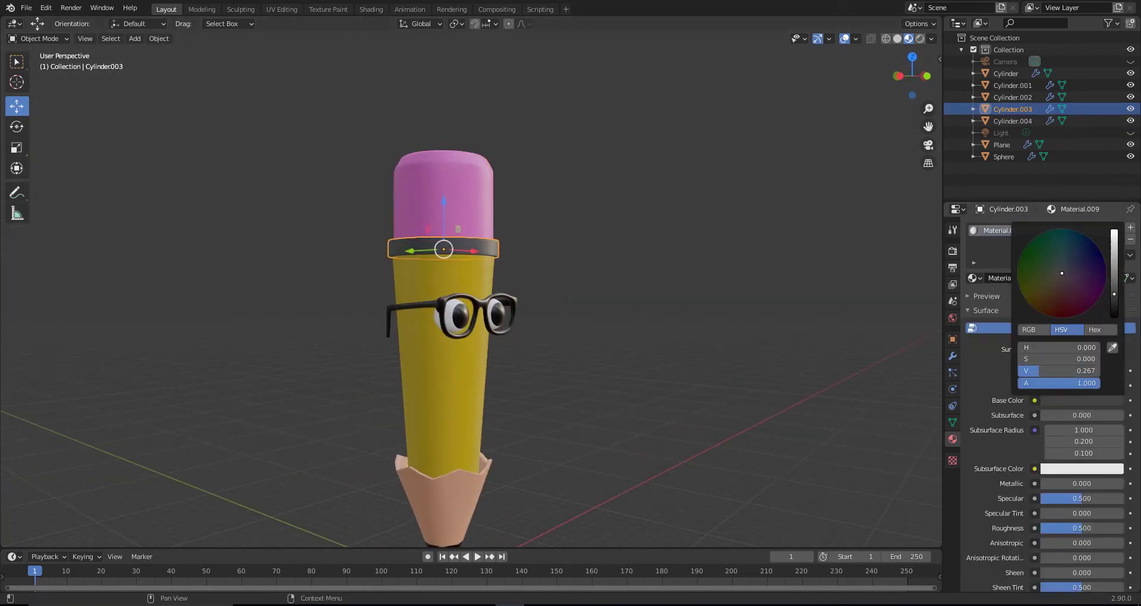
middle_click_drag(535, 333, 489, 333)
left_click_drag(1042, 484, 1050, 485)
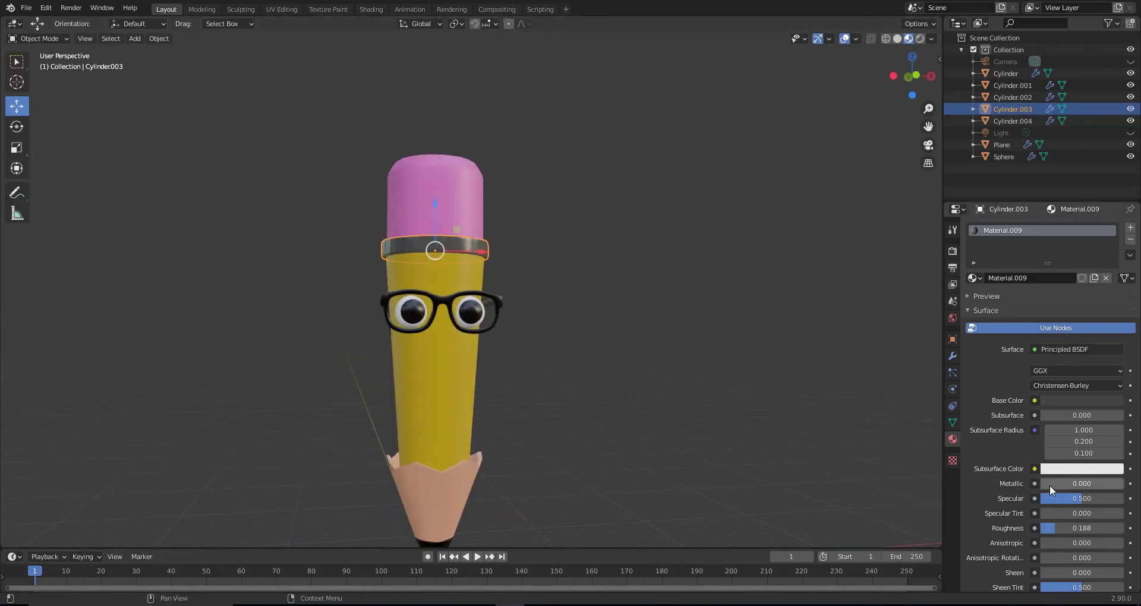
left_click(581, 304)
mouse_move(581, 304)
middle_mouse_down()
mouse_move(547, 303)
mouse_move(624, 390)
mouse_move(525, 380)
mouse_move(576, 380)
mouse_move(619, 402)
mouse_move(614, 232)
middle_mouse_up()
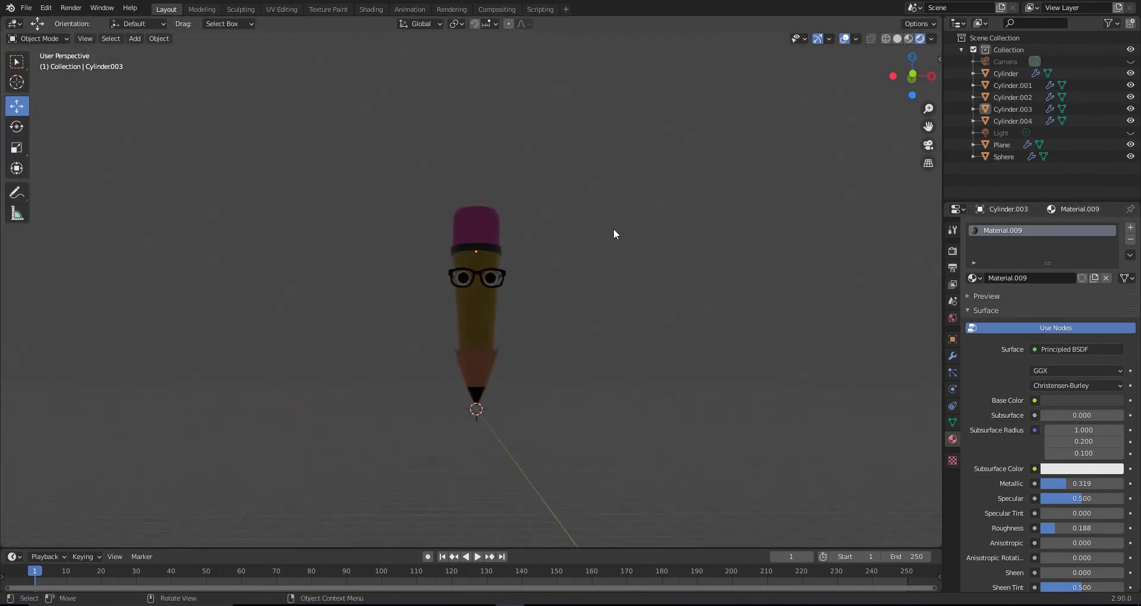
Scale the whole pencil down and lower it so its tip sits at the origin
key("a")
key("s")
left_click(519, 315)
key("KP_1")
scroll(494, 227, "down", 3)
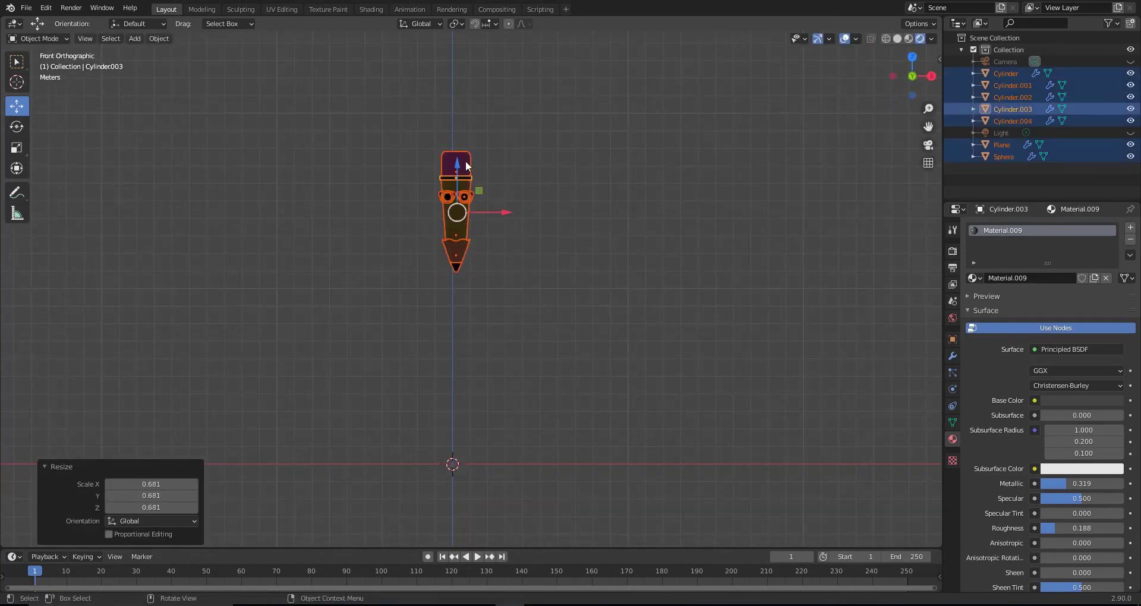
left_click_drag(466, 161, 466, 339)
scroll(555, 273, "up", 4)
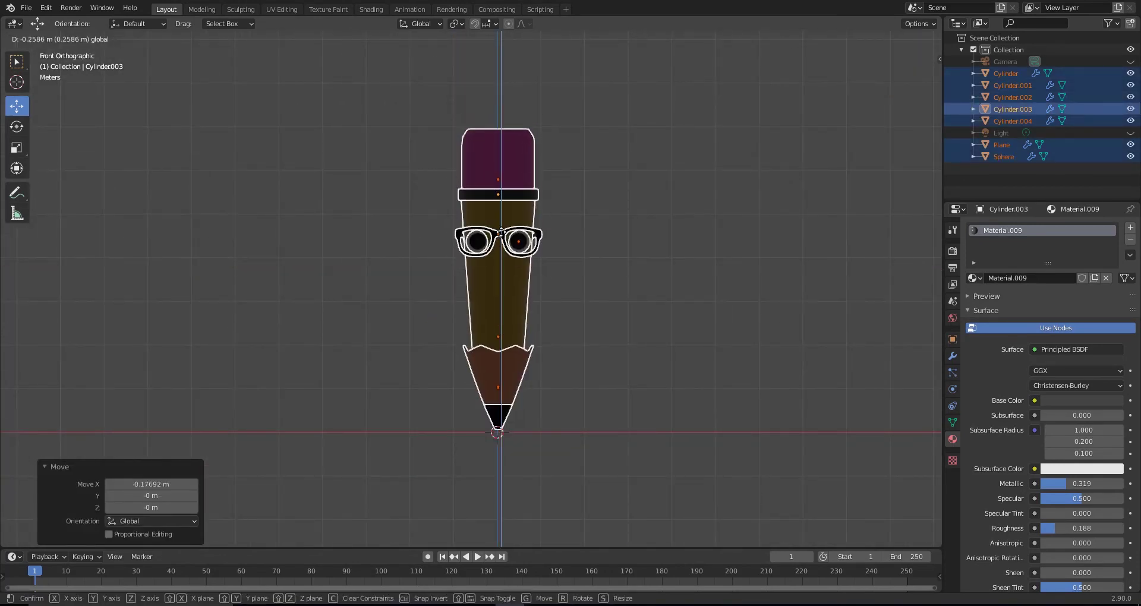
Add a plane and scale it up into a wide floor under the pencil
key("alt+a")
left_click(134, 38)
left_click(246, 52)
key("s")
left_click(689, 267)
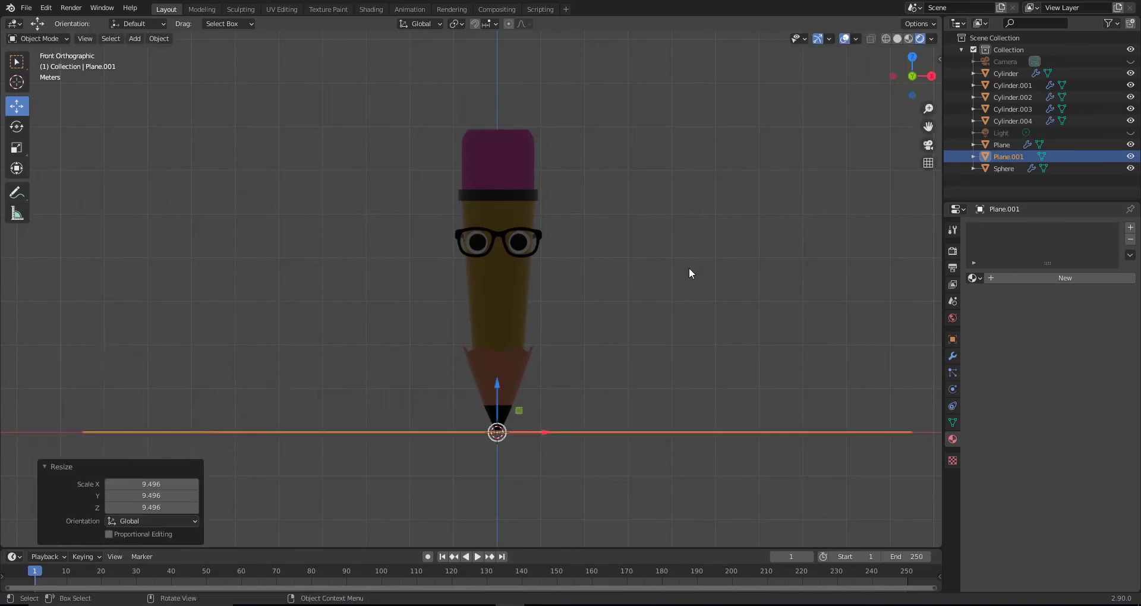
mouse_move(689, 268)
middle_mouse_down()
mouse_move(364, 301)
mouse_move(571, 287)
middle_mouse_up()
Extrude the floor's back edge upward into a backdrop wall and give it a new material
key("Tab")
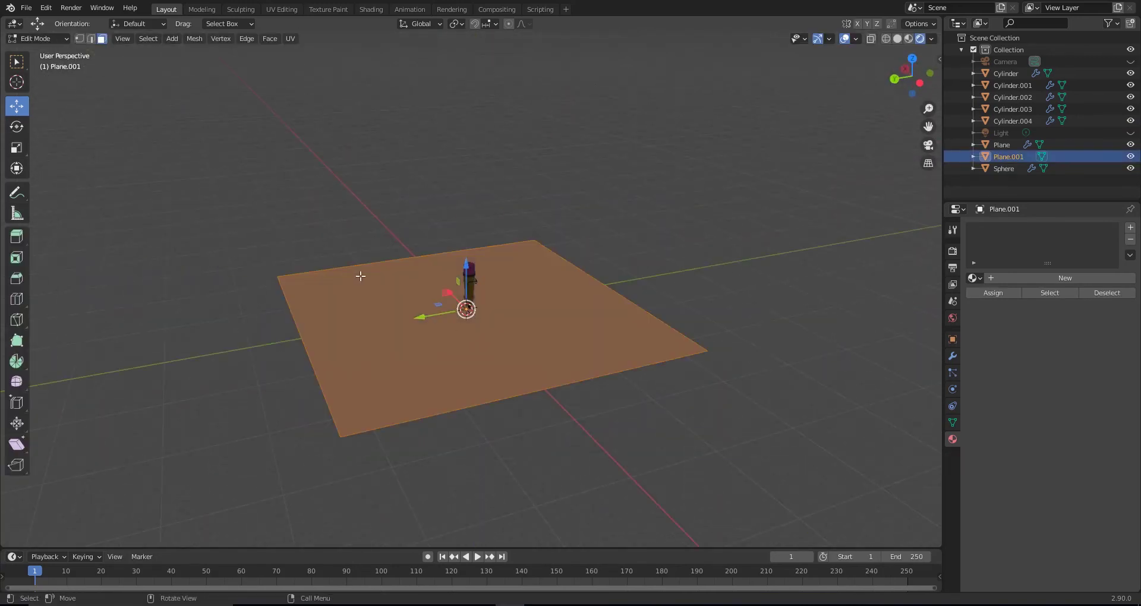
key("alt+a")
key("e")
left_click(606, 258)
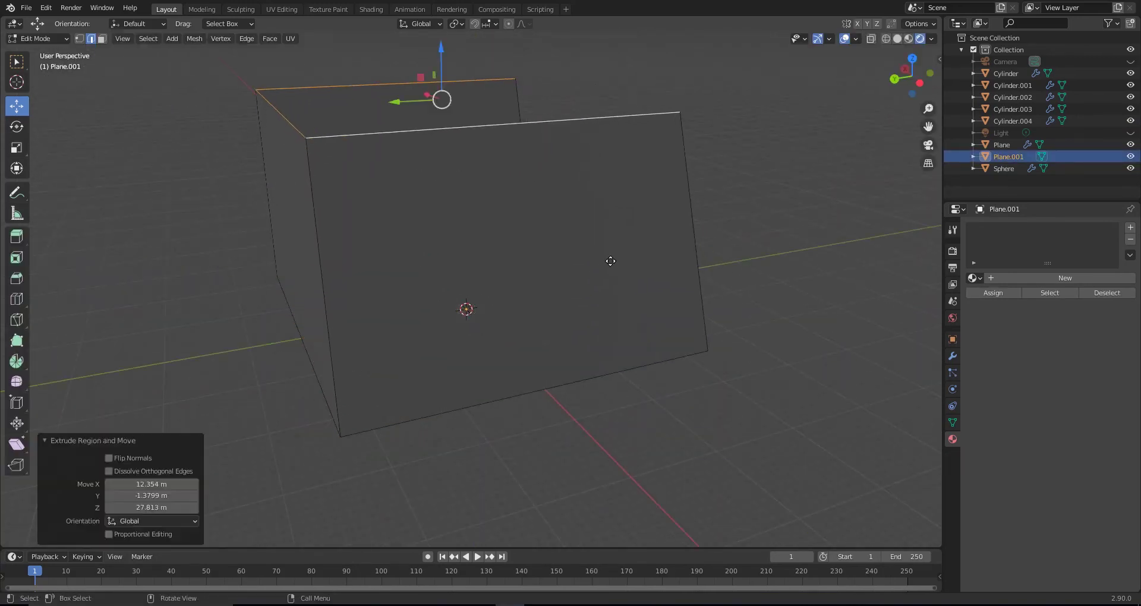
key("ctrl+z")
key("e")
left_click(511, 277)
mouse_move(511, 277)
middle_mouse_down()
mouse_move(618, 234)
mouse_move(713, 250)
middle_mouse_up()
key("Tab")
left_click(1064, 278)
Set the backdrop material's base colour to a light teal
left_click(1057, 404)
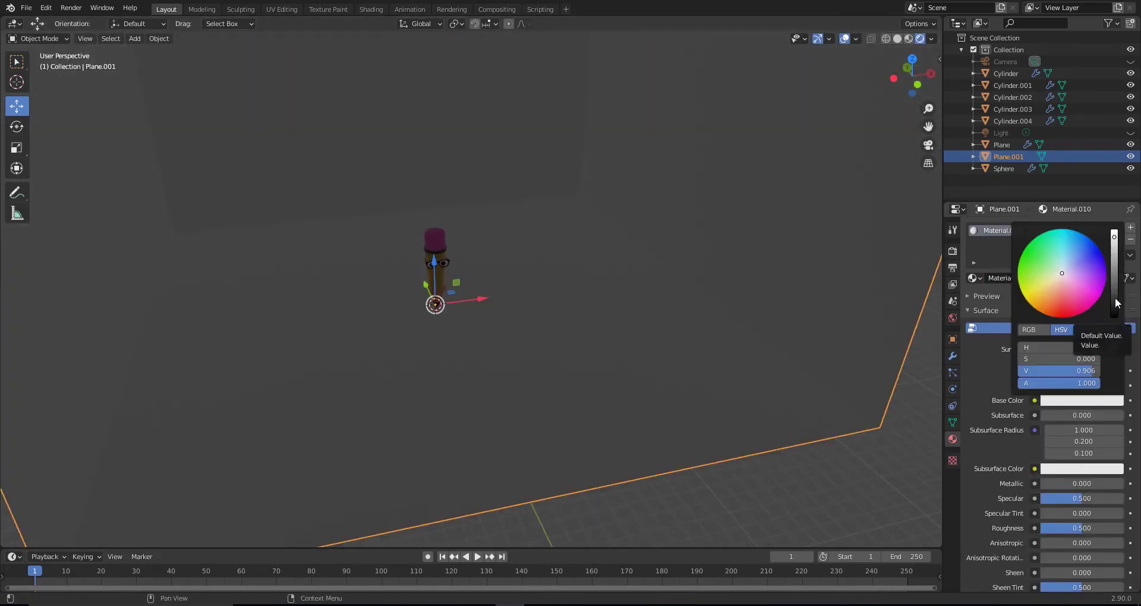
left_click_drag(1070, 333, 1085, 342)
left_click(1082, 400)
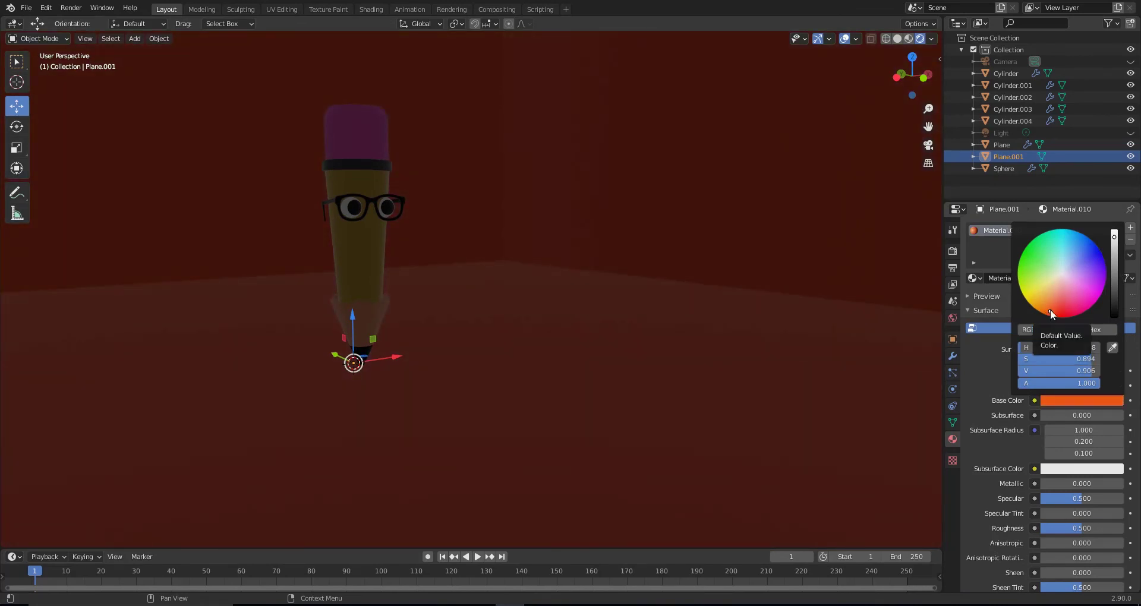
left_click(1079, 400)
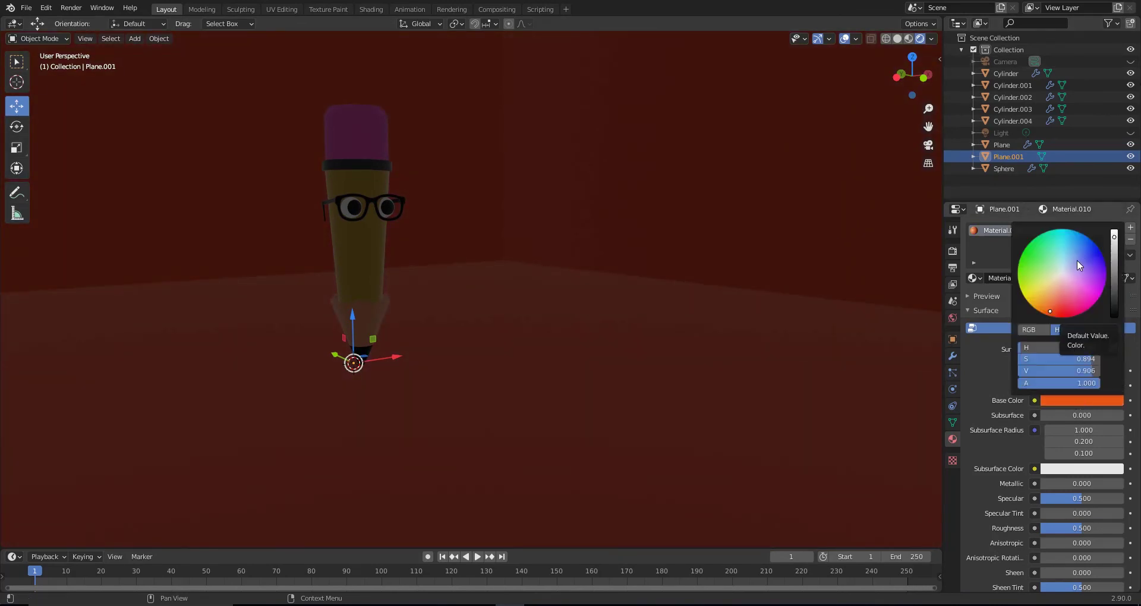
left_click(1071, 245)
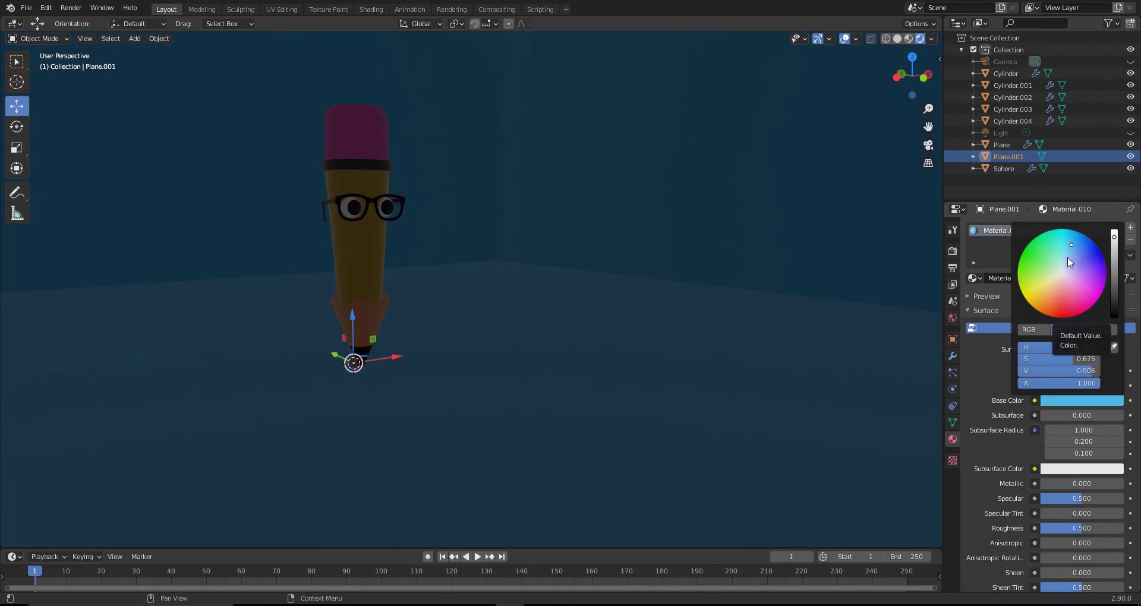
left_click(1059, 255)
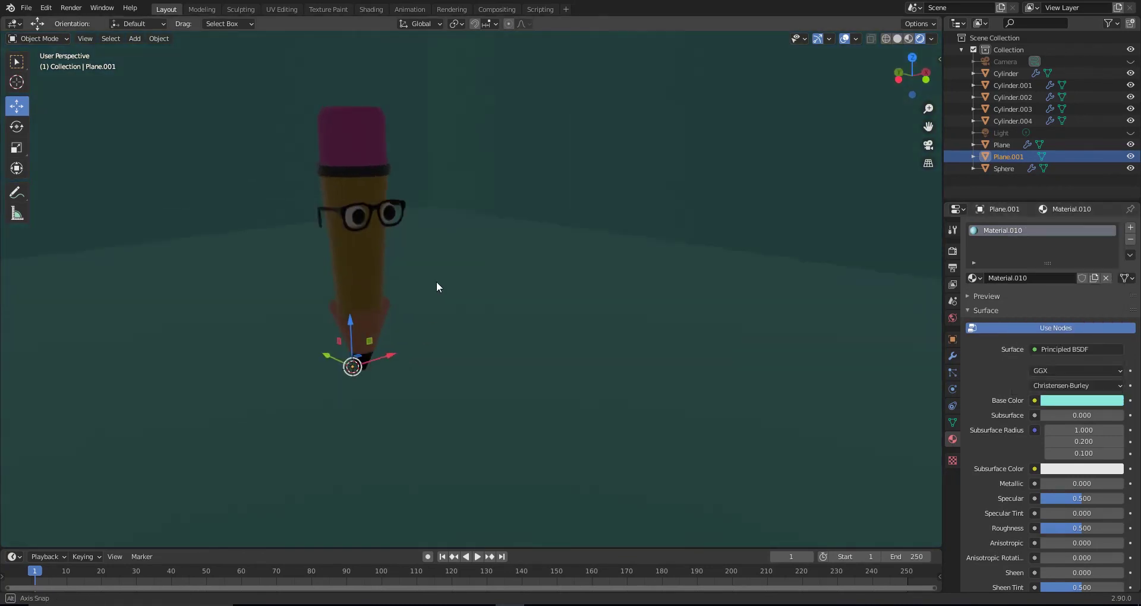
key("shift+a")
Add an area light, raise it high above the pencil, then tilt and enlarge it
left_click(586, 351)
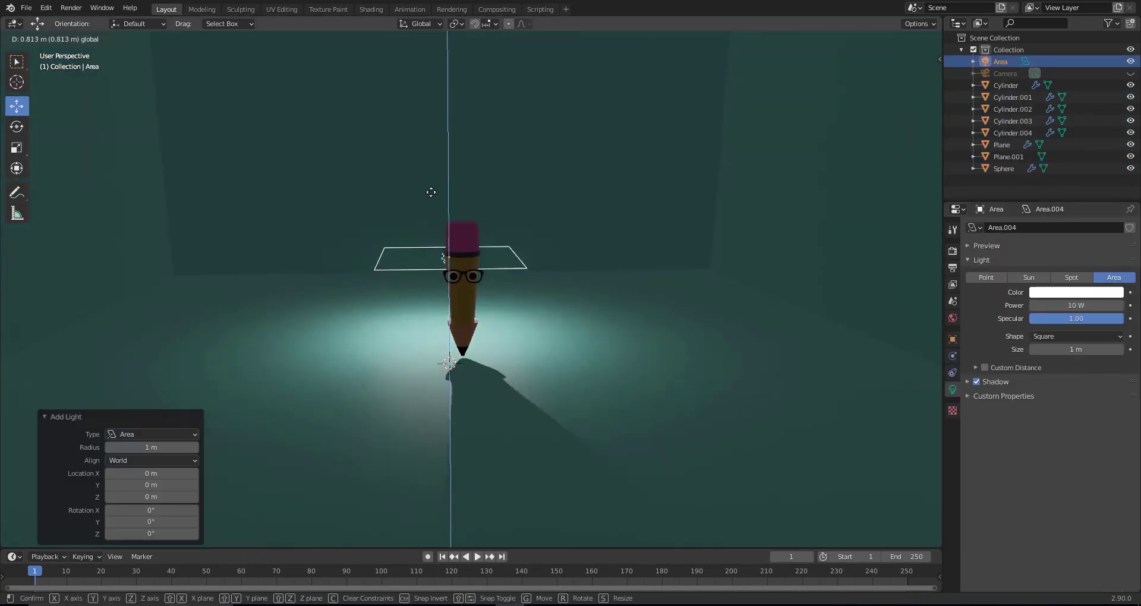
key("KP_1")
key("g")
key("z")
left_click(562, 228)
middle_click_drag(563, 228, 562, 347, "shift")
key("s")
left_click(495, 265)
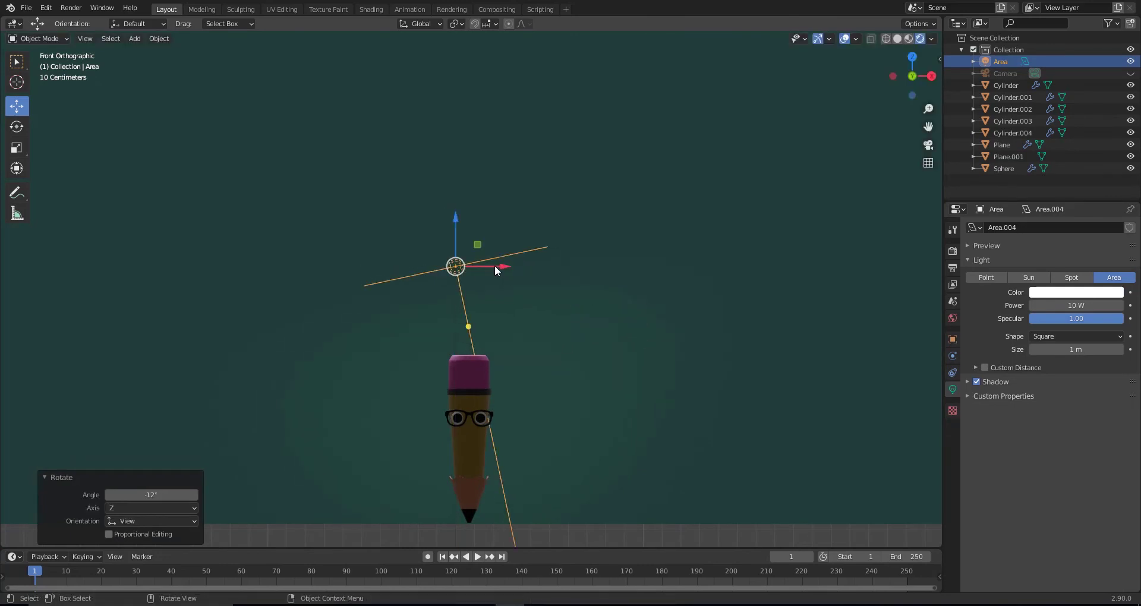
key("r")
key("Escape")
mouse_move(683, 320)
middle_mouse_down()
mouse_move(525, 339)
mouse_move(416, 267)
middle_mouse_up()
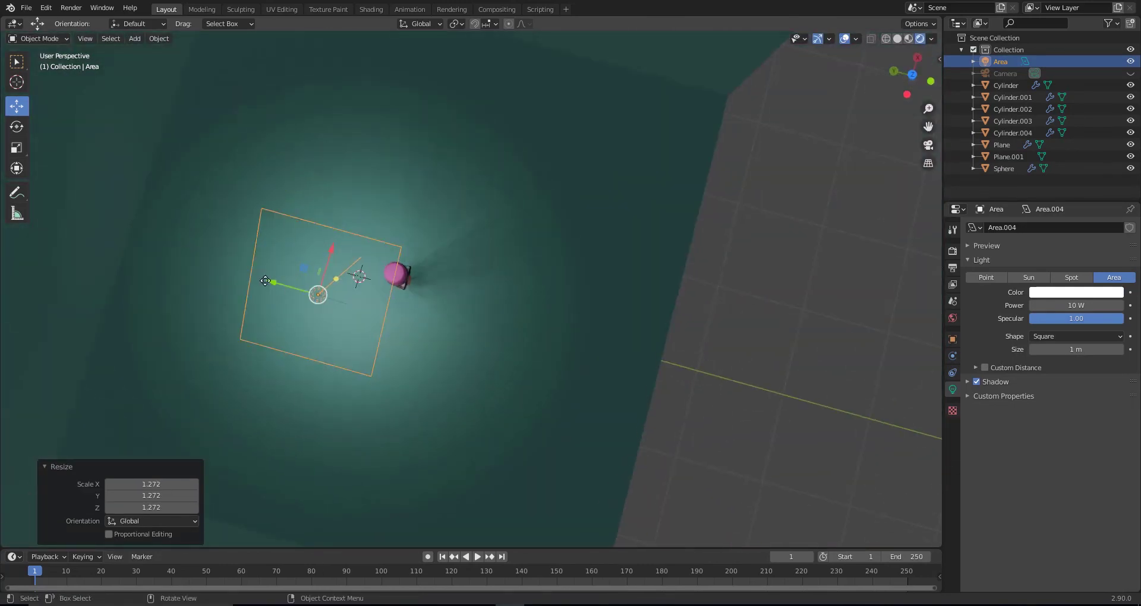
left_click_drag(371, 239, 380, 265)
Select the pencil parts and the backdrop, then return to the front view
scroll(511, 447, "up", 3)
scroll(495, 304, "up", 2)
middle_click_drag(496, 308, 559, 440)
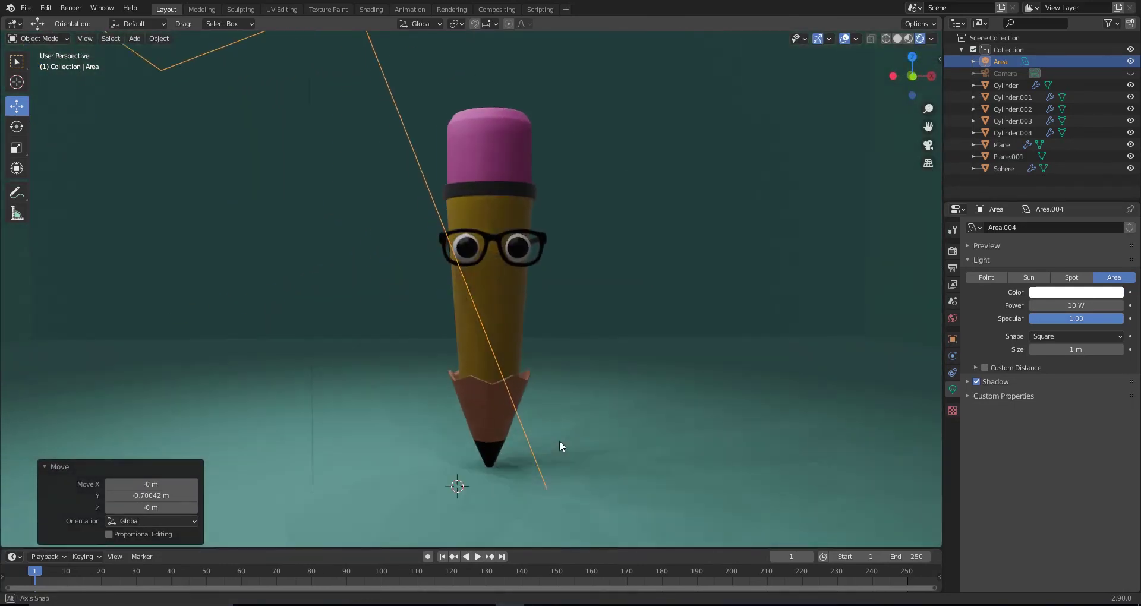
left_click(488, 403)
left_click(499, 262, "shift")
left_click(479, 191, "shift")
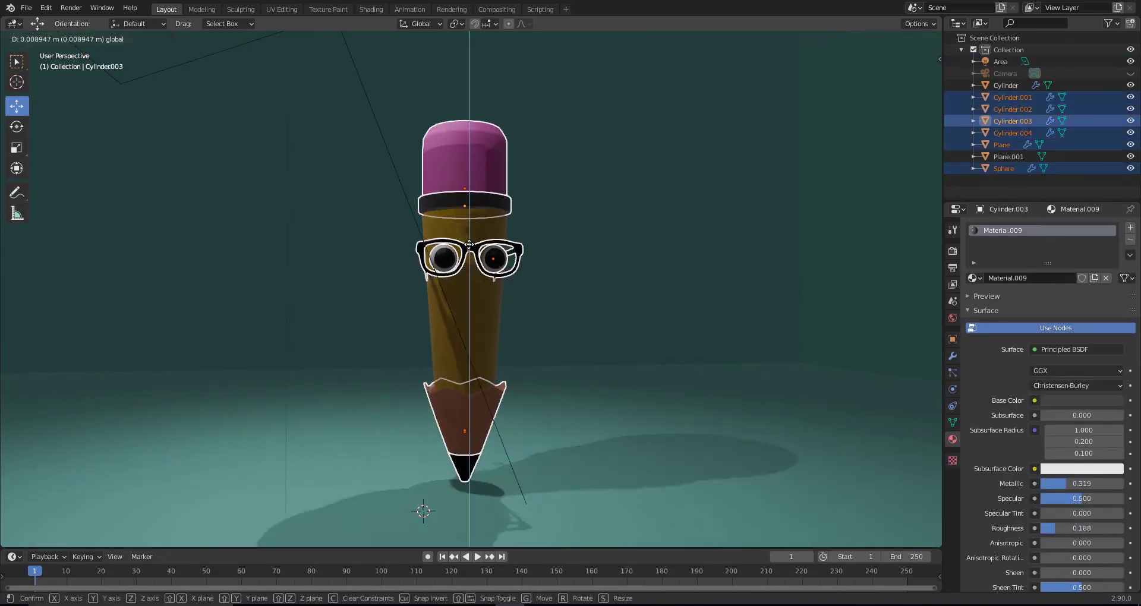
left_click(571, 274)
middle_click_drag(572, 274, 517, 327)
key("KP_1")
Duplicate the area light and rotate the copy to angle in from the right
left_click(392, 174)
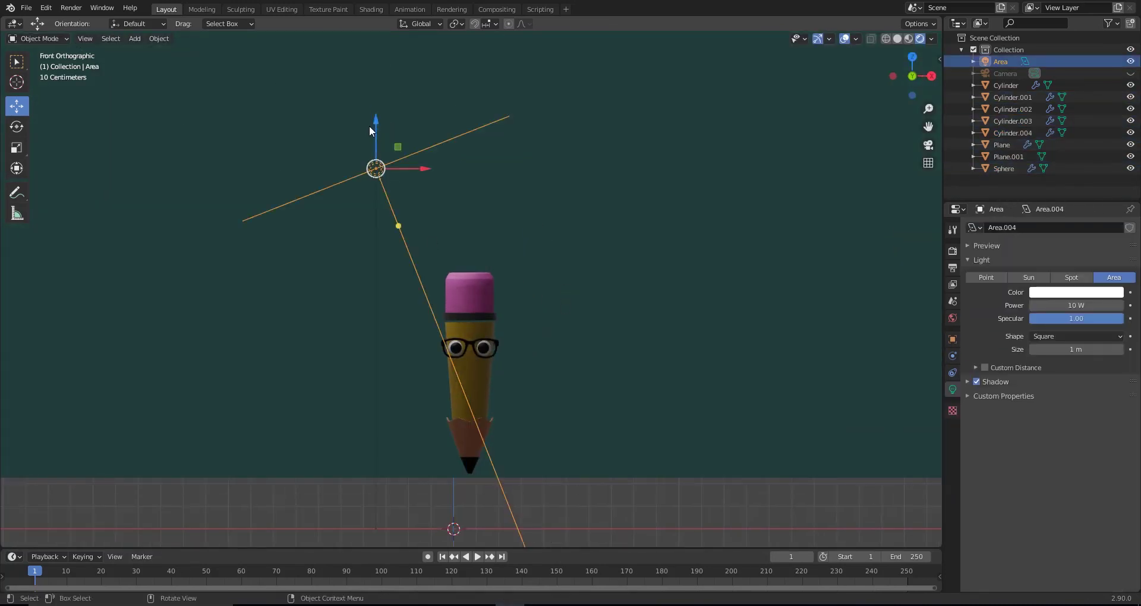
key("shift+d")
key("r")
left_click(489, 192)
key("g")
left_click(779, 337)
key("r")
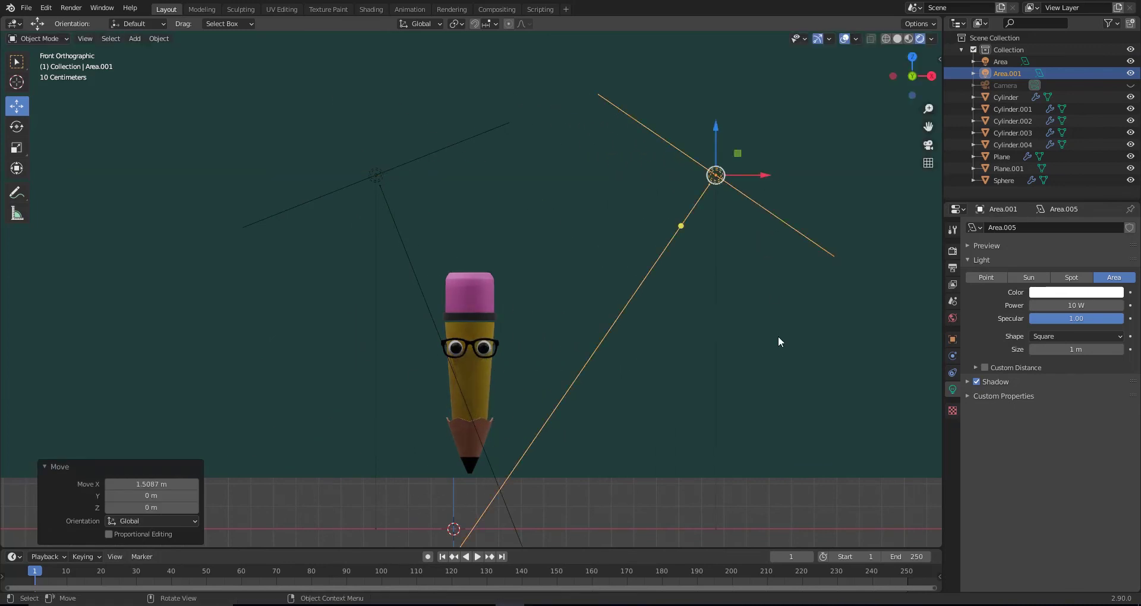
left_click(751, 379)
mouse_move(752, 379)
middle_mouse_down()
mouse_move(493, 386)
mouse_move(560, 293)
mouse_move(494, 341)
mouse_move(471, 228)
middle_mouse_up()
left_click(471, 228)
Look through the scene camera and aim it at the front of the pencil
left_click(680, 333)
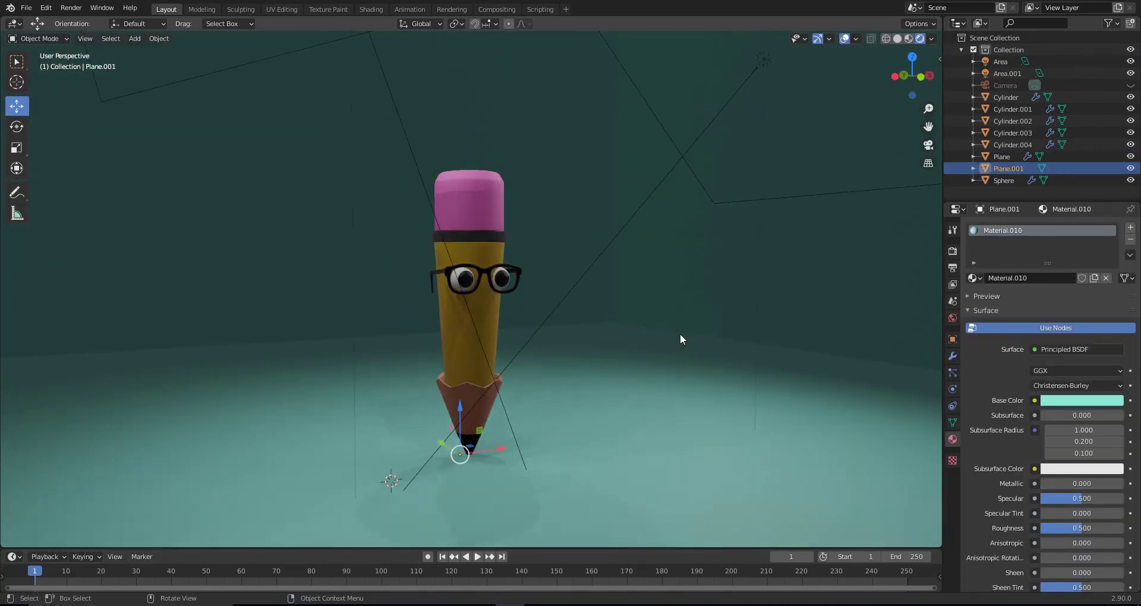
mouse_move(680, 333)
middle_mouse_down()
mouse_move(674, 380)
mouse_move(619, 401)
mouse_move(915, 290)
middle_mouse_up()
key("KP_0")
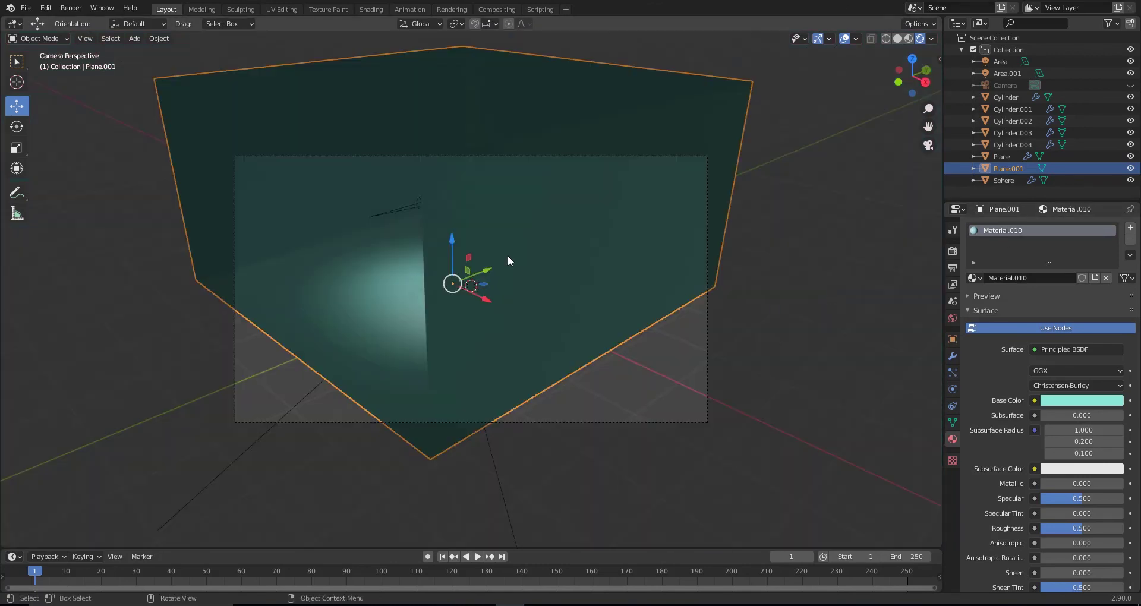
key("n")
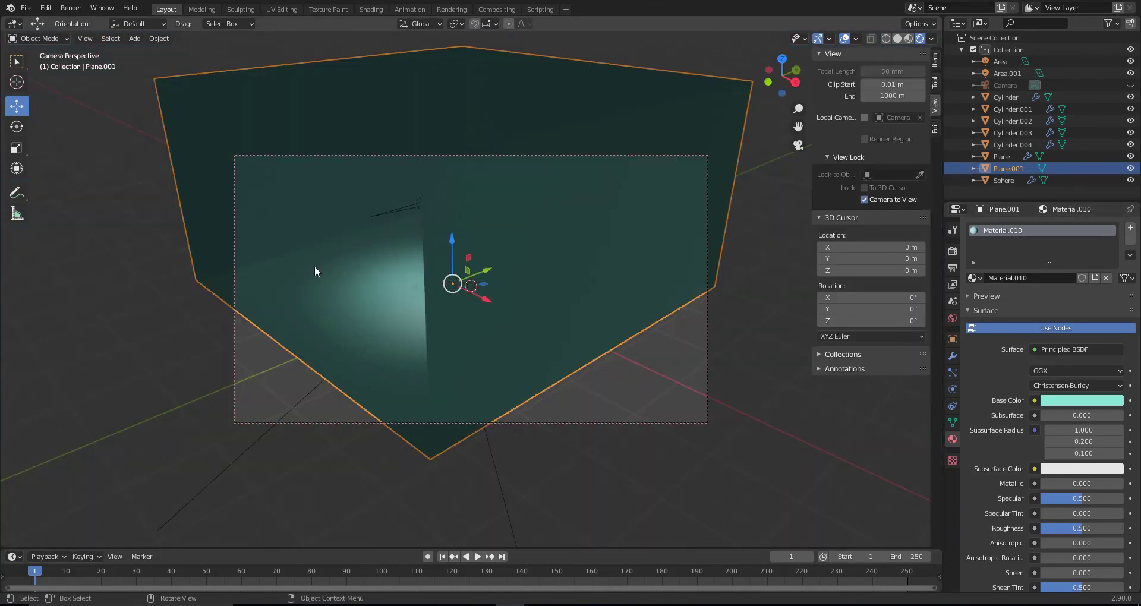
mouse_move(315, 272)
middle_mouse_down()
mouse_move(429, 256)
mouse_move(530, 200)
mouse_move(511, 269)
mouse_move(544, 276)
middle_mouse_up()
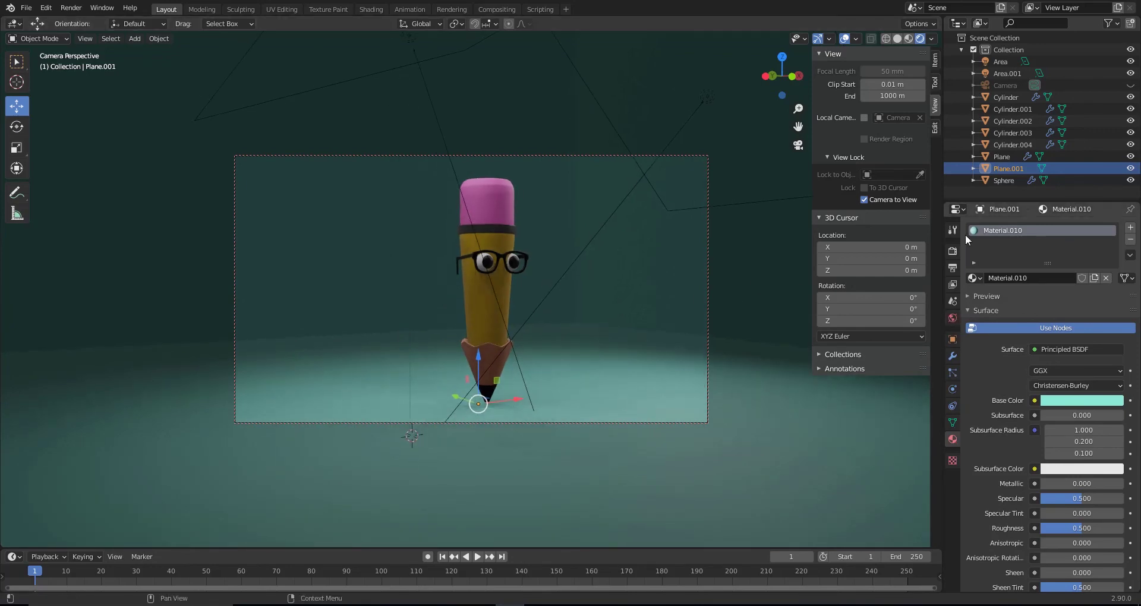
Switch the render engine to Cycles
left_click(953, 251)
left_click(1058, 228)
left_click(1056, 266)
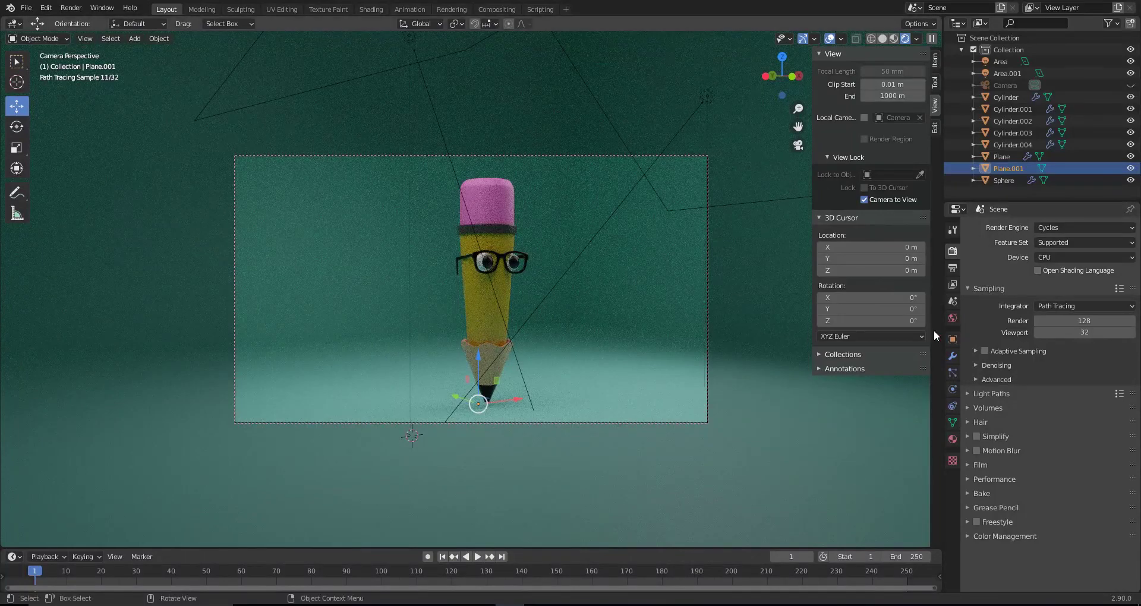
Make the backdrop a deep navy blue and render the image with F12
left_click(953, 439)
left_click(1064, 368)
left_click(1092, 219)
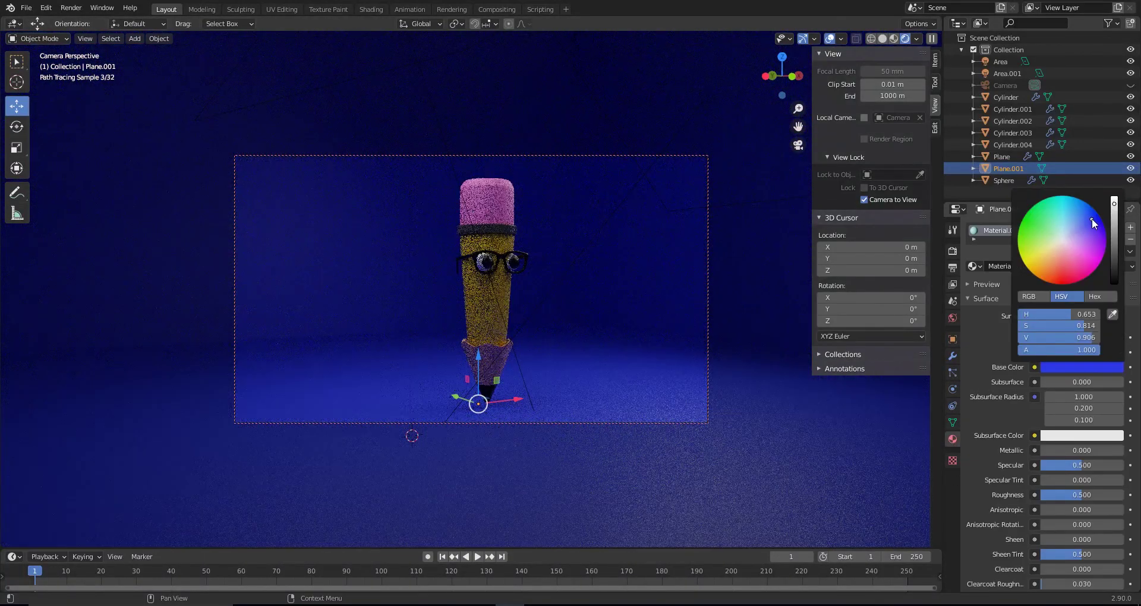
left_click(1114, 251)
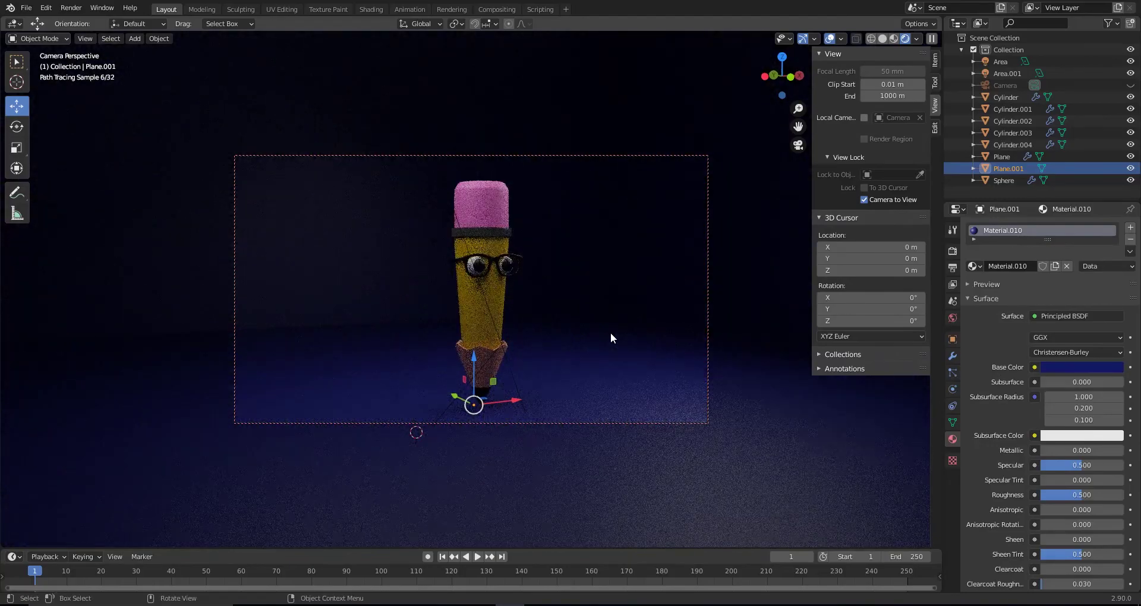
key("F12")
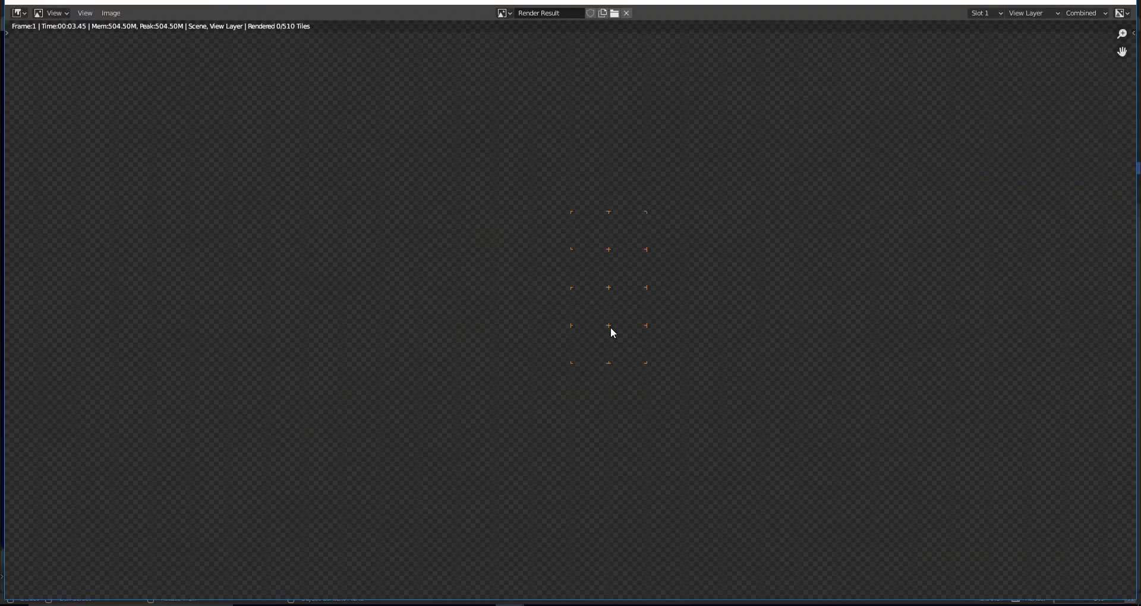